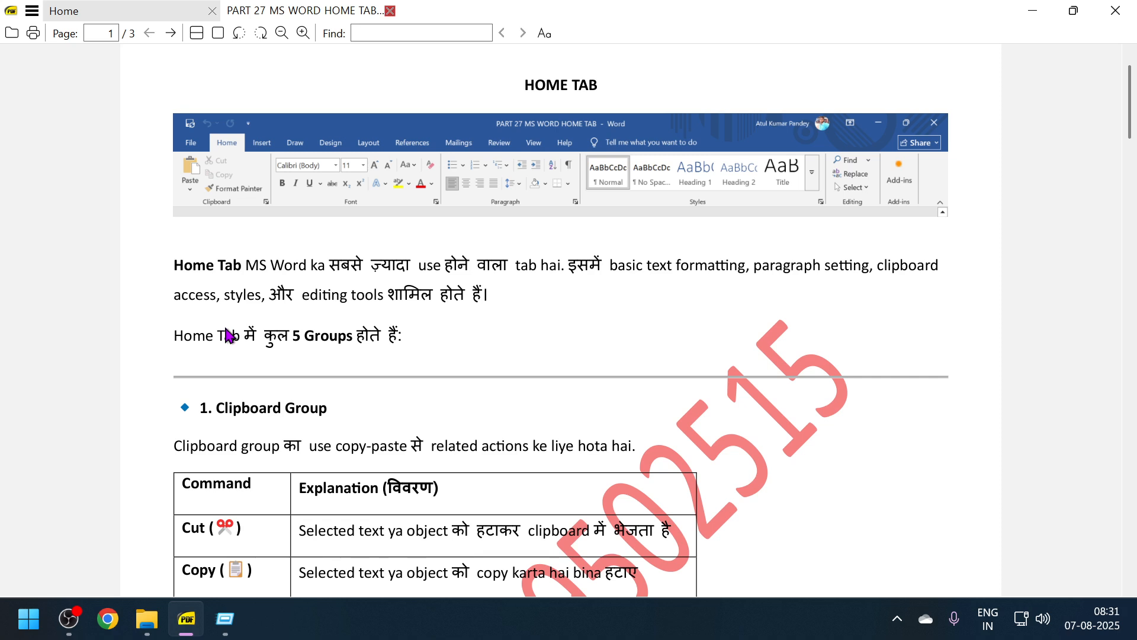
- Read the introduction of the Home Tab notes, including the ribbon picture and the line about its five groups
{"action": "scroll", "coordinate": [365, 320], "scroll_direction": "down", "scroll_amount": 1}
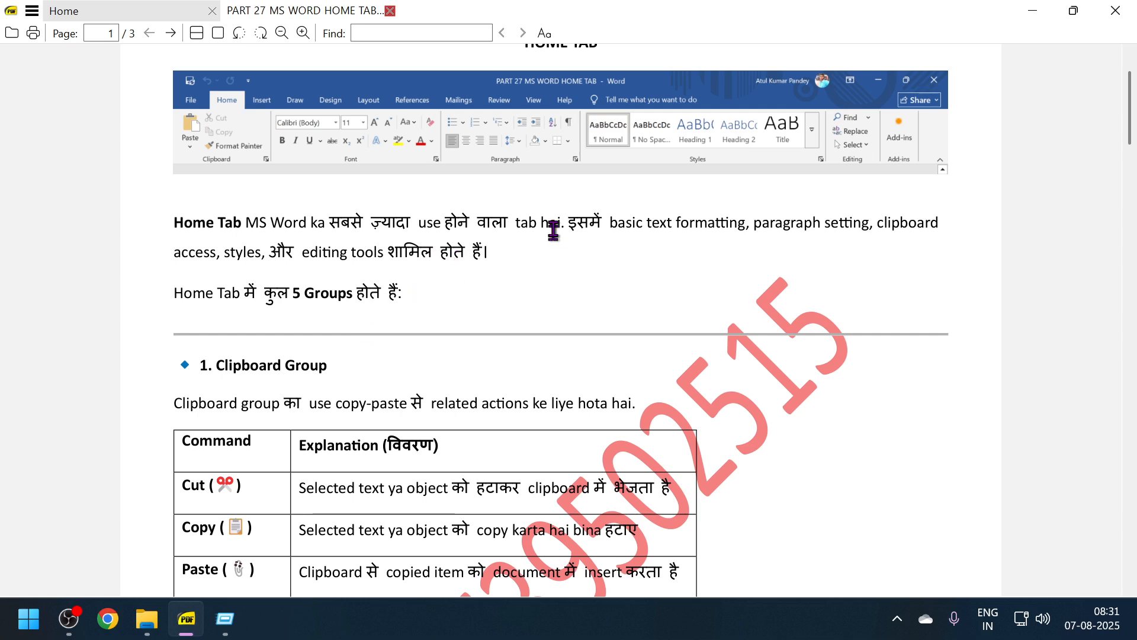
{"action": "left_click_drag", "start_coordinate": [555, 228], "coordinate": [730, 227]}
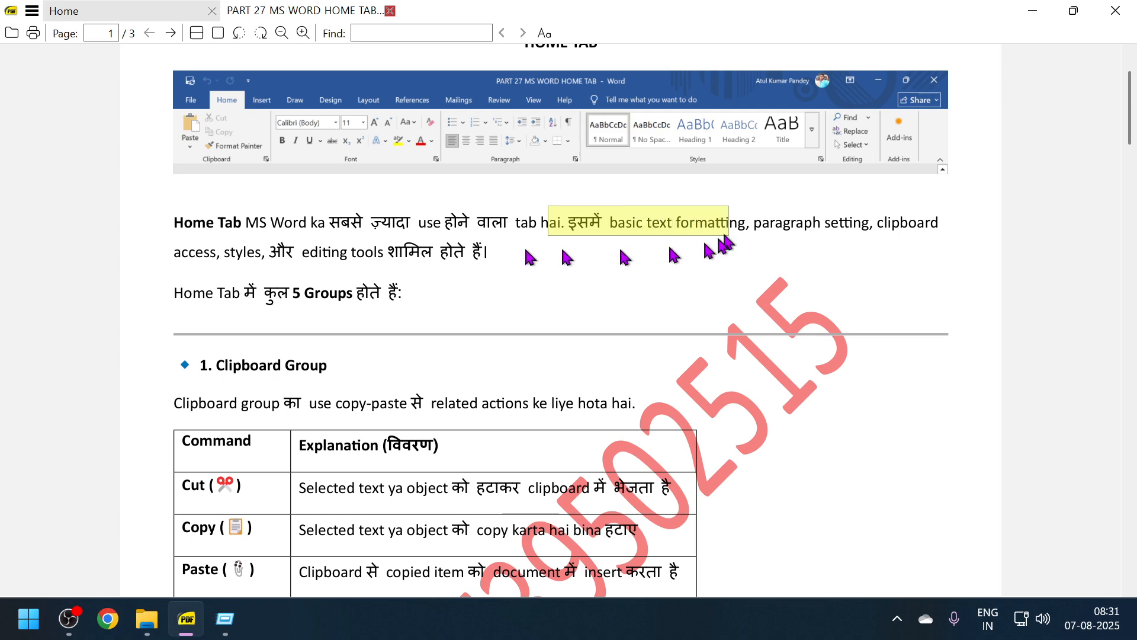
{"action": "left_click_drag", "start_coordinate": [349, 254], "coordinate": [511, 256]}
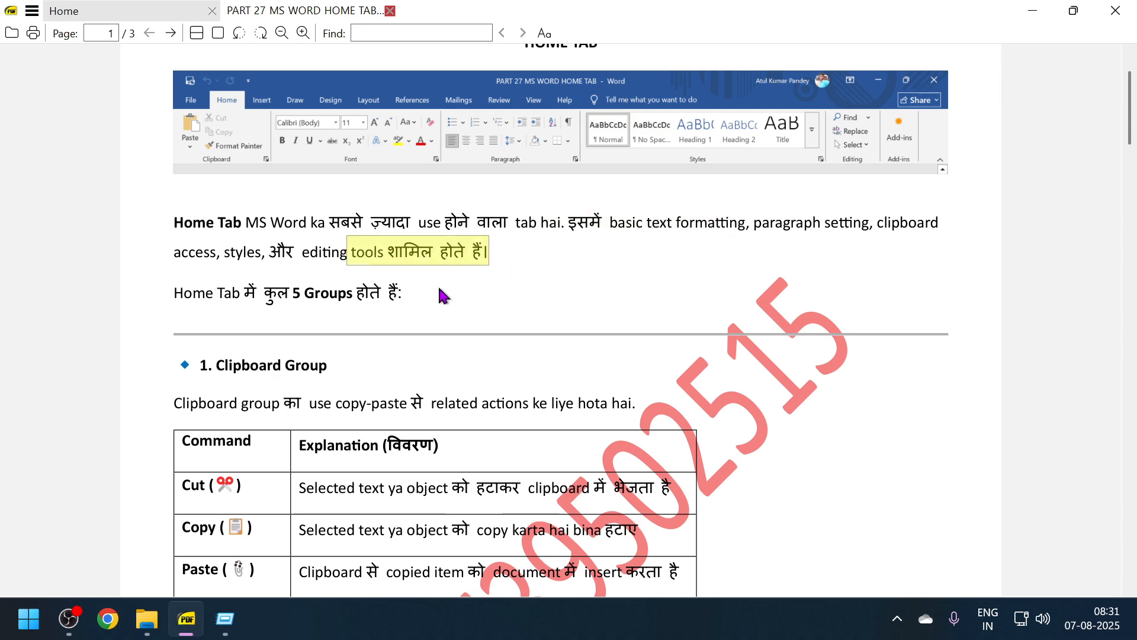
{"action": "scroll", "coordinate": [437, 284], "scroll_direction": "down", "scroll_amount": 3}
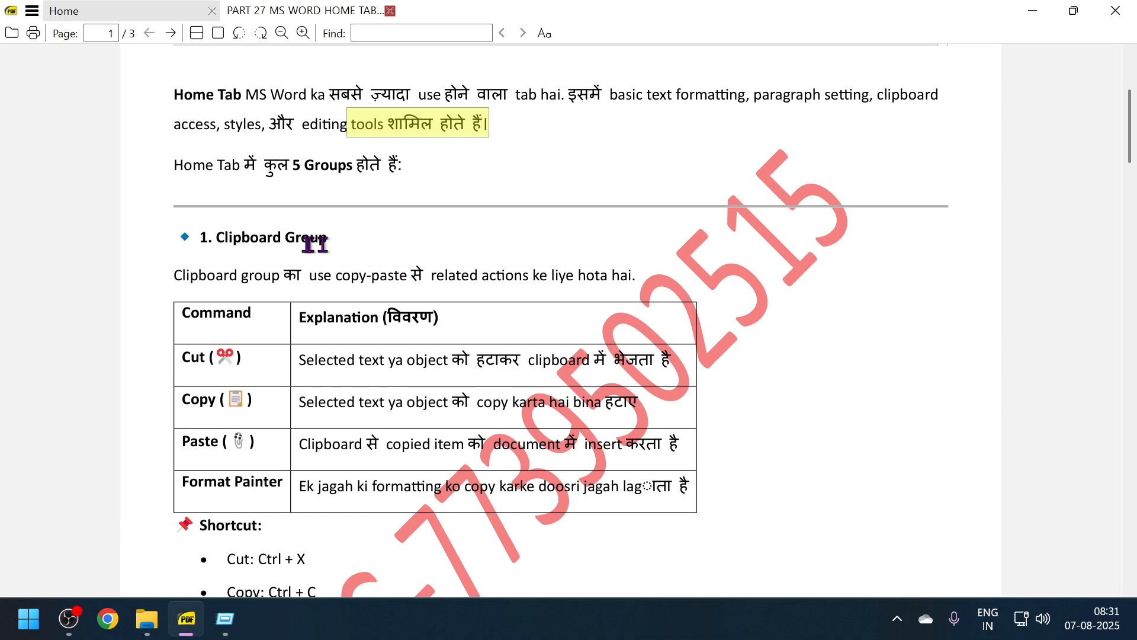
{"action": "left_click_drag", "start_coordinate": [244, 168], "coordinate": [417, 170]}
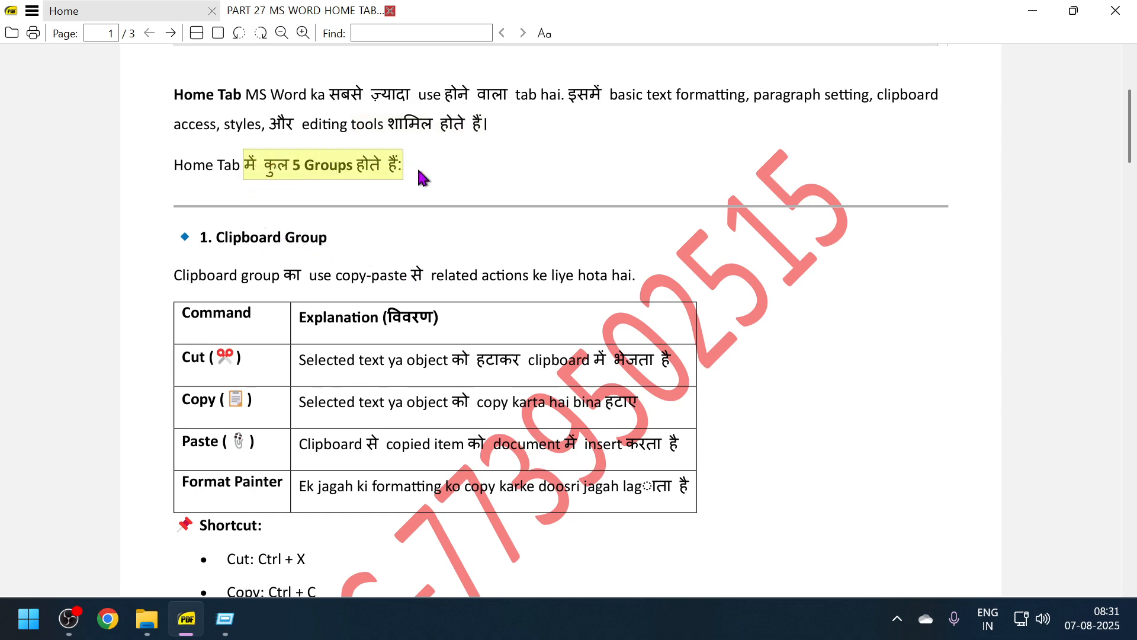
{"action": "scroll", "coordinate": [423, 178], "scroll_direction": "up", "scroll_amount": 5}
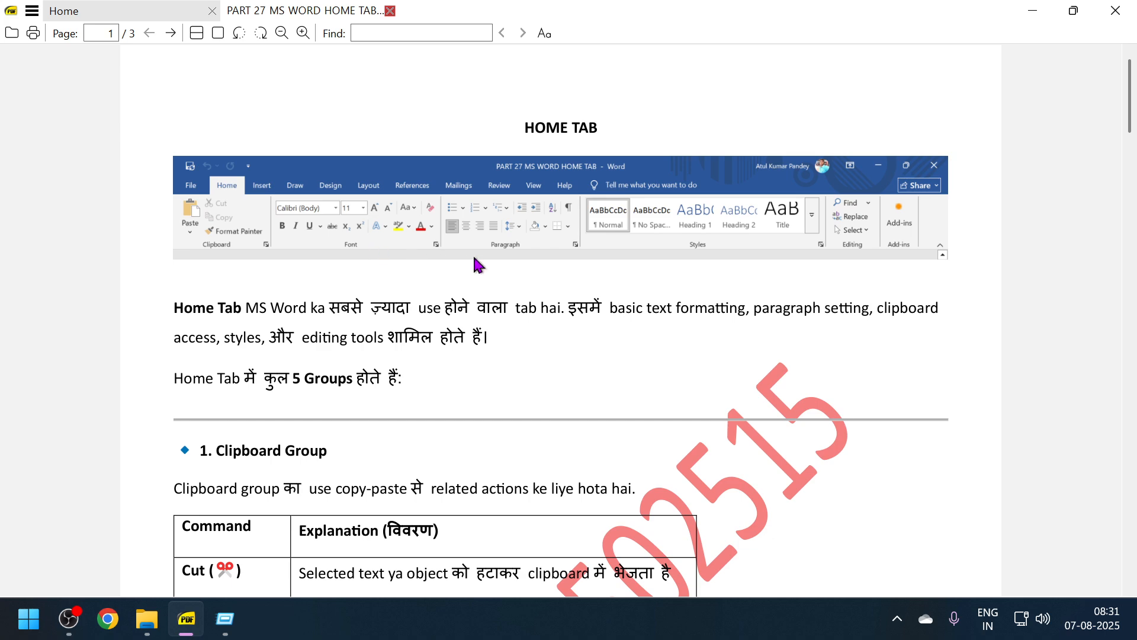
- Review the Clipboard Group table covering Cut, Copy, Paste and Format Painter in the notes
{"action": "scroll", "coordinate": [472, 251], "scroll_direction": "down", "scroll_amount": 3}
{"action": "scroll", "coordinate": [416, 319], "scroll_direction": "down", "scroll_amount": 3}
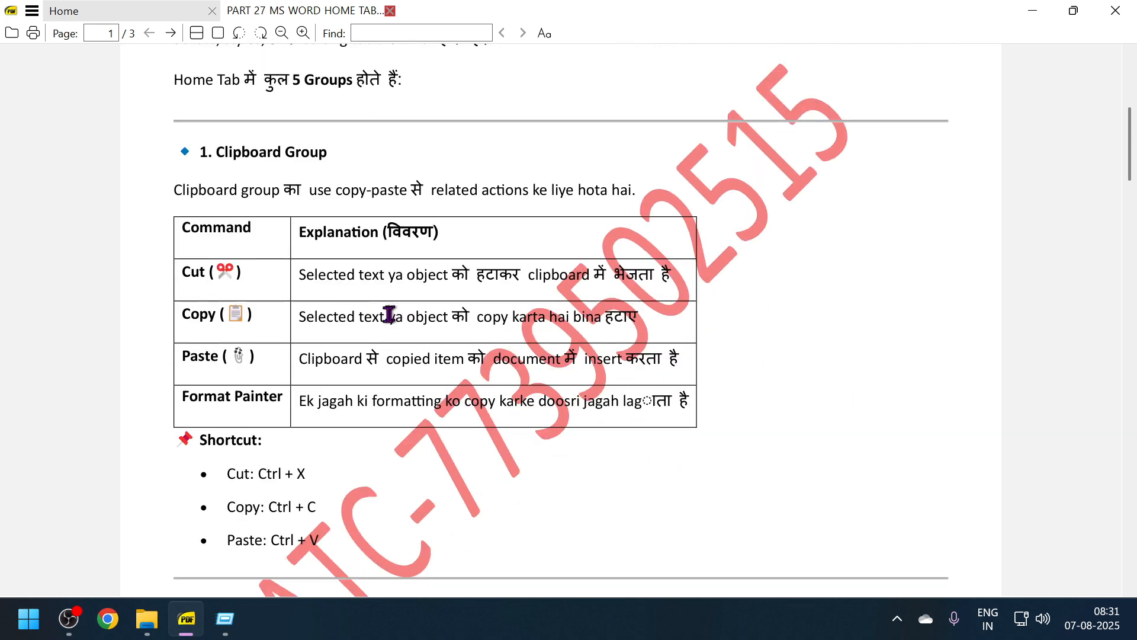
{"action": "mouse_move", "coordinate": [218, 242]}
{"action": "left_mouse_down"}
{"action": "mouse_move", "coordinate": [386, 254]}
{"action": "mouse_move", "coordinate": [474, 284]}
{"action": "left_mouse_up"}
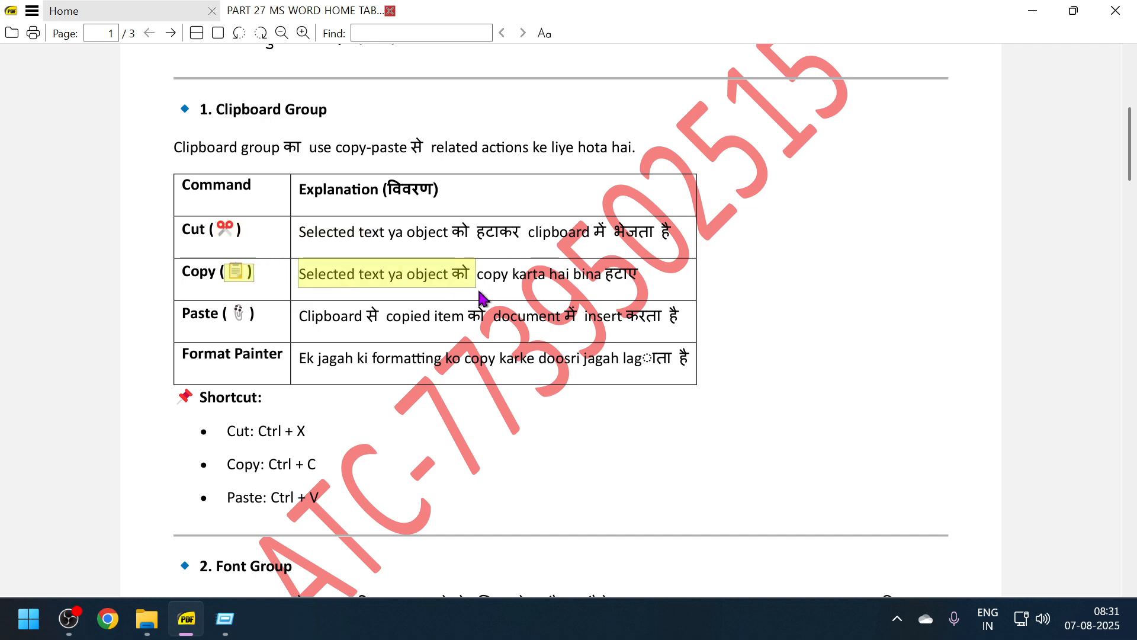
{"action": "scroll", "coordinate": [427, 343], "scroll_direction": "down", "scroll_amount": 1}
{"action": "left_click_drag", "start_coordinate": [304, 291], "coordinate": [633, 297]}
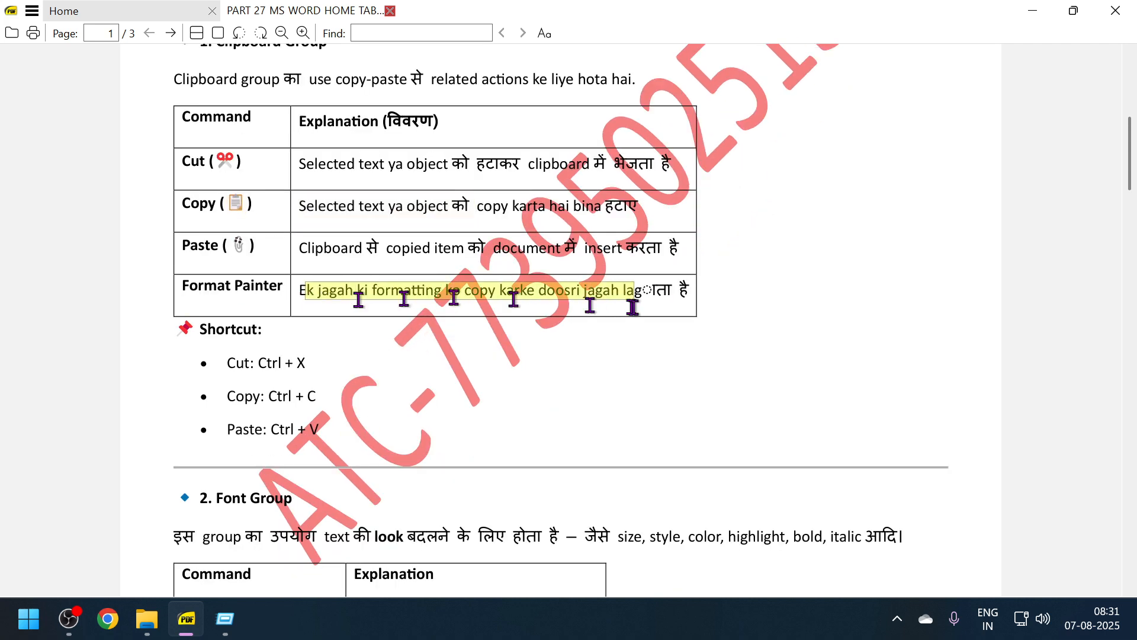
- Review the Font Group table across pages 1 and 2, from Font Style to Clear Formatting
{"action": "scroll", "coordinate": [444, 325], "scroll_direction": "down", "scroll_amount": 3}
{"action": "scroll", "coordinate": [417, 330], "scroll_direction": "down", "scroll_amount": 2}
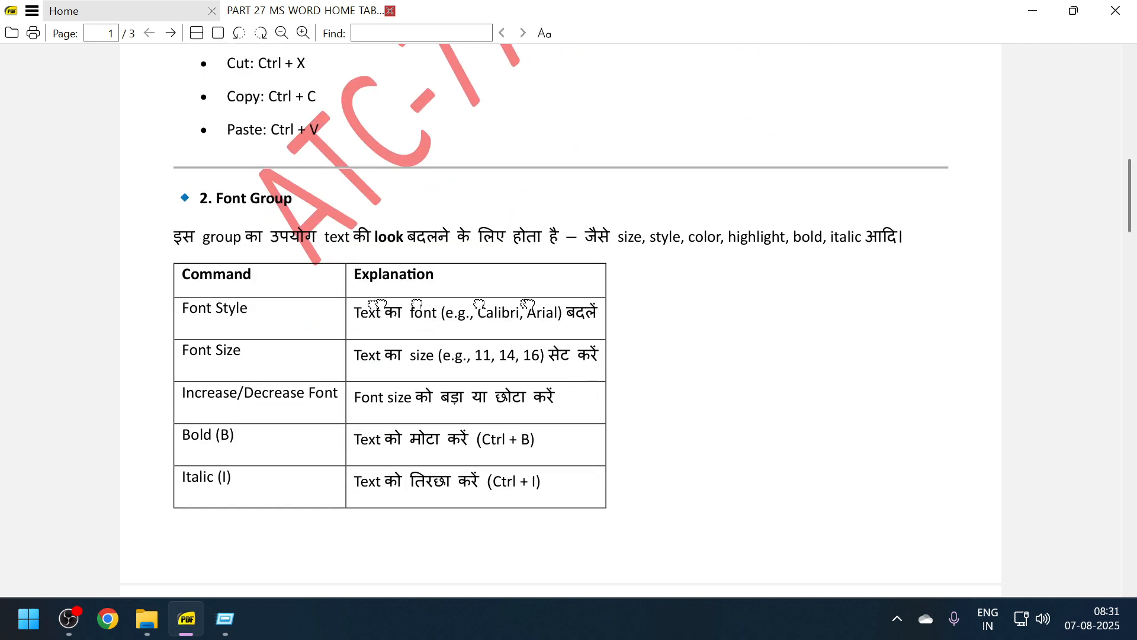
{"action": "left_click_drag", "start_coordinate": [396, 313], "coordinate": [548, 336]}
{"action": "scroll", "coordinate": [548, 336], "scroll_direction": "down", "scroll_amount": 1}
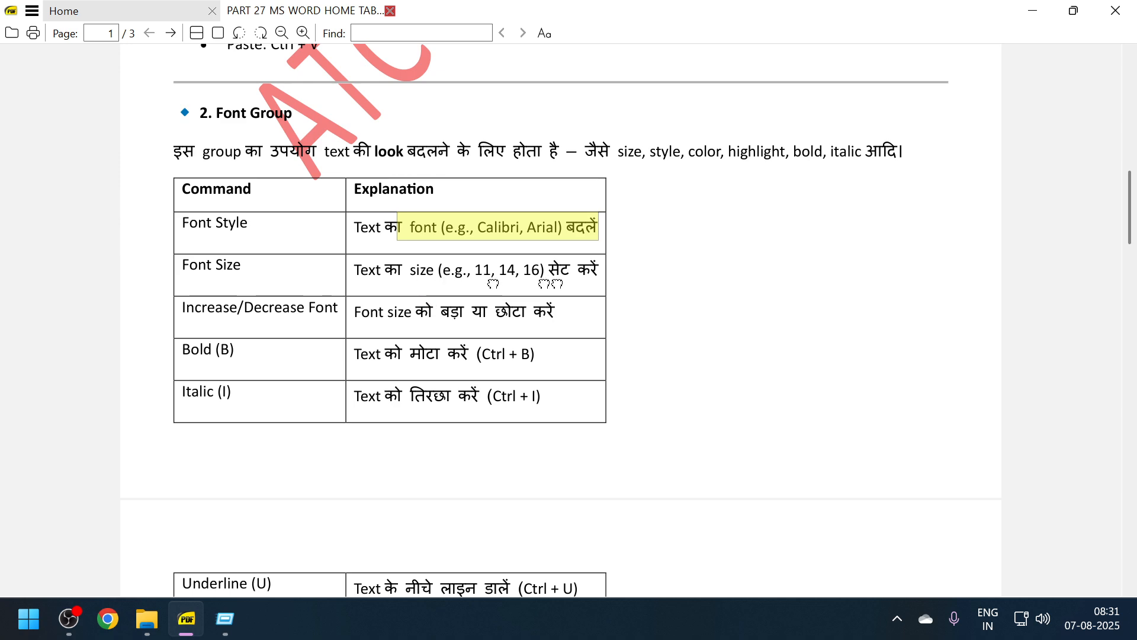
{"action": "scroll", "coordinate": [521, 323], "scroll_direction": "down", "scroll_amount": 3}
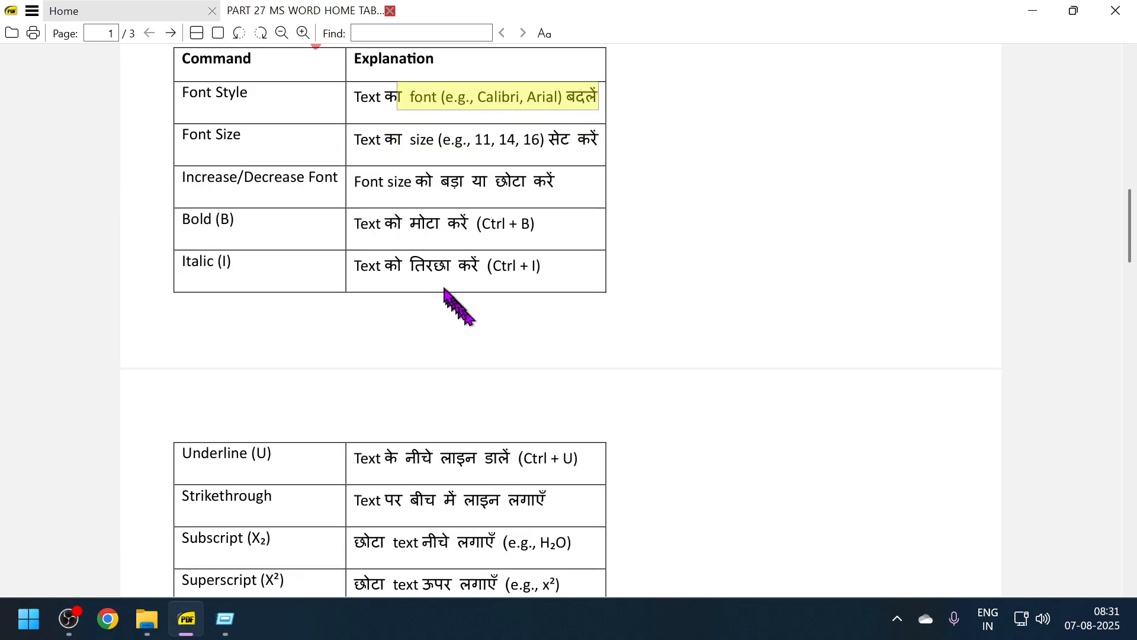
{"action": "left_click_drag", "start_coordinate": [426, 266], "coordinate": [524, 283]}
{"action": "scroll", "coordinate": [460, 320], "scroll_direction": "down", "scroll_amount": 5}
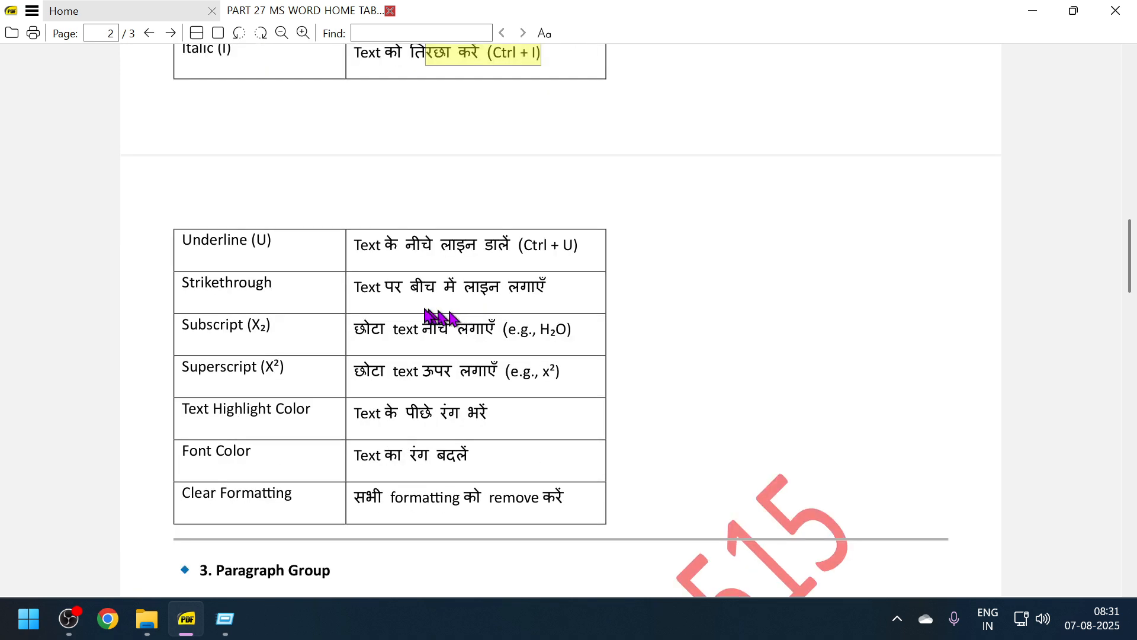
{"action": "left_click", "coordinate": [398, 355]}
{"action": "scroll", "coordinate": [398, 355], "scroll_direction": "down", "scroll_amount": 5}
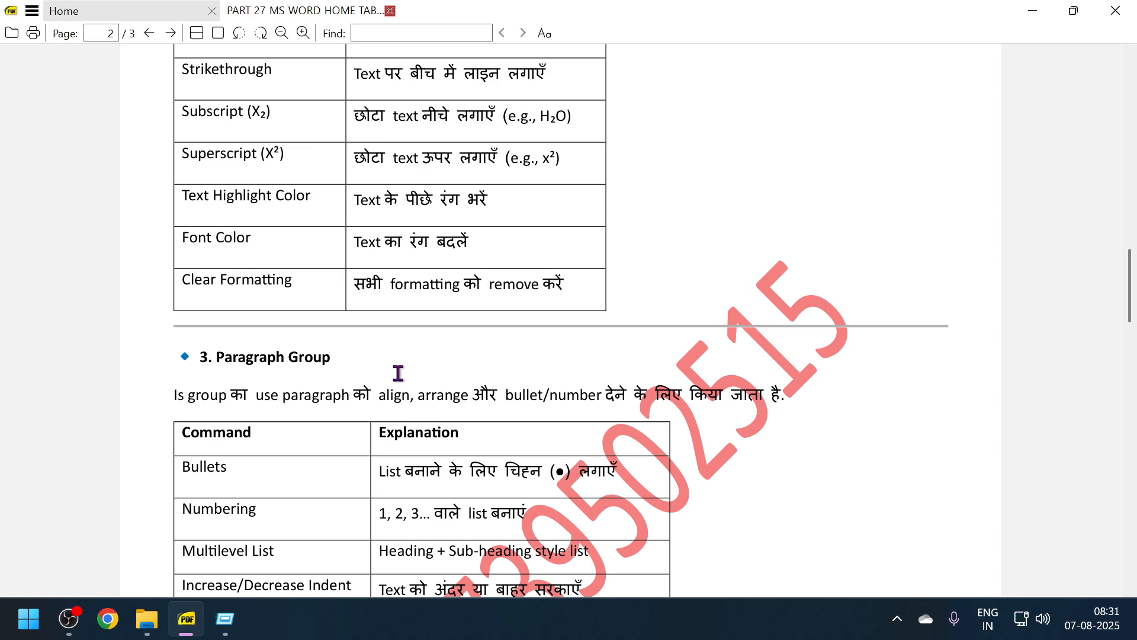
- Read through the Paragraph, Styles and Editing Group tables, the memory trick and the practice questions that end the notes
{"action": "scroll", "coordinate": [398, 379], "scroll_direction": "down", "scroll_amount": 4}
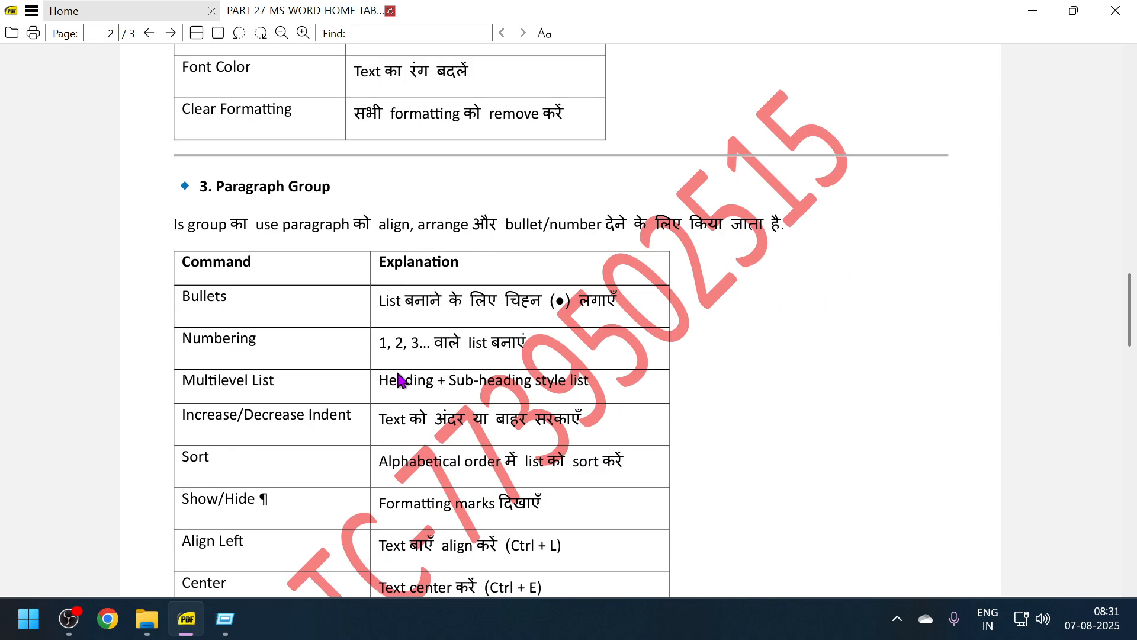
{"action": "scroll", "coordinate": [399, 379], "scroll_direction": "down", "scroll_amount": 6}
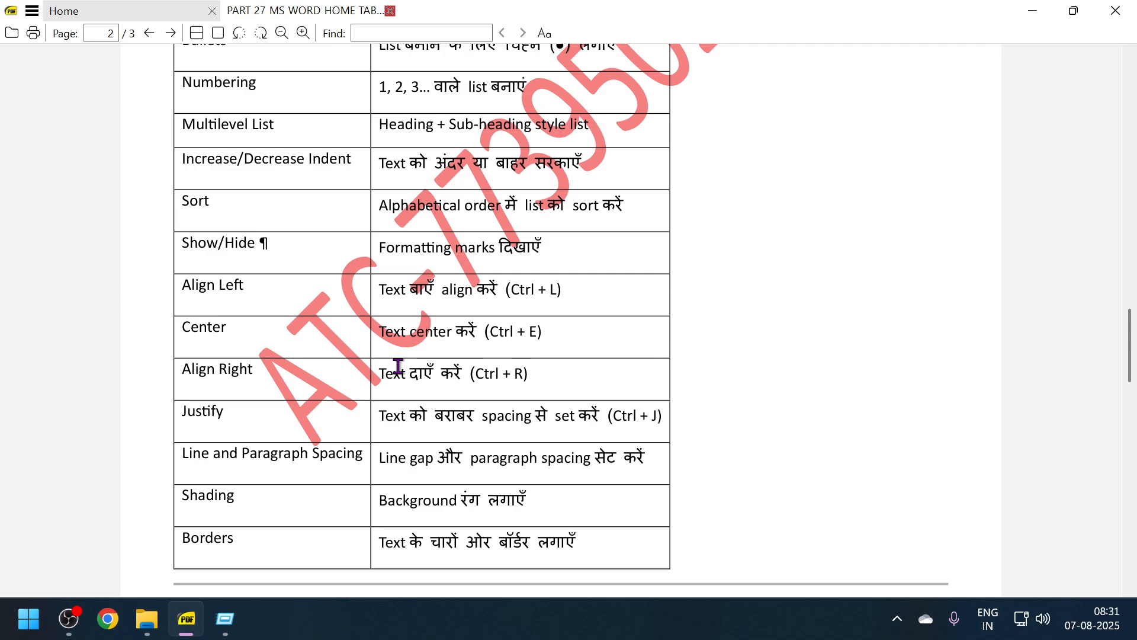
{"action": "scroll", "coordinate": [398, 367], "scroll_direction": "down", "scroll_amount": 9}
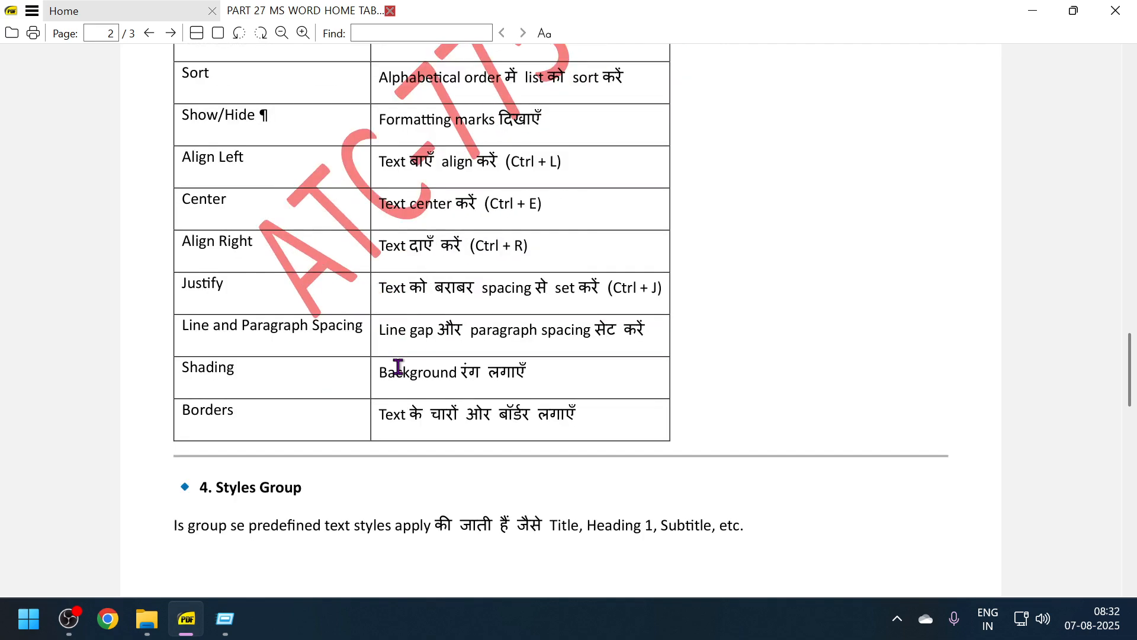
{"action": "scroll", "coordinate": [398, 367], "scroll_direction": "down", "scroll_amount": 12}
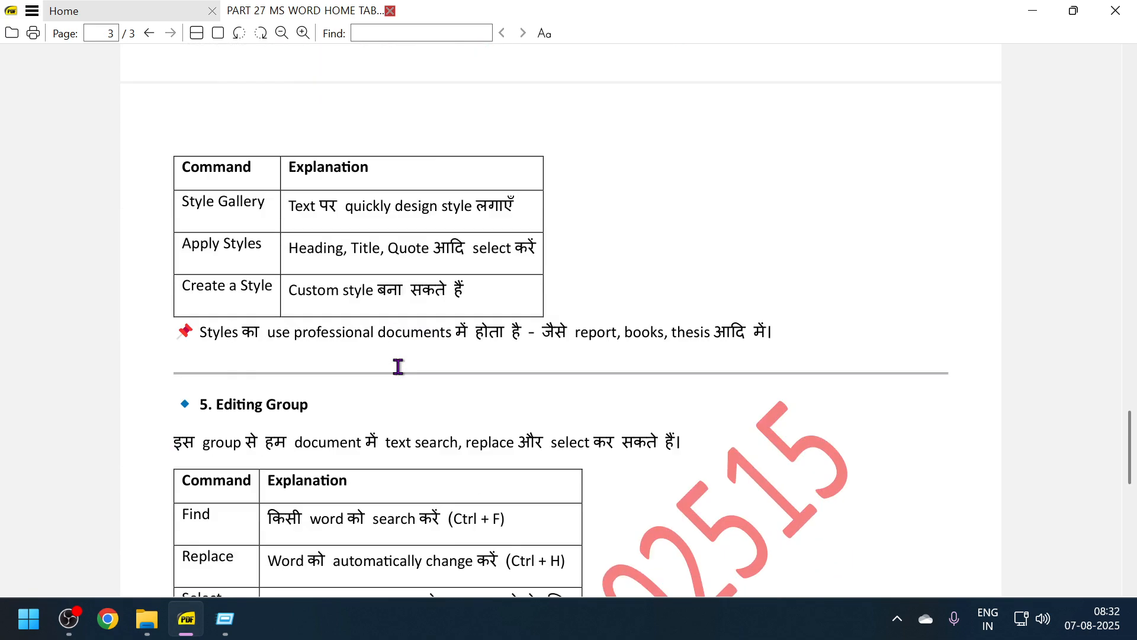
{"action": "scroll", "coordinate": [398, 366], "scroll_direction": "down", "scroll_amount": 4}
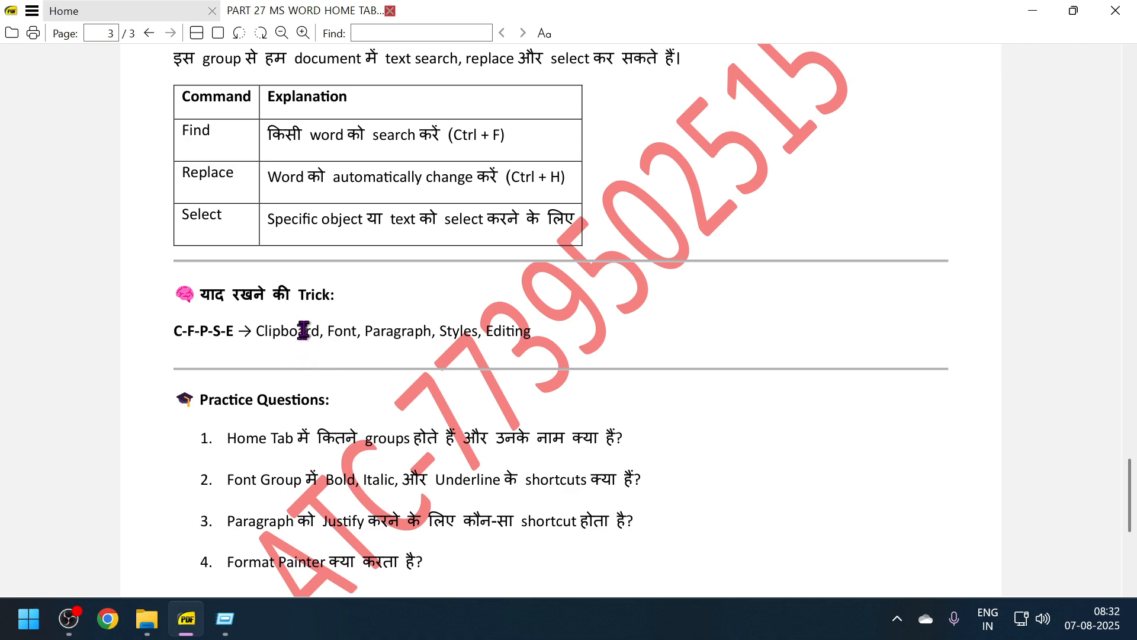
{"action": "scroll", "coordinate": [300, 332], "scroll_direction": "down", "scroll_amount": 2}
{"action": "scroll", "coordinate": [225, 363], "scroll_direction": "up", "scroll_amount": 1}
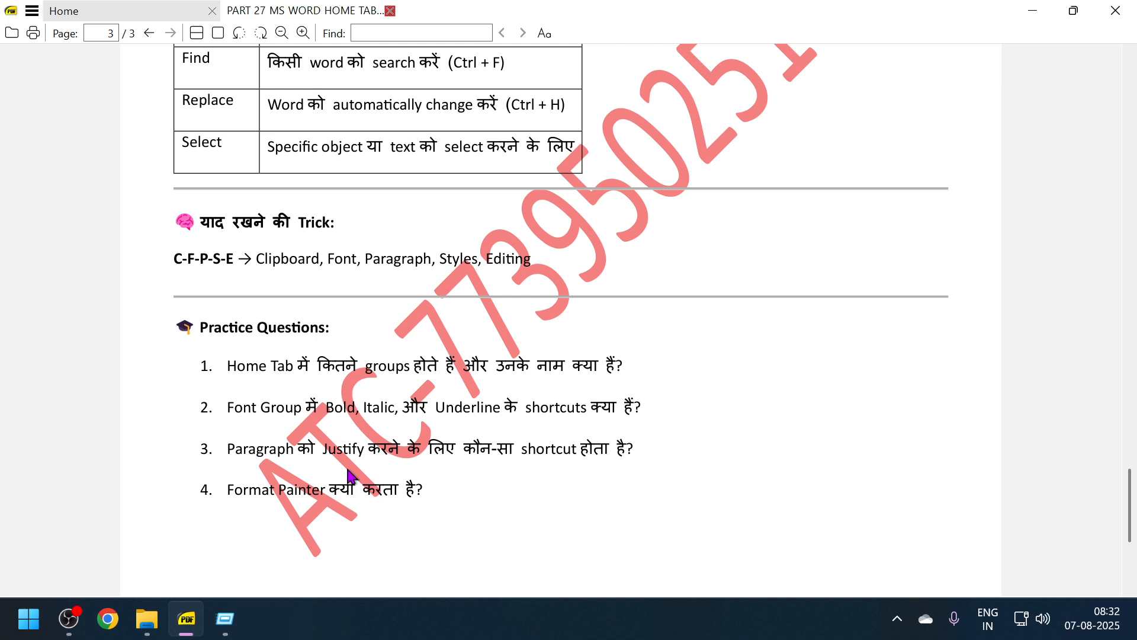
- Switch to Microsoft Word by running winword and create a new blank document
{"action": "key", "text": "super+r"}
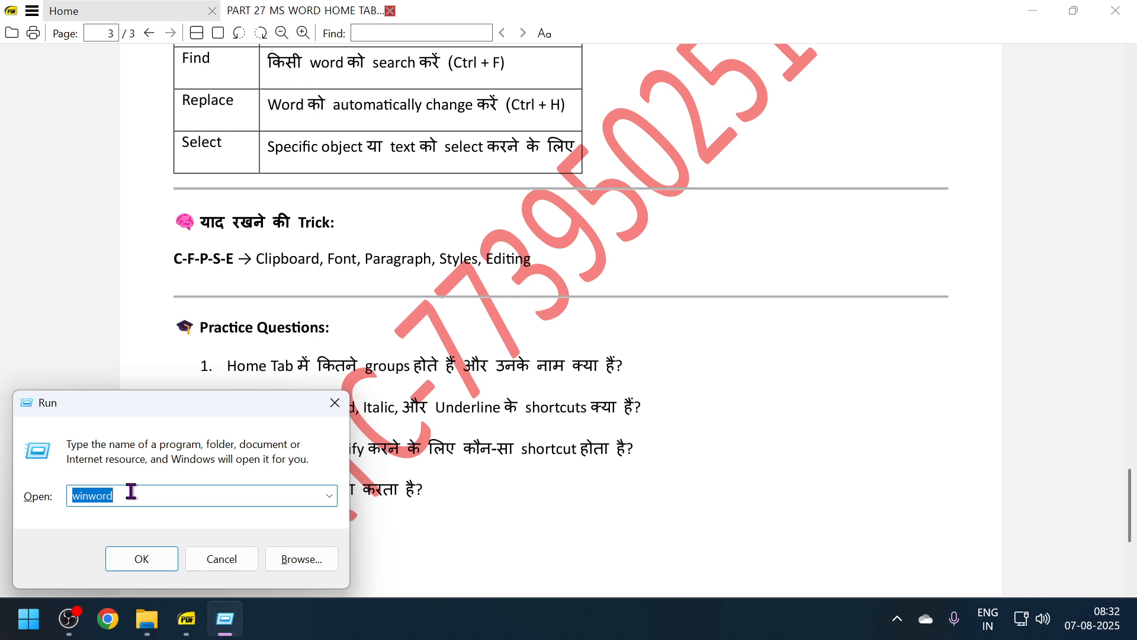
{"action": "key", "text": "Return"}
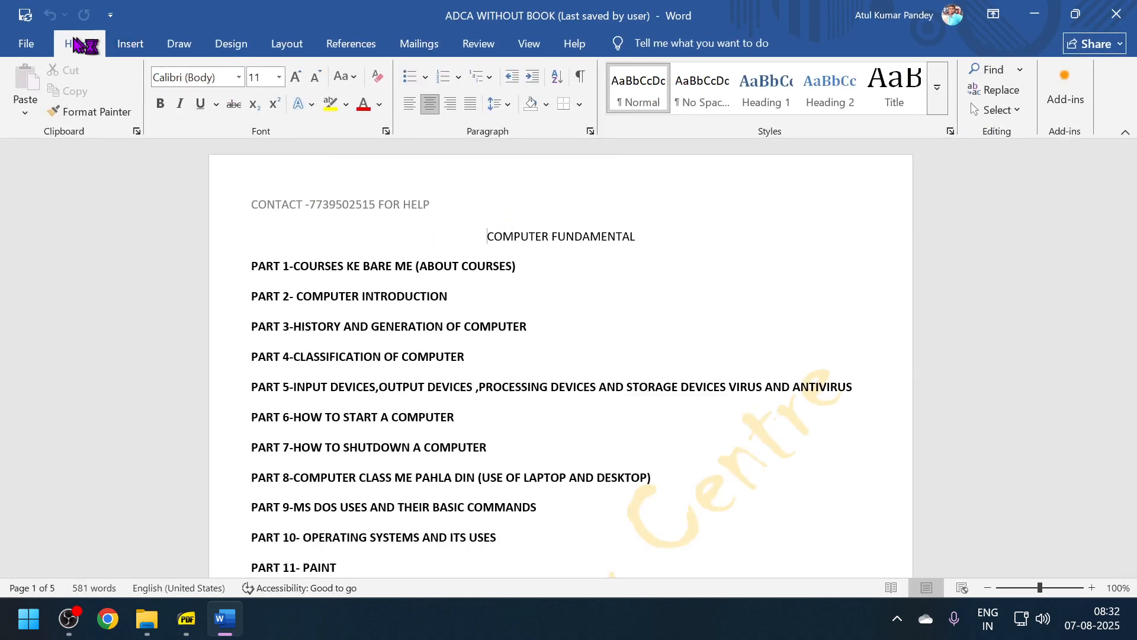
{"action": "key", "text": "ctrl+n"}
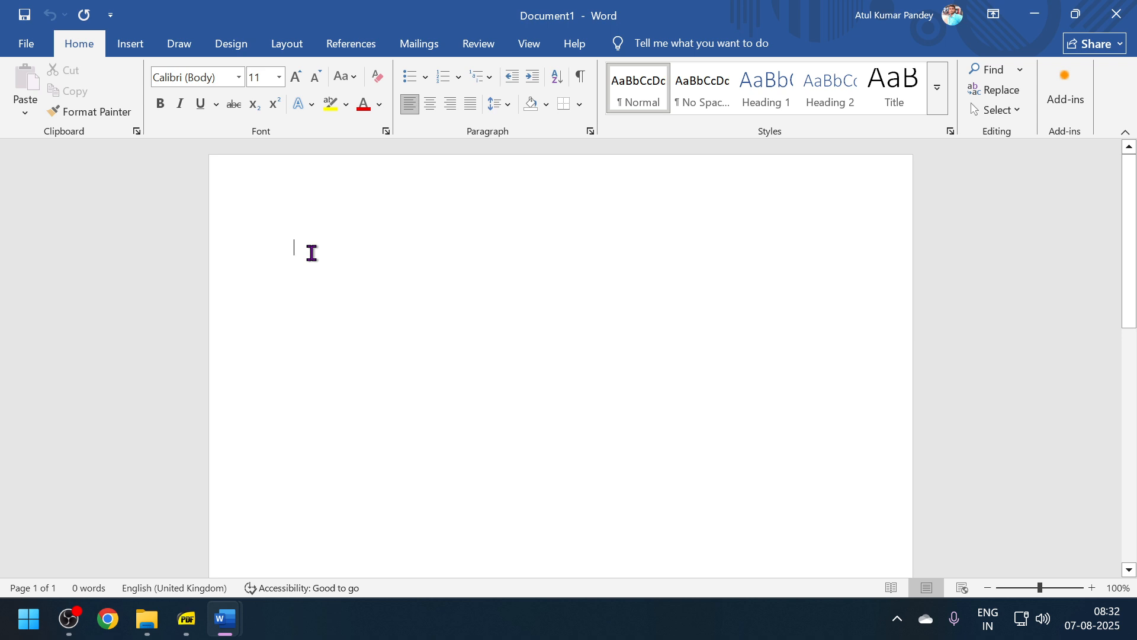
- Fill the blank document with sample paragraphs generated by =rand()
{"action": "type", "text": "=rand("}
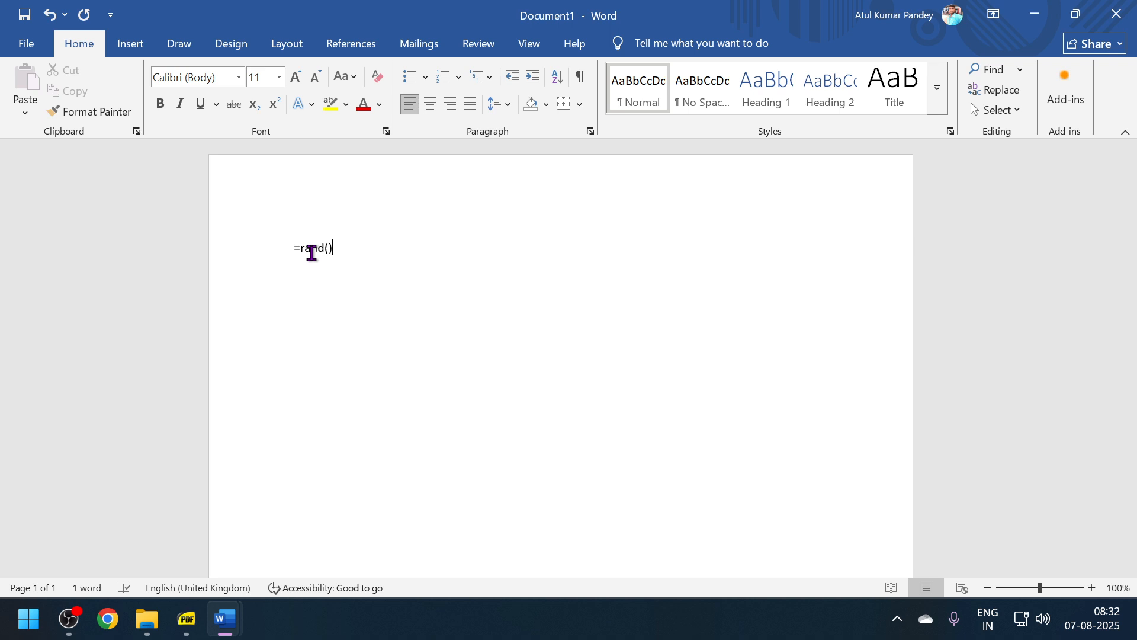
{"action": "key", "text": "Return"}
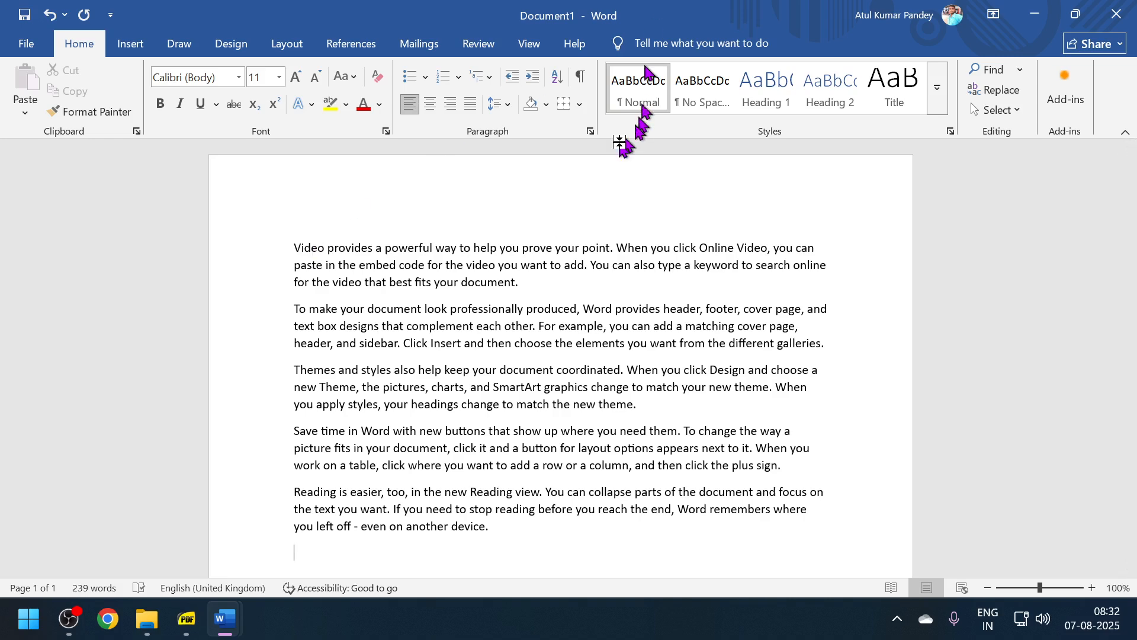
{"action": "scroll", "coordinate": [497, 311], "scroll_direction": "down", "scroll_amount": 4}
{"action": "scroll", "coordinate": [497, 323], "scroll_direction": "up", "scroll_amount": 4}
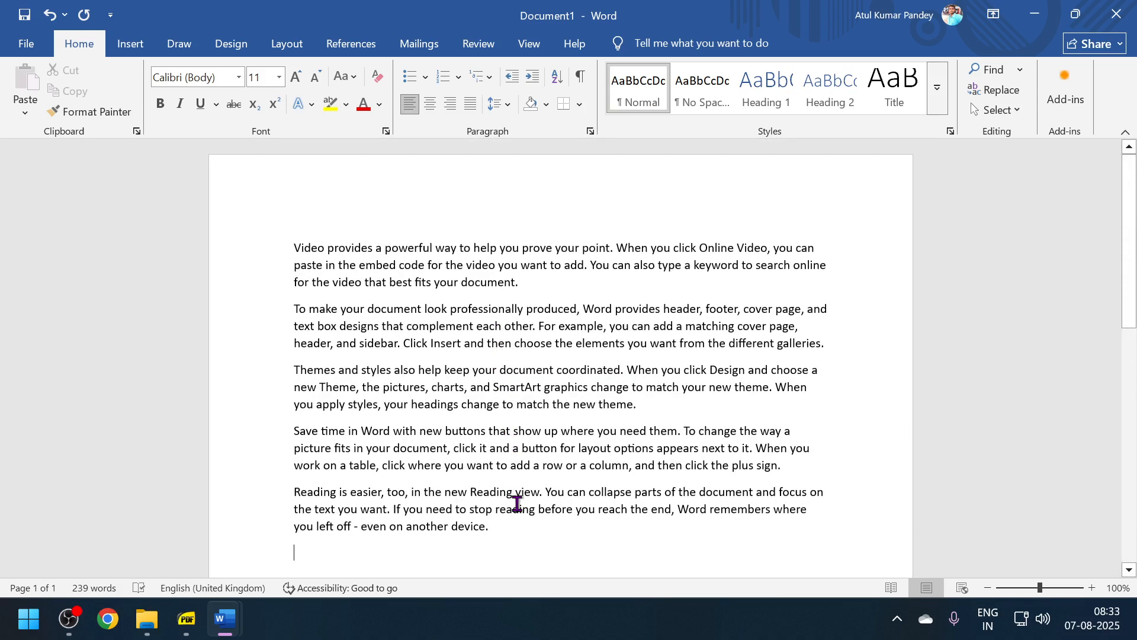
- Increase the font size of the whole document text to 14
{"action": "key", "text": "ctrl+a"}
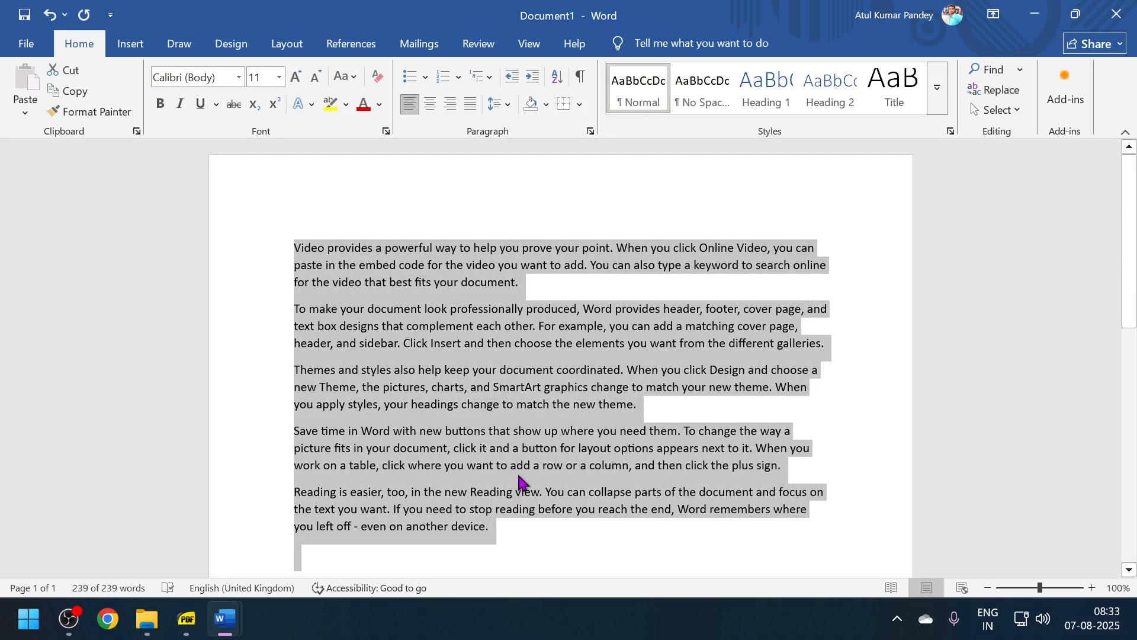
{"action": "key", "text": "ctrl+shift+period"}
{"action": "key", "text": "ctrl+shift+period"}
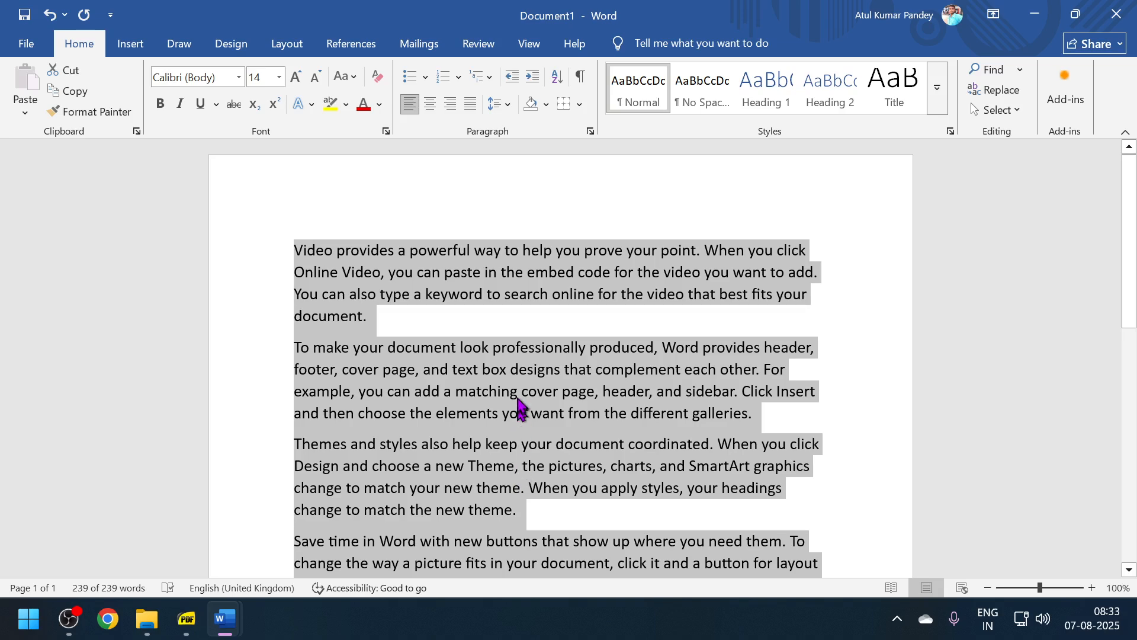
{"action": "left_click", "coordinate": [517, 398]}
- Copy the first paragraph, starting "Video provides a powerful way", and place the cursor at the end of that paragraph
{"action": "scroll", "coordinate": [563, 323], "scroll_direction": "up", "scroll_amount": 4}
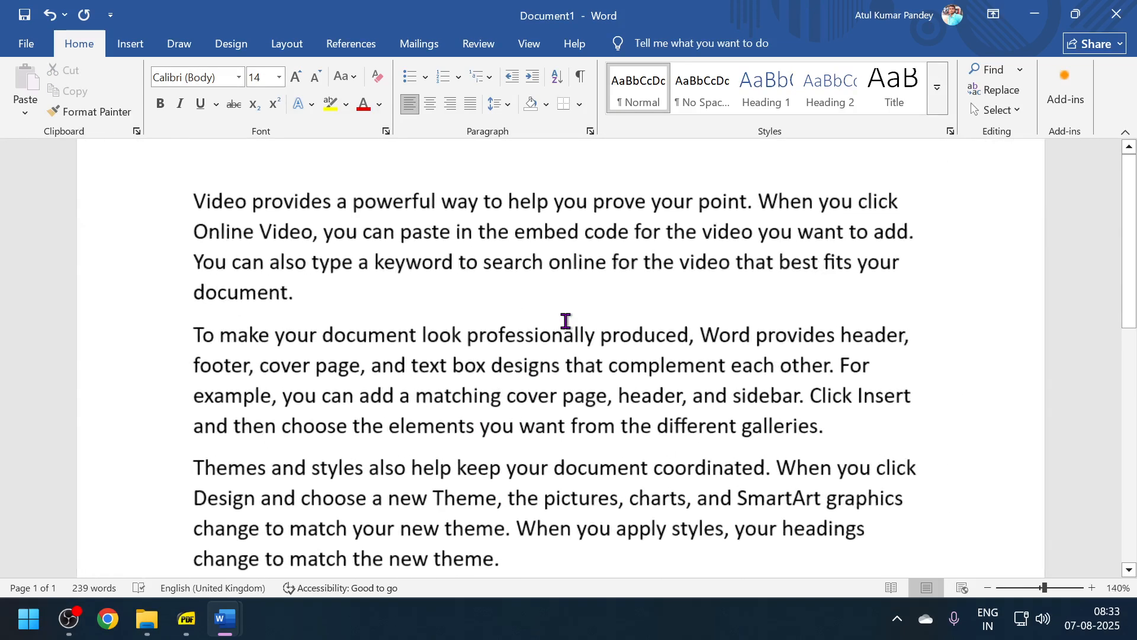
{"action": "scroll", "coordinate": [566, 320], "scroll_direction": "up", "scroll_amount": 1, "text": "ctrl"}
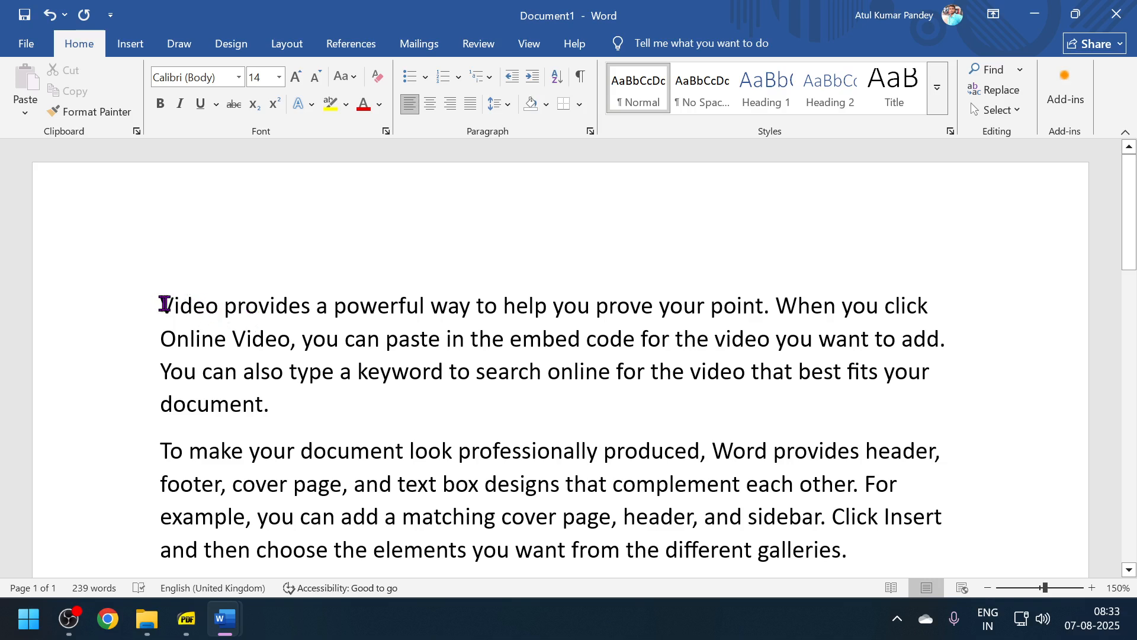
{"action": "left_click_drag", "start_coordinate": [164, 304], "coordinate": [310, 401]}
{"action": "left_click", "coordinate": [231, 398]}
{"action": "left_click_drag", "start_coordinate": [160, 305], "coordinate": [267, 409]}
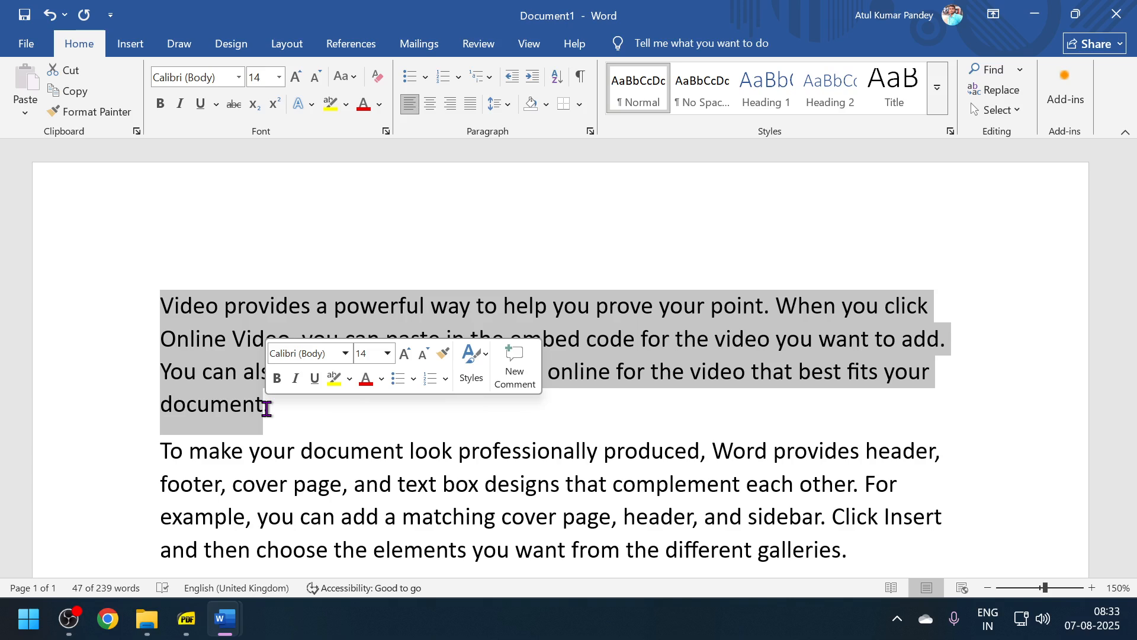
{"action": "left_click", "coordinate": [266, 409]}
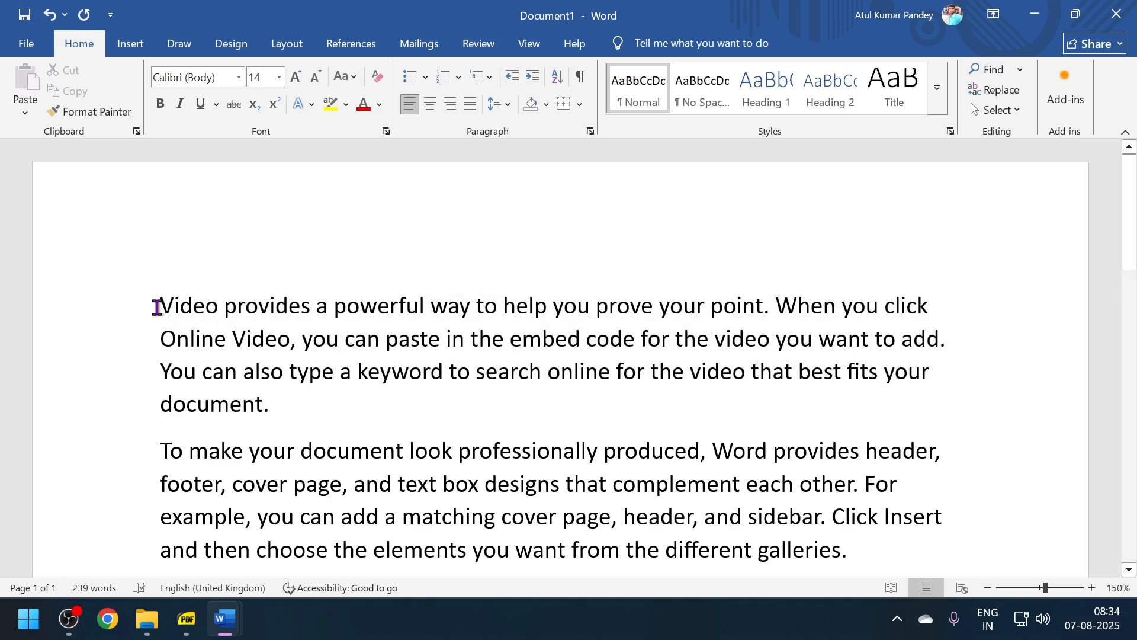
{"action": "left_click_drag", "start_coordinate": [157, 307], "coordinate": [277, 416]}
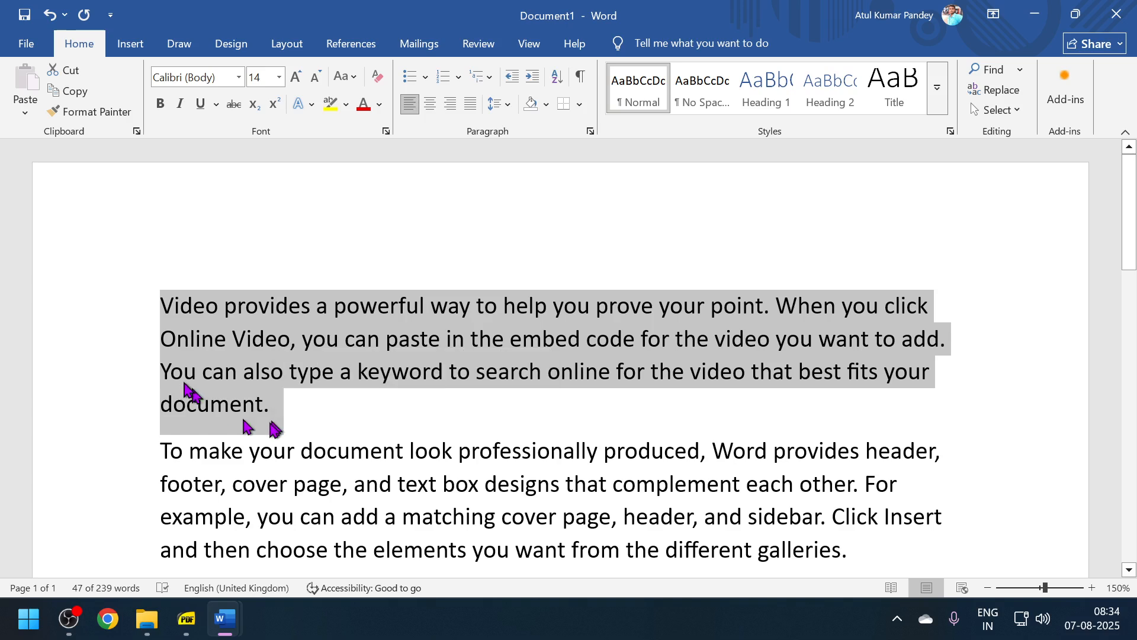
{"action": "left_click", "coordinate": [74, 92]}
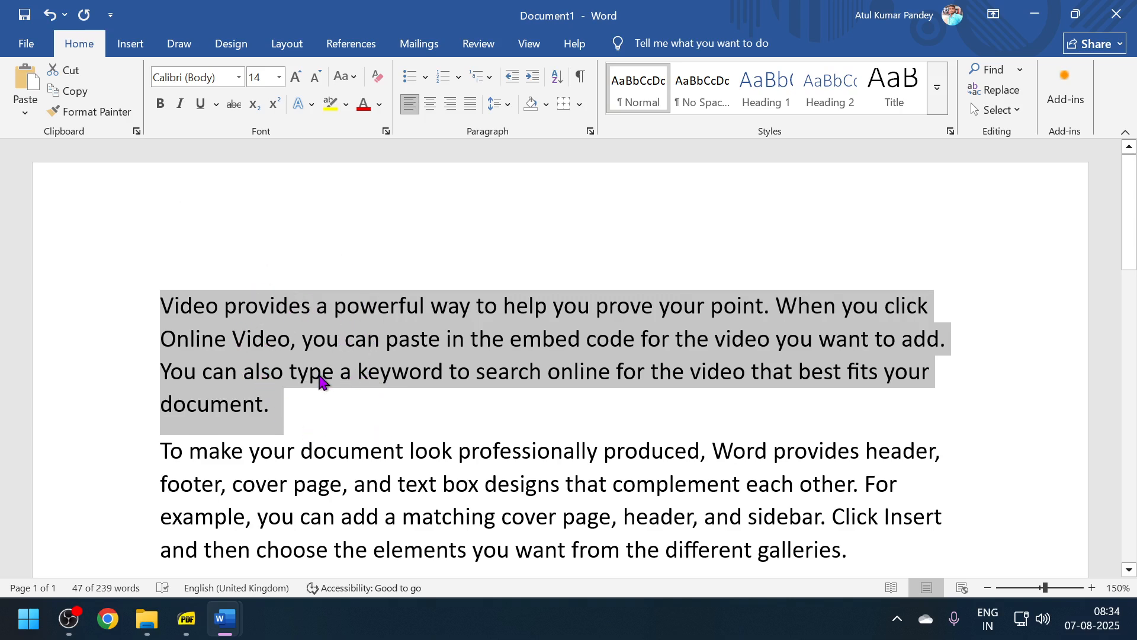
{"action": "left_click", "coordinate": [276, 416]}
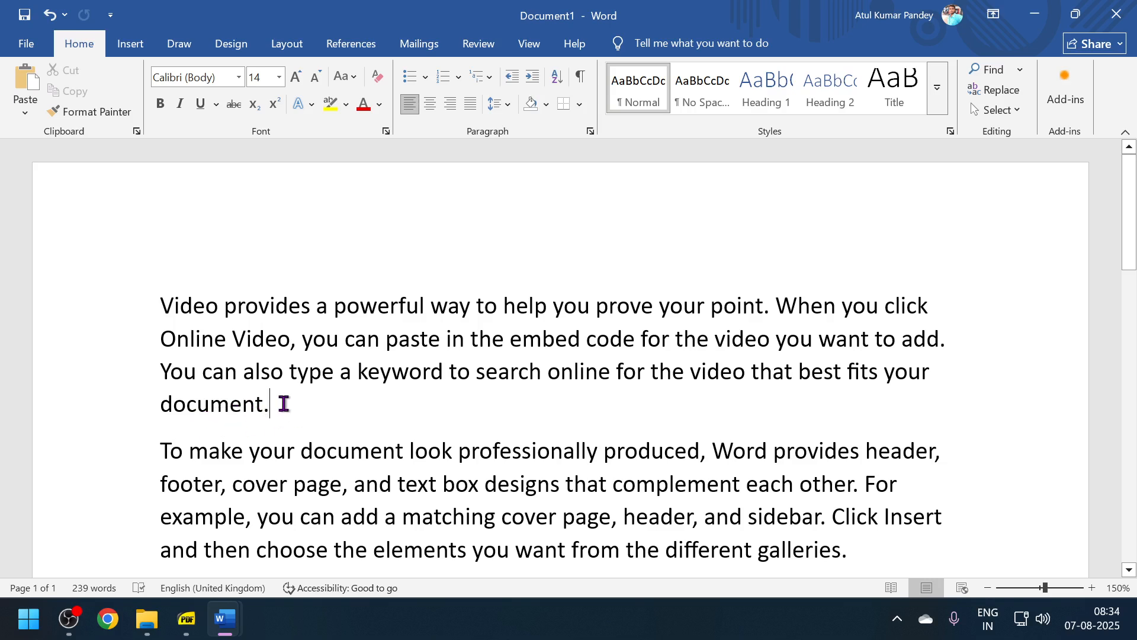
- Paste the copied paragraph on a new line directly below the first paragraph
{"action": "key", "text": "Return"}
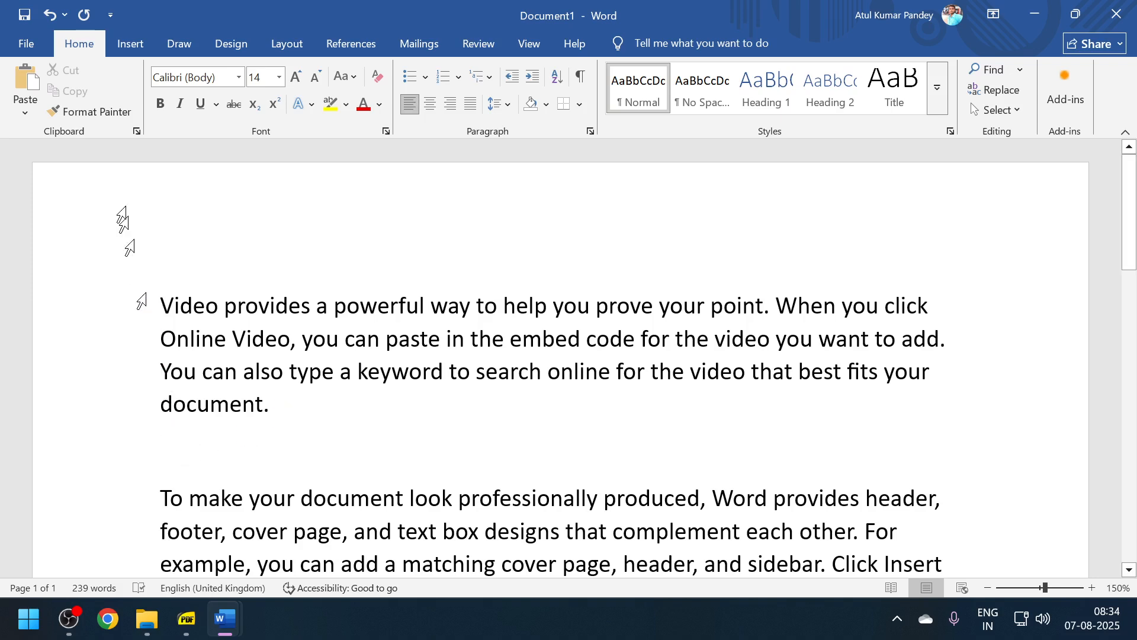
{"action": "left_click", "coordinate": [30, 83]}
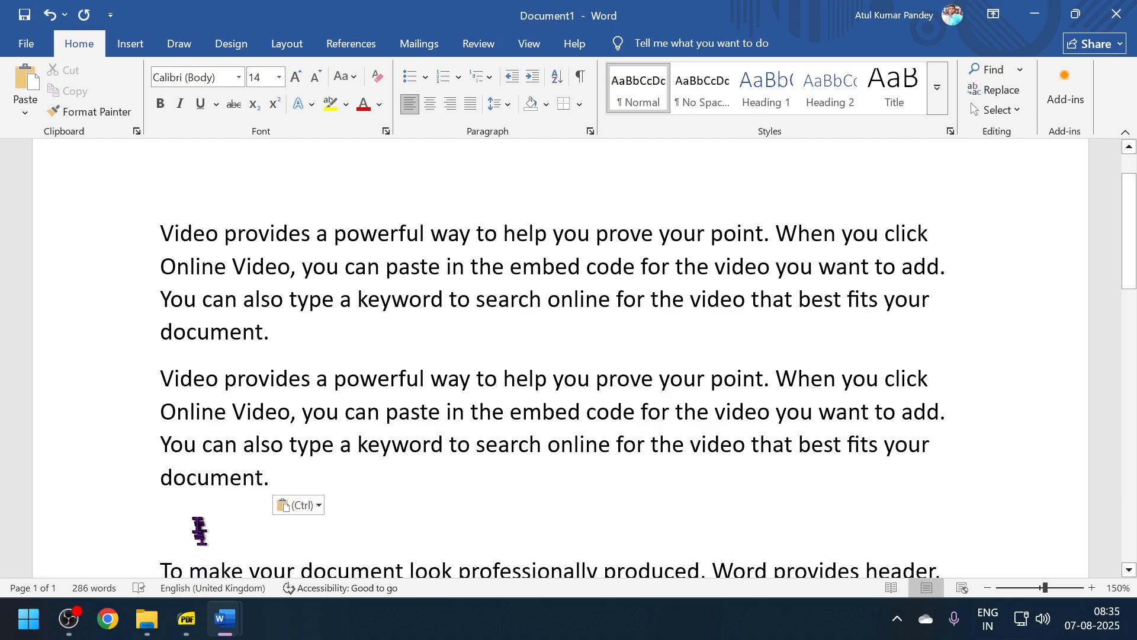
{"action": "scroll", "coordinate": [197, 525], "scroll_direction": "down", "scroll_amount": 2}
{"action": "scroll", "coordinate": [197, 525], "scroll_direction": "up", "scroll_amount": 2}
- Copy the word "Video" from the pasted paragraph and paste it 30 times on a new line below the first paragraph
{"action": "double_click", "coordinate": [200, 382]}
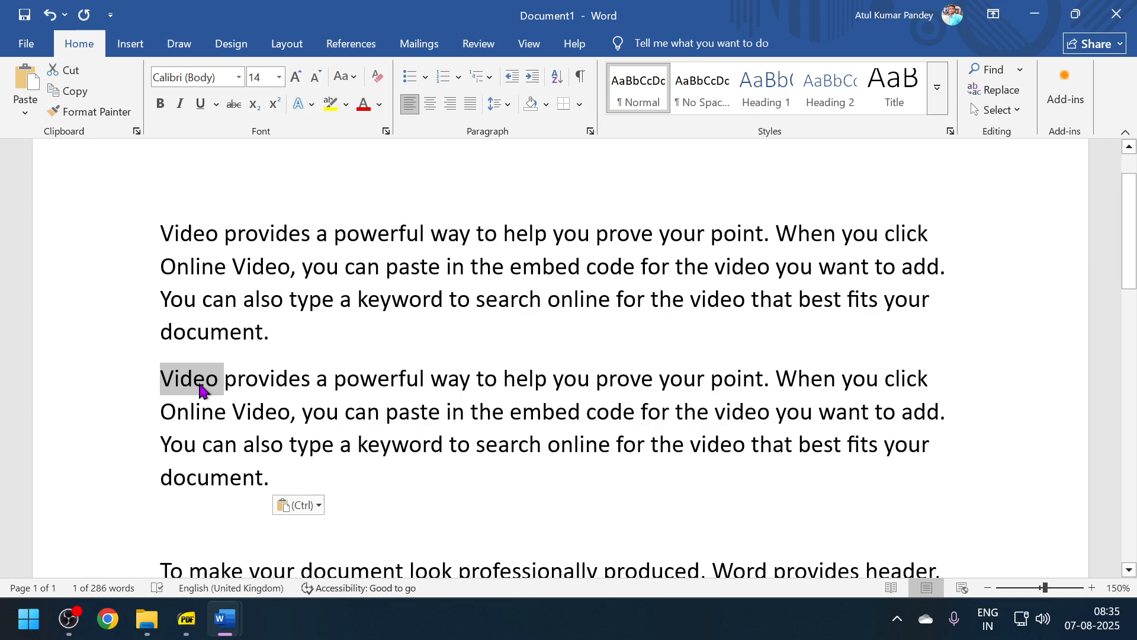
{"action": "left_click", "coordinate": [281, 337]}
{"action": "key", "text": "Return"}
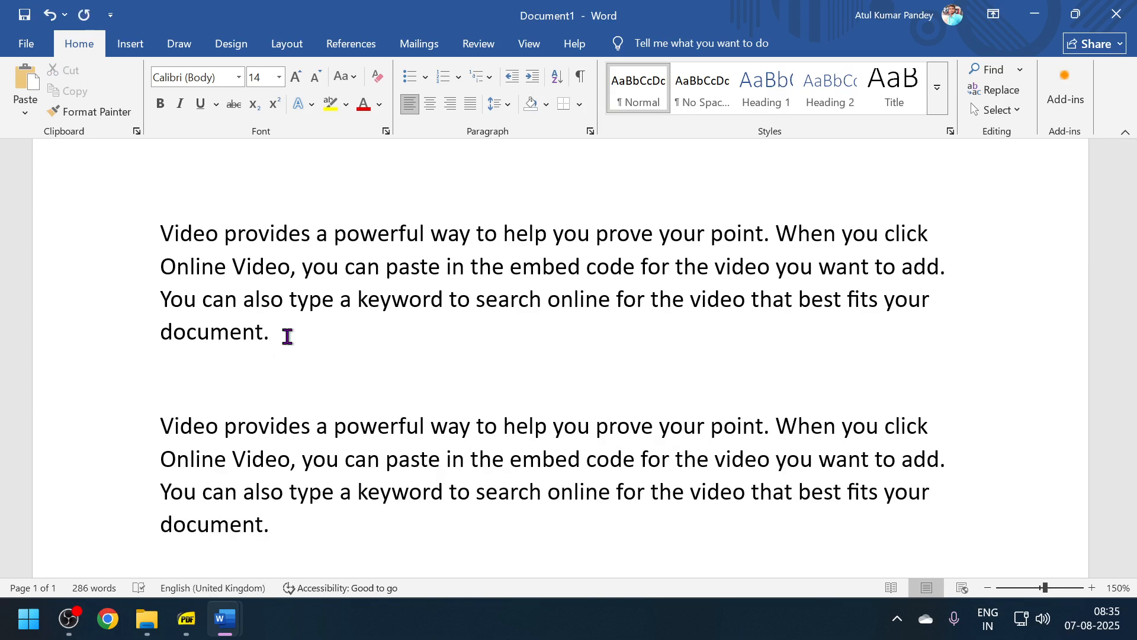
{"action": "key", "text": "ctrl+v"}
{"action": "key", "text": "ctrl+v"}
{"action": "key", "text": "ctrl+v"}
{"action": "key", "text": "ctrl+v"}
{"action": "key", "text": "ctrl+v"}
{"action": "key", "text": "ctrl+v"}
{"action": "key", "text": "ctrl+v"}
{"action": "key", "text": "ctrl+v"}
{"action": "key", "text": "ctrl+v"}
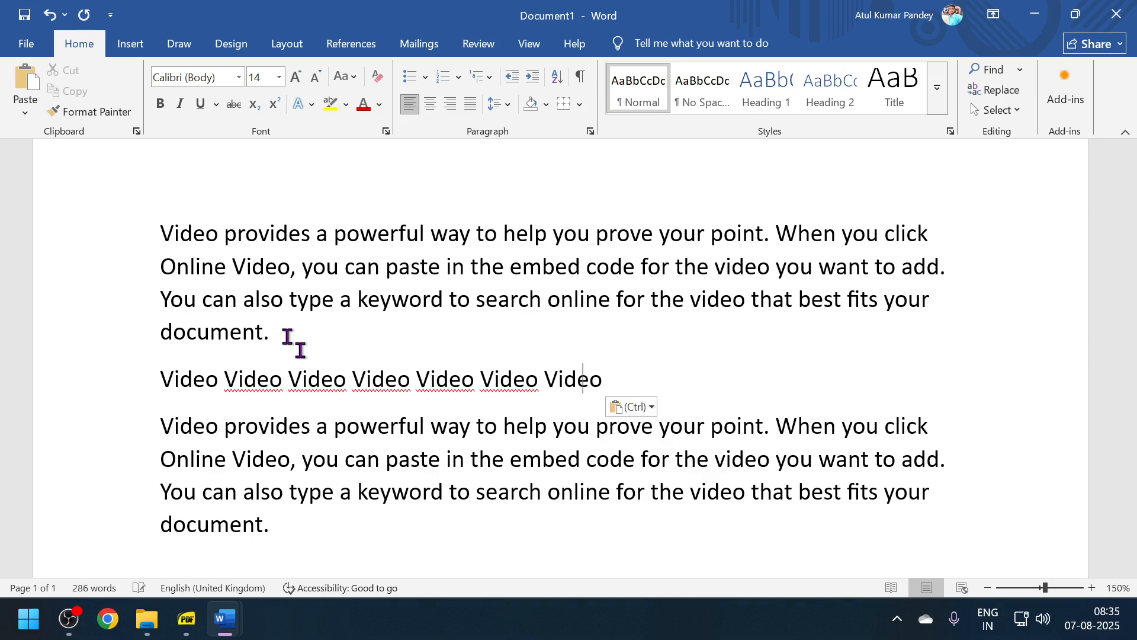
{"action": "key", "text": "ctrl+v"}
{"action": "key", "text": "ctrl+v"}
{"action": "key", "text": "ctrl+v"}
{"action": "key", "text": "ctrl+v"}
{"action": "key", "text": "ctrl+v"}
{"action": "key", "text": "ctrl+v"}
{"action": "key", "text": "ctrl+v"}
{"action": "key", "text": "ctrl+v"}
{"action": "key", "text": "ctrl+v"}
{"action": "key", "text": "ctrl+v"}
{"action": "key", "text": "ctrl+v"}
{"action": "key", "text": "ctrl+v"}
{"action": "key", "text": "ctrl+v"}
{"action": "key", "text": "ctrl+v"}
{"action": "key", "text": "ctrl+v"}
{"action": "key", "text": "ctrl+v"}
{"action": "key", "text": "ctrl+v"}
{"action": "key", "text": "ctrl+v"}
{"action": "key", "text": "ctrl+v"}
{"action": "key", "text": "ctrl+v"}
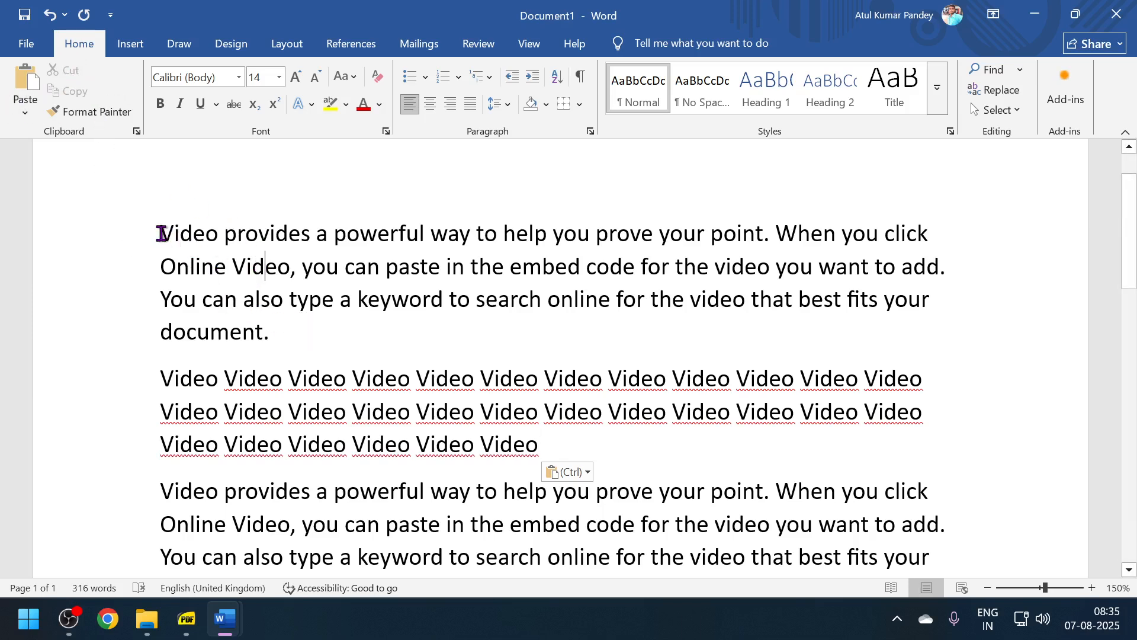
- Cut "Video provides a powerful" from the start of the first paragraph and paste it on a new line below that paragraph
{"action": "left_click_drag", "start_coordinate": [160, 233], "coordinate": [355, 246]}
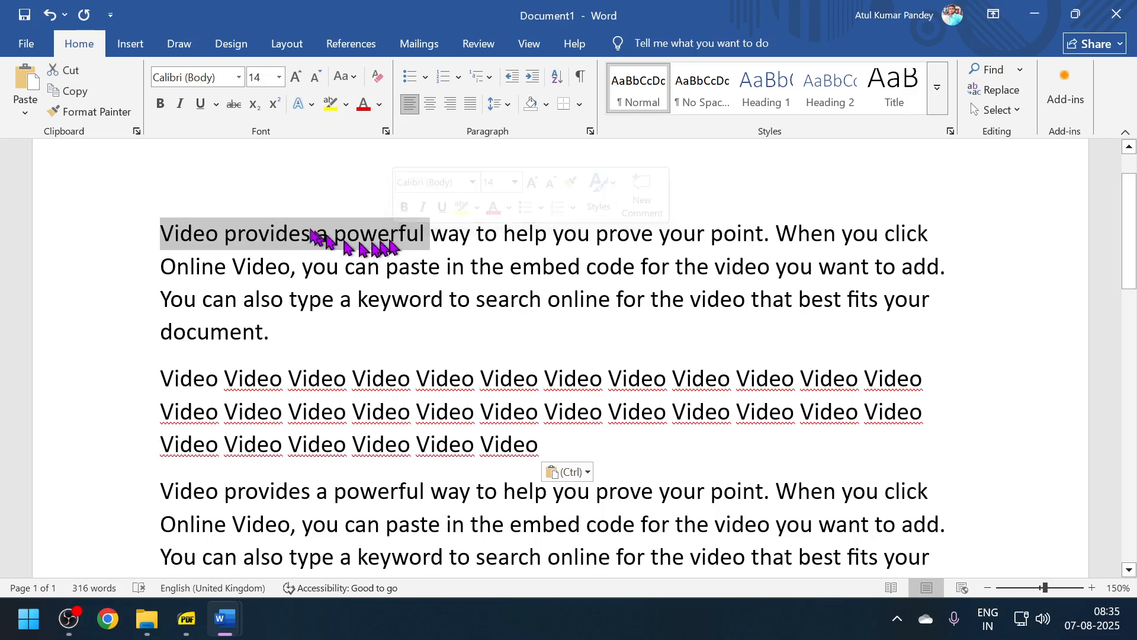
{"action": "left_click", "coordinate": [70, 70]}
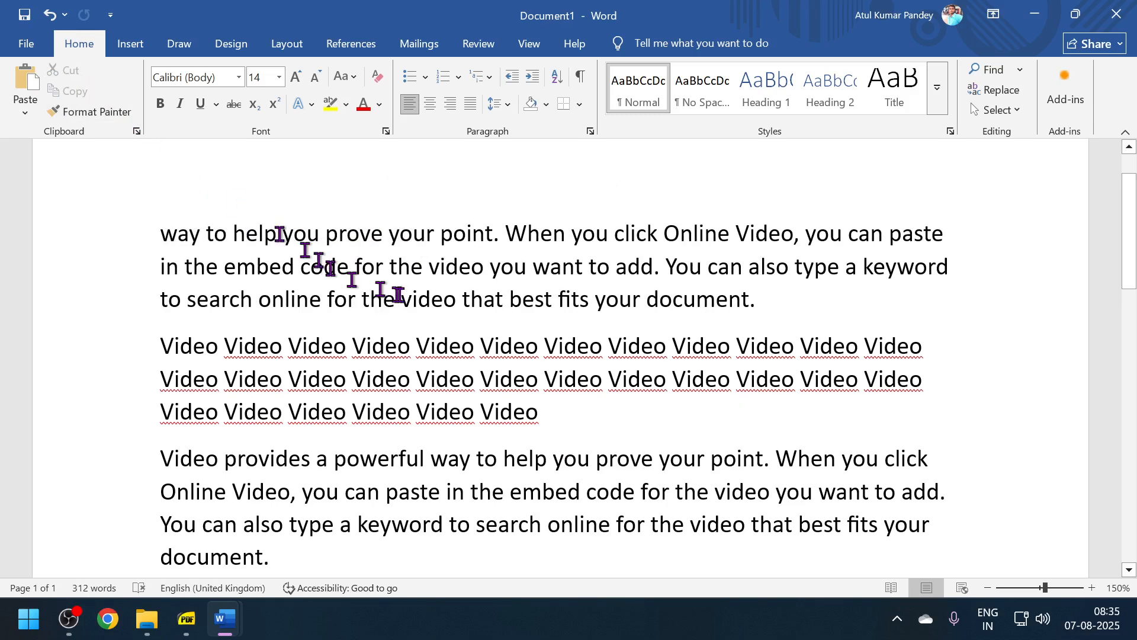
{"action": "left_click", "coordinate": [779, 314]}
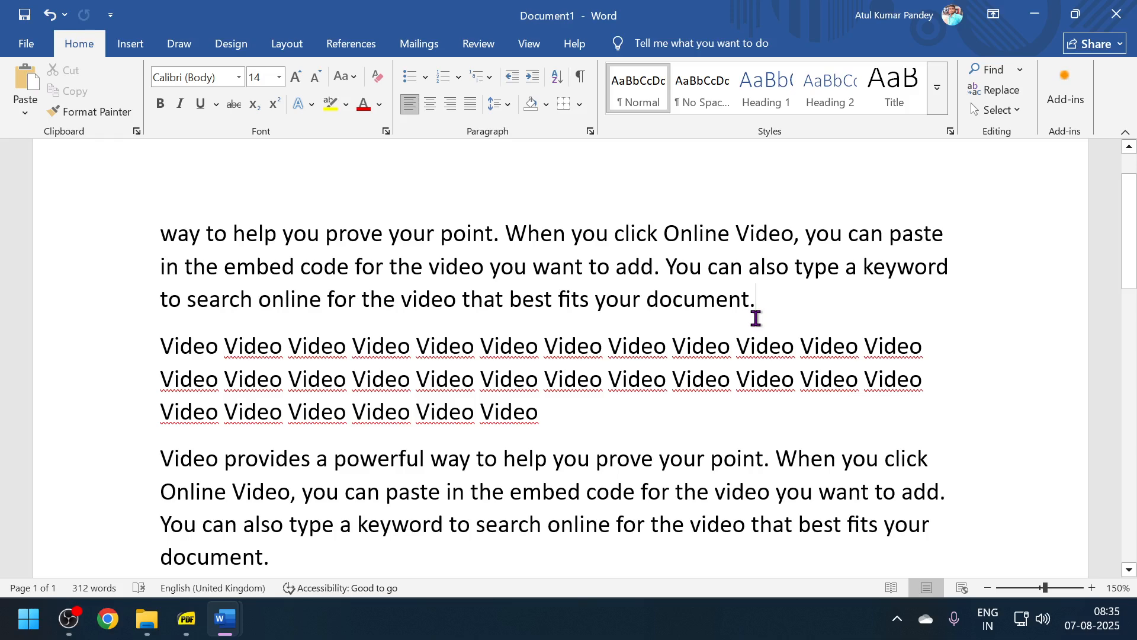
{"action": "key", "text": "Return"}
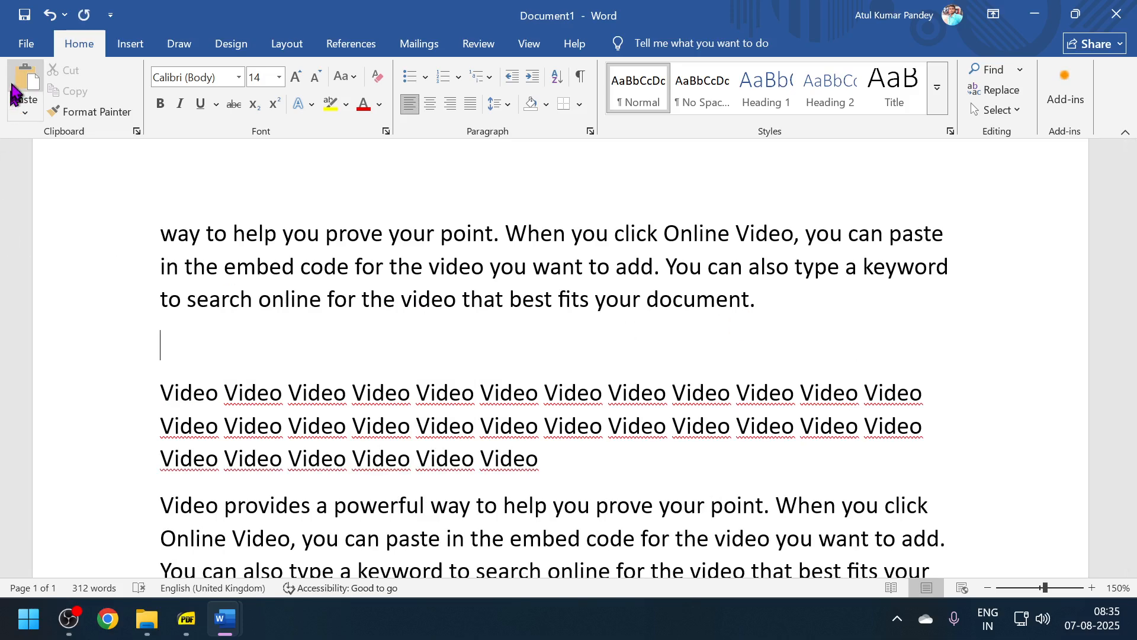
{"action": "left_click", "coordinate": [13, 93]}
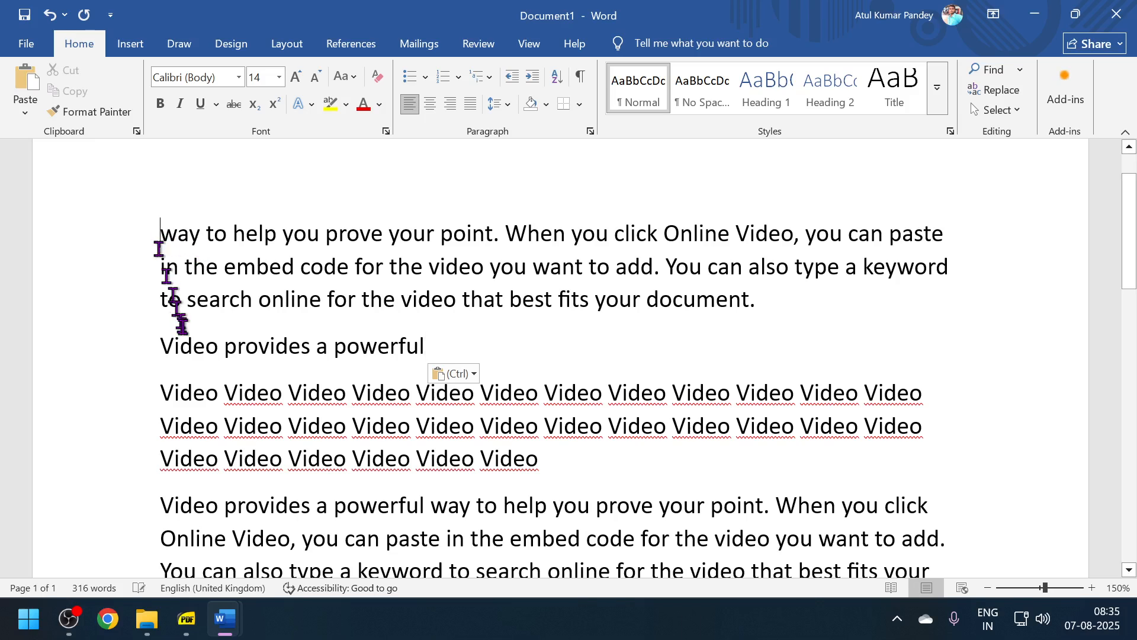
{"action": "left_click_drag", "start_coordinate": [164, 351], "coordinate": [452, 366]}
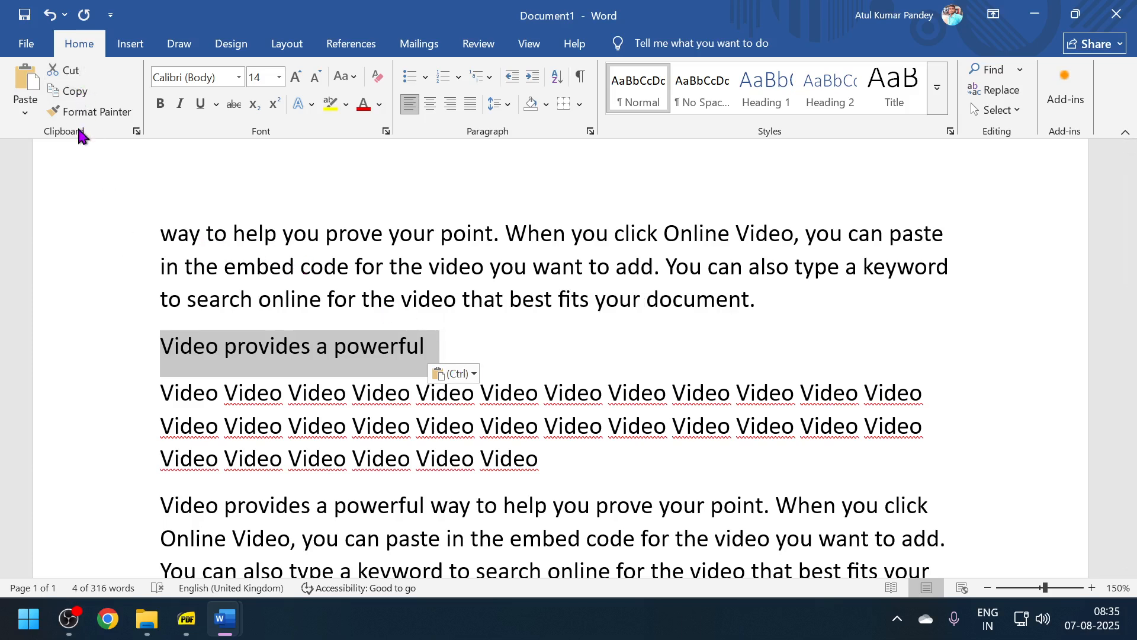
{"action": "left_click", "coordinate": [284, 346]}
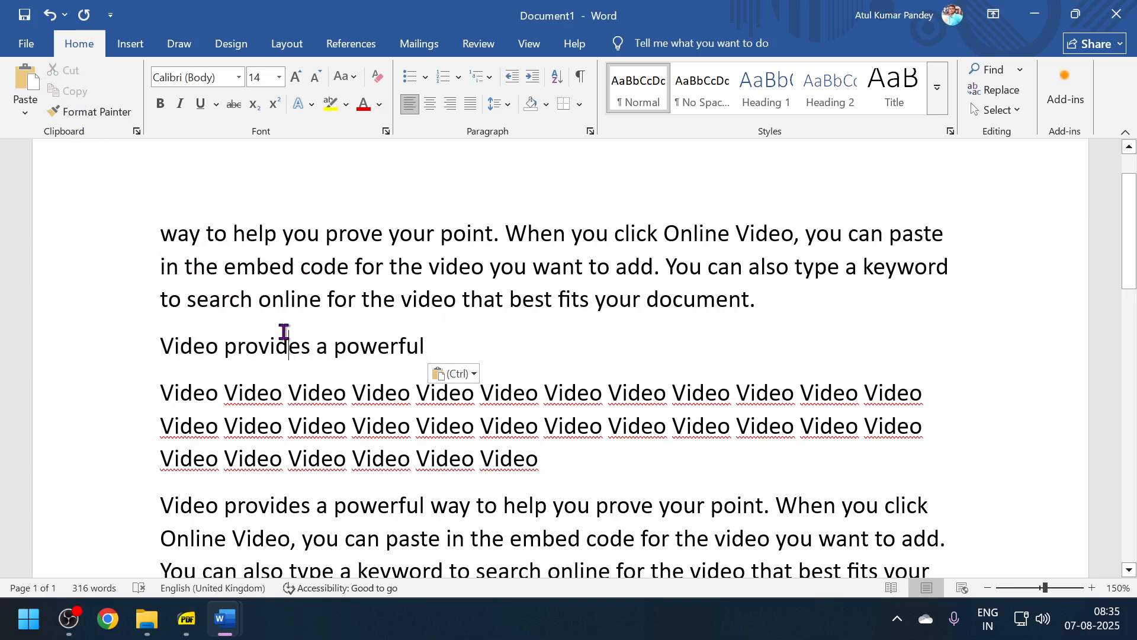
{"action": "left_click", "coordinate": [262, 290]}
- Apply the gold text effect to the whole first paragraph, starting "way to help you prove your point"
{"action": "left_click_drag", "start_coordinate": [162, 219], "coordinate": [769, 322]}
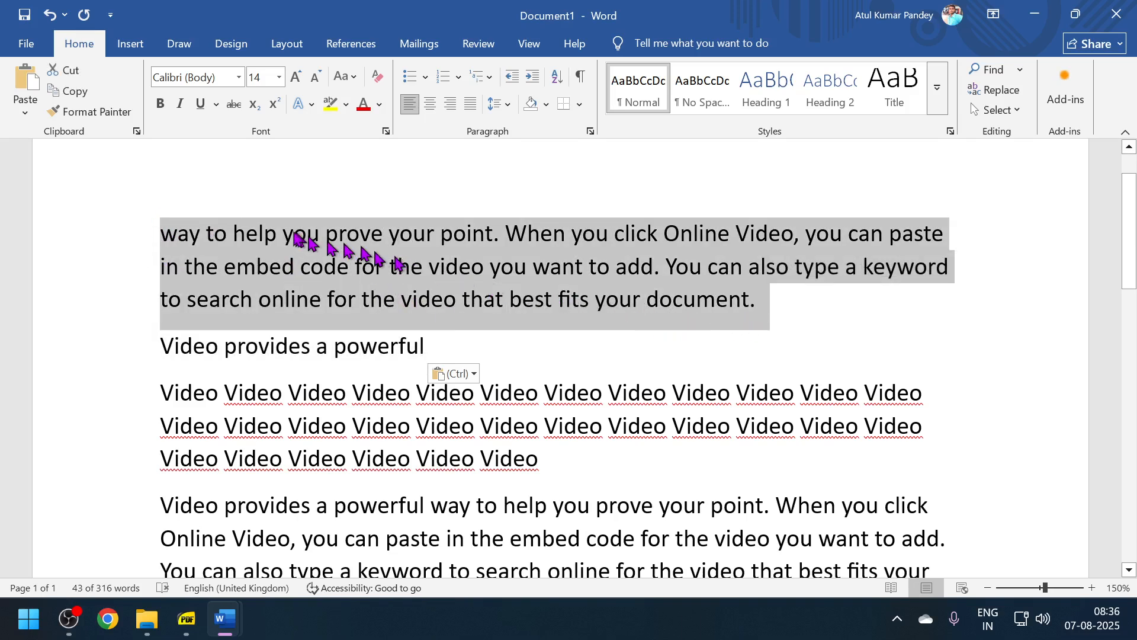
{"action": "left_click", "coordinate": [299, 106]}
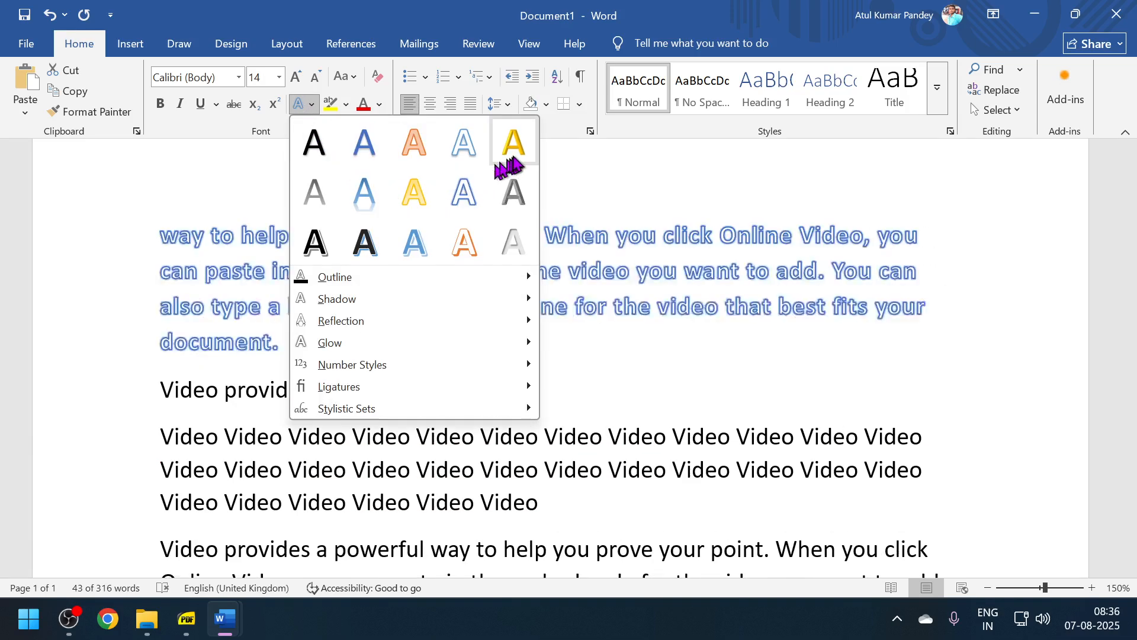
{"action": "left_click", "coordinate": [513, 145]}
{"action": "left_click", "coordinate": [475, 391]}
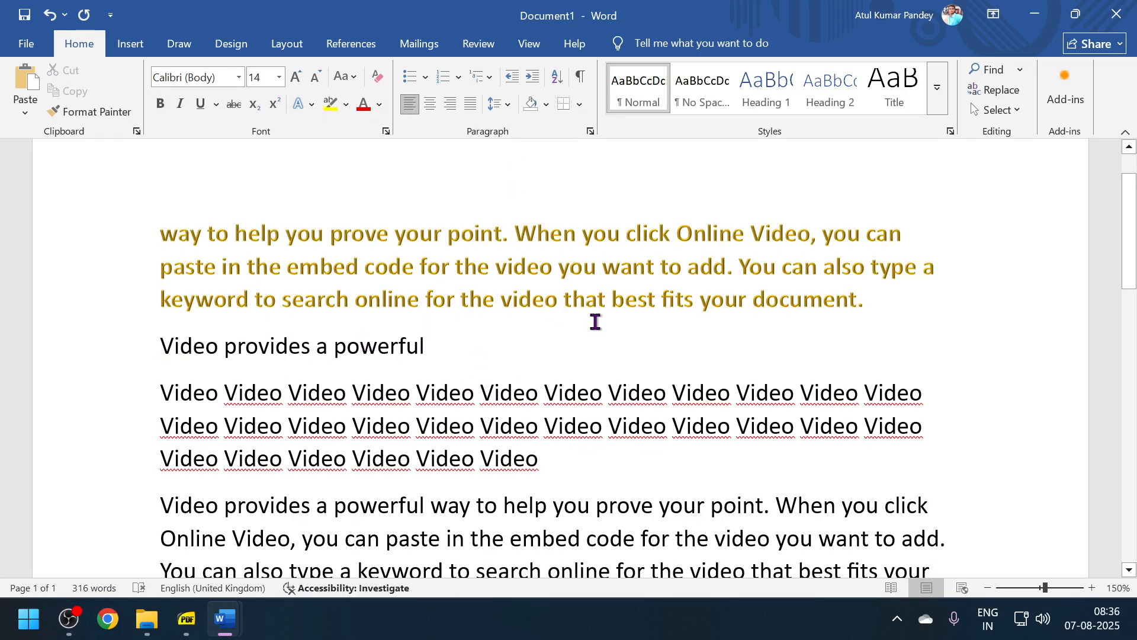
{"action": "scroll", "coordinate": [424, 275], "scroll_direction": "down", "scroll_amount": 1}
{"action": "scroll", "coordinate": [425, 276], "scroll_direction": "up", "scroll_amount": 3}
{"action": "left_click_drag", "start_coordinate": [285, 297], "coordinate": [457, 332]}
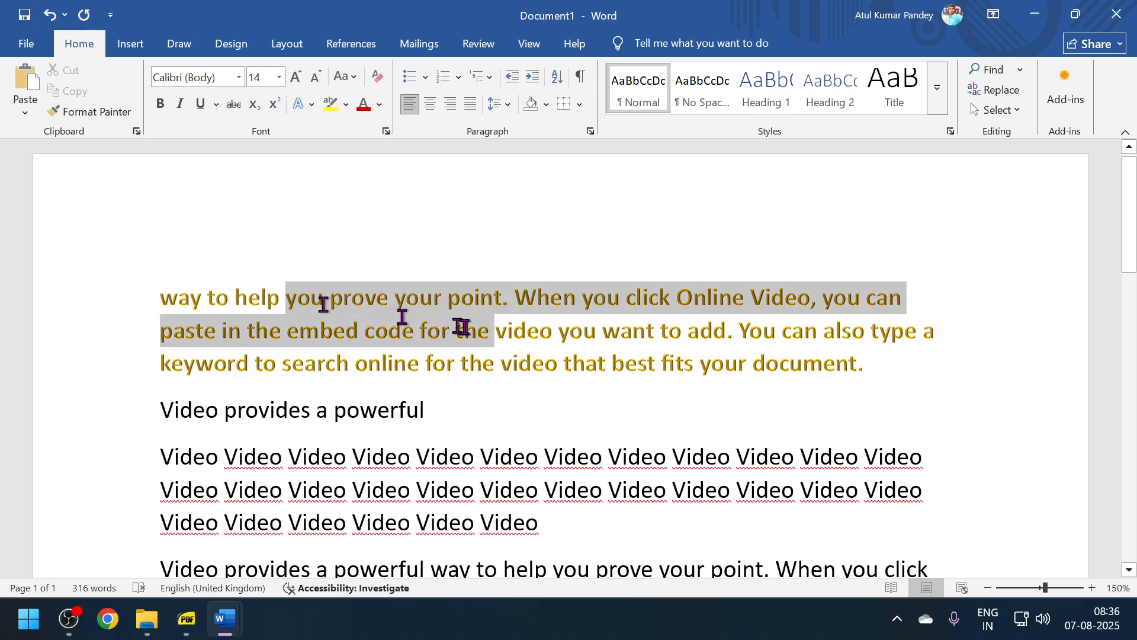
{"action": "left_click", "coordinate": [465, 332]}
- Make the repeated "Video" lines and the following words "Video provides a powerful way to help you prove" bold
{"action": "scroll", "coordinate": [387, 388], "scroll_direction": "down", "scroll_amount": 3}
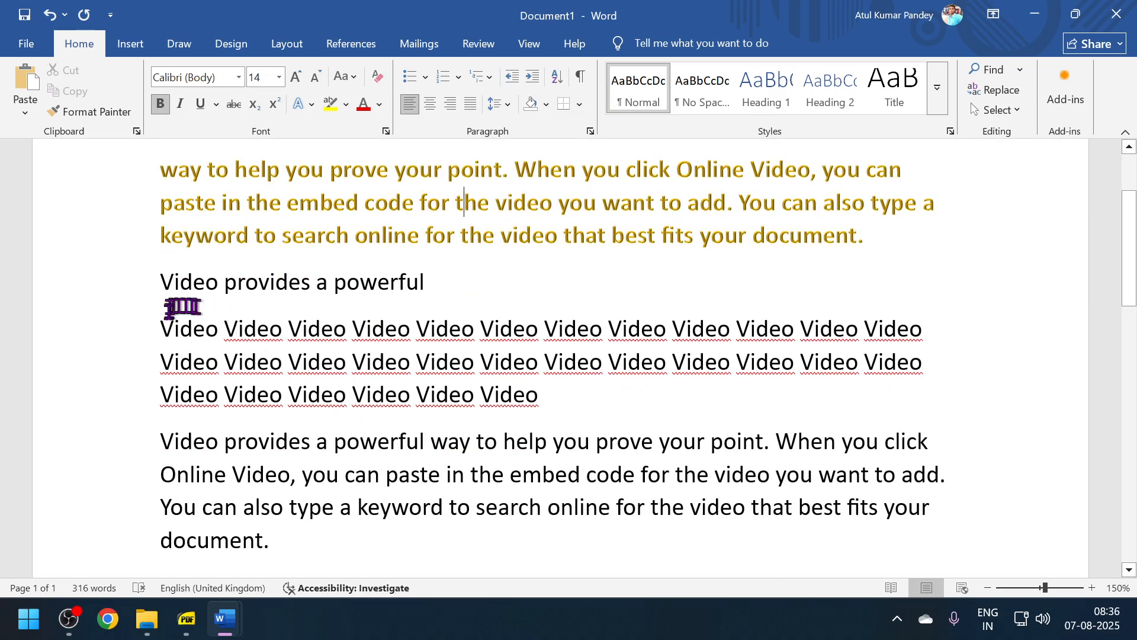
{"action": "left_click_drag", "start_coordinate": [161, 328], "coordinate": [621, 442]}
{"action": "key", "text": "ctrl+b"}
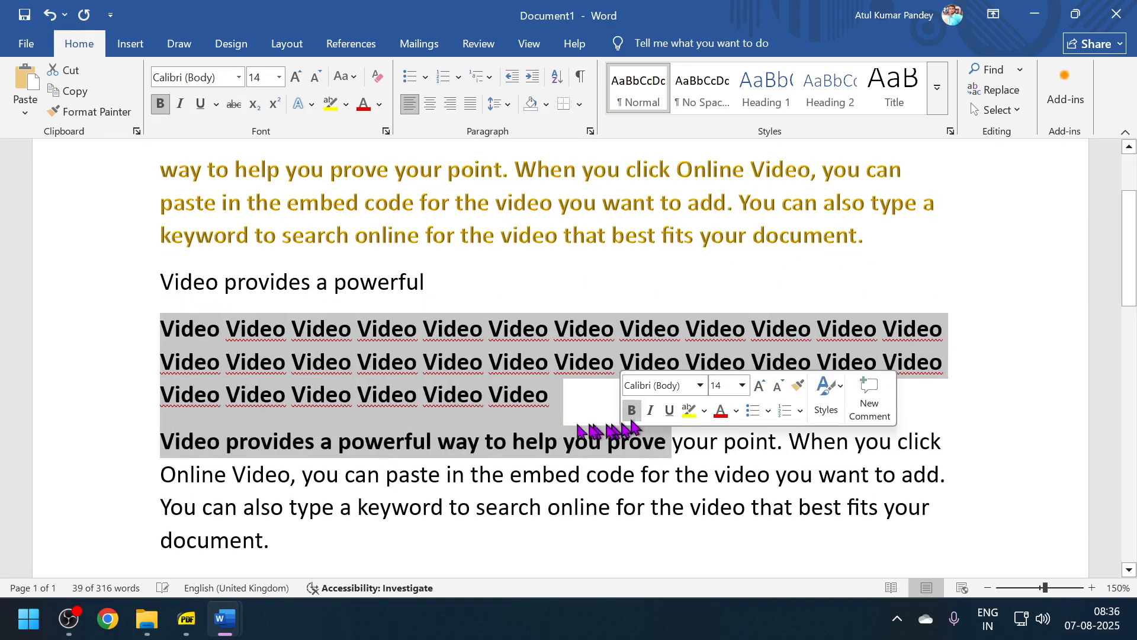
{"action": "left_click", "coordinate": [445, 384]}
- Copy the first paragraph's gold formatting onto the repeated "Video" lines with Format Painter
{"action": "scroll", "coordinate": [424, 359], "scroll_direction": "up", "scroll_amount": 2}
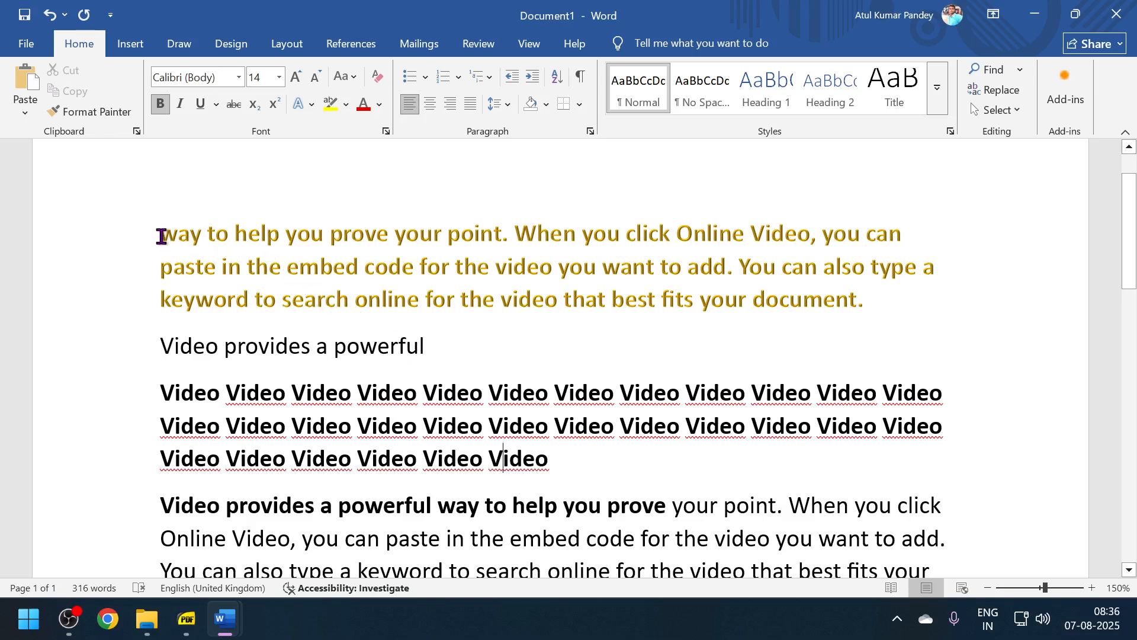
{"action": "left_click_drag", "start_coordinate": [162, 236], "coordinate": [850, 315]}
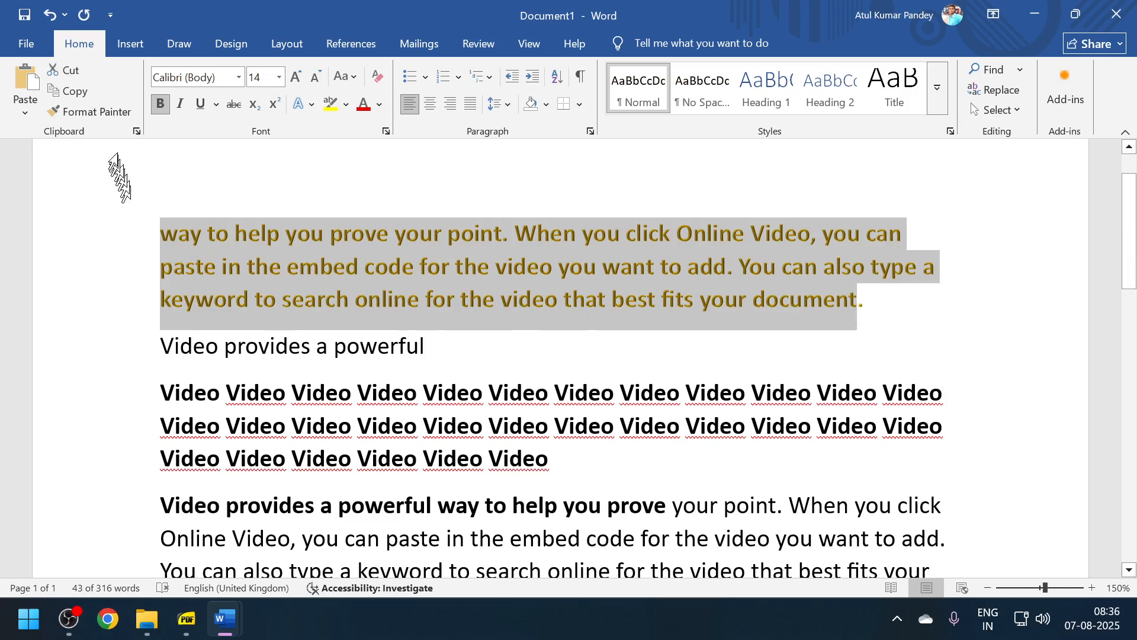
{"action": "left_click", "coordinate": [90, 112]}
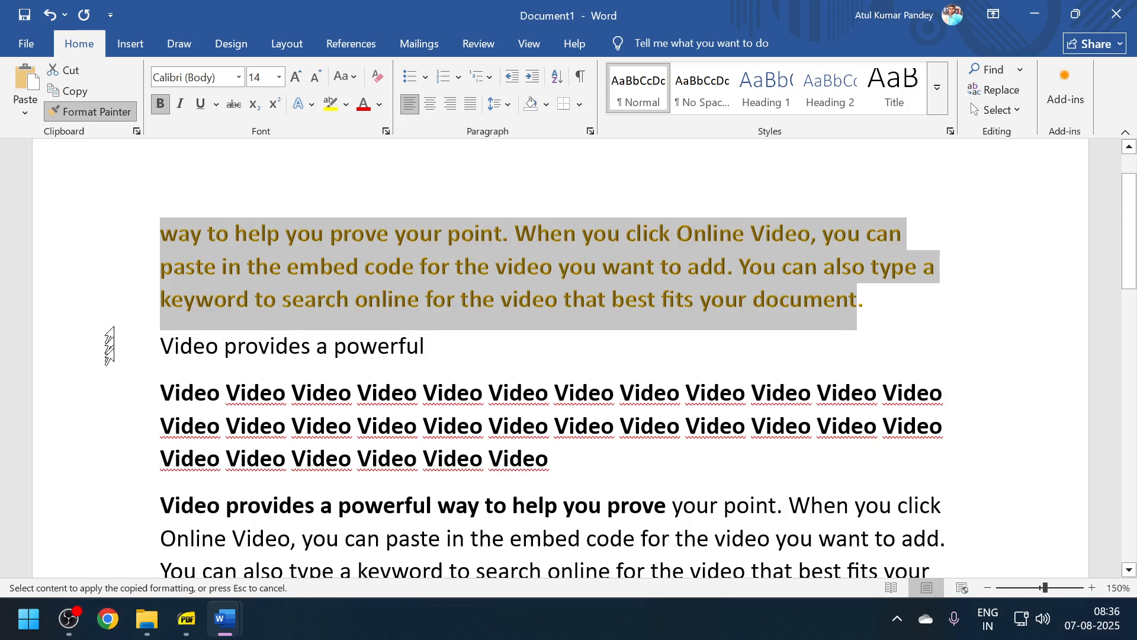
{"action": "scroll", "coordinate": [110, 355], "scroll_direction": "down", "scroll_amount": 1}
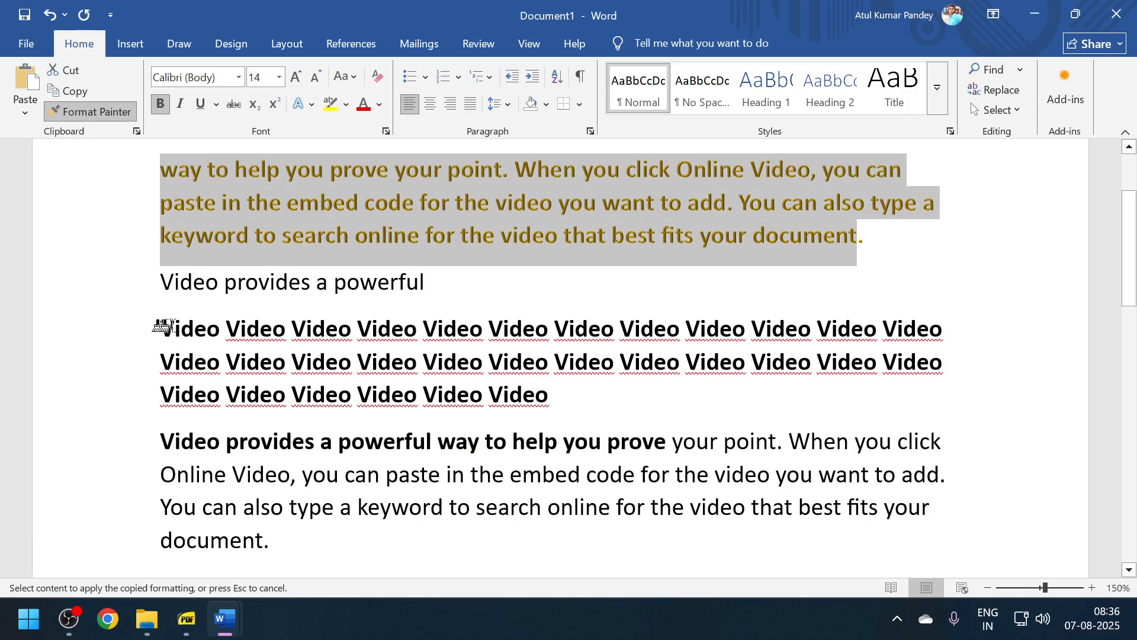
{"action": "mouse_move", "coordinate": [161, 329]}
{"action": "left_mouse_down"}
{"action": "mouse_move", "coordinate": [381, 389]}
{"action": "mouse_move", "coordinate": [528, 403]}
{"action": "left_mouse_up"}
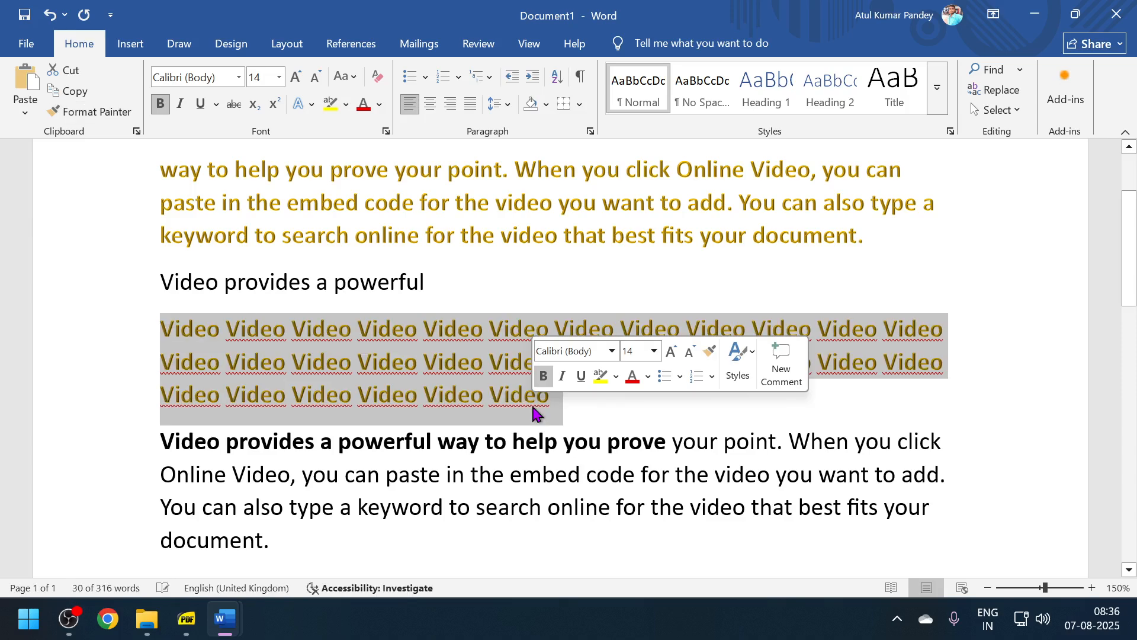
{"action": "left_click", "coordinate": [354, 392]}
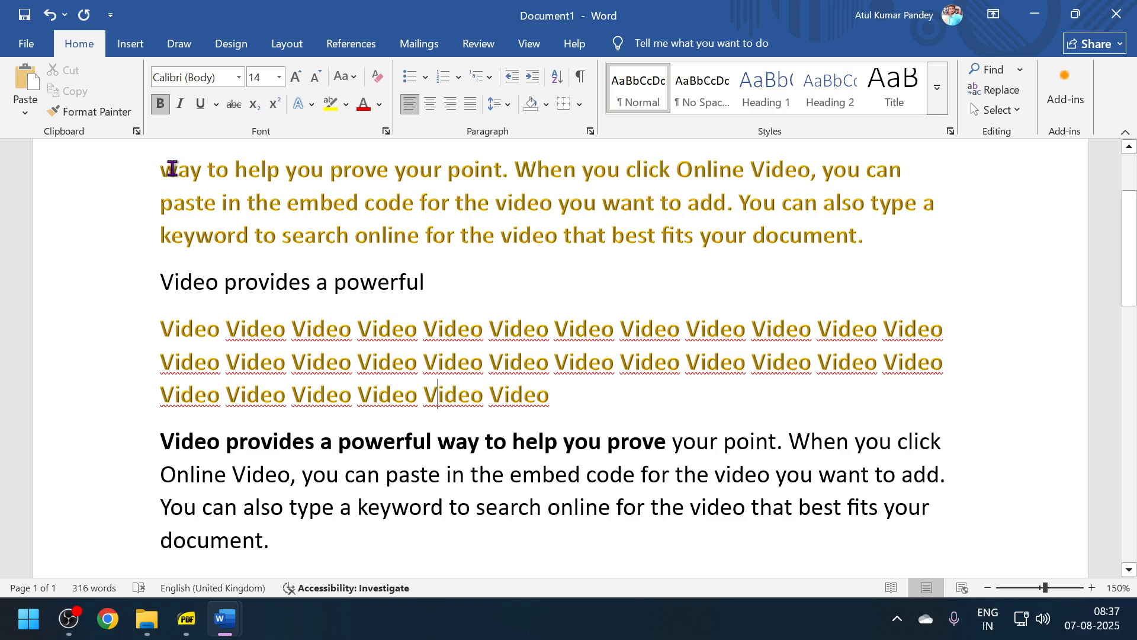
- Show the clipboard history and copy "Video pr" and the passage from "Video, you can paste" to "a keyw" into it
{"action": "left_click", "coordinate": [137, 131]}
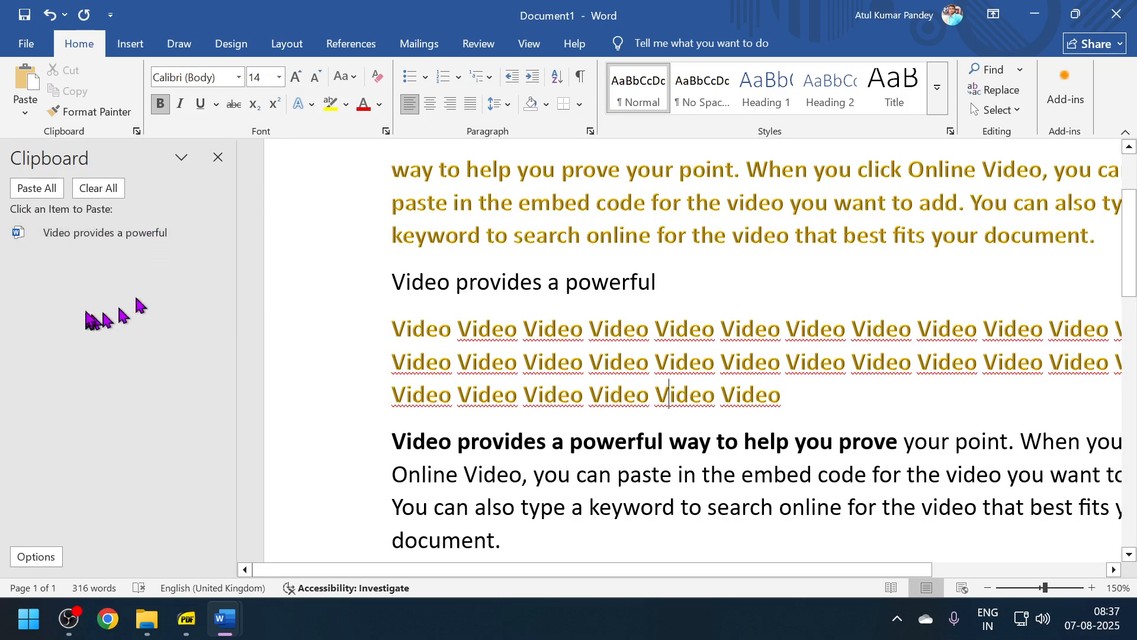
{"action": "left_click_drag", "start_coordinate": [388, 283], "coordinate": [477, 279]}
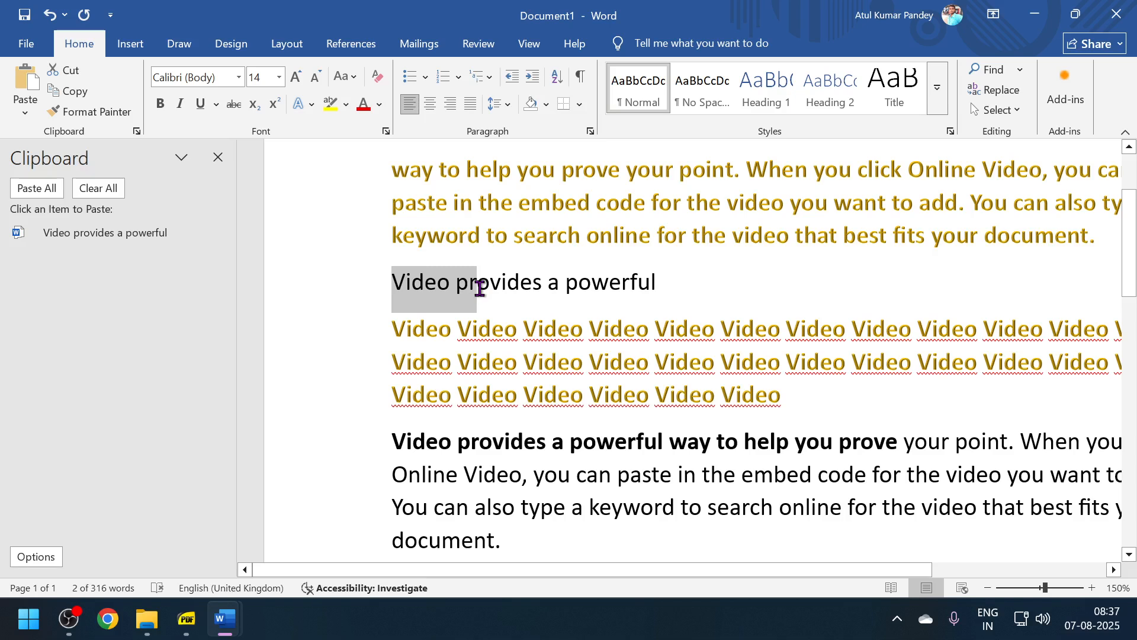
{"action": "key", "text": "ctrl+c"}
{"action": "left_click_drag", "start_coordinate": [464, 474], "coordinate": [640, 507]}
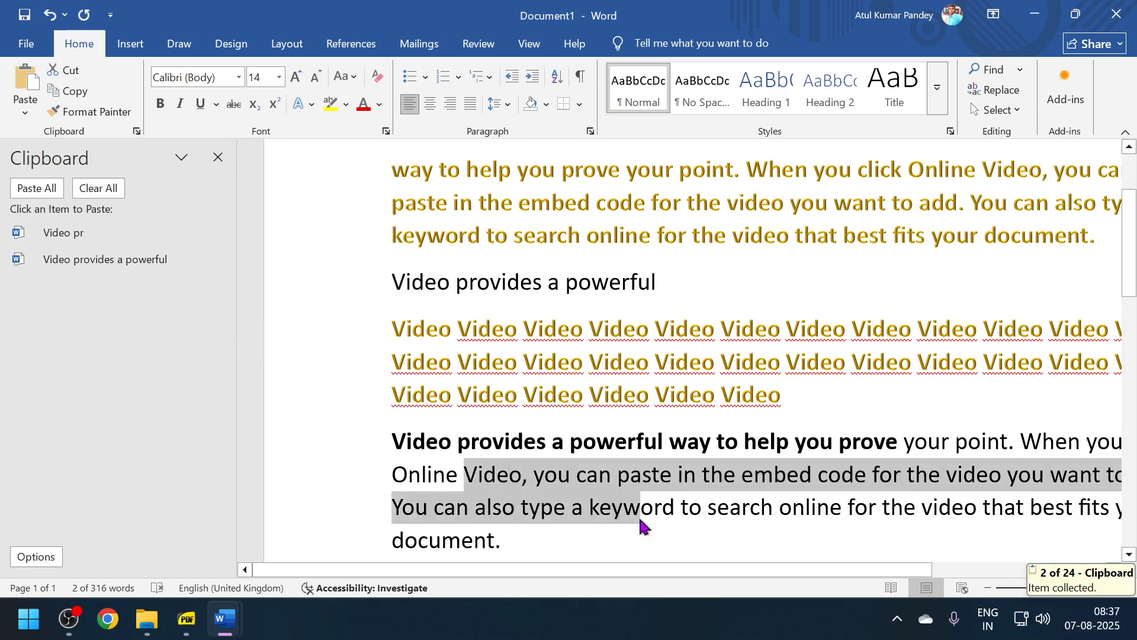
{"action": "key", "text": "ctrl+c"}
- Delete the "Video, you can paste in the embed code" item from the clipboard history and close the history
{"action": "mouse_move", "coordinate": [94, 280]}
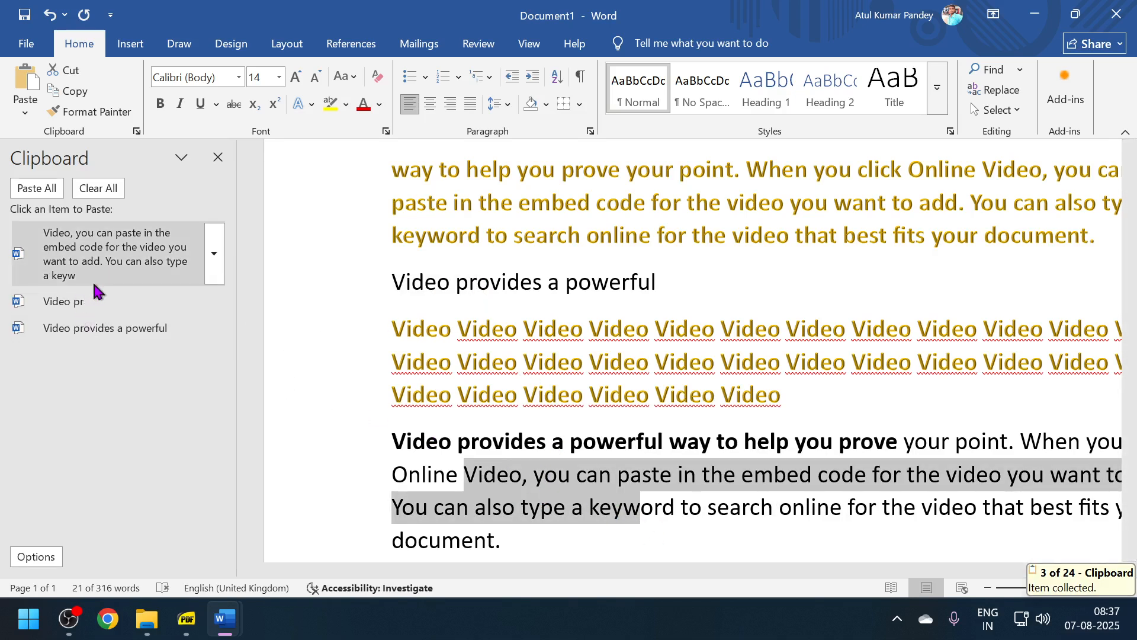
{"action": "left_click", "coordinate": [215, 265]}
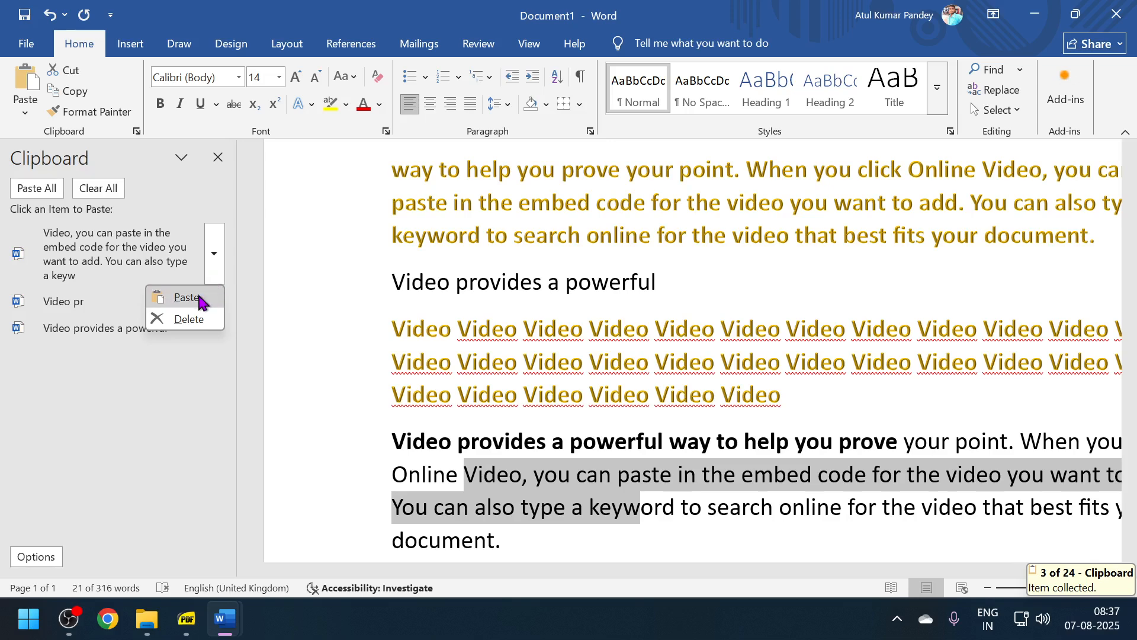
{"action": "left_click", "coordinate": [199, 323]}
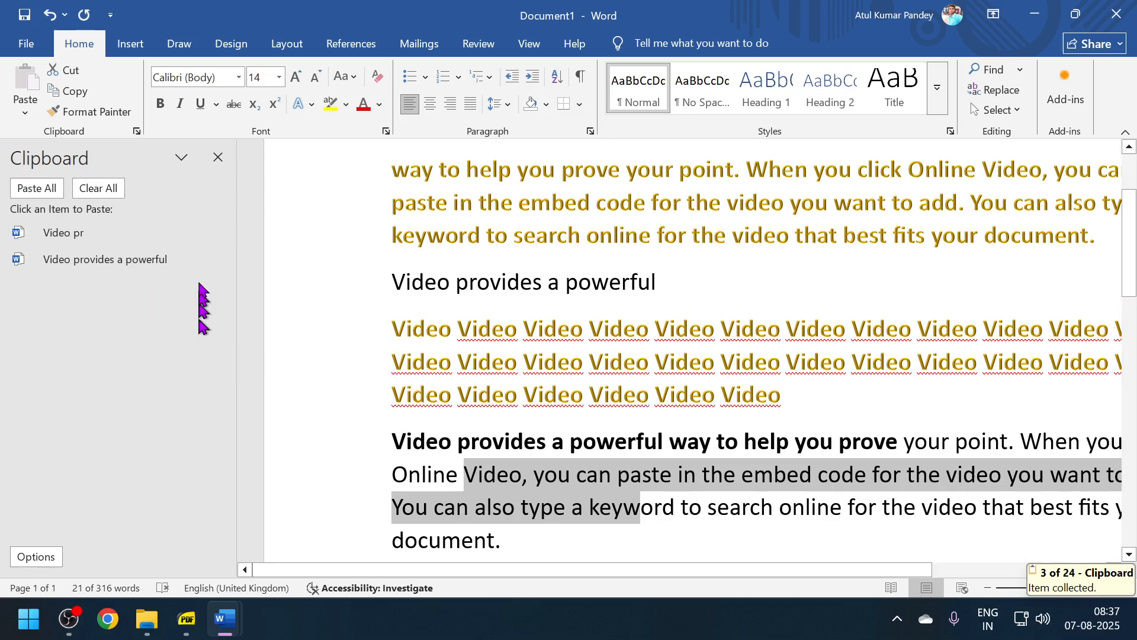
{"action": "left_click", "coordinate": [218, 157]}
{"action": "scroll", "coordinate": [219, 237], "scroll_direction": "up", "scroll_amount": 3}
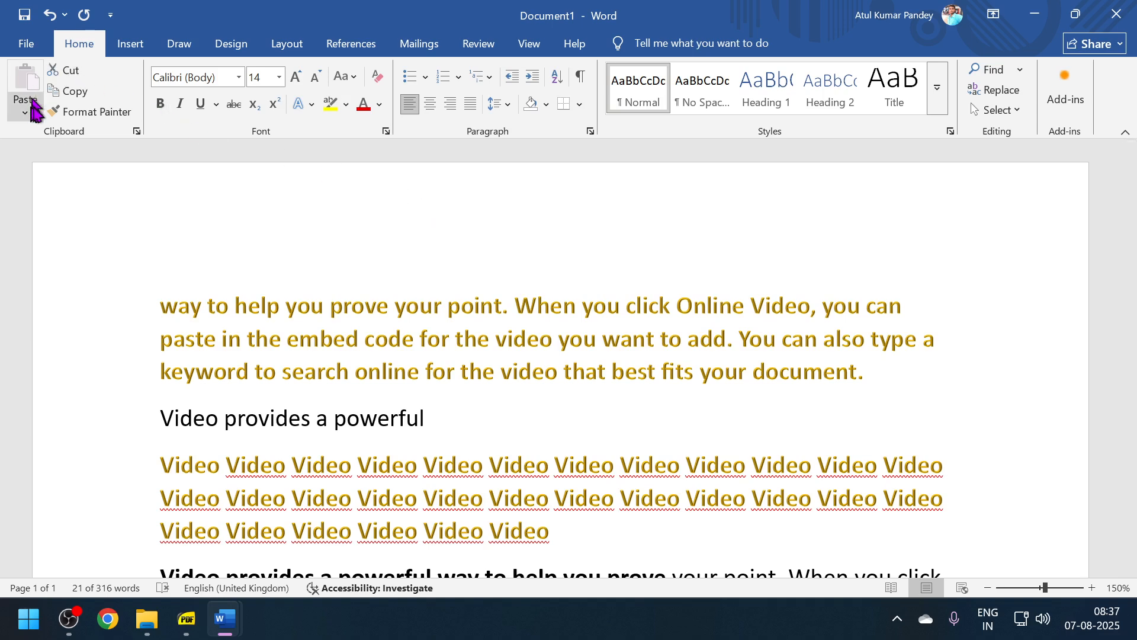
{"action": "left_click", "coordinate": [140, 141]}
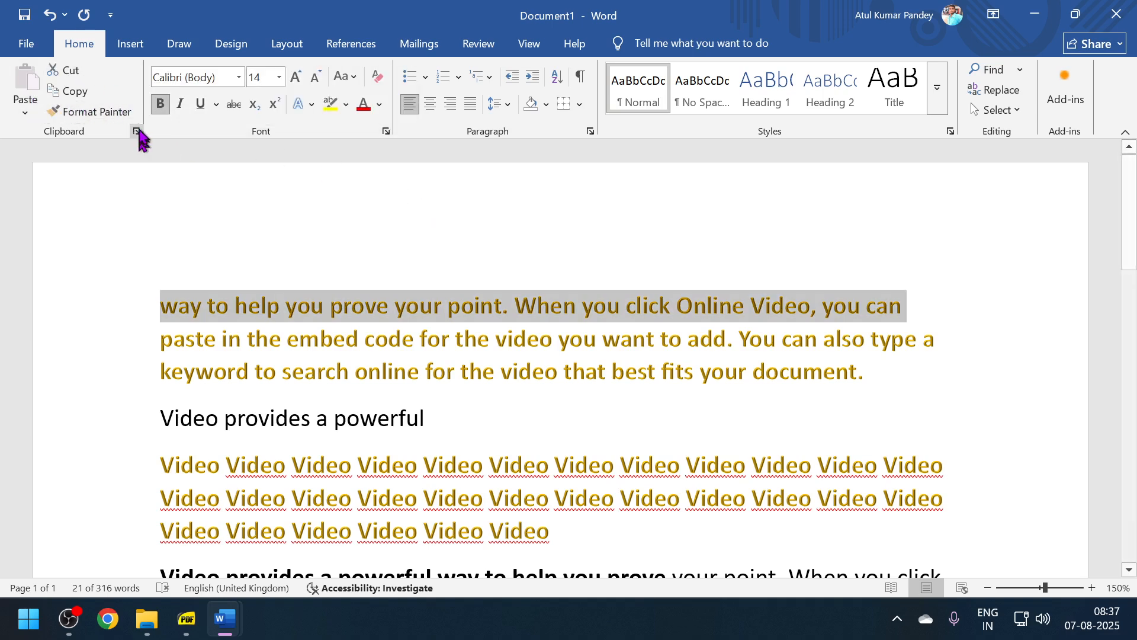
{"action": "left_click", "coordinate": [358, 381]}
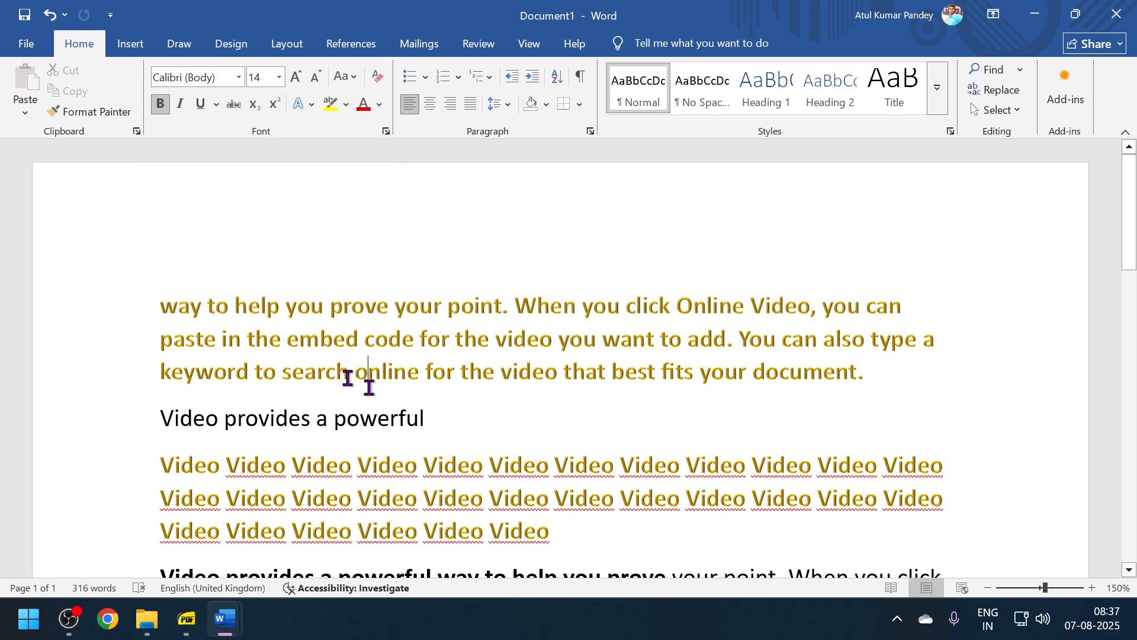
{"action": "left_click", "coordinate": [205, 339]}
{"action": "left_click_drag", "start_coordinate": [158, 298], "coordinate": [972, 382]}
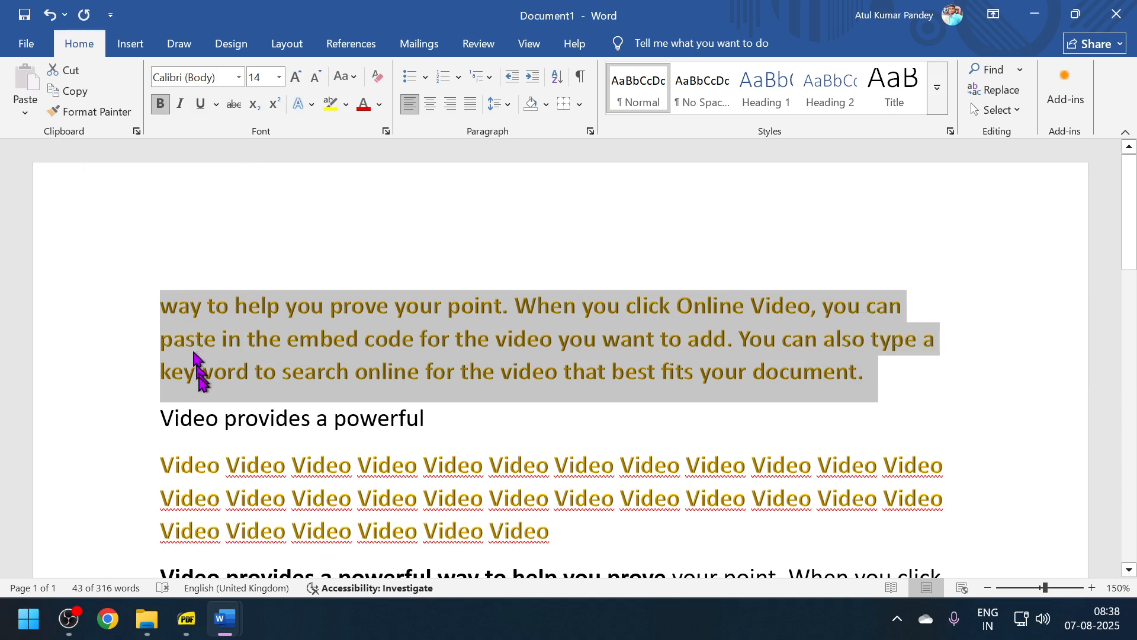
{"action": "left_click", "coordinate": [173, 361]}
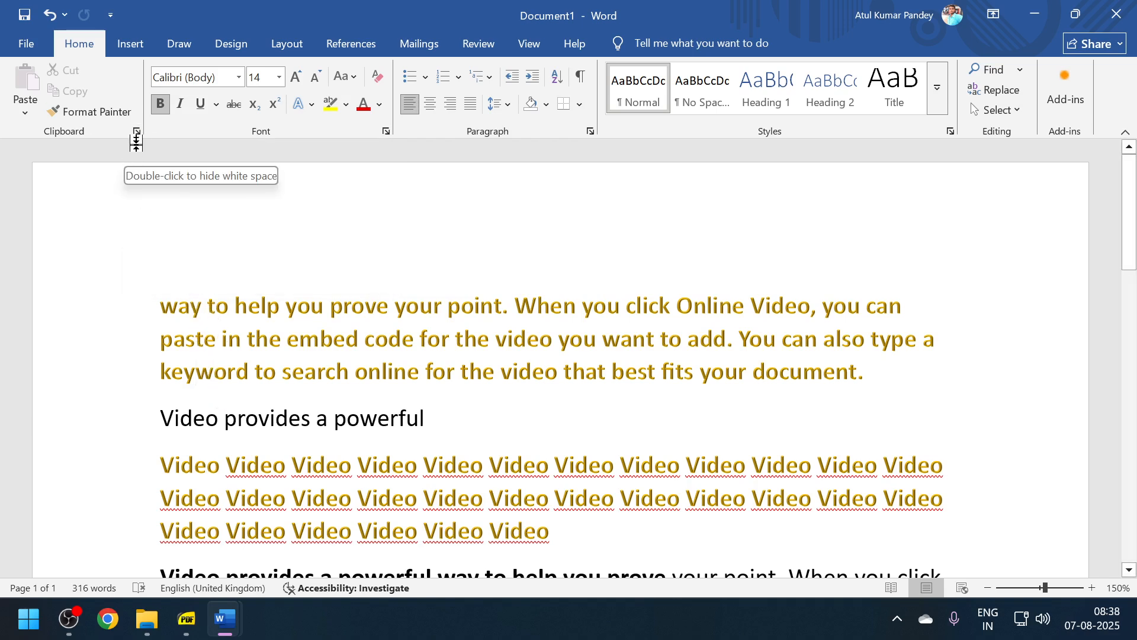
- Set the font of the whole first paragraph to Algerian
{"action": "left_click_drag", "start_coordinate": [155, 302], "coordinate": [594, 378]}
{"action": "left_click", "coordinate": [238, 77]}
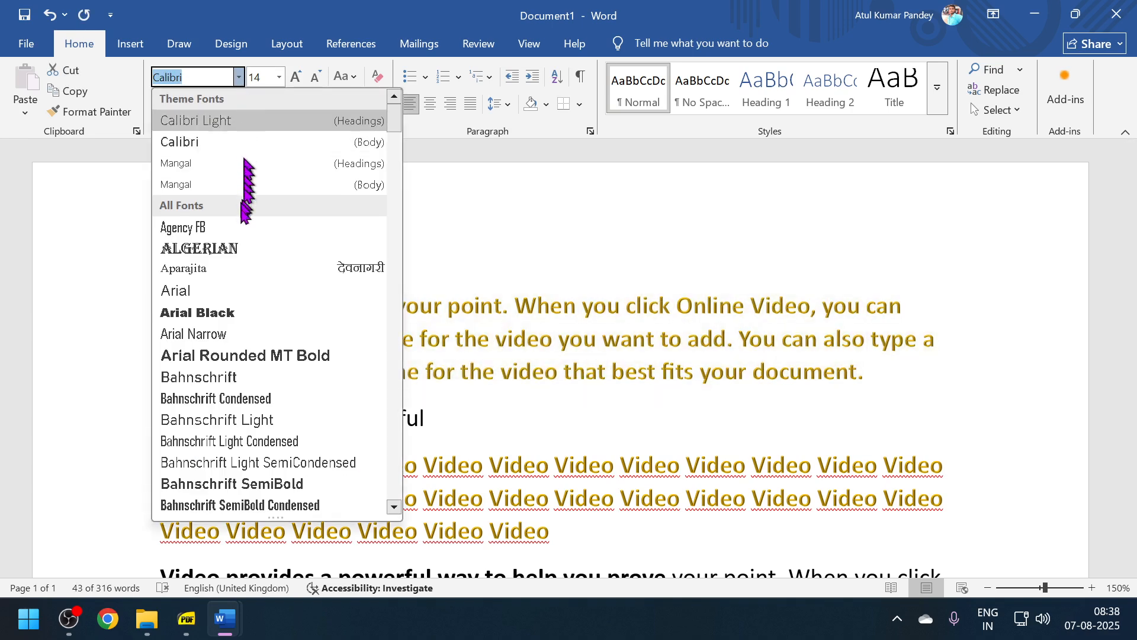
{"action": "left_click", "coordinate": [239, 248]}
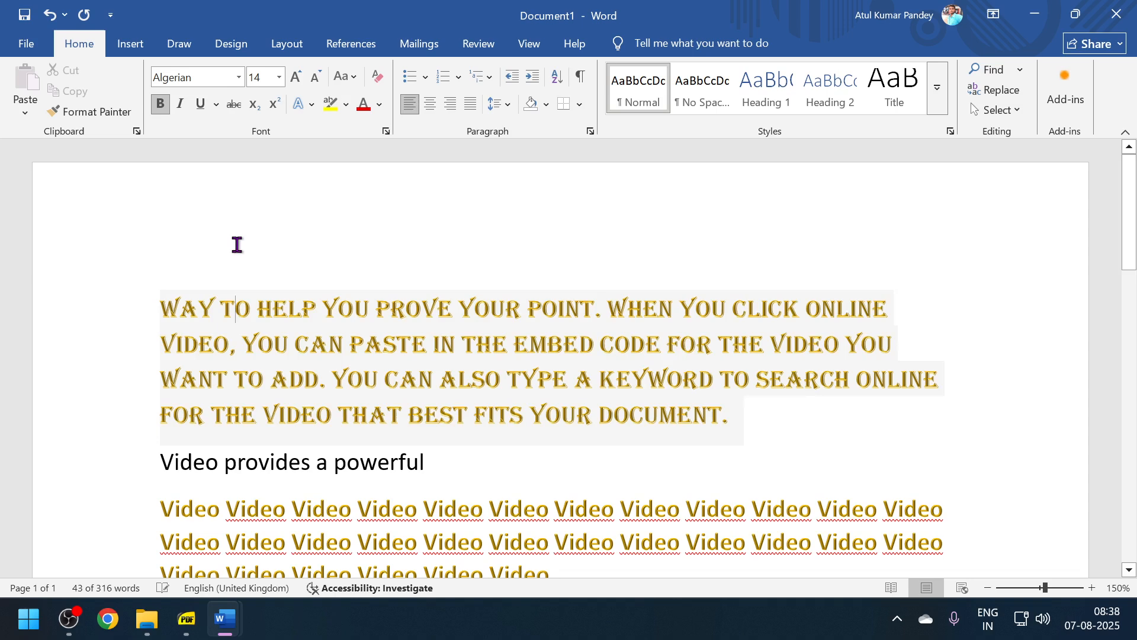
- Change the font of the first paragraph and the "Video provides a powerful" line to Arial Narrow
{"action": "left_click", "coordinate": [239, 77]}
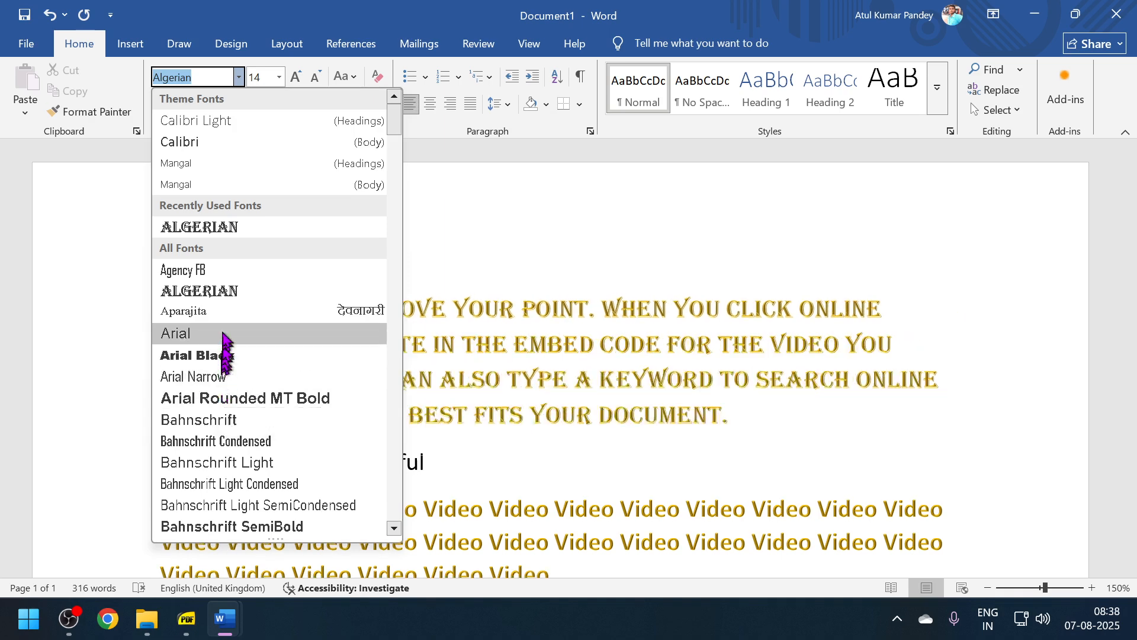
{"action": "left_click", "coordinate": [225, 376]}
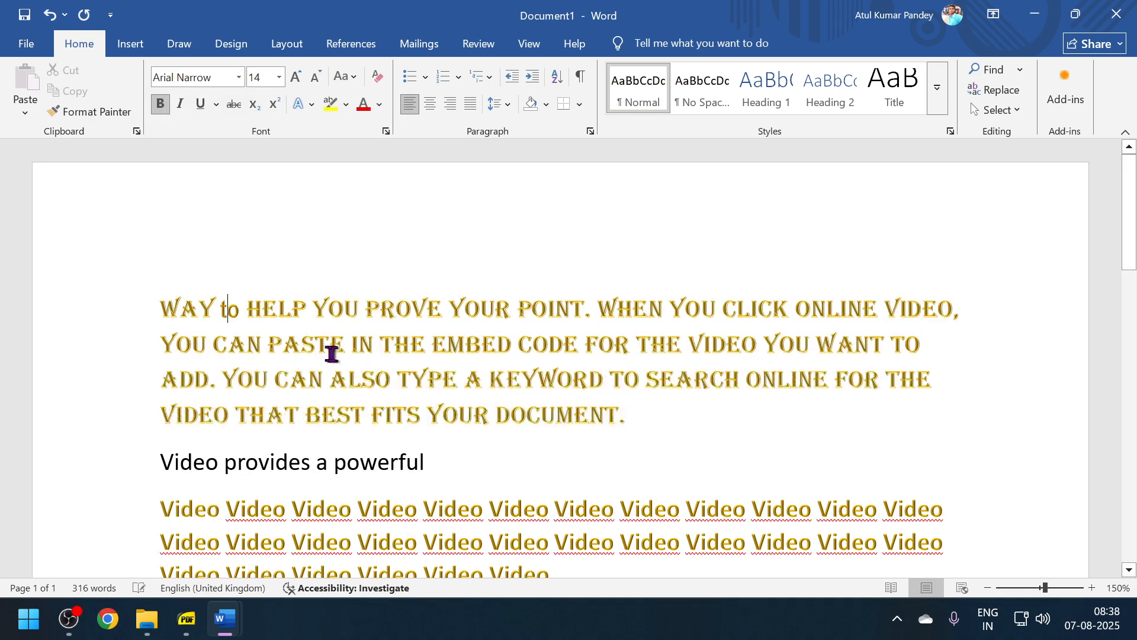
{"action": "left_click_drag", "start_coordinate": [172, 317], "coordinate": [708, 465]}
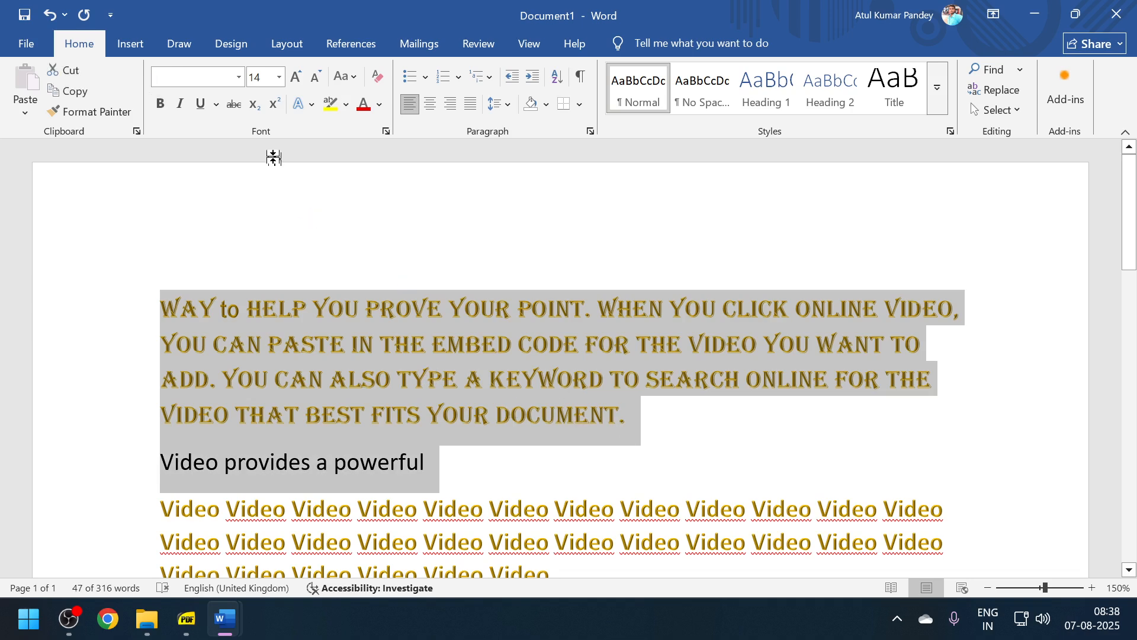
{"action": "left_click", "coordinate": [239, 77]}
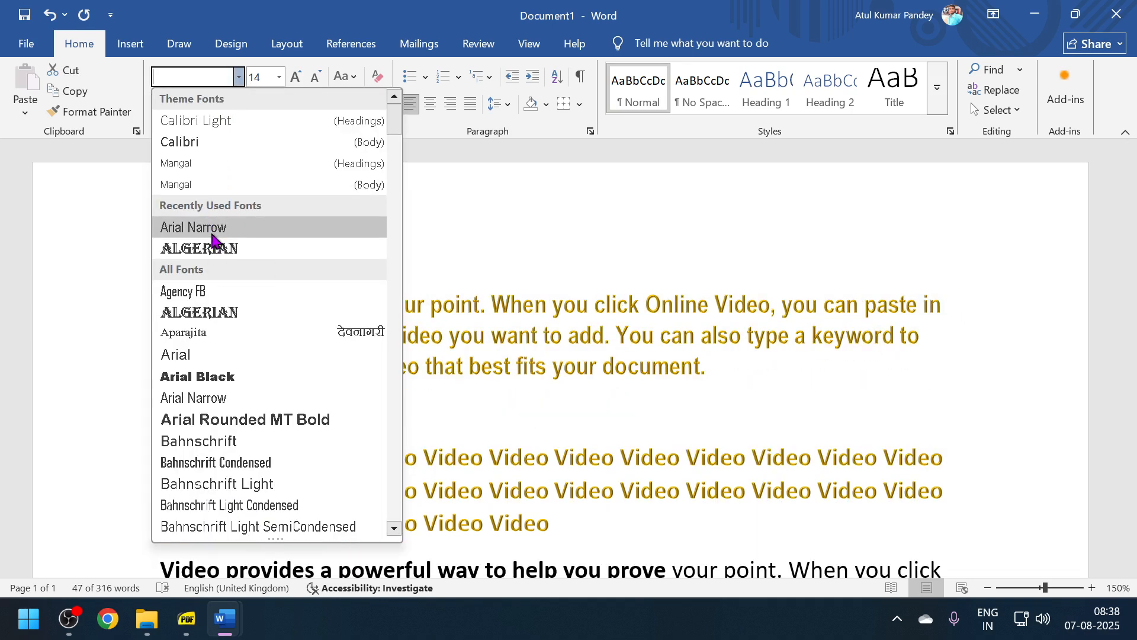
{"action": "left_click", "coordinate": [212, 237]}
{"action": "left_click", "coordinate": [453, 320]}
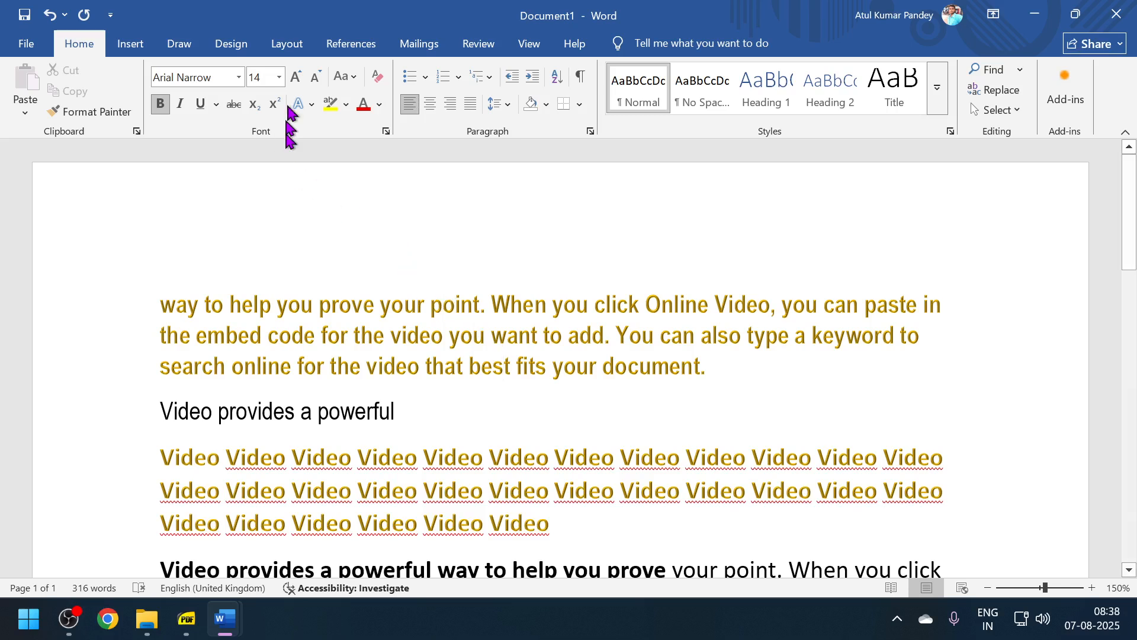
- Set the font size of the word "best" to 20 and of the whole first paragraph to 18
{"action": "left_click", "coordinate": [279, 77]}
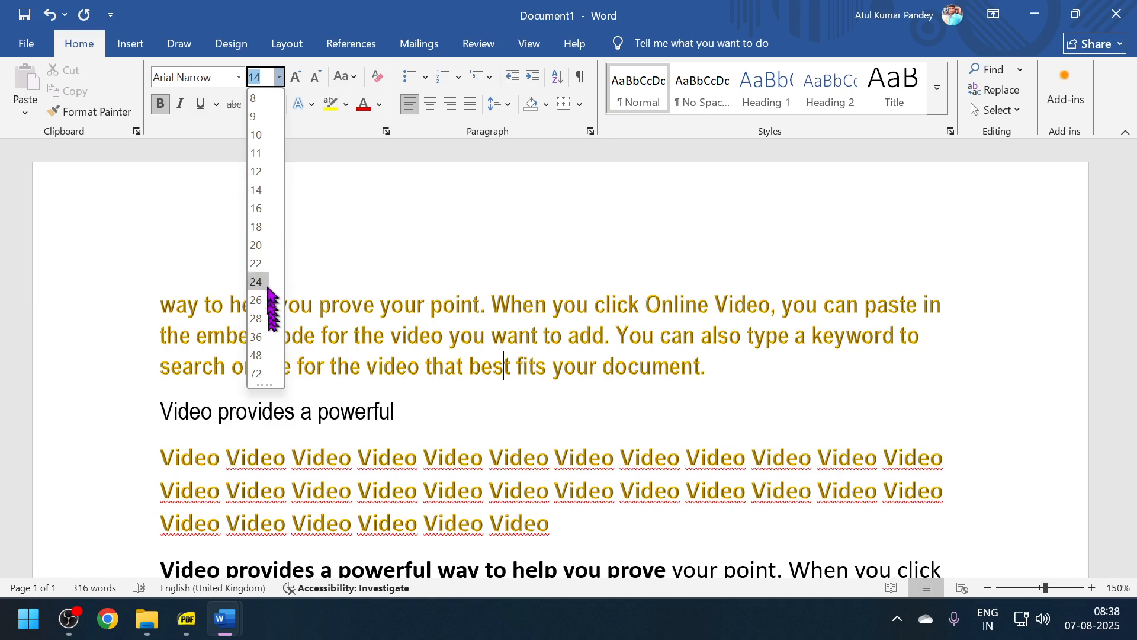
{"action": "left_click", "coordinate": [258, 246]}
{"action": "left_click_drag", "start_coordinate": [159, 305], "coordinate": [640, 381]}
{"action": "left_click", "coordinate": [279, 77]}
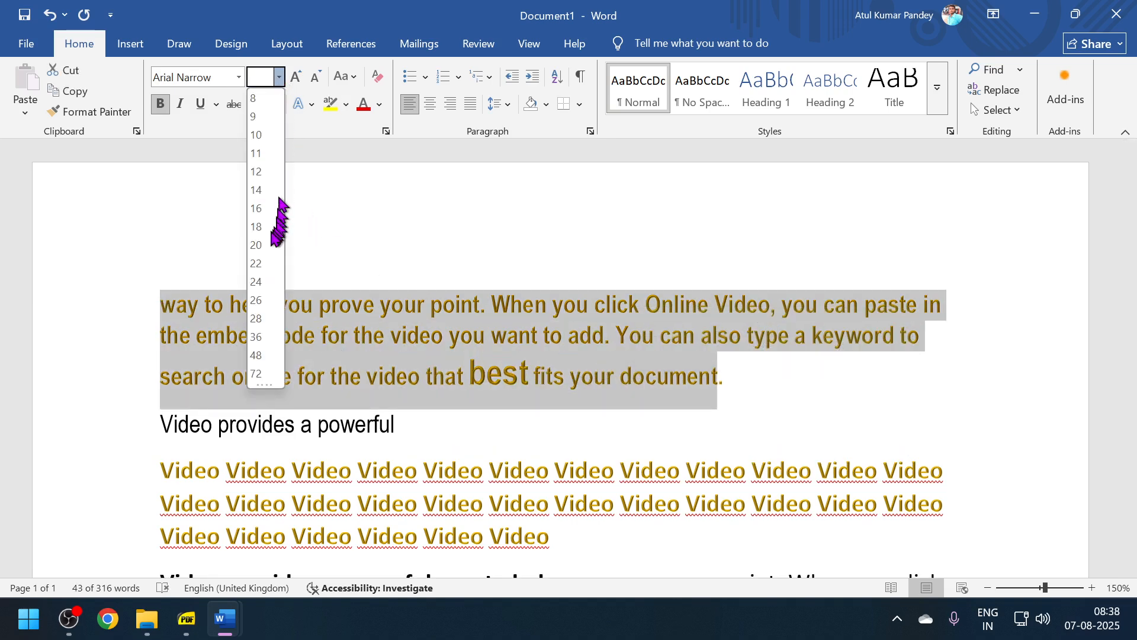
{"action": "left_click", "coordinate": [262, 227]}
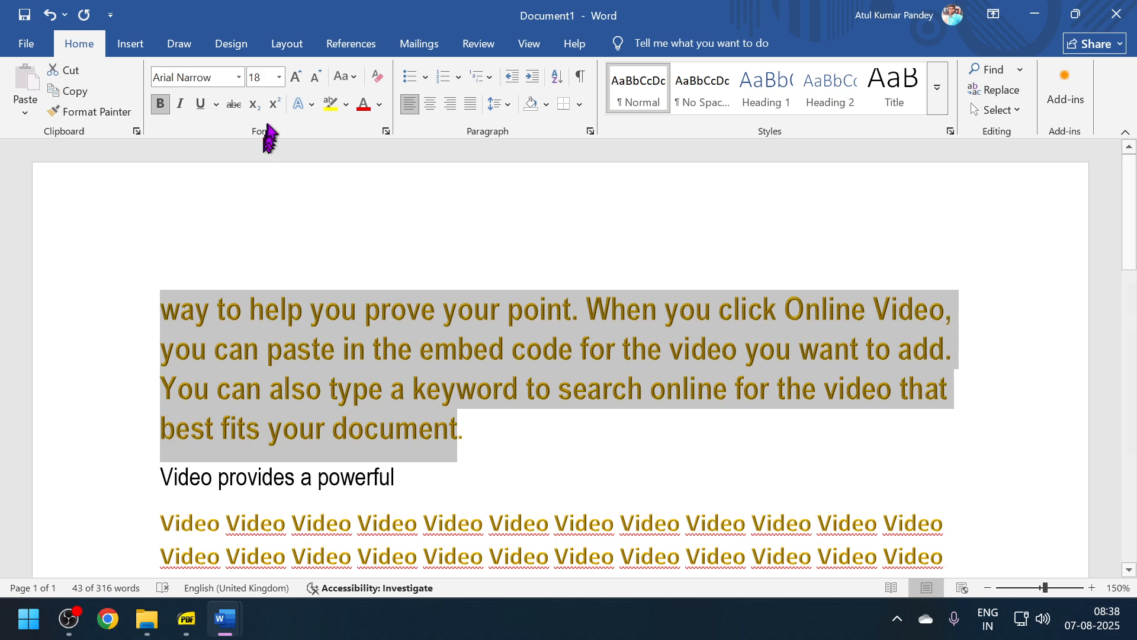
- Increase the first paragraph's font size stepwise to 26 and decrease it back to 18
{"action": "left_click", "coordinate": [296, 78]}
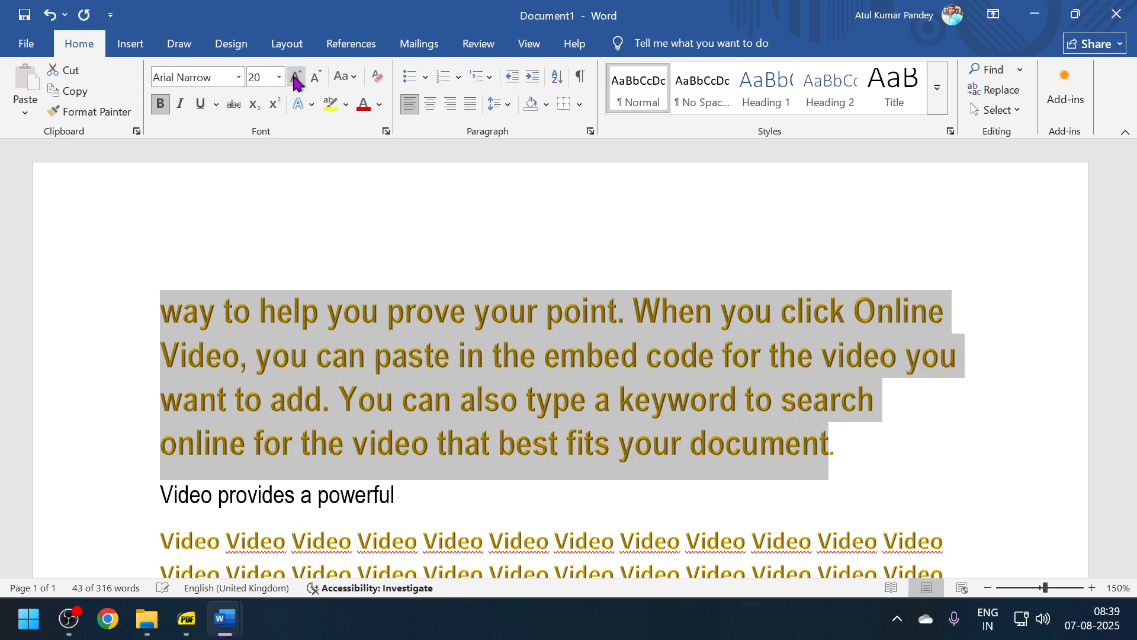
{"action": "left_click", "coordinate": [296, 78]}
{"action": "left_click", "coordinate": [296, 78]}
{"action": "left_click", "coordinate": [296, 78]}
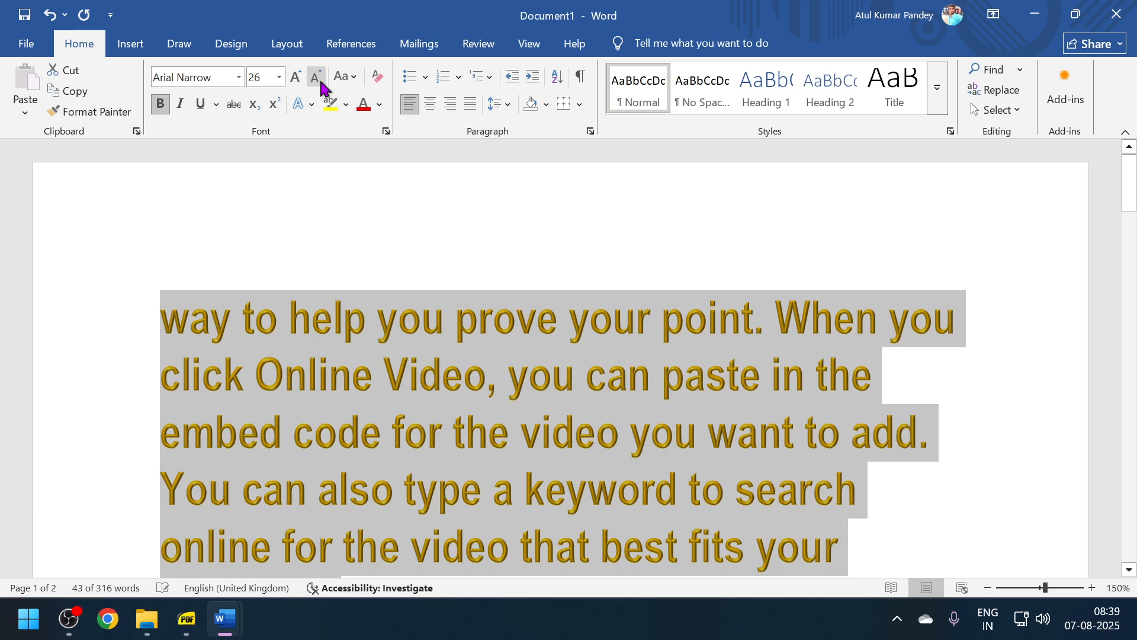
{"action": "left_click", "coordinate": [321, 84]}
{"action": "left_click", "coordinate": [320, 84]}
{"action": "left_click", "coordinate": [320, 85]}
{"action": "left_click", "coordinate": [321, 85]}
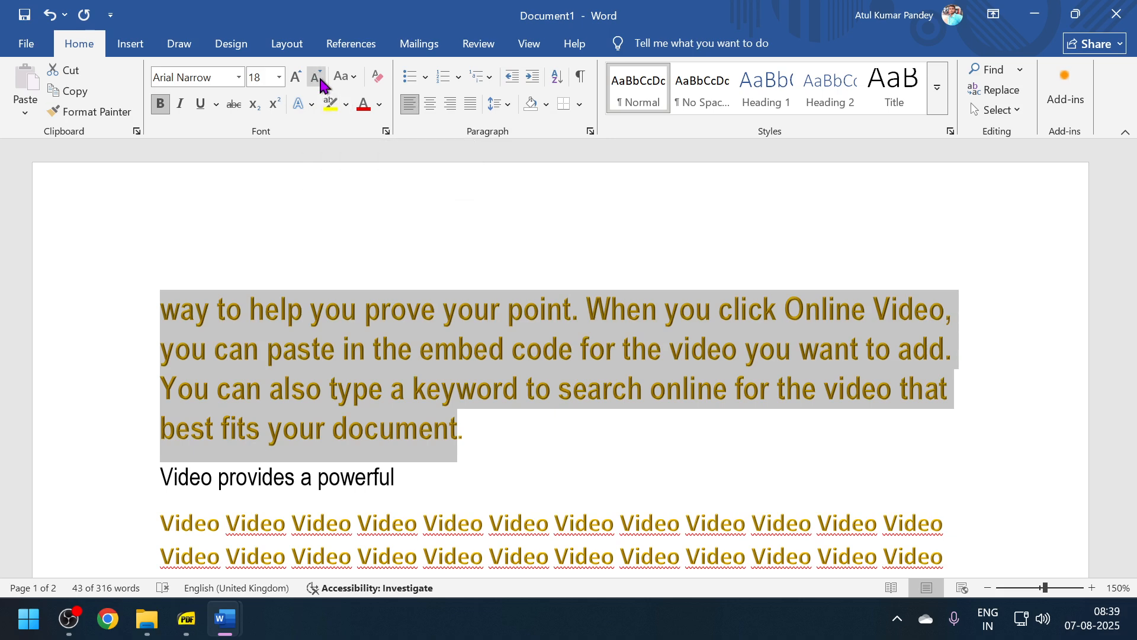
- Shrink the first paragraph's font size step by step down to 3
{"action": "left_click", "coordinate": [319, 78]}
{"action": "left_click", "coordinate": [319, 78]}
{"action": "left_click", "coordinate": [319, 78]}
{"action": "double_click", "coordinate": [319, 78]}
{"action": "double_click", "coordinate": [319, 78]}
{"action": "left_click", "coordinate": [318, 78]}
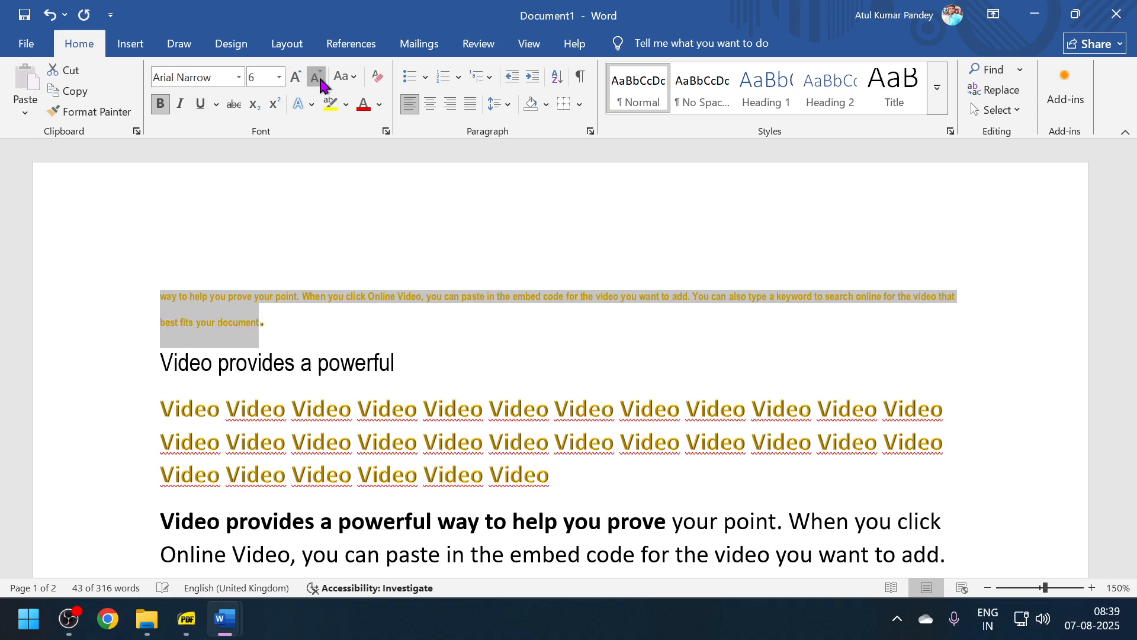
{"action": "double_click", "coordinate": [319, 78]}
{"action": "double_click", "coordinate": [319, 78]}
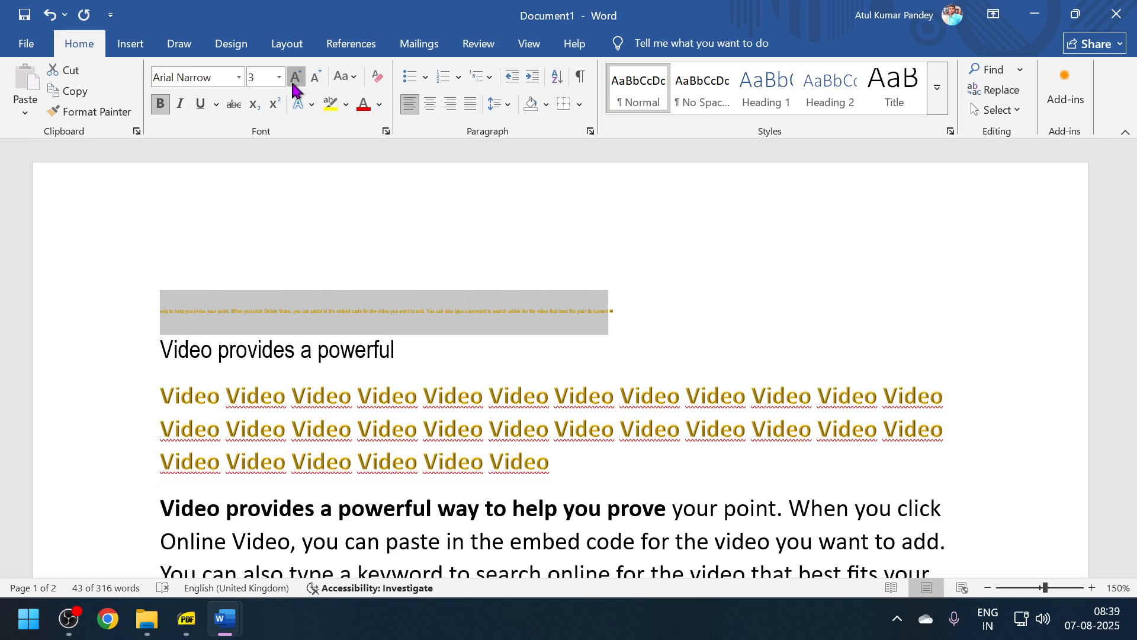
- Grow the first paragraph's font size step by step up to 18
{"action": "left_click", "coordinate": [296, 80]}
{"action": "double_click", "coordinate": [300, 80]}
{"action": "left_click", "coordinate": [300, 79]}
{"action": "left_click", "coordinate": [299, 79]}
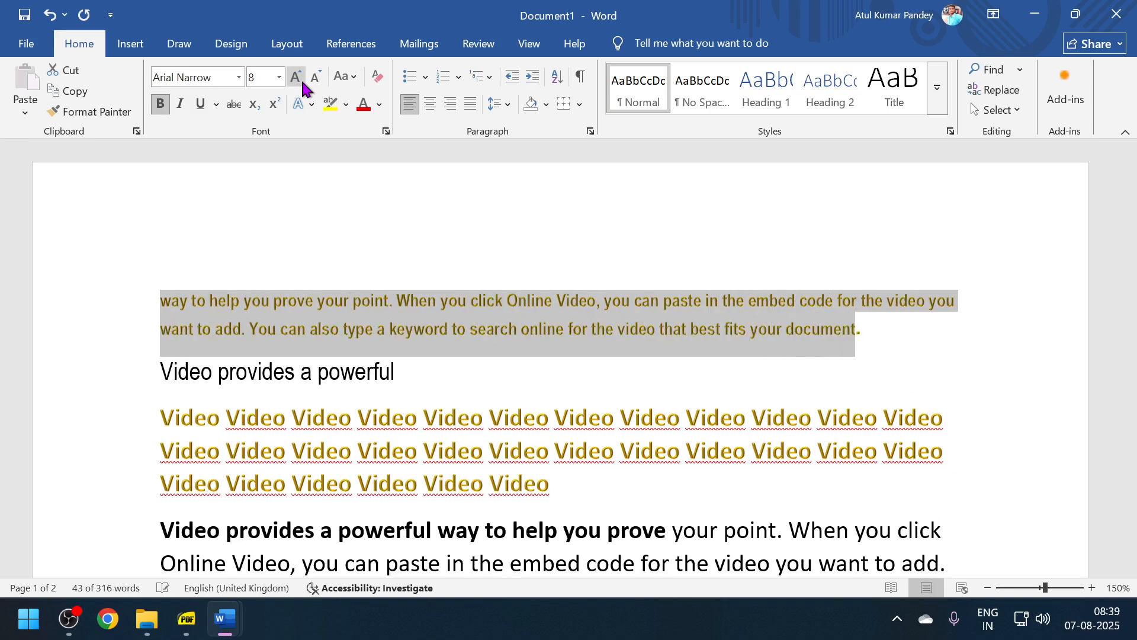
{"action": "double_click", "coordinate": [300, 78]}
{"action": "double_click", "coordinate": [299, 79]}
{"action": "double_click", "coordinate": [300, 78]}
{"action": "left_click", "coordinate": [300, 79]}
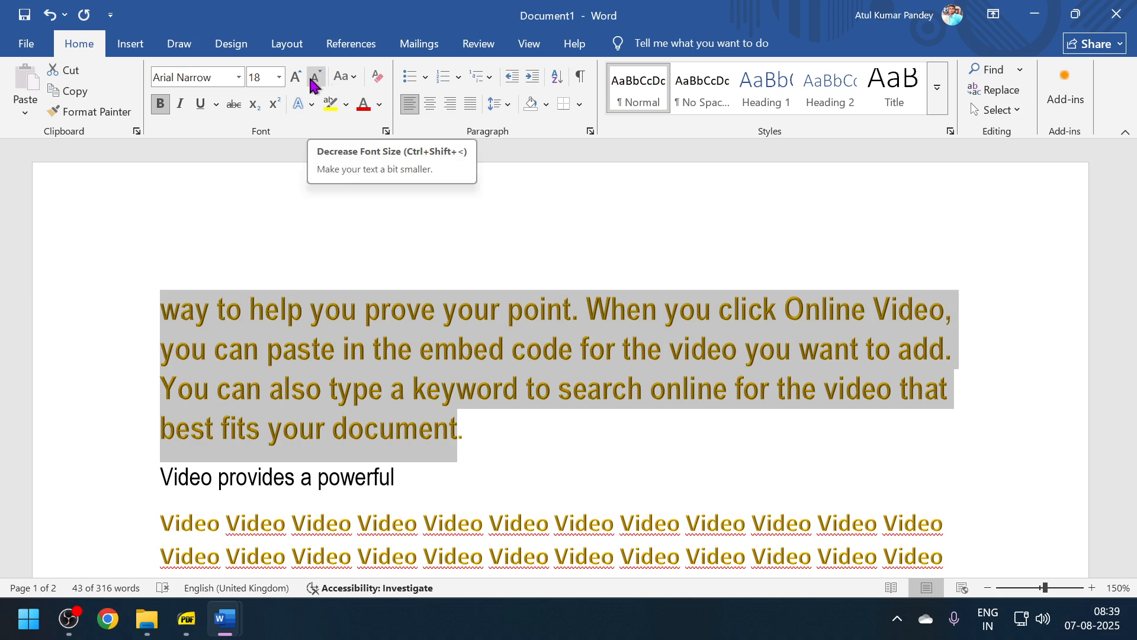
- Change the first paragraph's letter case to Sentence case and to UPPERCASE
{"action": "left_click", "coordinate": [357, 84]}
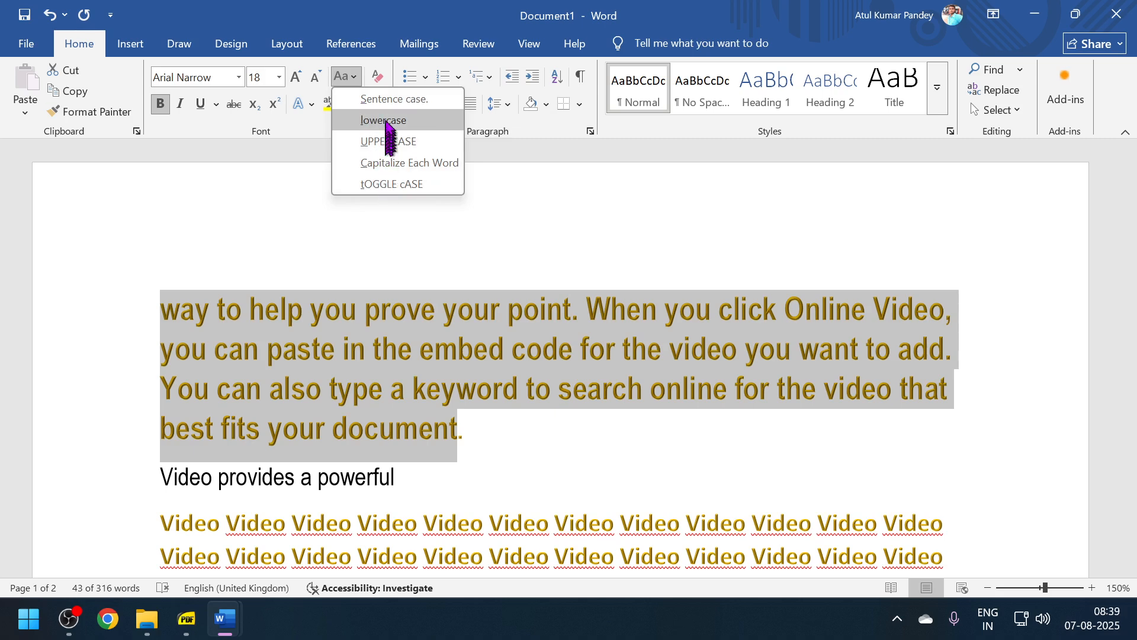
{"action": "left_click", "coordinate": [386, 99]}
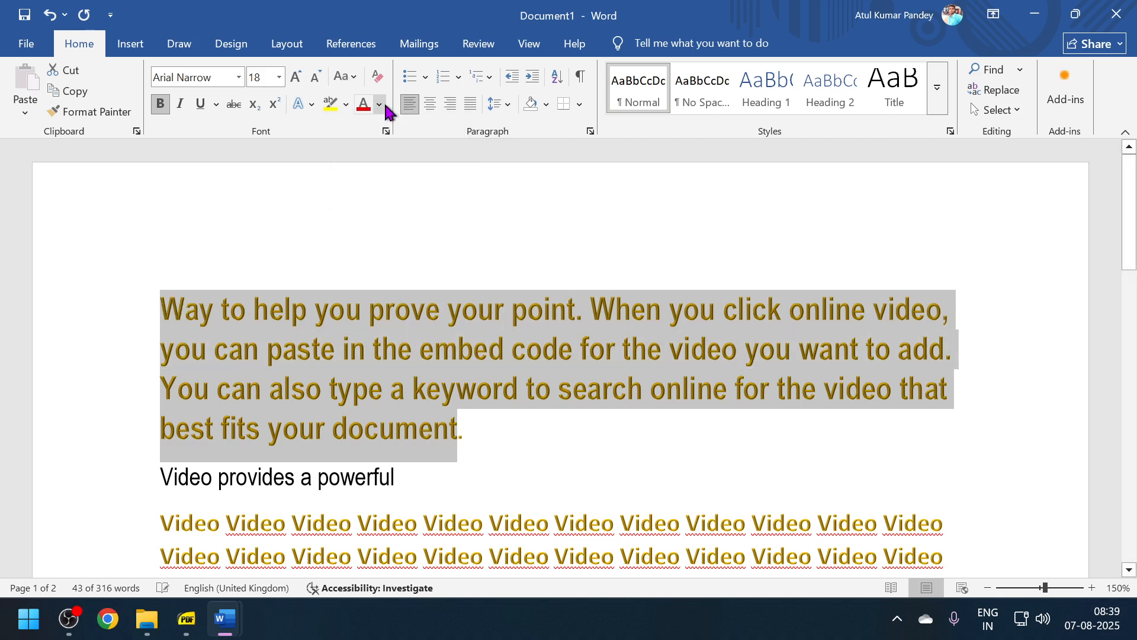
{"action": "left_click", "coordinate": [346, 76]}
{"action": "left_click", "coordinate": [357, 138]}
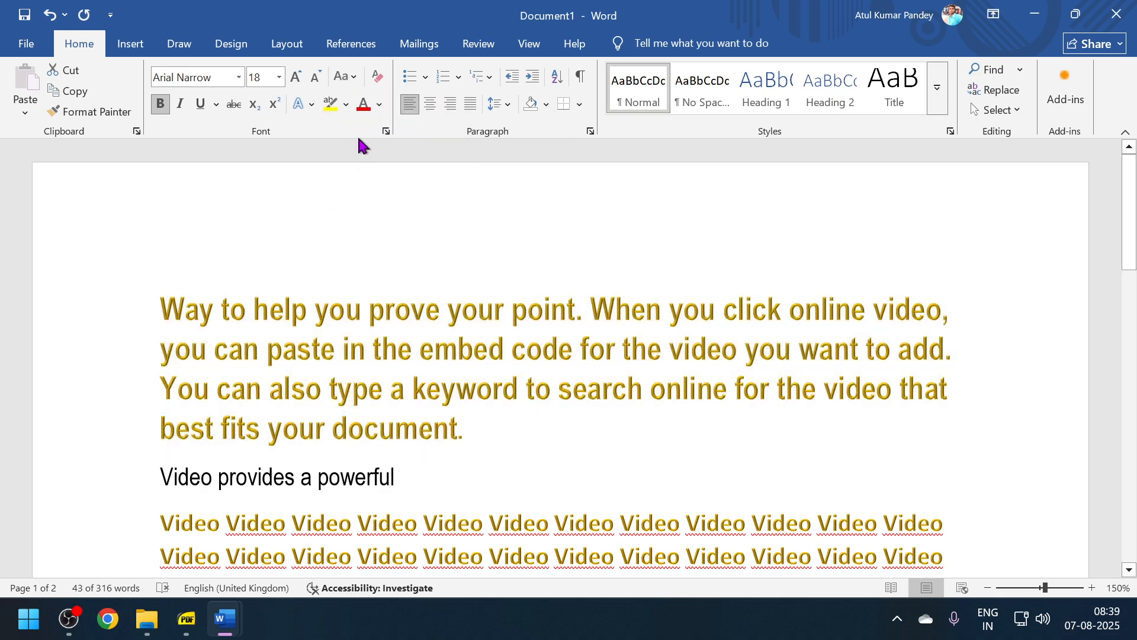
- Apply Capitalize Each Word and tOGGLE cASE to the first paragraph's text
{"action": "left_click", "coordinate": [354, 80]}
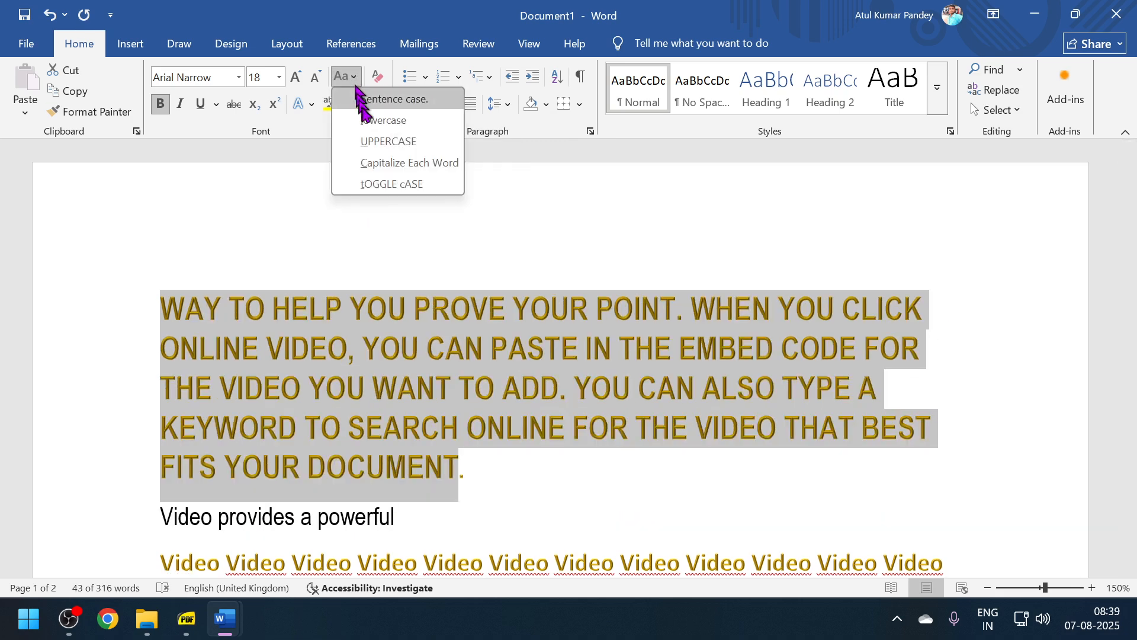
{"action": "left_click", "coordinate": [373, 164]}
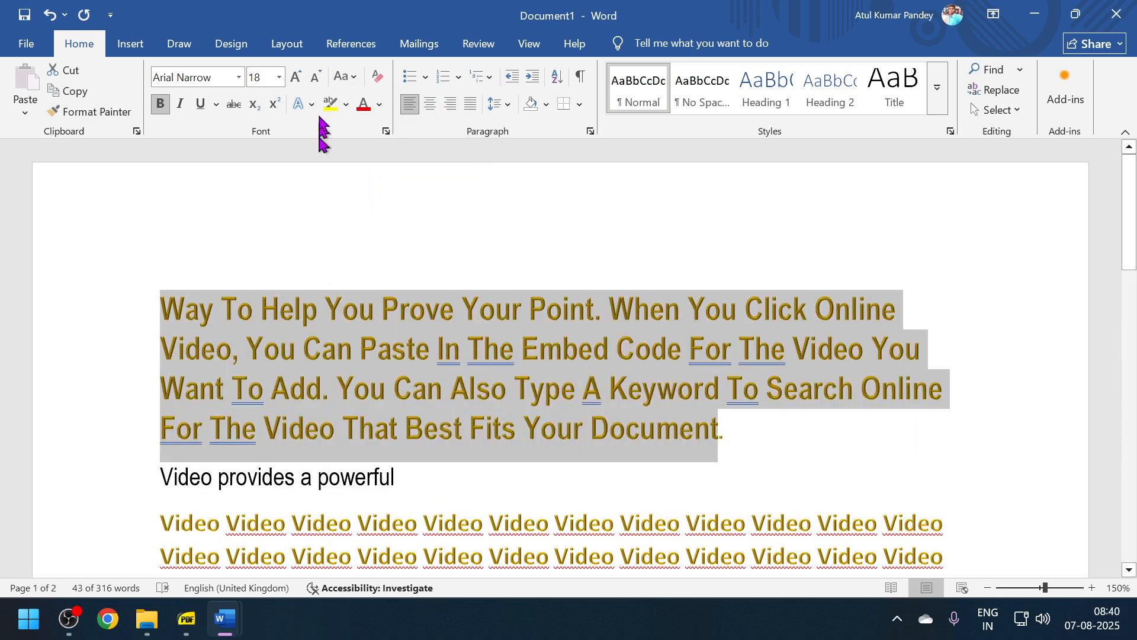
{"action": "left_click", "coordinate": [353, 78]}
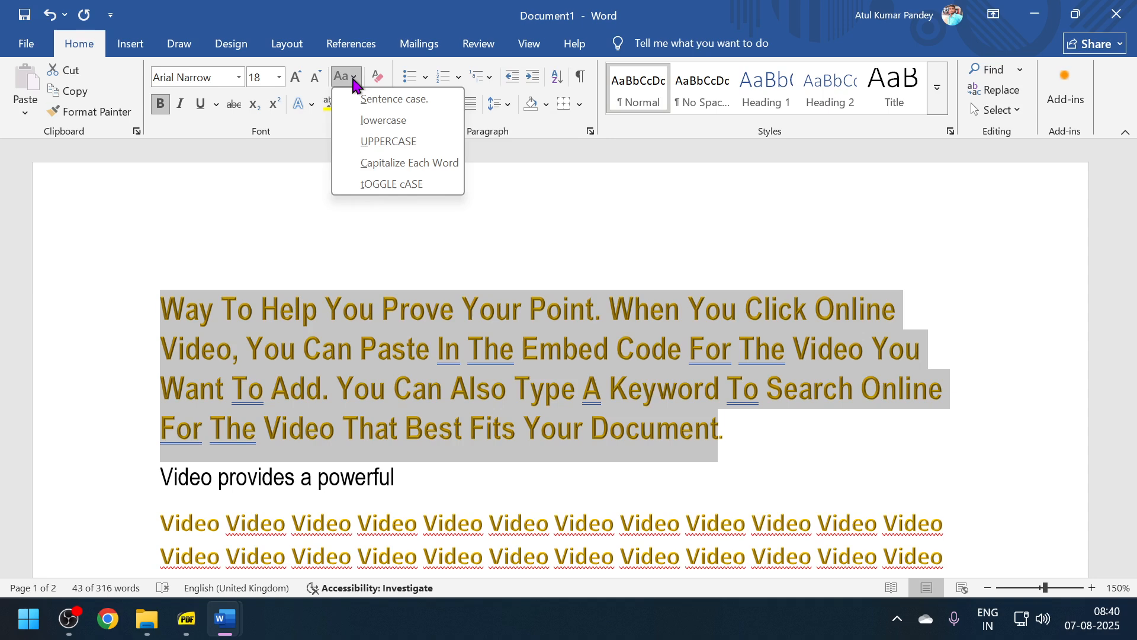
{"action": "left_click", "coordinate": [369, 185]}
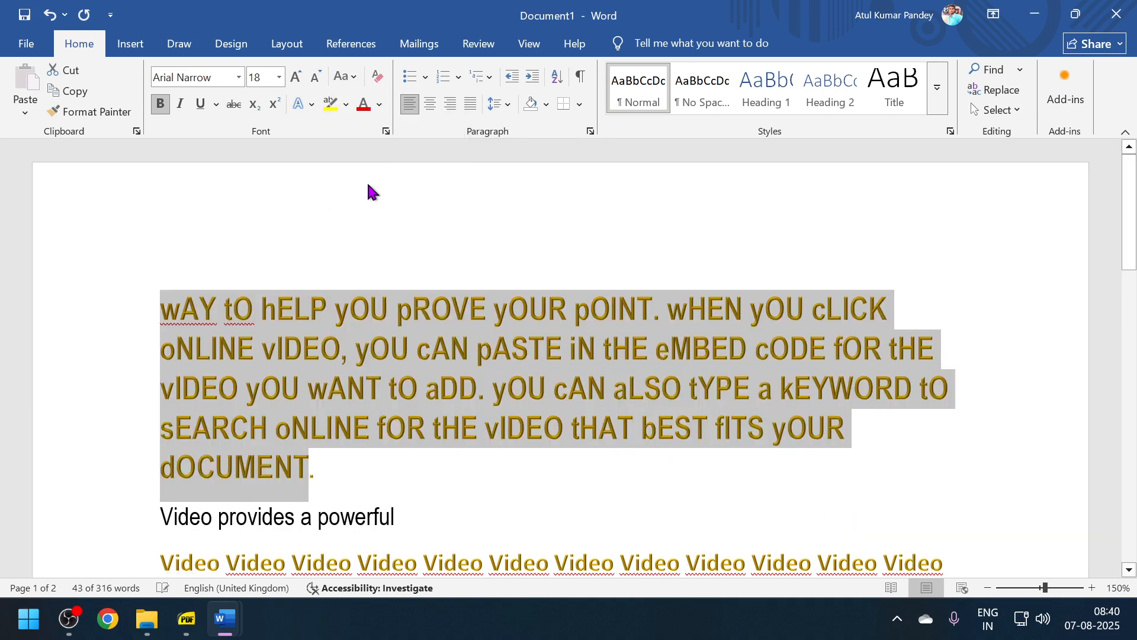
{"action": "left_click", "coordinate": [440, 391]}
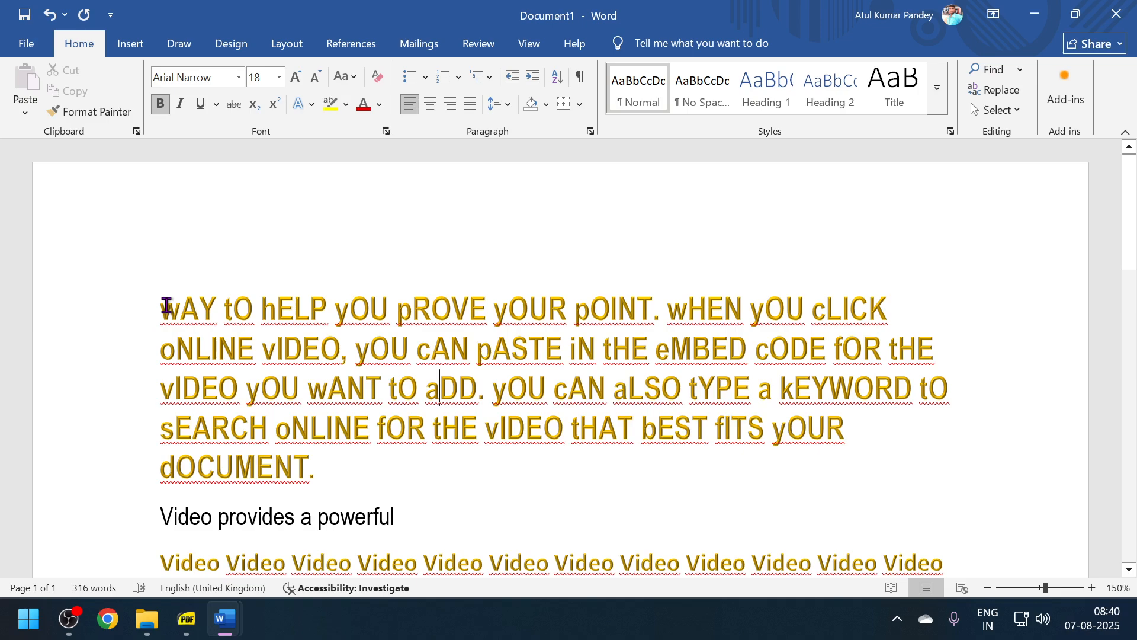
- Select the entire document and clear all its formatting
{"action": "key", "text": "ctrl+a"}
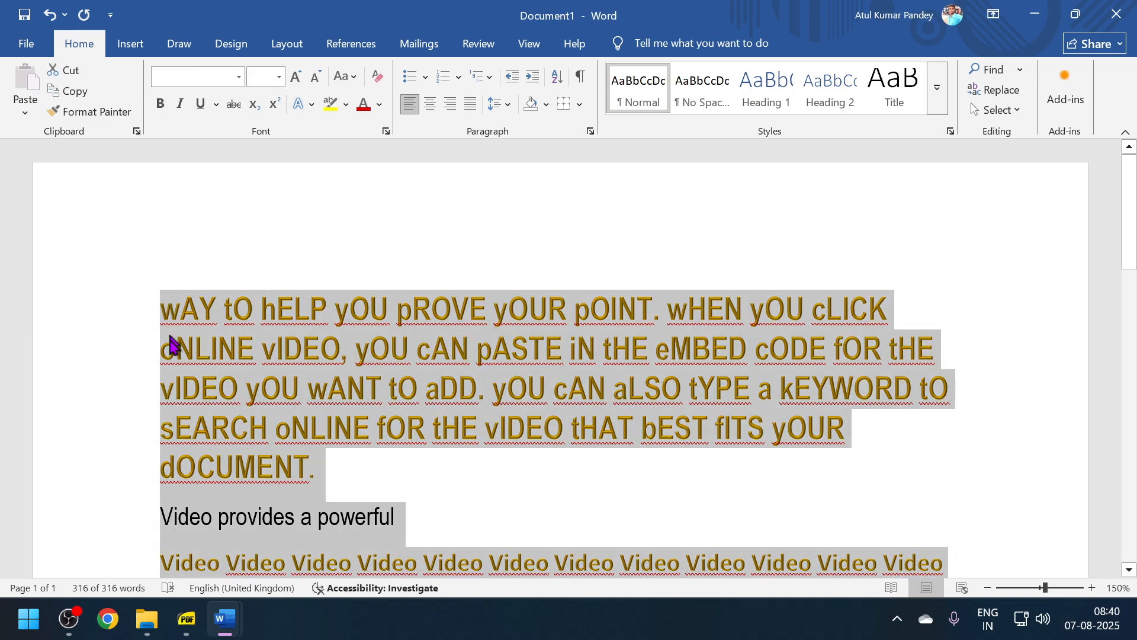
{"action": "scroll", "coordinate": [168, 355], "scroll_direction": "down", "scroll_amount": 3}
{"action": "scroll", "coordinate": [170, 350], "scroll_direction": "up", "scroll_amount": 3}
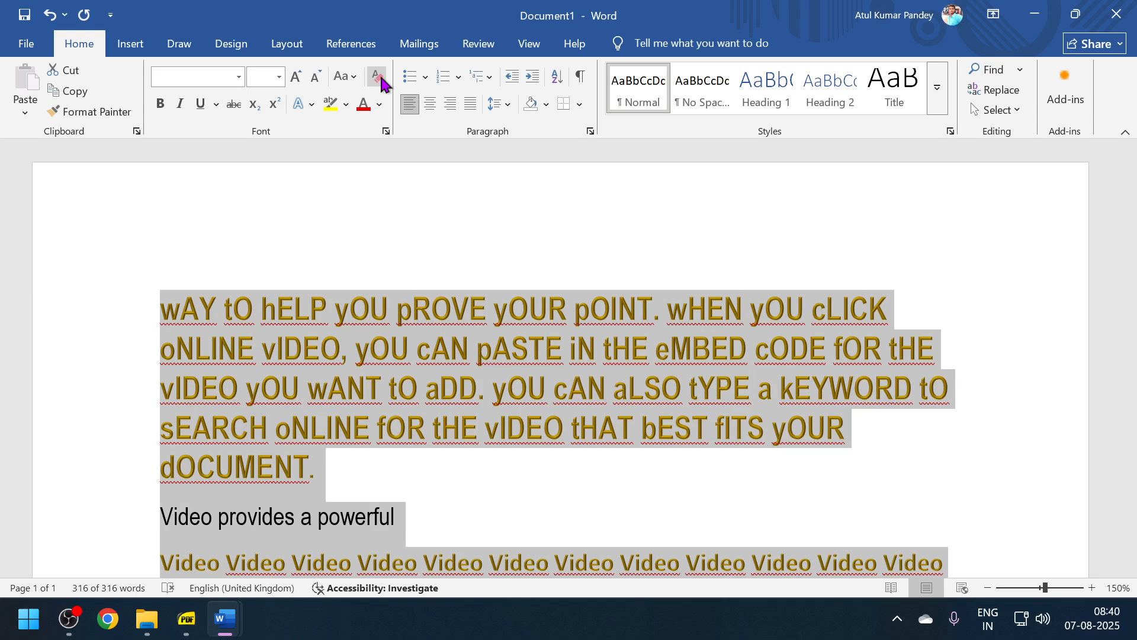
{"action": "left_click", "coordinate": [377, 75]}
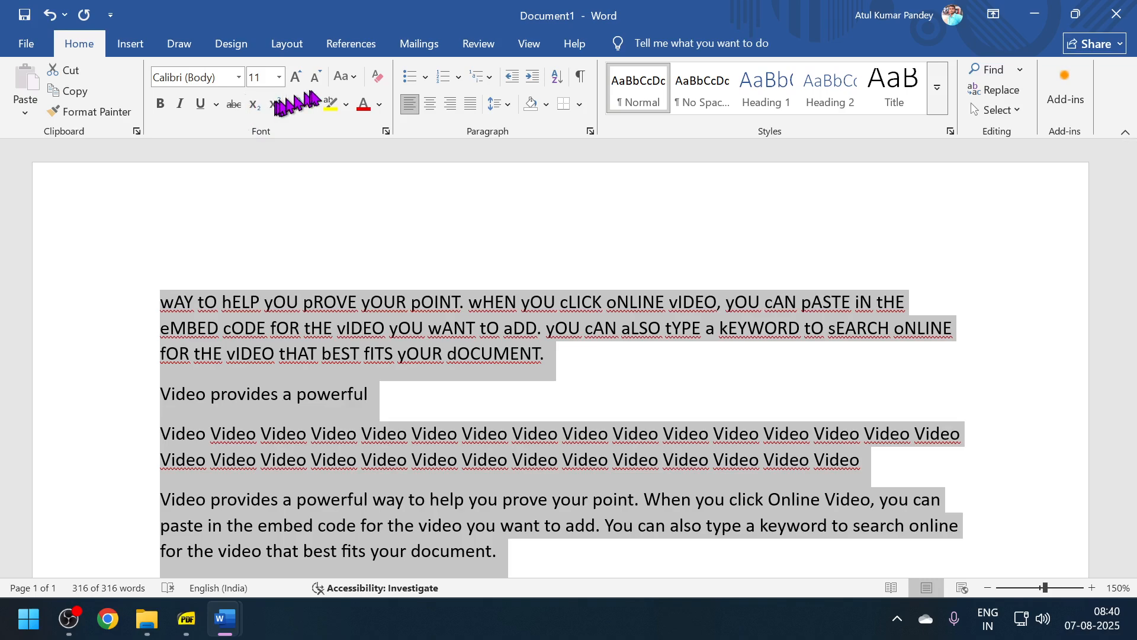
- Change the letter case of the whole document to Sentence case and deselect the text
{"action": "left_click", "coordinate": [337, 79]}
{"action": "left_click", "coordinate": [381, 100]}
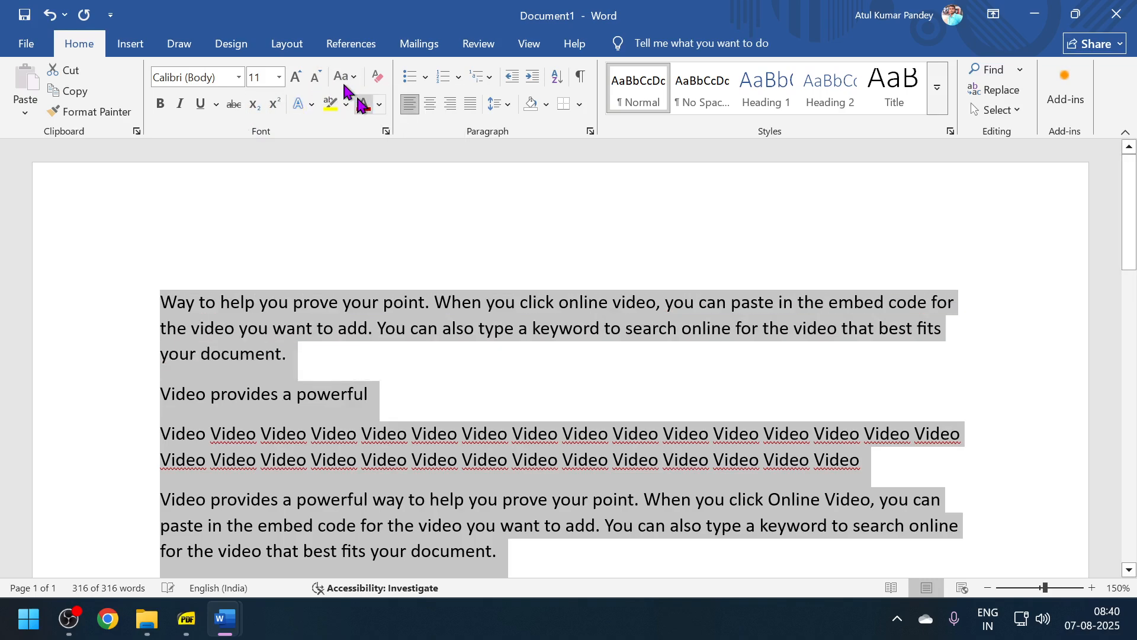
{"action": "left_click", "coordinate": [477, 500]}
{"action": "scroll", "coordinate": [444, 490], "scroll_direction": "down", "scroll_amount": 3}
{"action": "scroll", "coordinate": [445, 490], "scroll_direction": "up", "scroll_amount": 3}
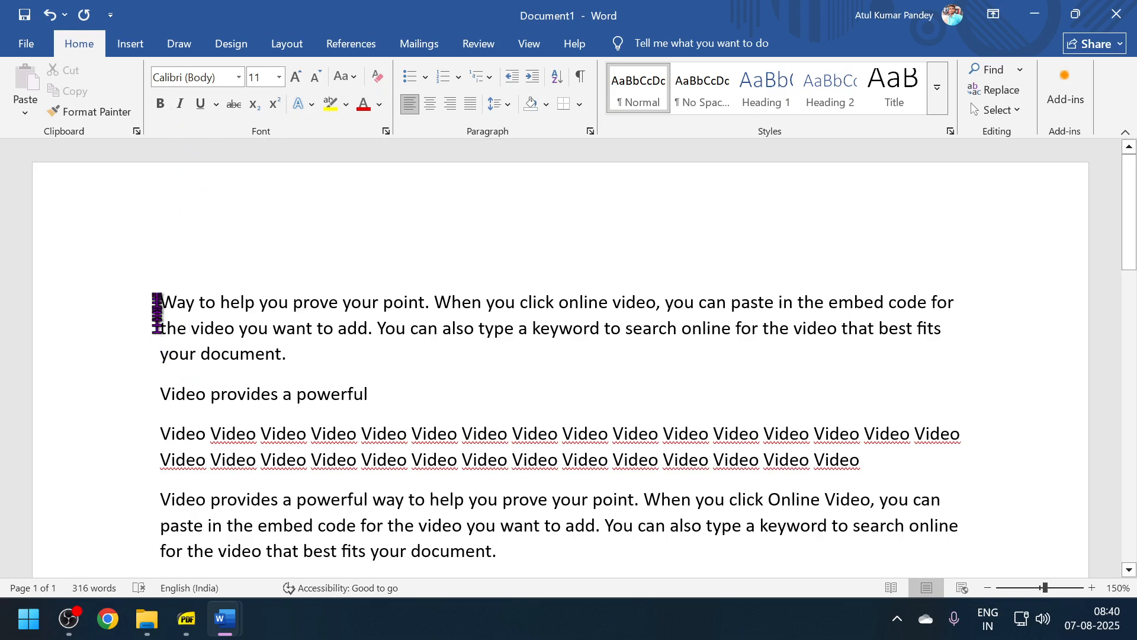
- Select the first paragraph and make it bold
{"action": "left_click_drag", "start_coordinate": [157, 313], "coordinate": [343, 339]}
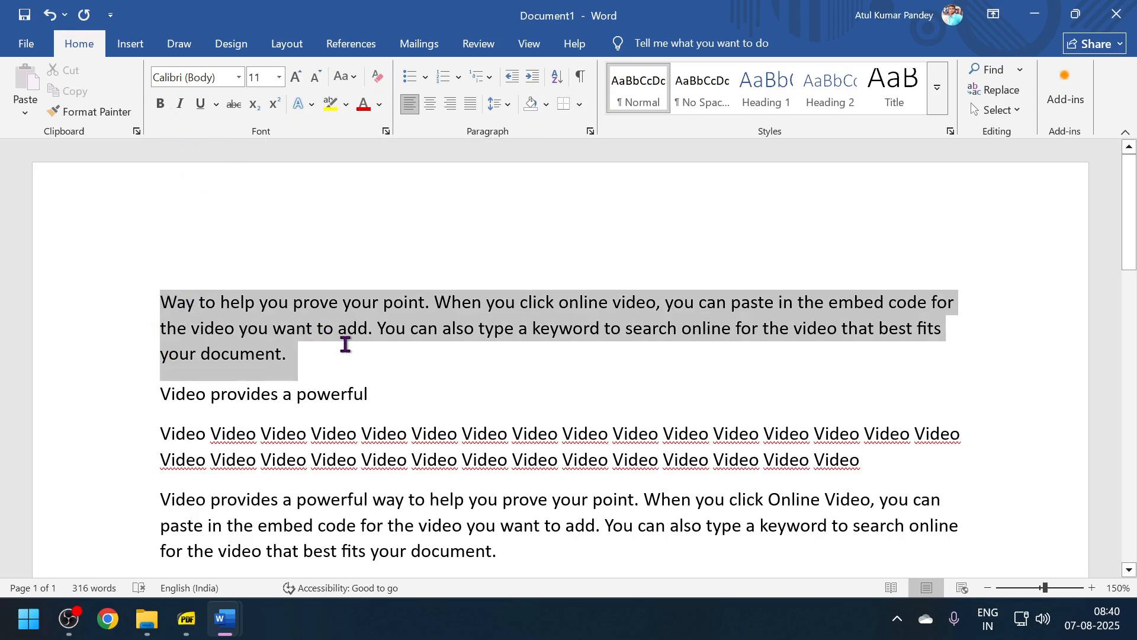
{"action": "left_click", "coordinate": [159, 105]}
{"action": "scroll", "coordinate": [314, 374], "scroll_direction": "up", "scroll_amount": 2}
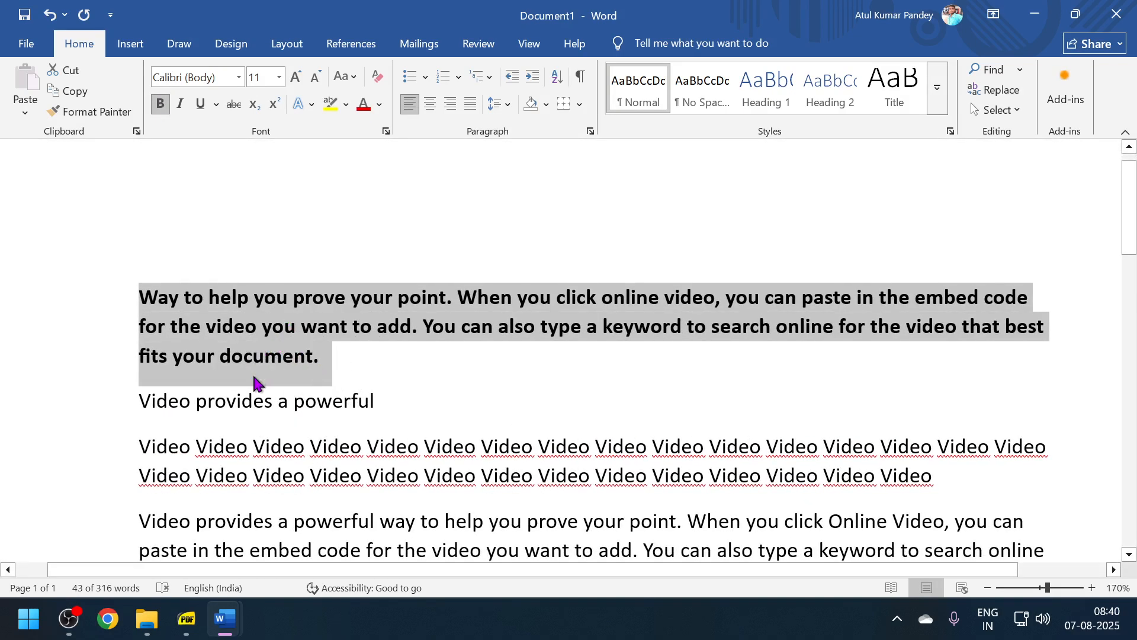
- Toggle italic formatting on and off several times for the first paragraph, leaving it off
{"action": "left_click", "coordinate": [181, 105]}
{"action": "left_click", "coordinate": [183, 110]}
{"action": "left_click", "coordinate": [183, 110]}
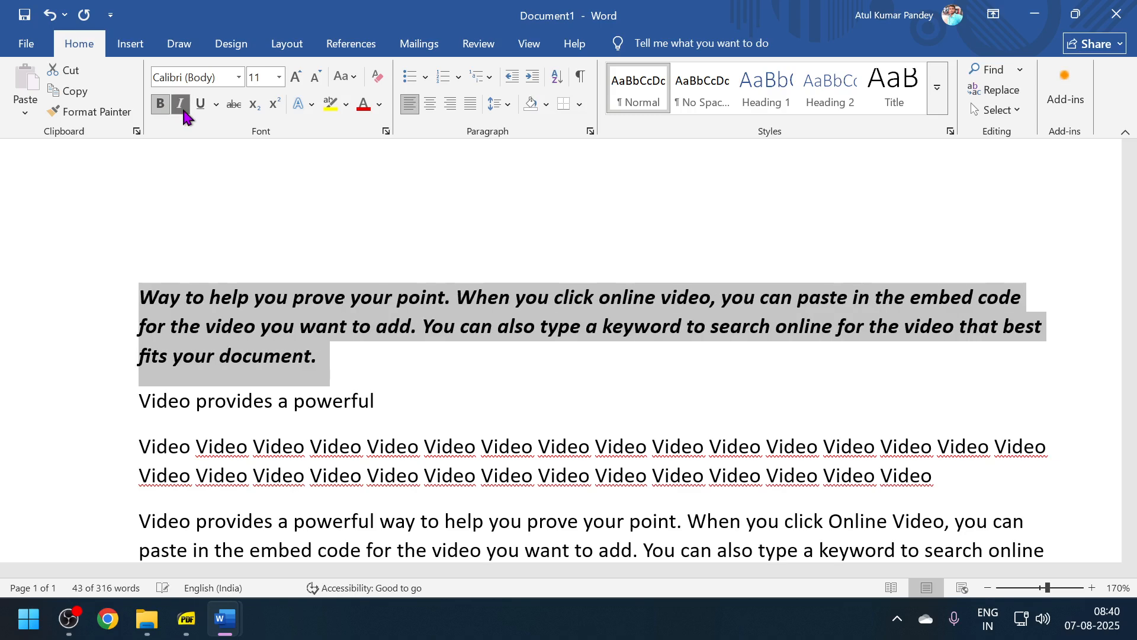
{"action": "left_click", "coordinate": [184, 110]}
{"action": "left_click", "coordinate": [184, 110]}
{"action": "left_click", "coordinate": [184, 110]}
{"action": "left_click", "coordinate": [184, 110]}
{"action": "left_click", "coordinate": [184, 110]}
- Apply a double underline to the first paragraph and toggle strikethrough on and off for it
{"action": "left_click", "coordinate": [218, 105]}
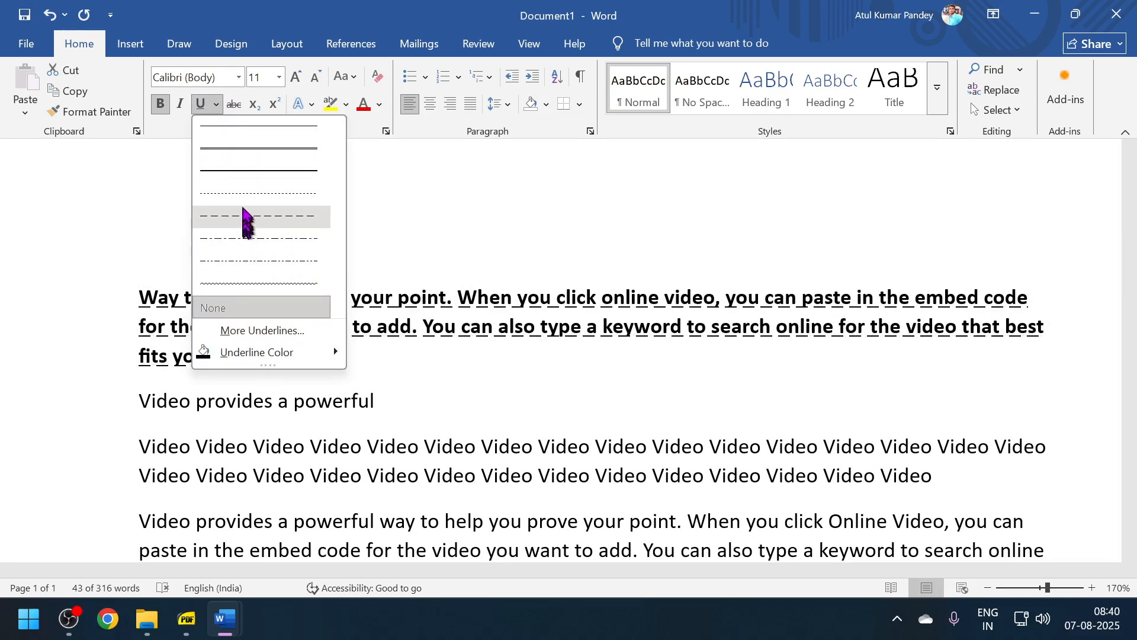
{"action": "left_click", "coordinate": [236, 149]}
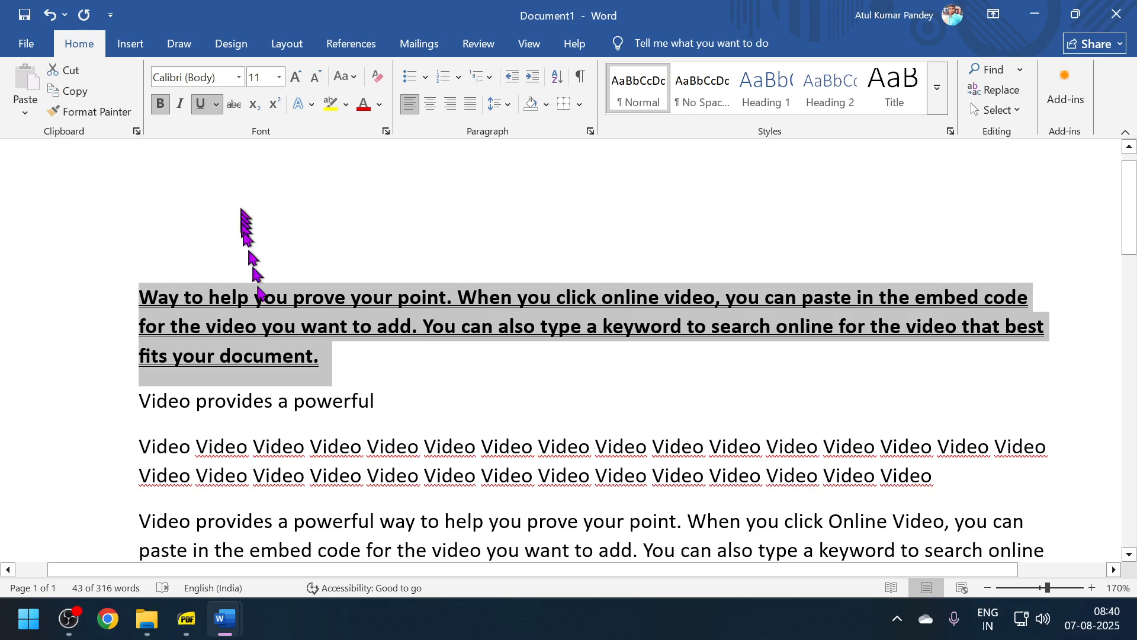
{"action": "left_click", "coordinate": [232, 106]}
{"action": "left_click", "coordinate": [231, 111]}
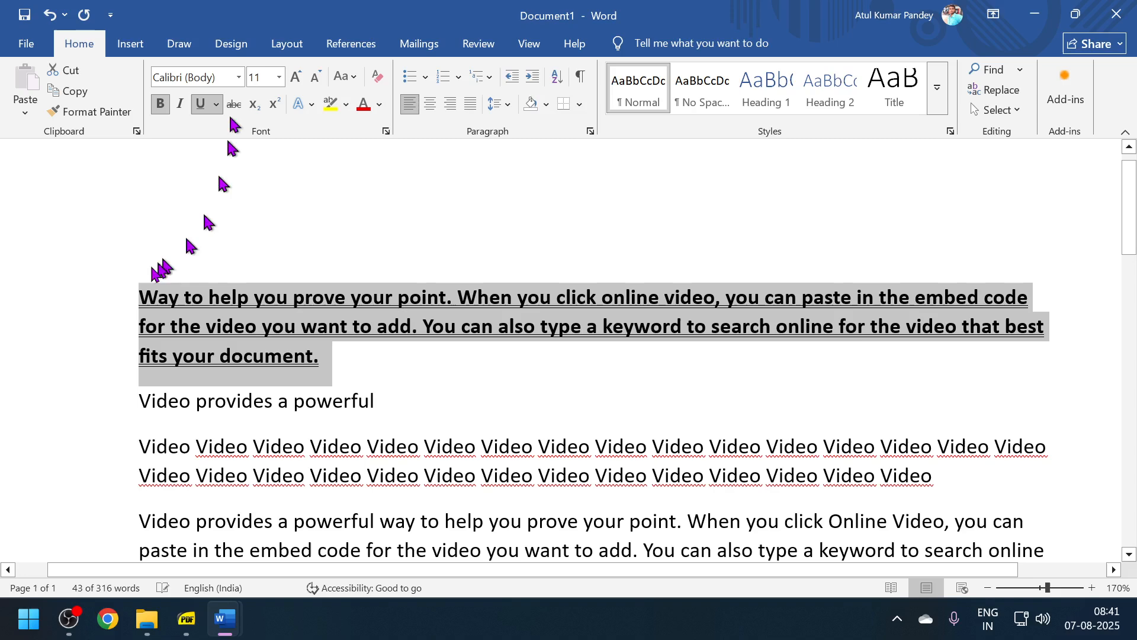
- Insert a new line above the first paragraph and enter ATCC at font size 20
{"action": "left_click", "coordinate": [136, 299]}
{"action": "key", "text": "Return"}
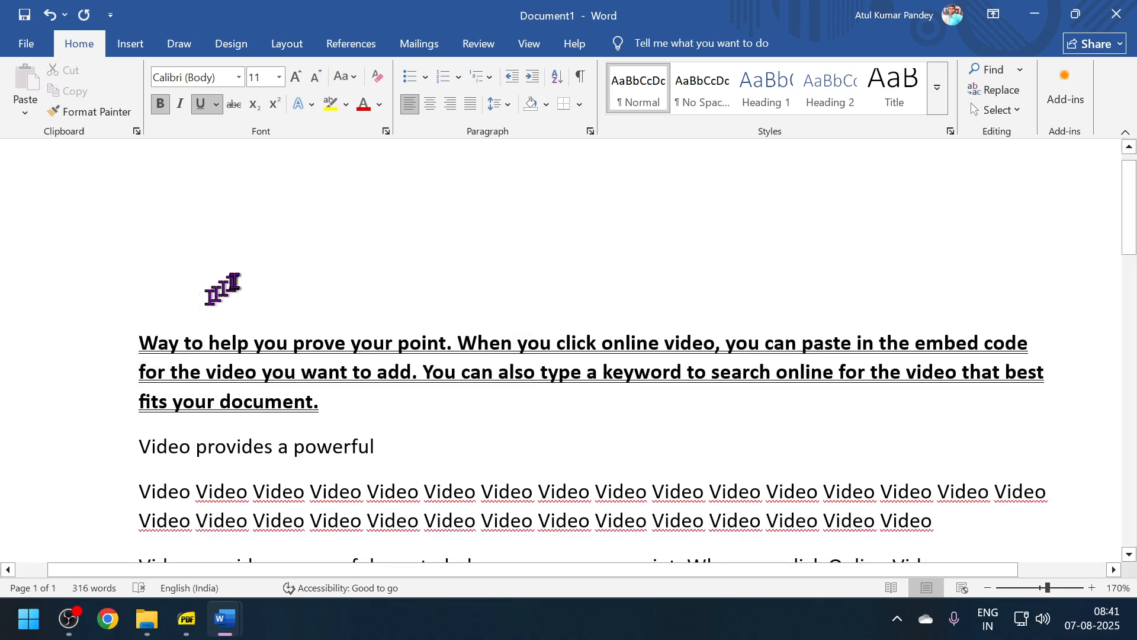
{"action": "key", "text": "ctrl+shift+period"}
{"action": "key", "text": "ctrl+shift+period"}
{"action": "key", "text": "ctrl+shift+period"}
{"action": "key", "text": "ctrl+shift+period"}
{"action": "key", "text": "ctrl+shift+period"}
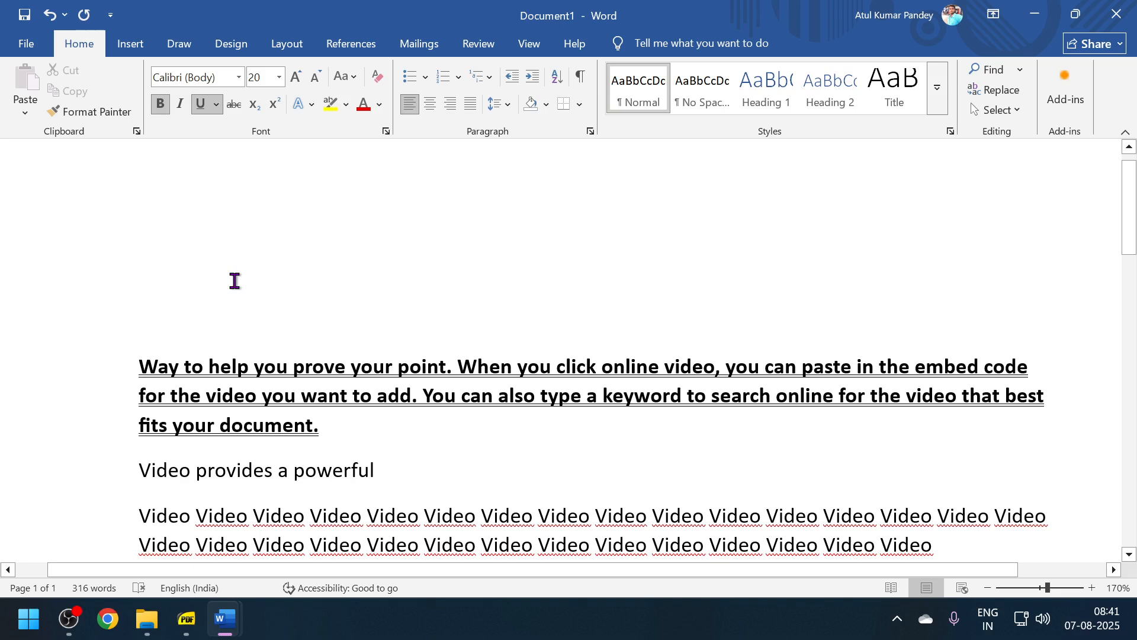
{"action": "type", "text": "AT"}
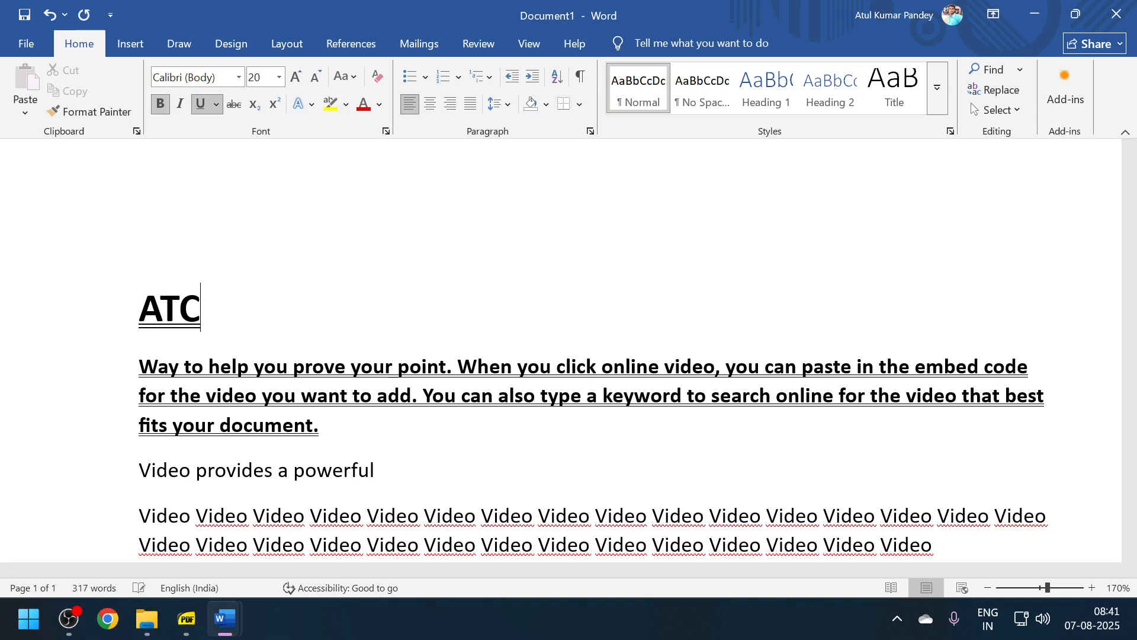
{"action": "type", "text": "C"}
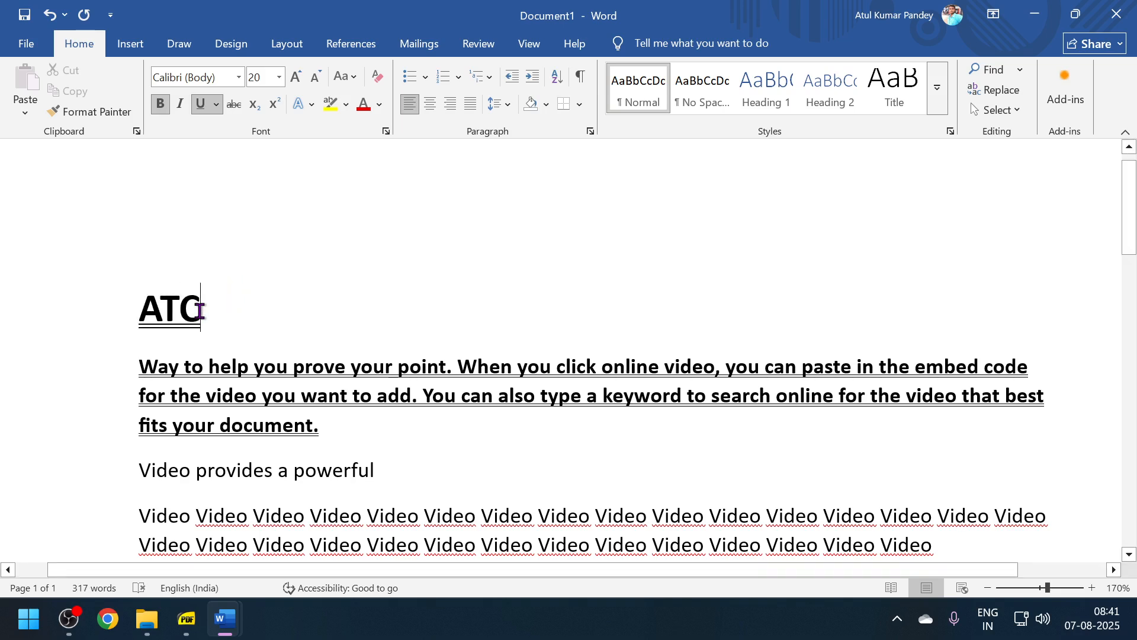
{"action": "type", "text": "C"}
- Apply strikethrough to the ATCC text and deselect it
{"action": "left_click_drag", "start_coordinate": [246, 308], "coordinate": [151, 307]}
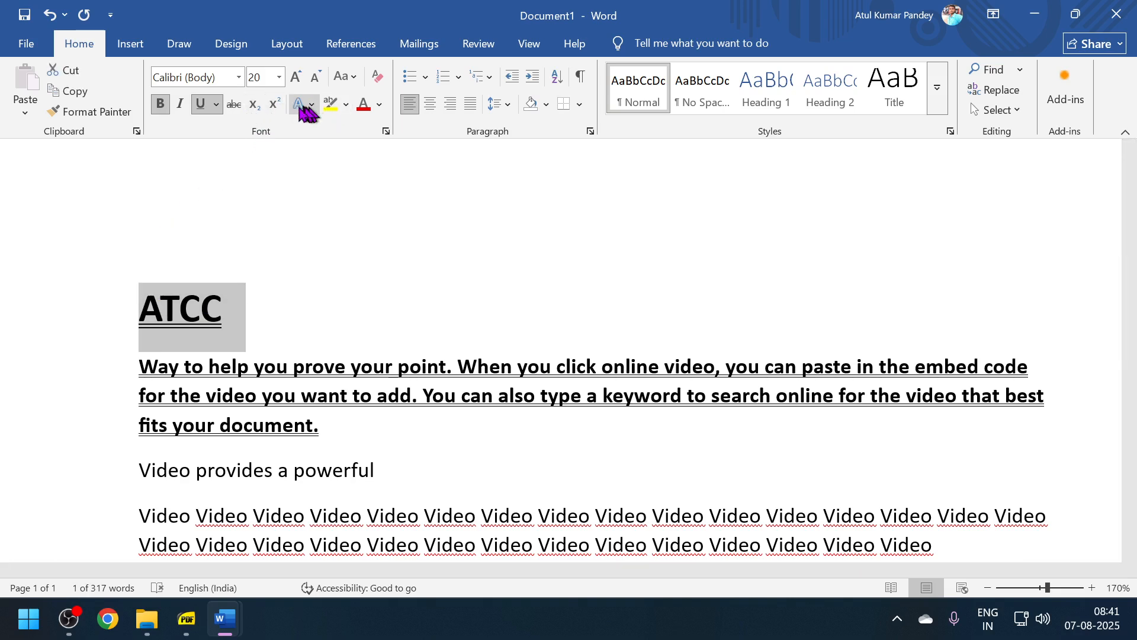
{"action": "left_click", "coordinate": [237, 105]}
{"action": "left_click", "coordinate": [330, 307]}
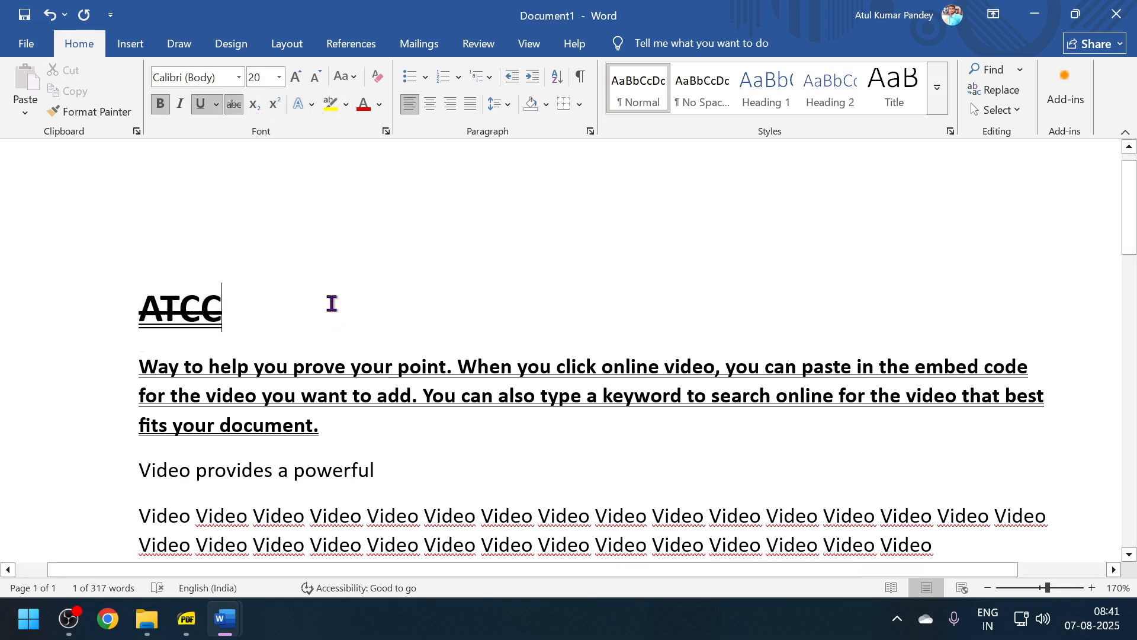
- Add ATC after the struck-through ATCC, then remove its strikethrough and clear all its formatting
{"action": "type", "text": "F"}
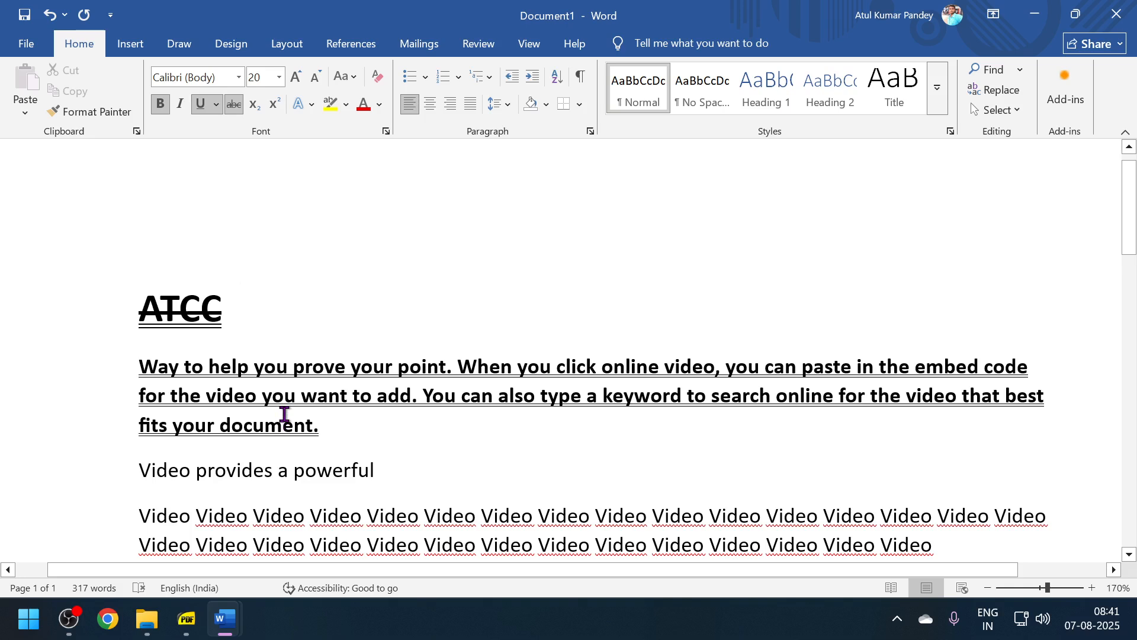
{"action": "type", "text": "ATC"}
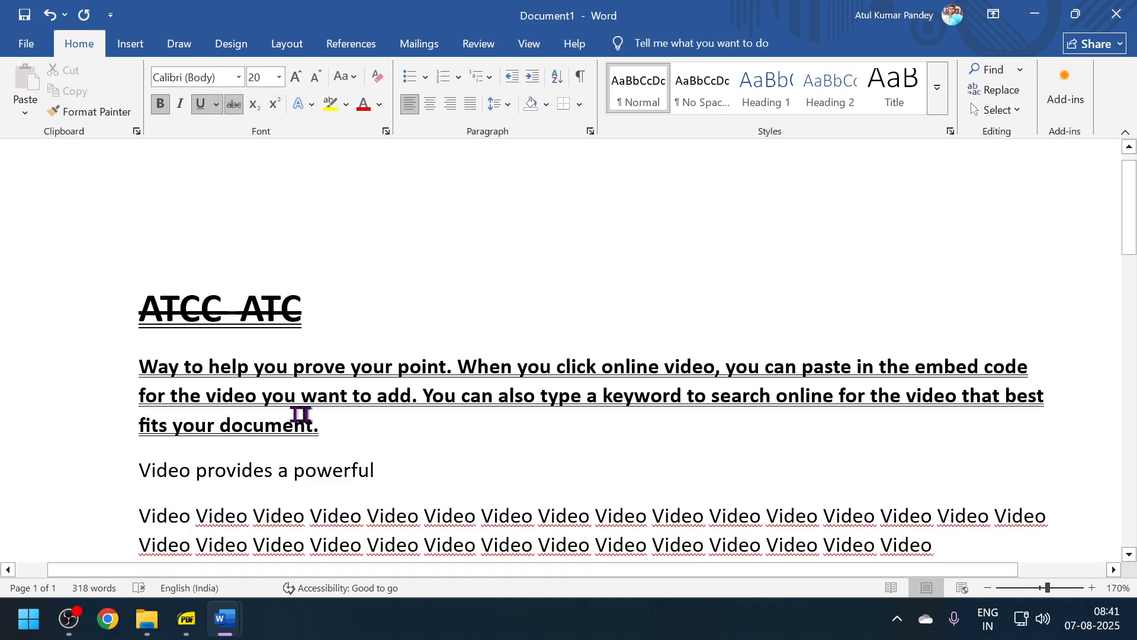
{"action": "left_click_drag", "start_coordinate": [254, 303], "coordinate": [323, 323]}
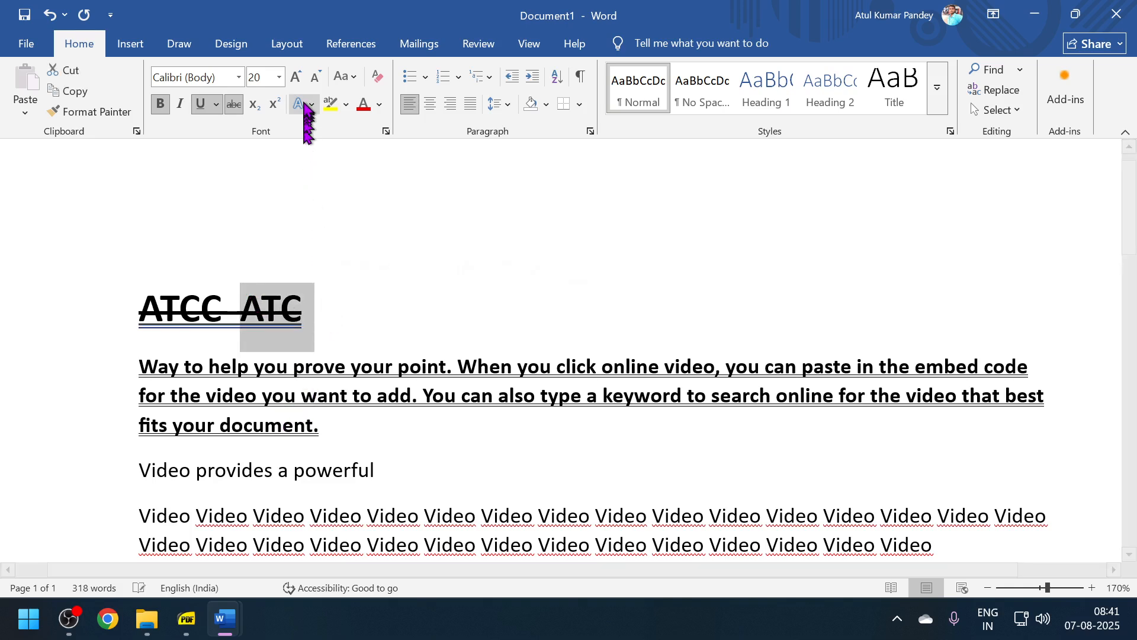
{"action": "left_click", "coordinate": [235, 104]}
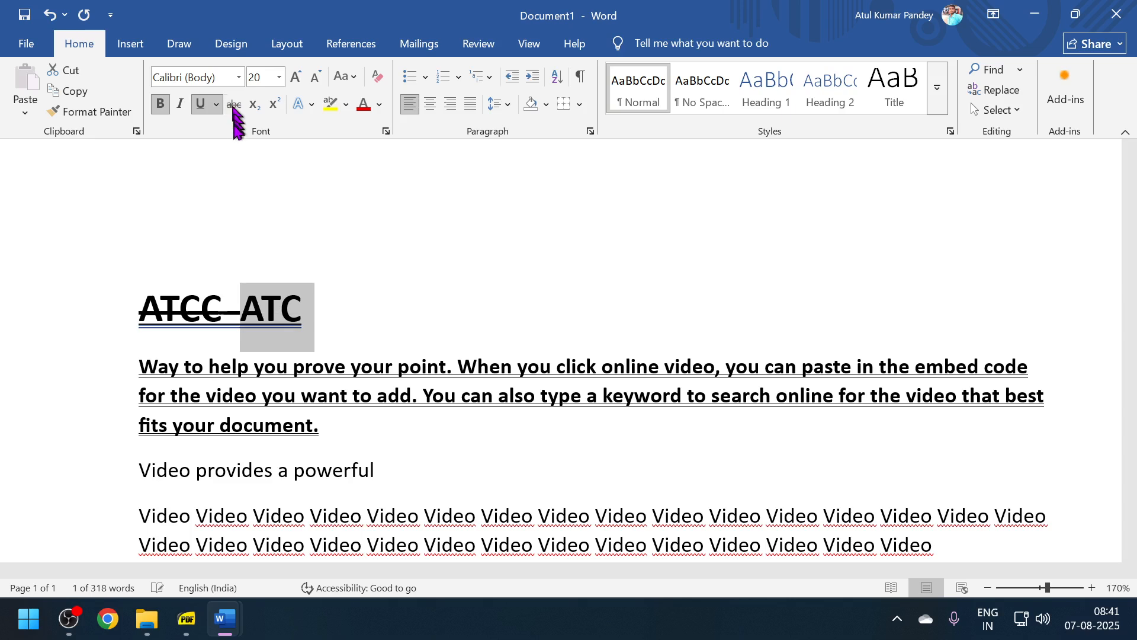
{"action": "left_click", "coordinate": [377, 76]}
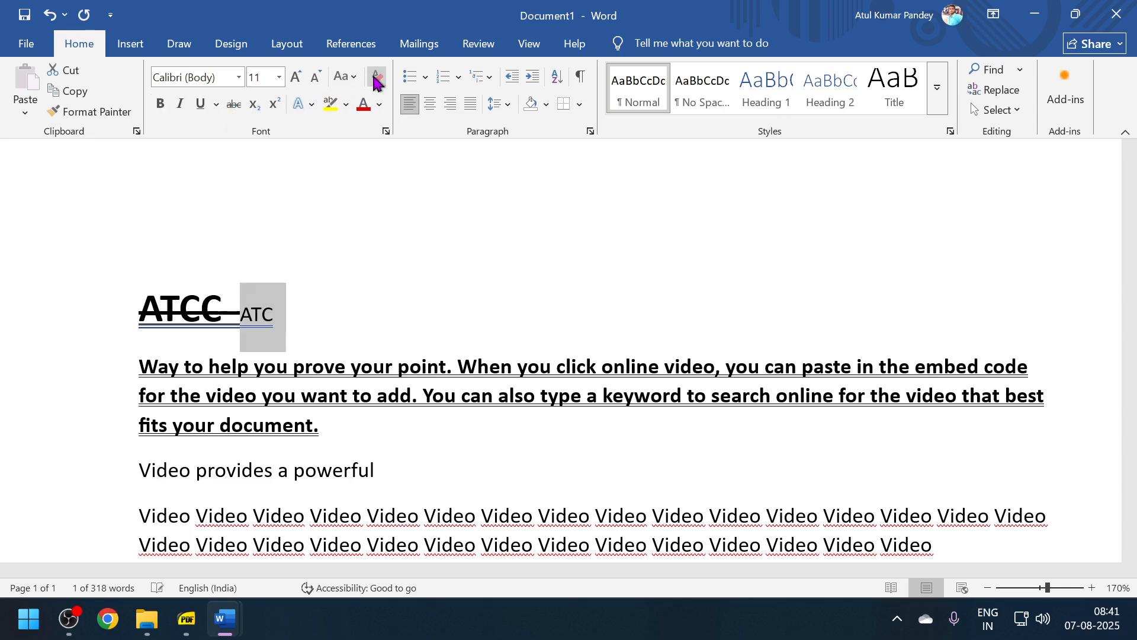
- Increase the font size of the ATC text to 24
{"action": "left_click", "coordinate": [300, 79]}
{"action": "left_click", "coordinate": [300, 79]}
{"action": "left_click", "coordinate": [300, 79]}
{"action": "left_click", "coordinate": [300, 79]}
{"action": "left_click", "coordinate": [300, 79]}
{"action": "left_click", "coordinate": [300, 79]}
{"action": "left_click", "coordinate": [300, 79]}
- Add a new line below the ATCC ATC line containing 1115 and 999, separated by spaces
{"action": "left_click", "coordinate": [387, 354]}
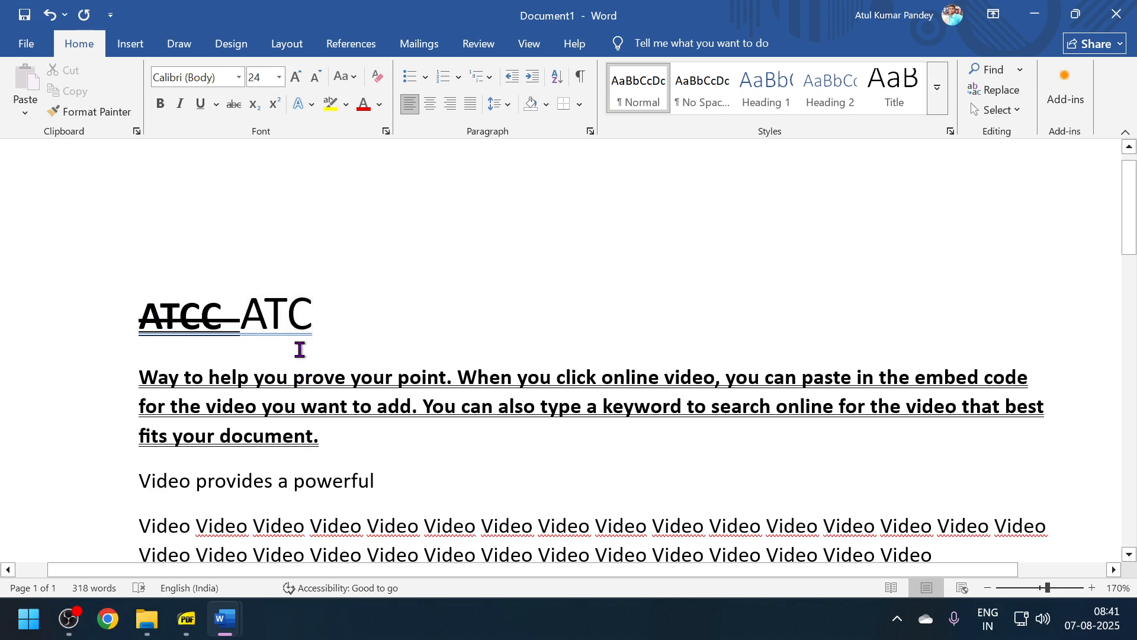
{"action": "key", "text": "Return"}
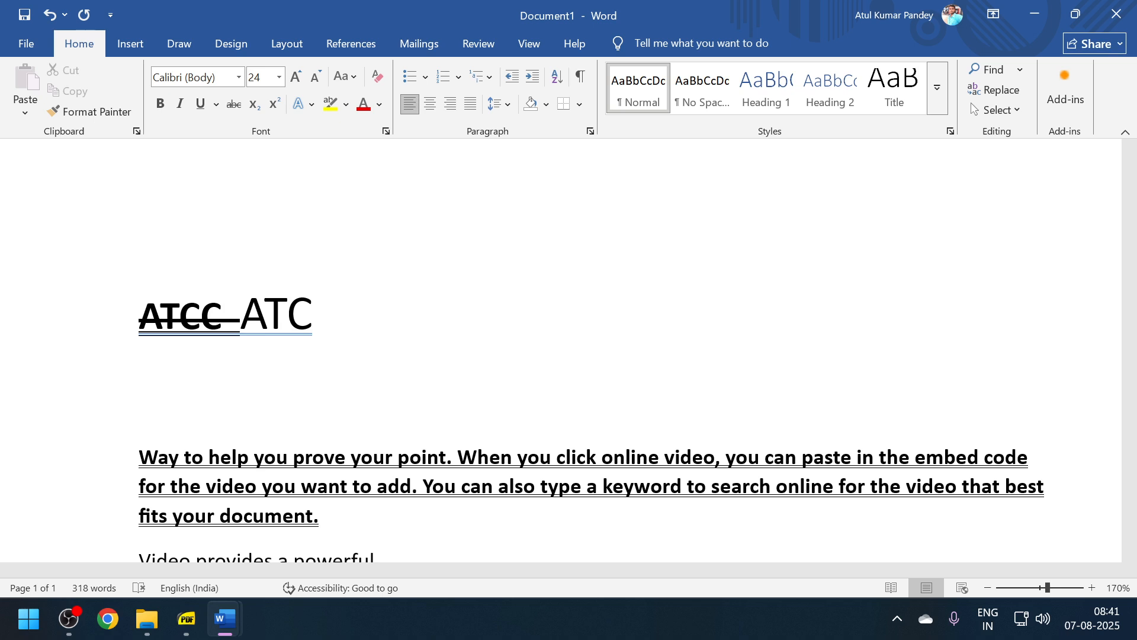
{"action": "type", "text": "1115"}
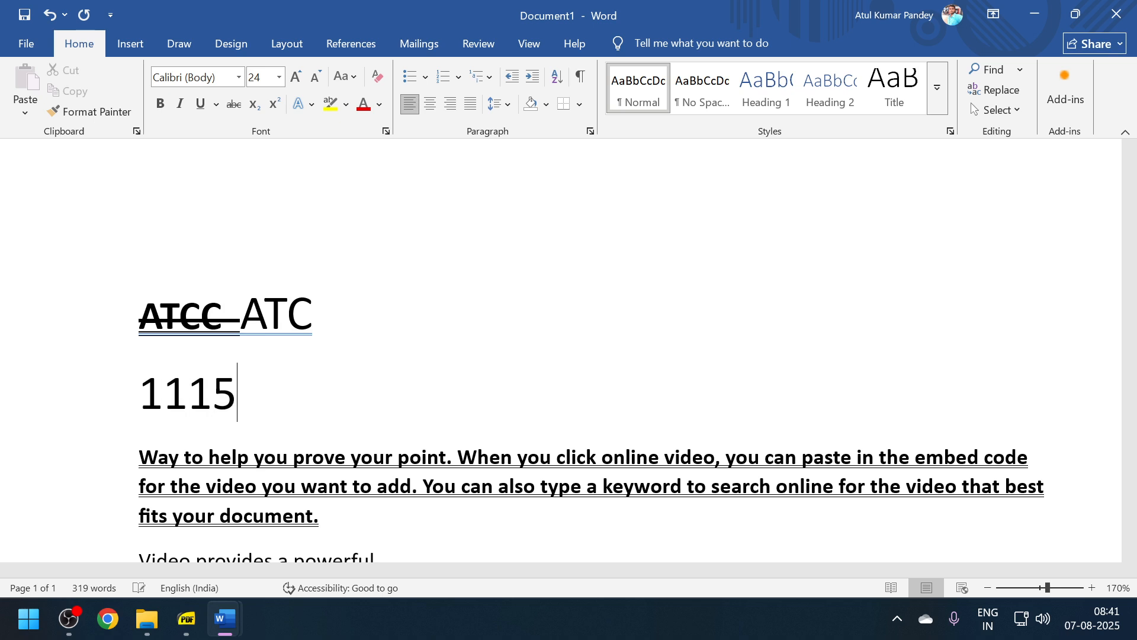
{"action": "type", "text": "   999"}
- Apply strikethrough to only the number 1115 and place the cursor after 999
{"action": "left_click", "coordinate": [119, 399]}
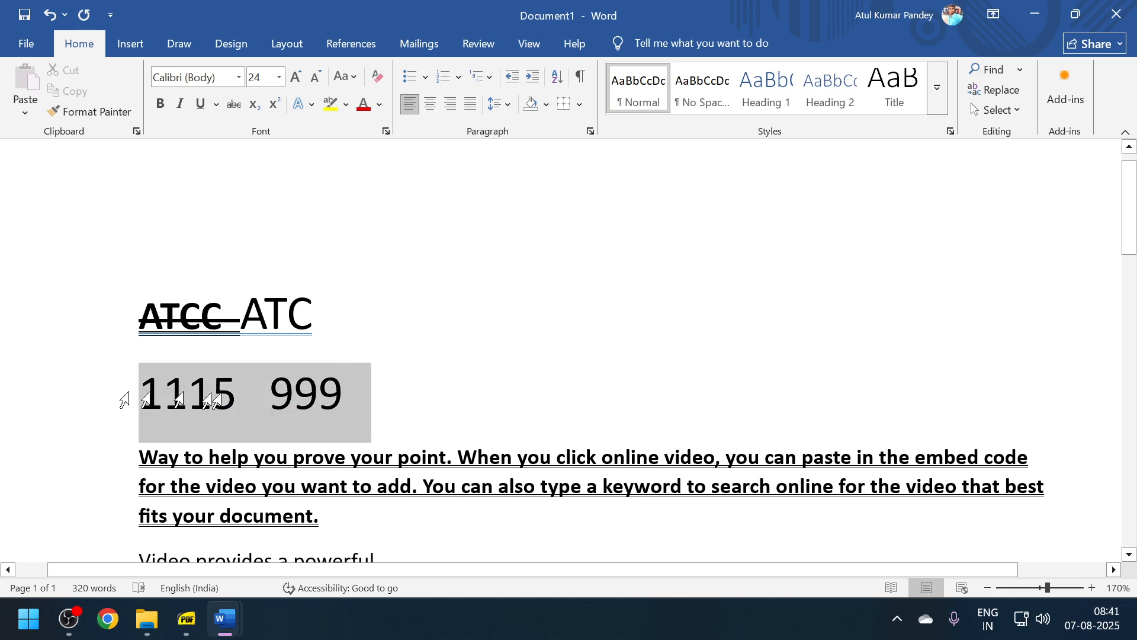
{"action": "left_click", "coordinate": [246, 399]}
{"action": "left_click_drag", "start_coordinate": [247, 400], "coordinate": [132, 399]}
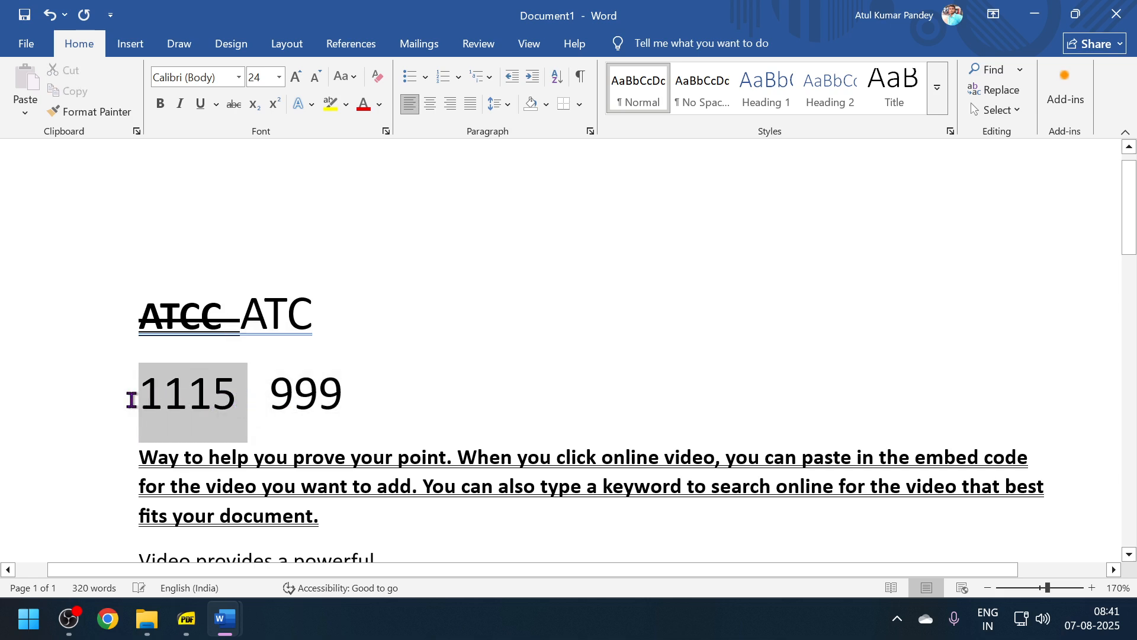
{"action": "left_click", "coordinate": [237, 107]}
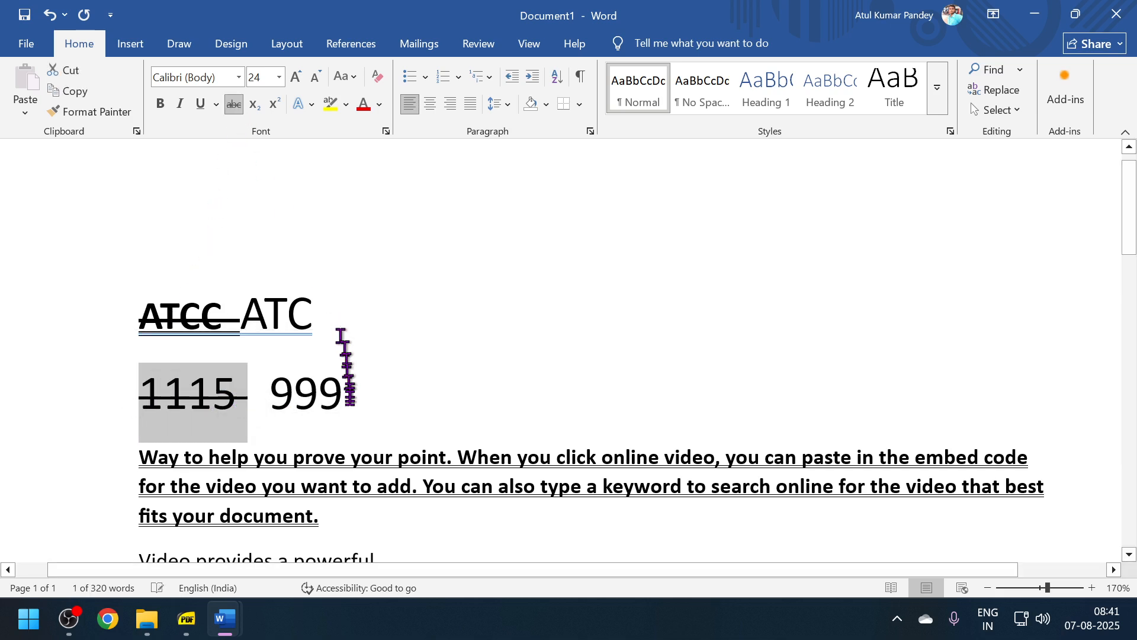
{"action": "left_click", "coordinate": [350, 424]}
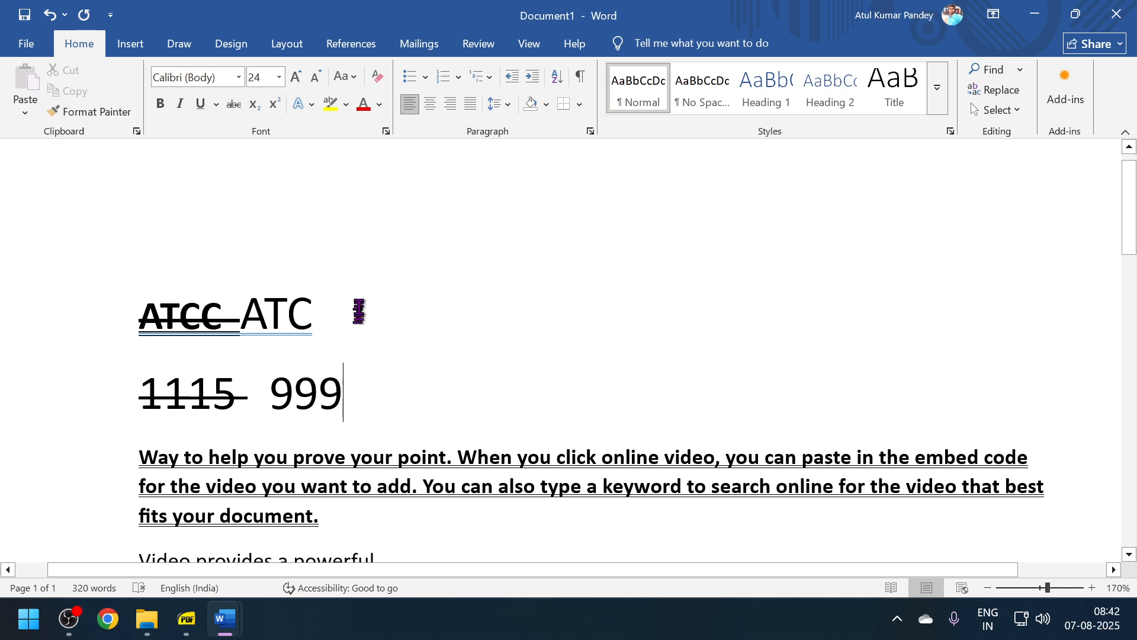
- Insert an empty line above ATCC, turn off underline, strikethrough and bold there, and enter CO2
{"action": "left_click", "coordinate": [141, 312]}
{"action": "key", "text": "Return"}
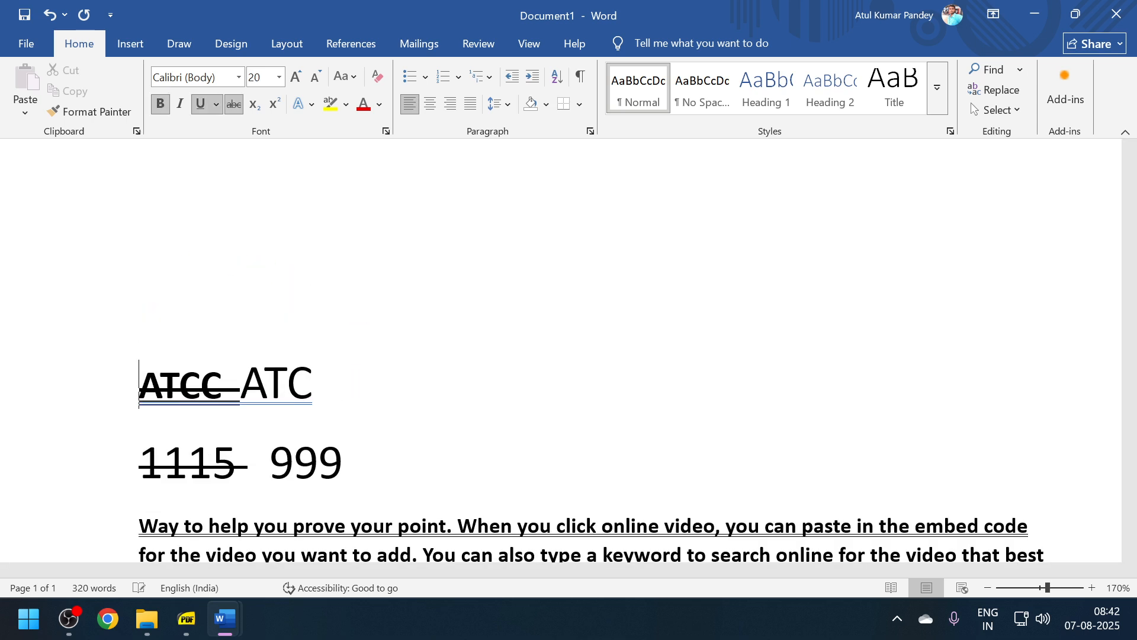
{"action": "left_click", "coordinate": [161, 279]}
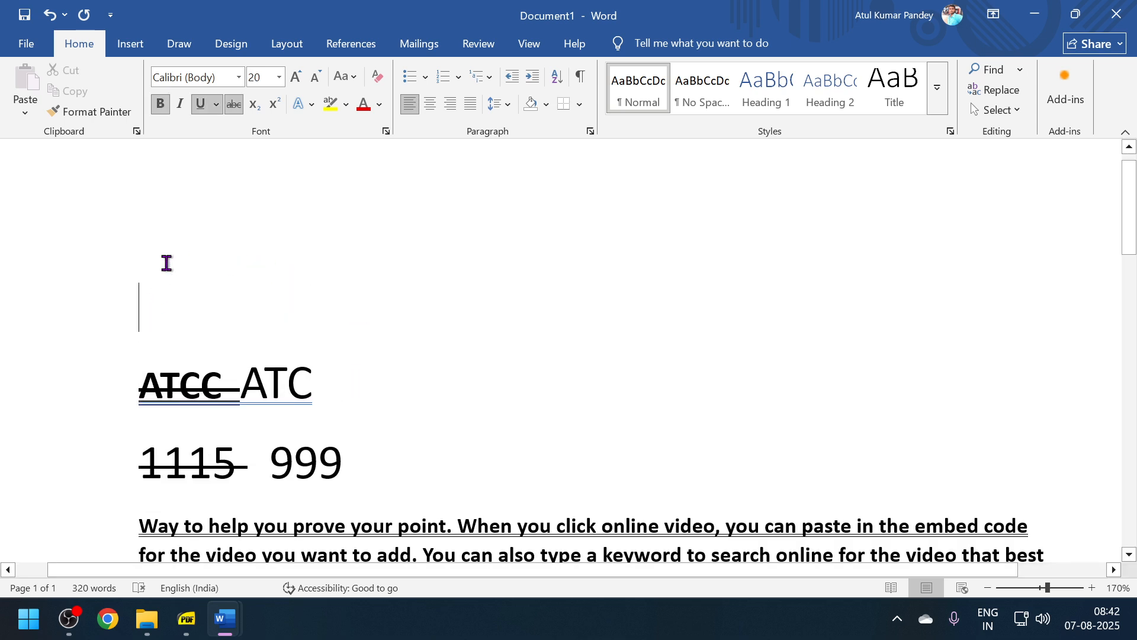
{"action": "left_click", "coordinate": [203, 110]}
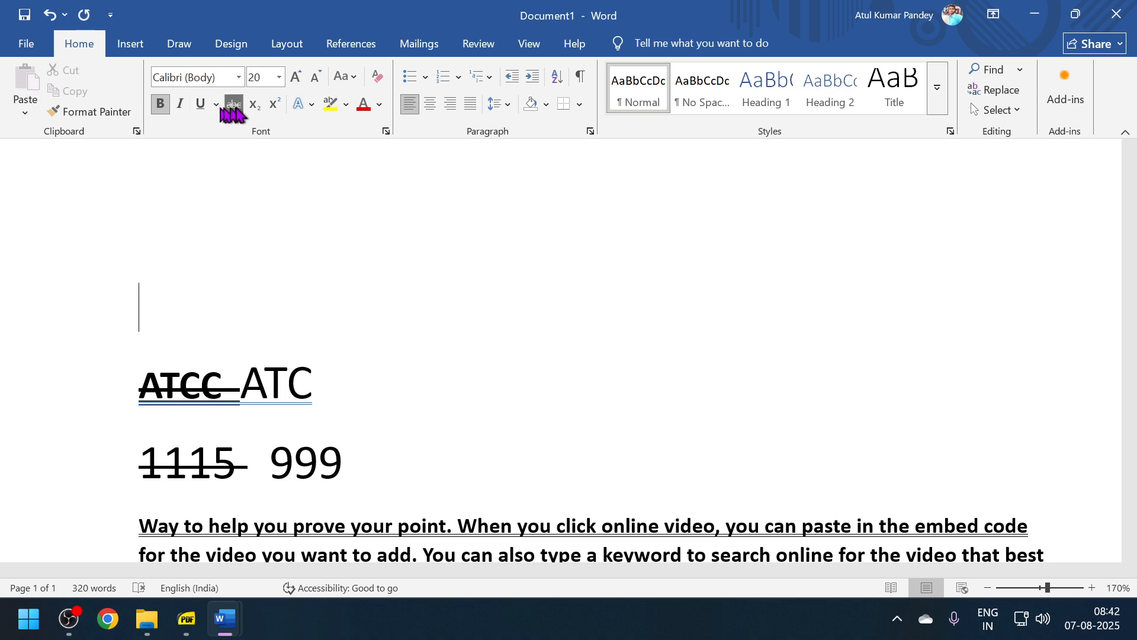
{"action": "left_click", "coordinate": [161, 108]}
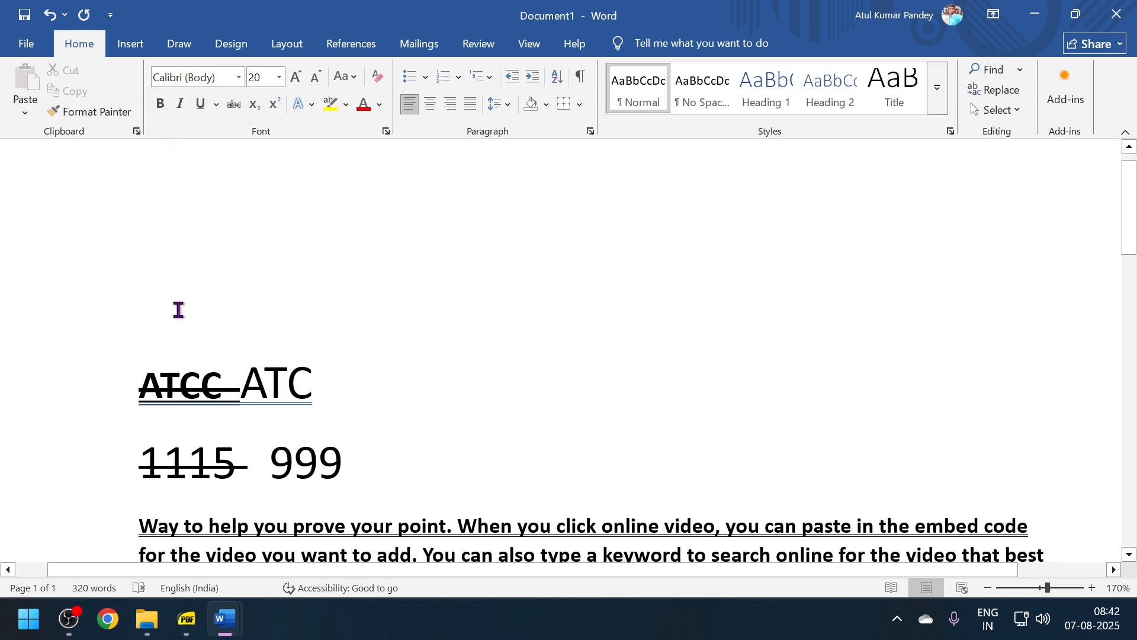
{"action": "type", "text": "CO2"}
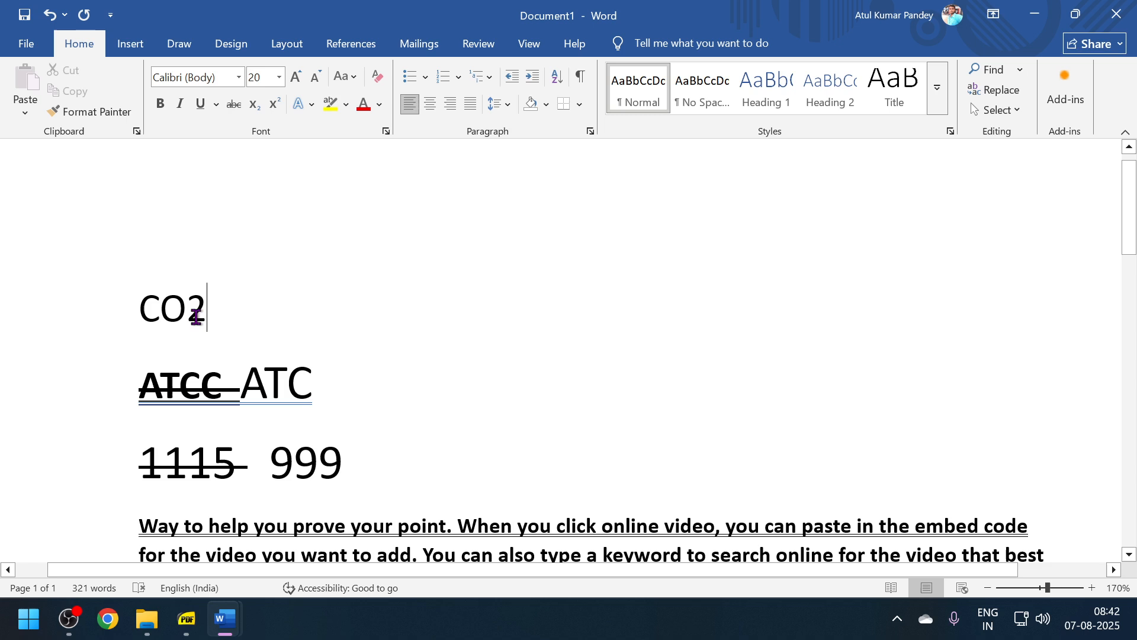
- Format the 2 in CO2 as subscript, switch it to superscript, and set it back to subscript
{"action": "left_click_drag", "start_coordinate": [188, 313], "coordinate": [208, 317]}
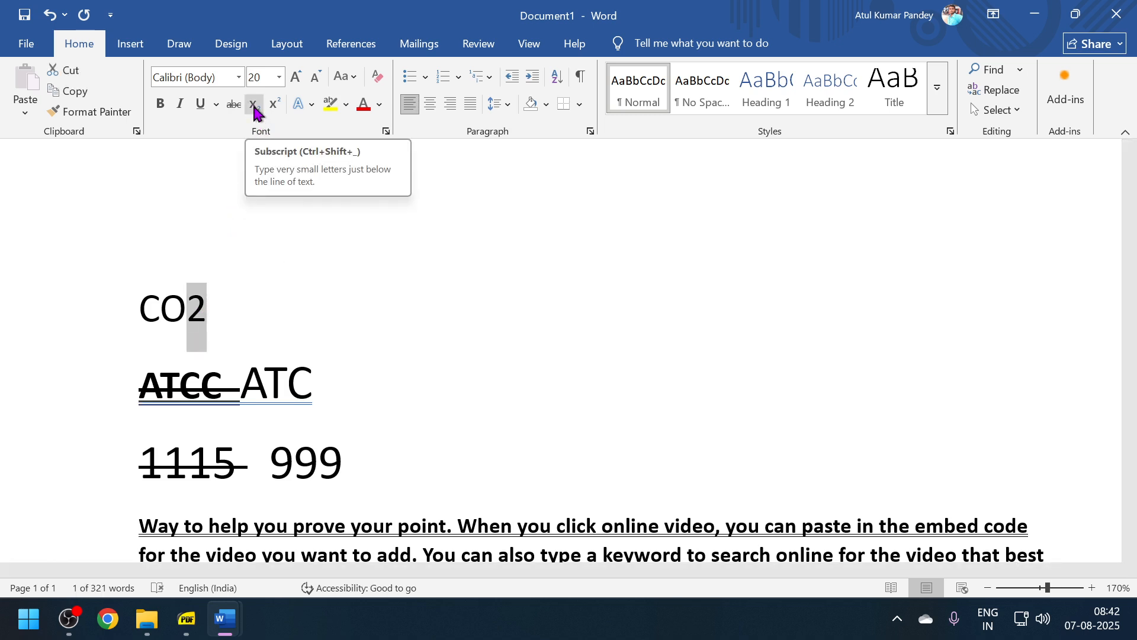
{"action": "left_click", "coordinate": [255, 106]}
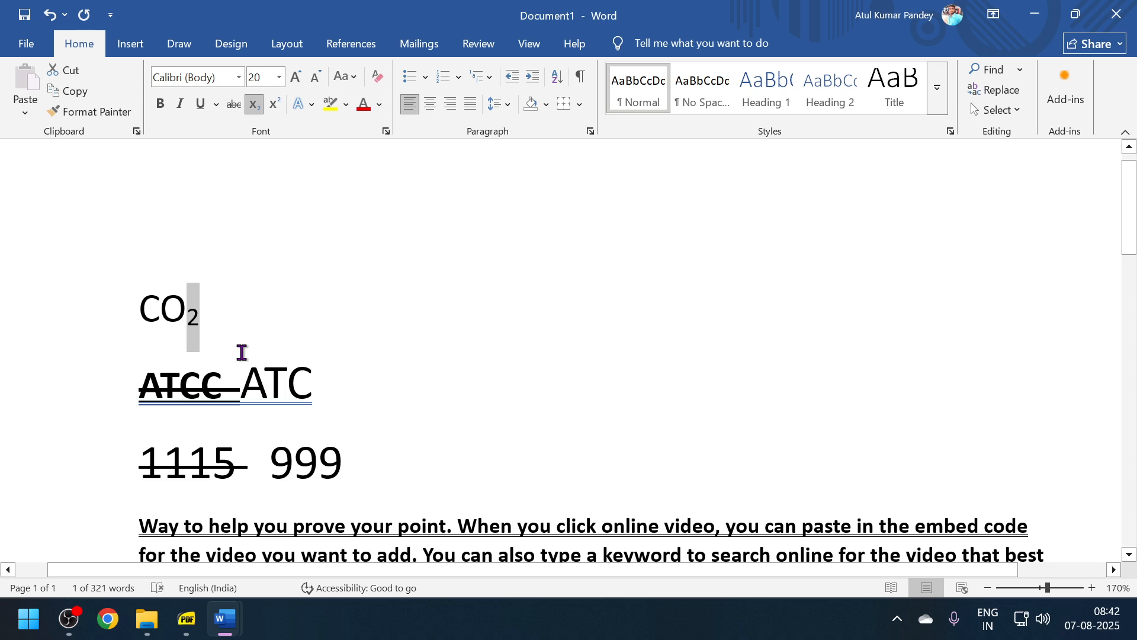
{"action": "left_click", "coordinate": [276, 106]}
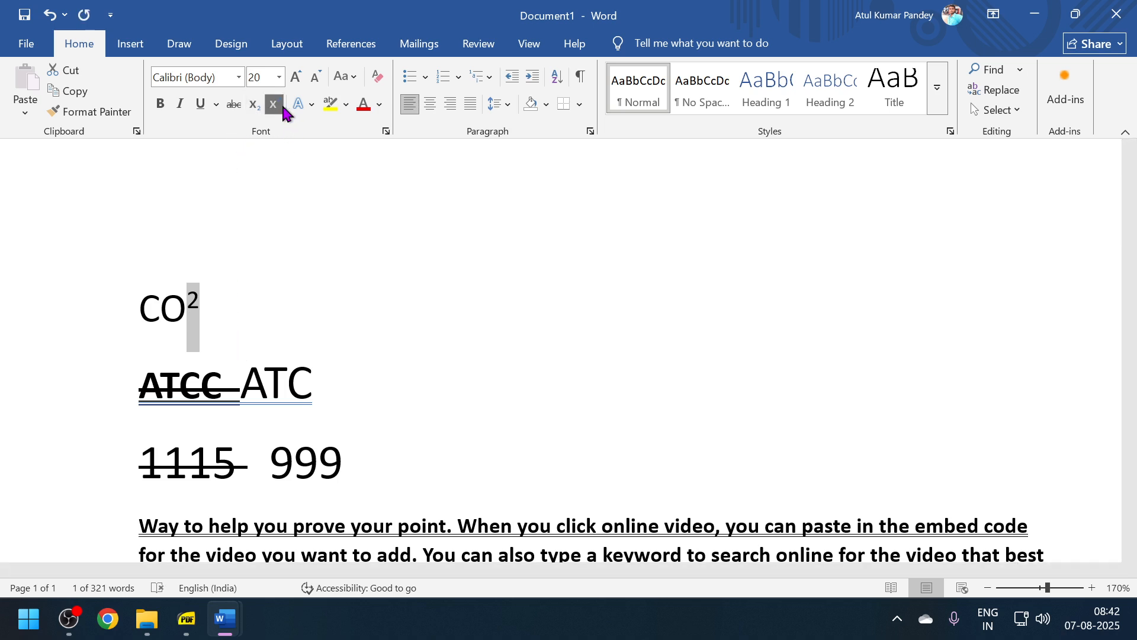
{"action": "left_click", "coordinate": [254, 104]}
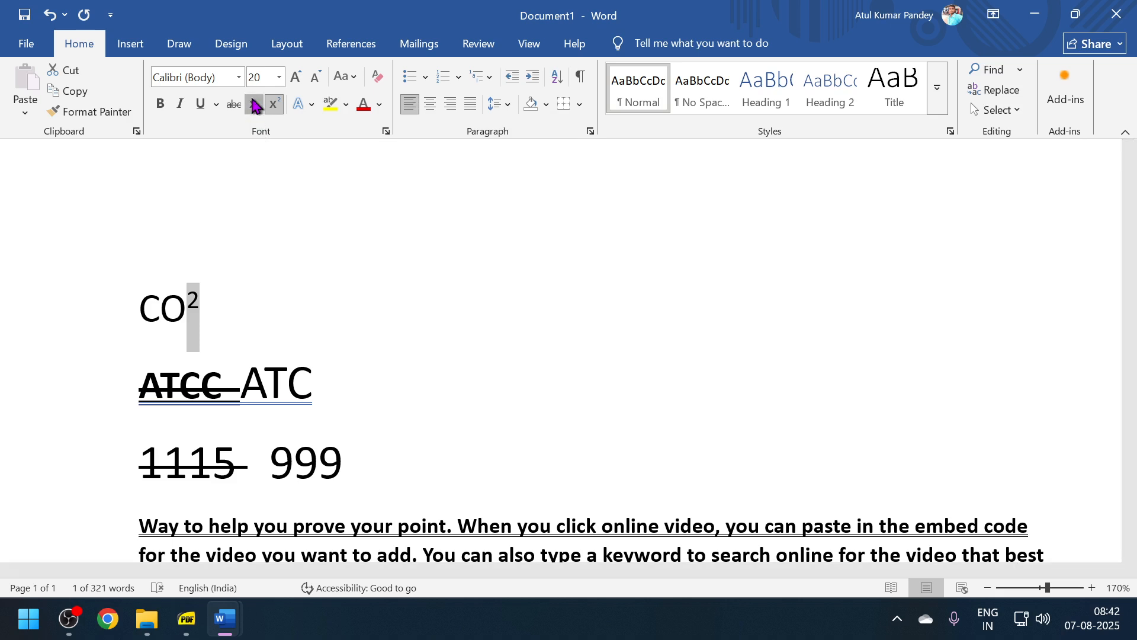
- Add the words IS GAS after CO2 and remove the subscript from only those words
{"action": "left_click", "coordinate": [224, 327]}
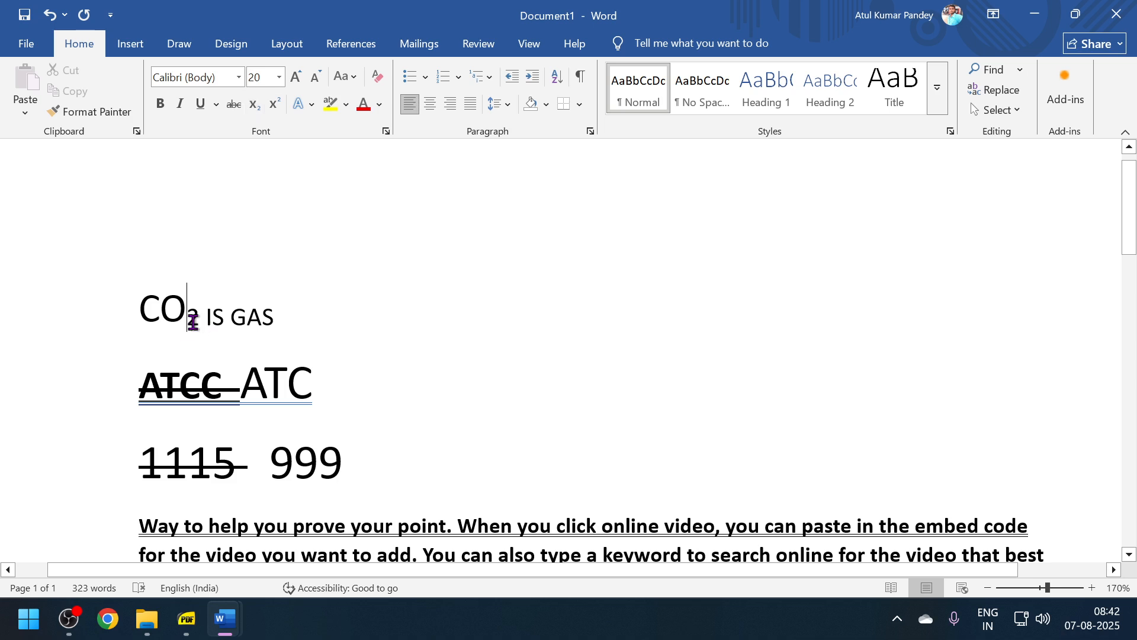
{"action": "left_click_drag", "start_coordinate": [196, 317], "coordinate": [277, 325]}
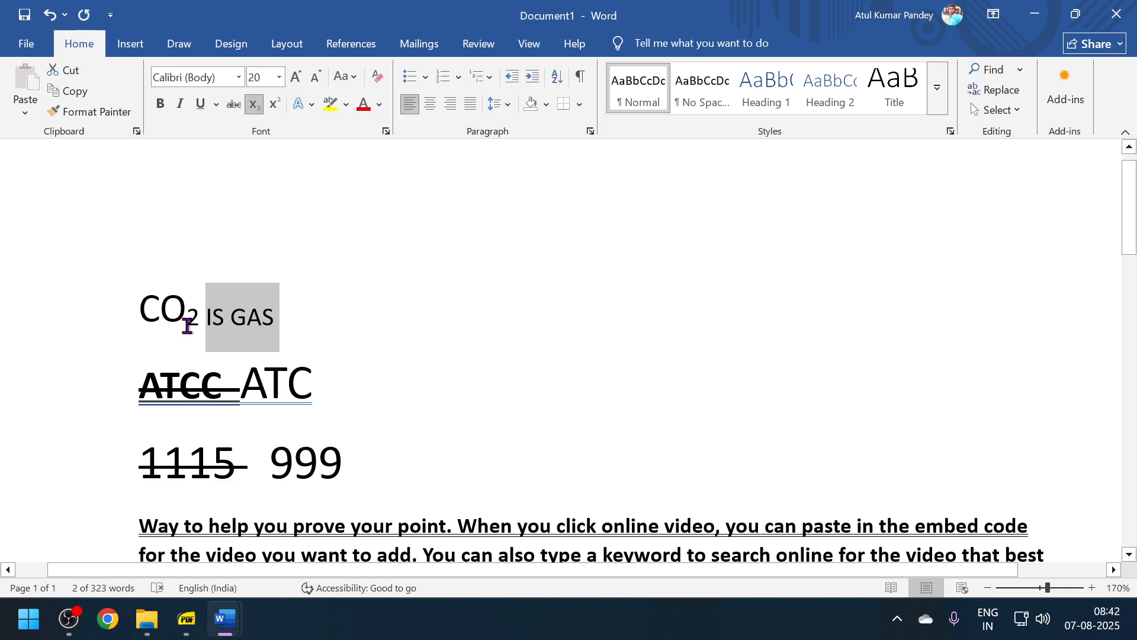
{"action": "left_click", "coordinate": [233, 323]}
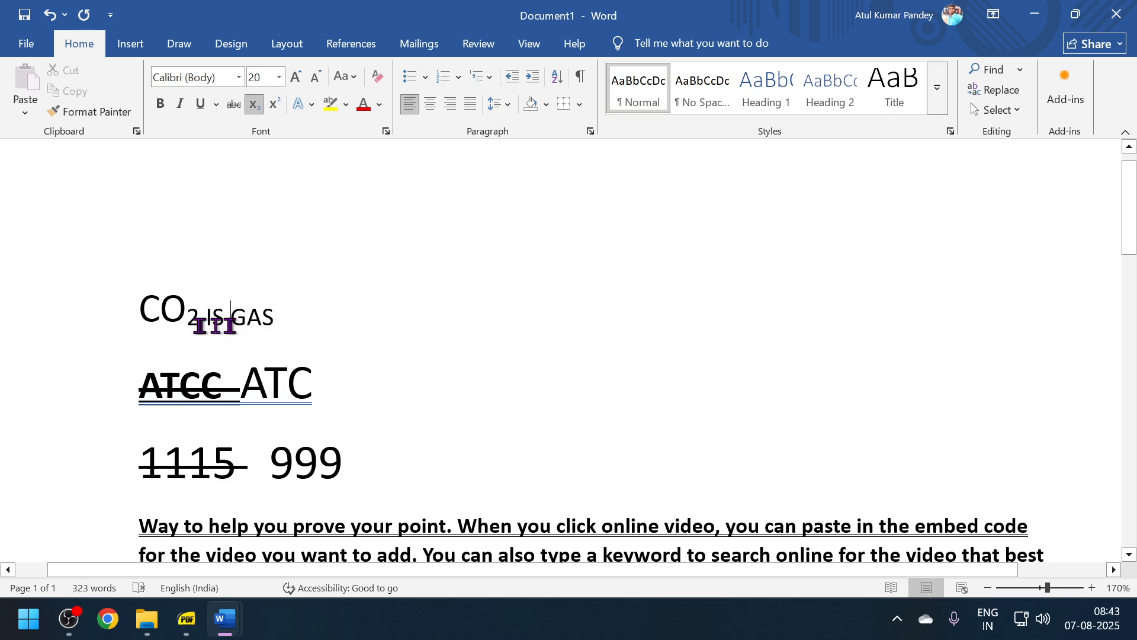
{"action": "left_click_drag", "start_coordinate": [280, 317], "coordinate": [216, 326]}
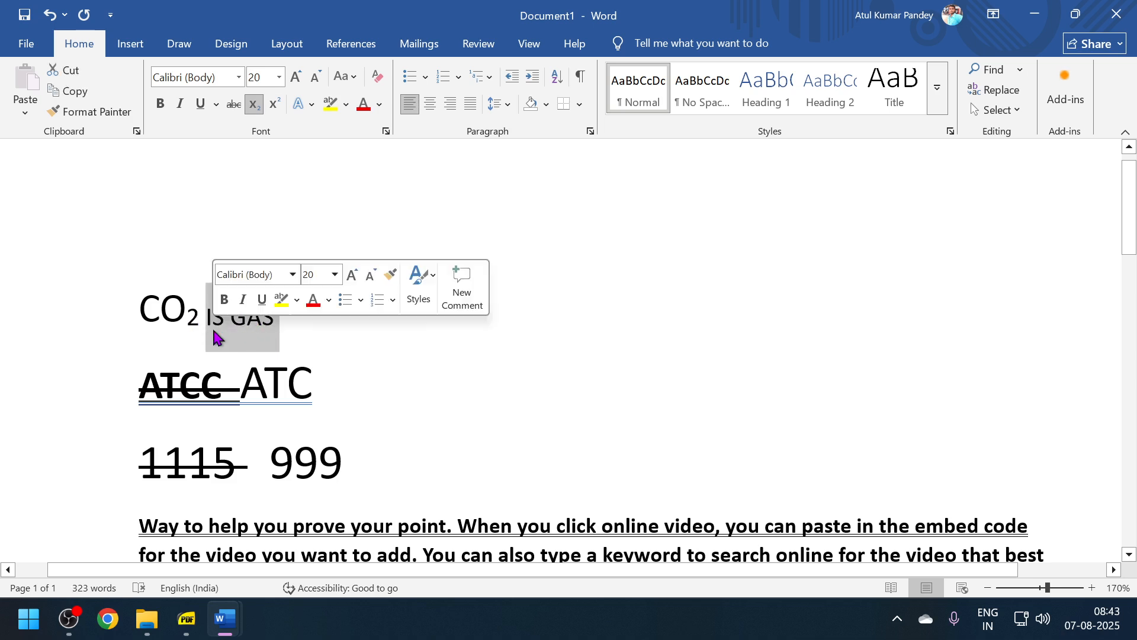
{"action": "left_click", "coordinate": [254, 106]}
{"action": "left_click", "coordinate": [270, 308]}
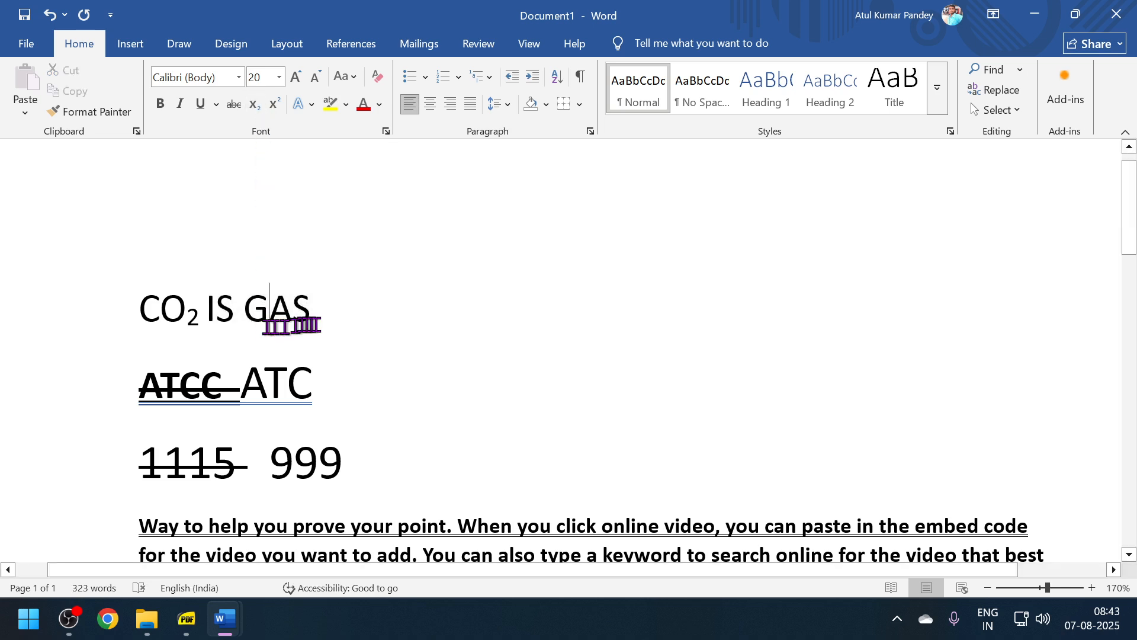
- Delete IS GAS, turn off subscript after the 2 in CO2, and enter DSFDFD there as normal text
{"action": "double_click", "coordinate": [305, 314]}
{"action": "key", "text": "BackSpace"}
{"action": "key", "text": "BackSpace"}
{"action": "key", "text": "BackSpace"}
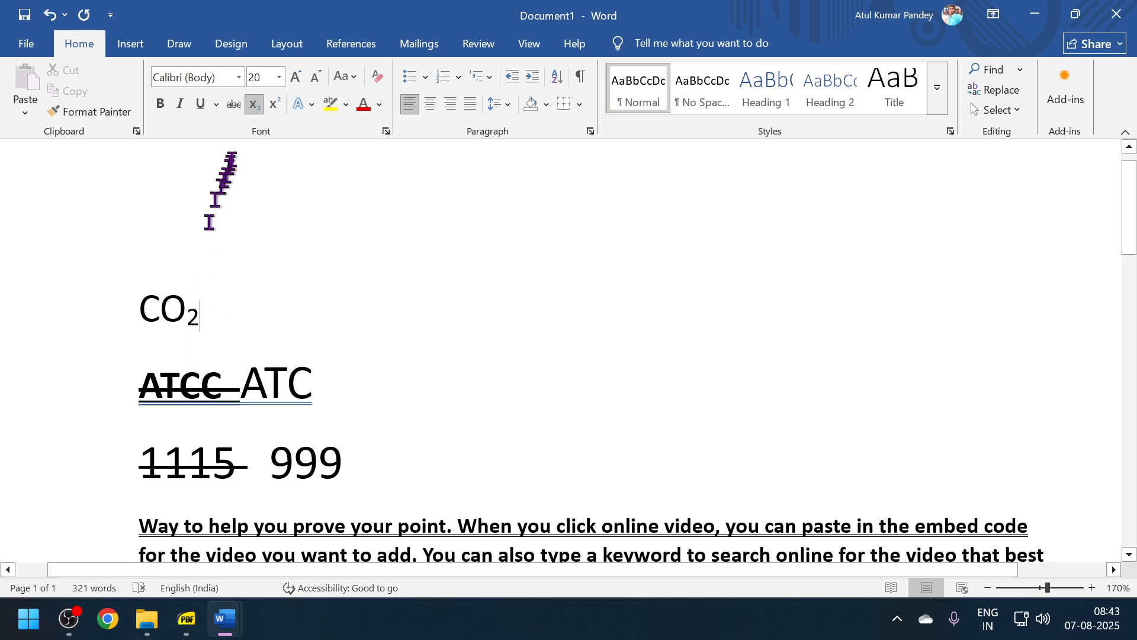
{"action": "left_click", "coordinate": [253, 108]}
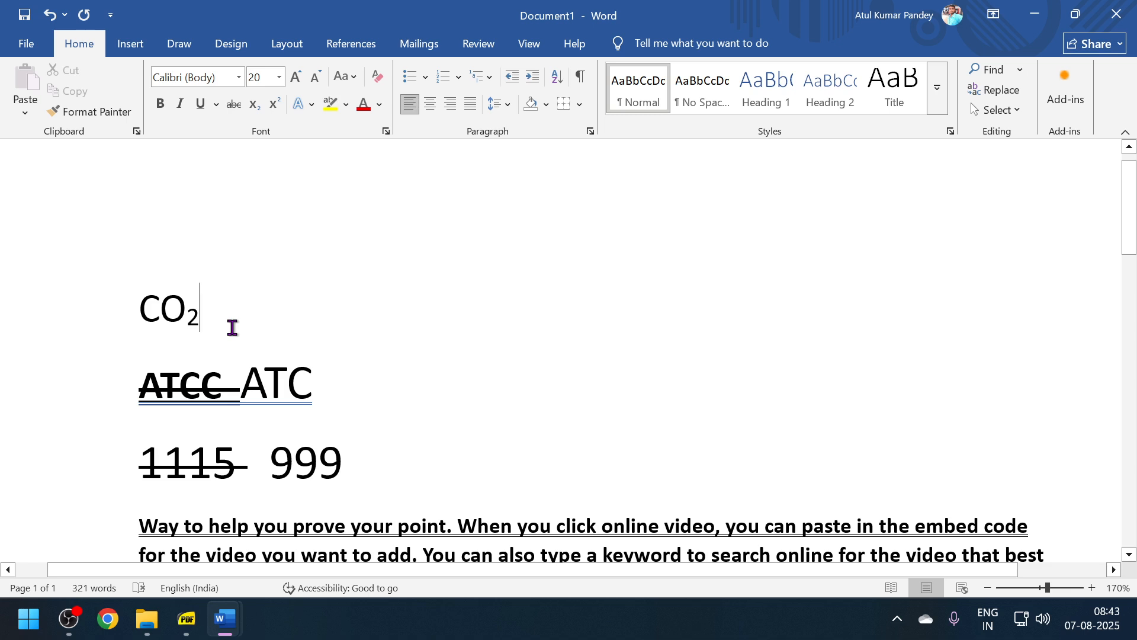
{"action": "type", "text": "DSFDFD"}
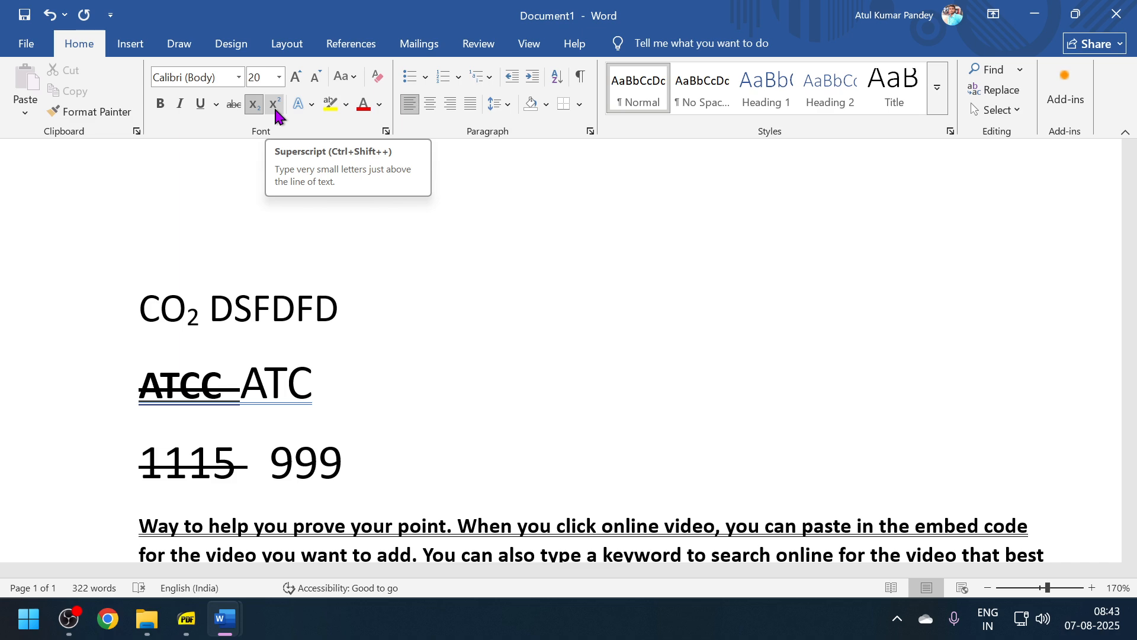
- Apply the gold text effect from the 1115 999 line through "for the video you want to add"
{"action": "left_click", "coordinate": [298, 112]}
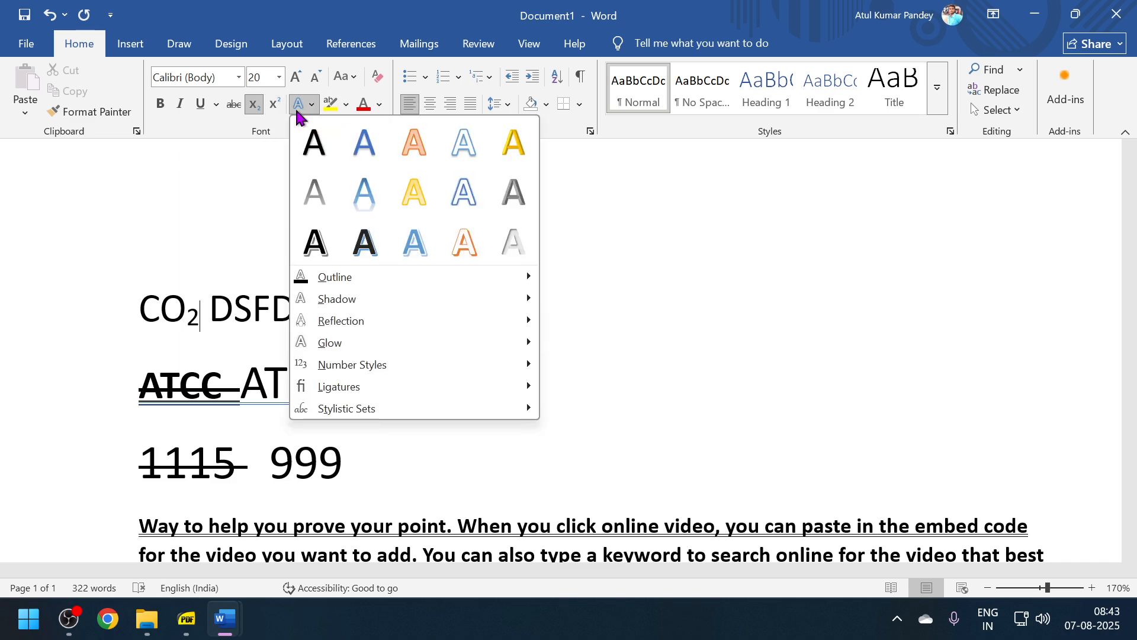
{"action": "left_click", "coordinate": [230, 502]}
{"action": "scroll", "coordinate": [160, 254], "scroll_direction": "down", "scroll_amount": 5}
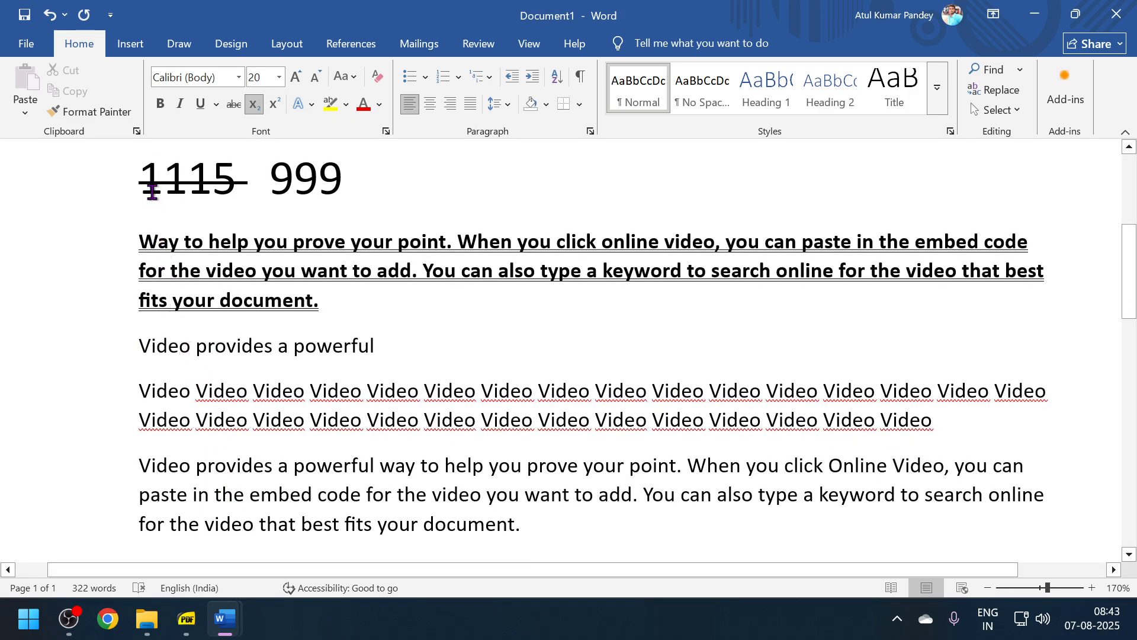
{"action": "left_click_drag", "start_coordinate": [152, 191], "coordinate": [414, 273]}
{"action": "left_click", "coordinate": [313, 107]}
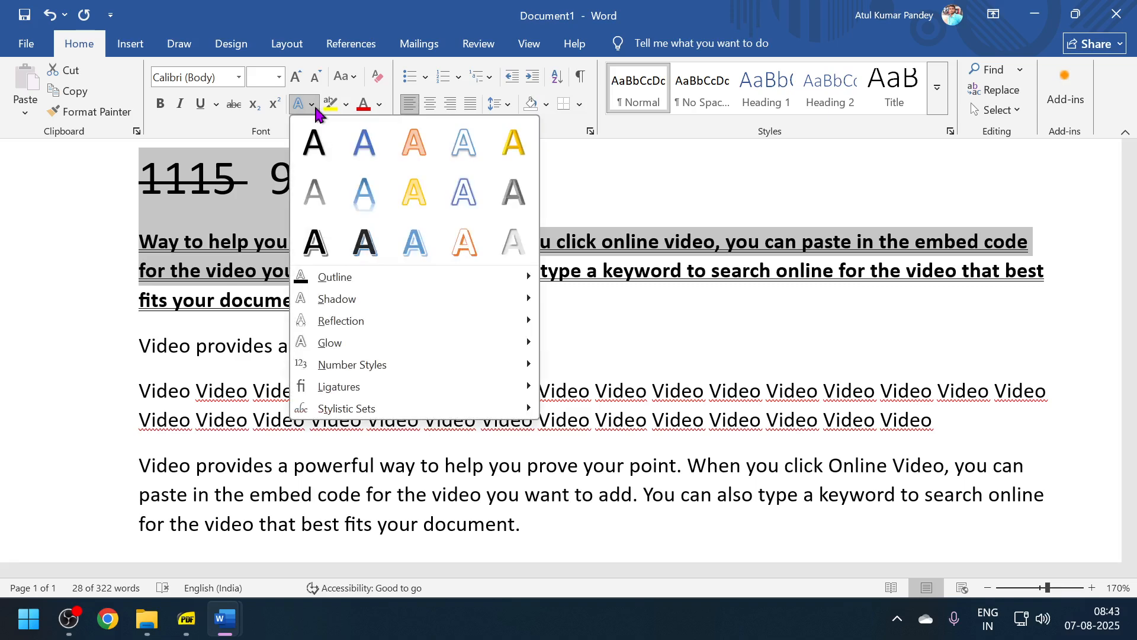
{"action": "left_click", "coordinate": [498, 153]}
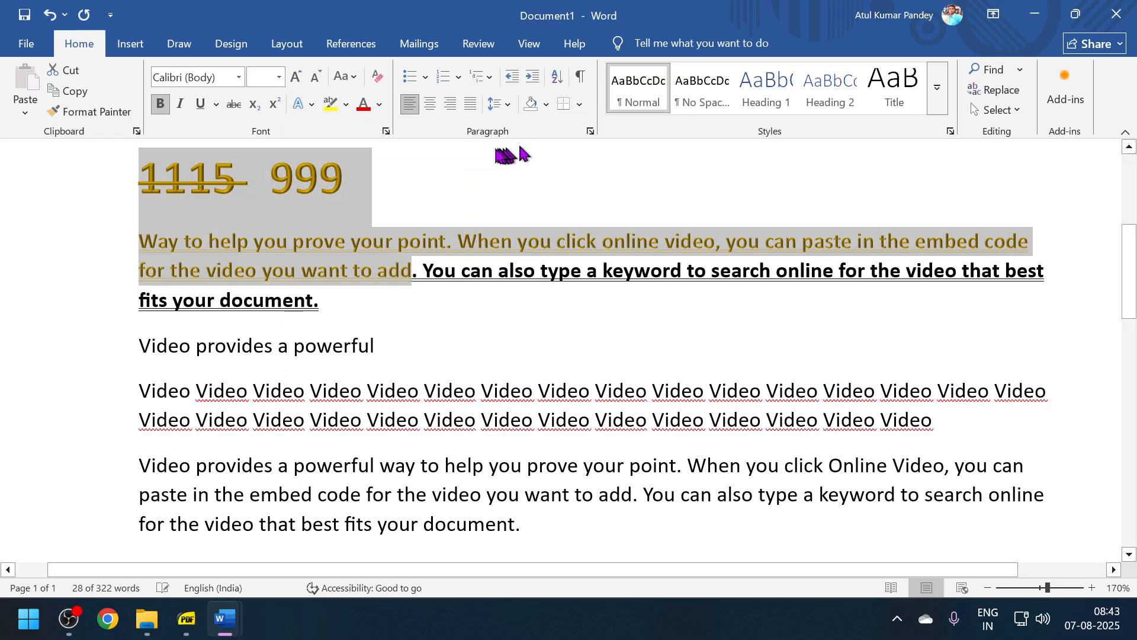
- Replace the gold text effect on the selected text with the light orange fill and orange outline effect
{"action": "left_click", "coordinate": [314, 107]}
{"action": "mouse_move", "coordinate": [332, 299]}
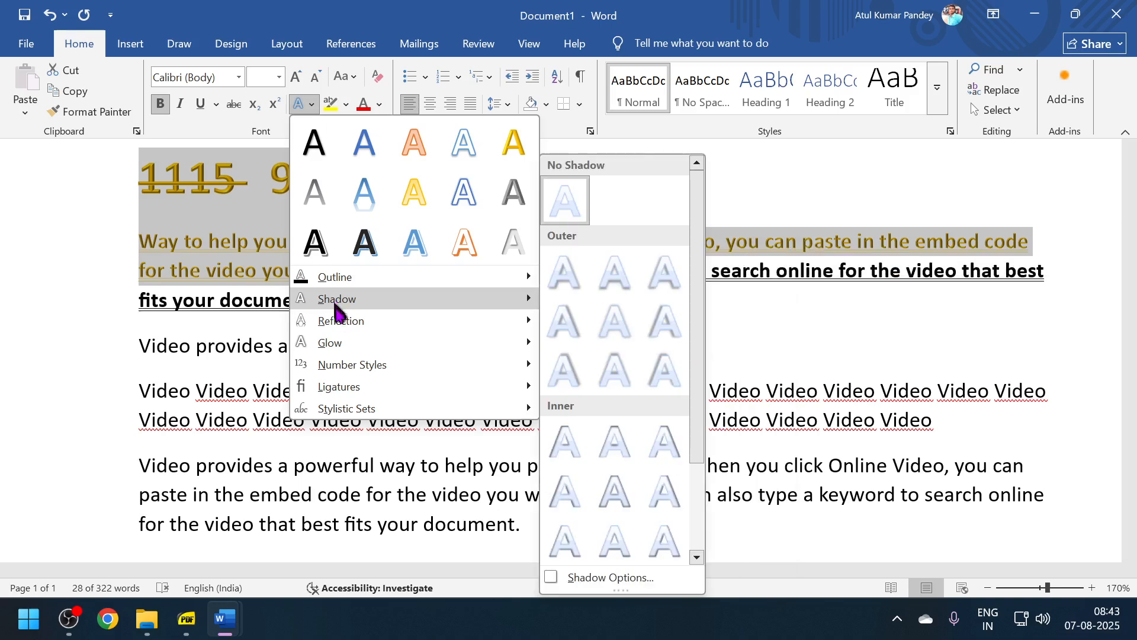
{"action": "mouse_move", "coordinate": [340, 366]}
{"action": "left_click", "coordinate": [415, 142]}
{"action": "left_click", "coordinate": [404, 313]}
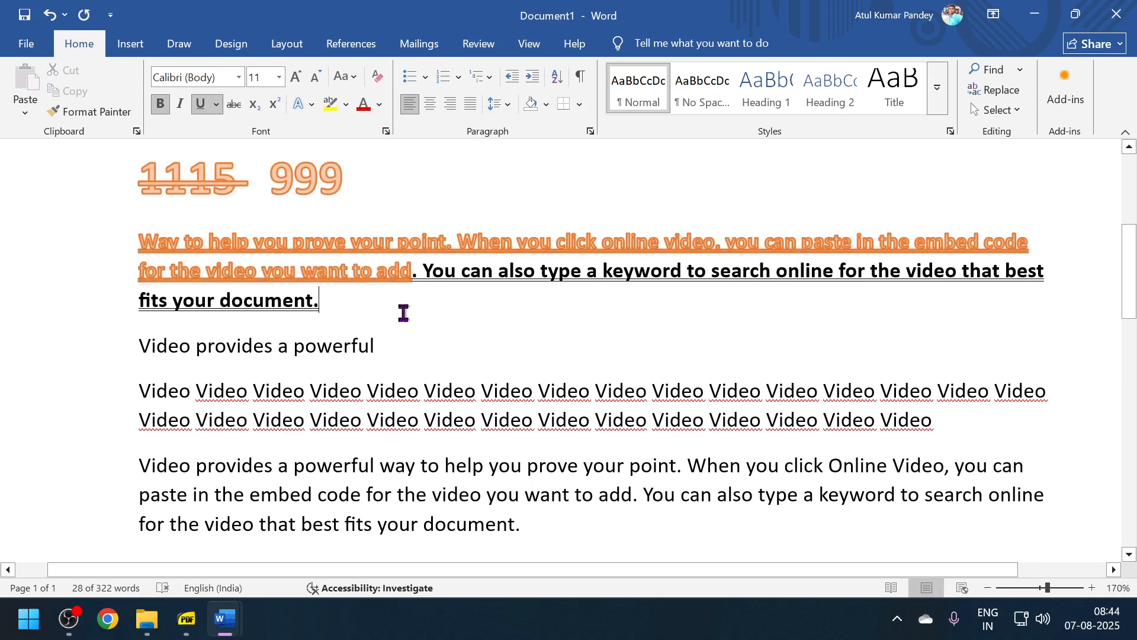
- Highlight the word "powerful" in the "Video provides a powerful" line in bright green
{"action": "left_click", "coordinate": [359, 533]}
{"action": "double_click", "coordinate": [304, 356]}
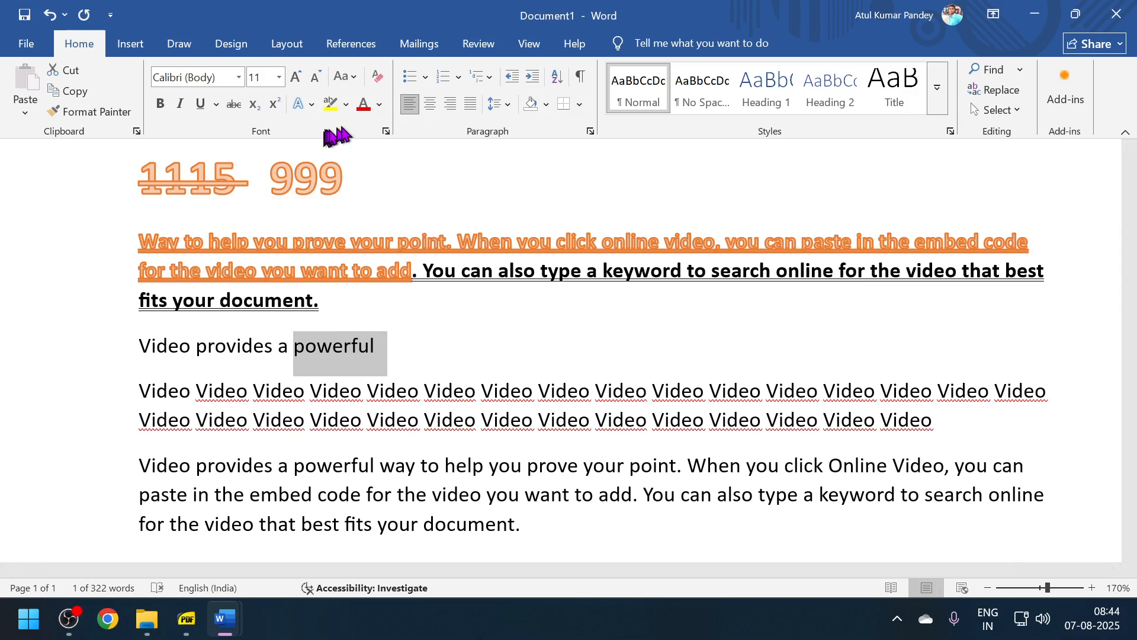
{"action": "left_click", "coordinate": [346, 105]}
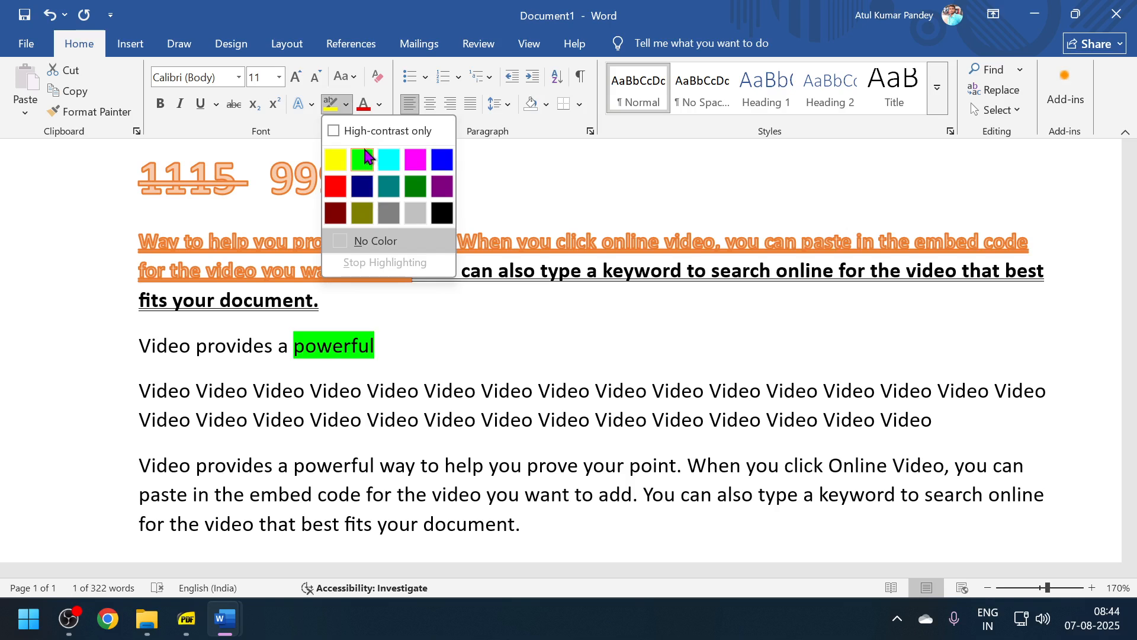
{"action": "left_click", "coordinate": [363, 158]}
{"action": "left_click", "coordinate": [379, 351]}
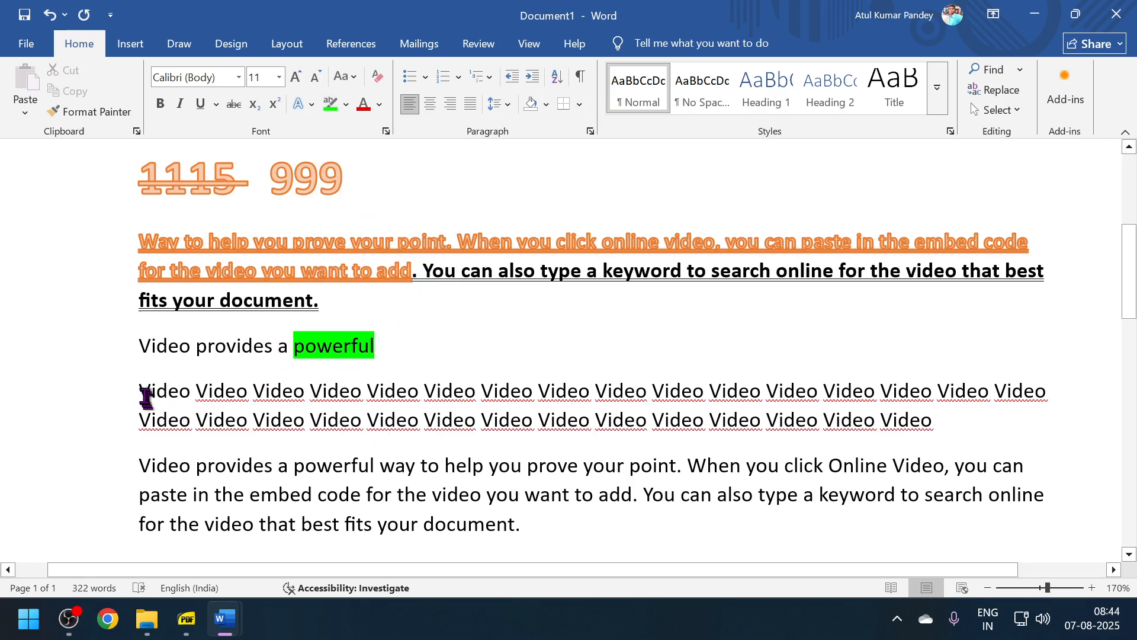
- Give the whole repeated Video paragraph a custom light blue font color, #7AB3F2
{"action": "left_click_drag", "start_coordinate": [142, 391], "coordinate": [966, 418]}
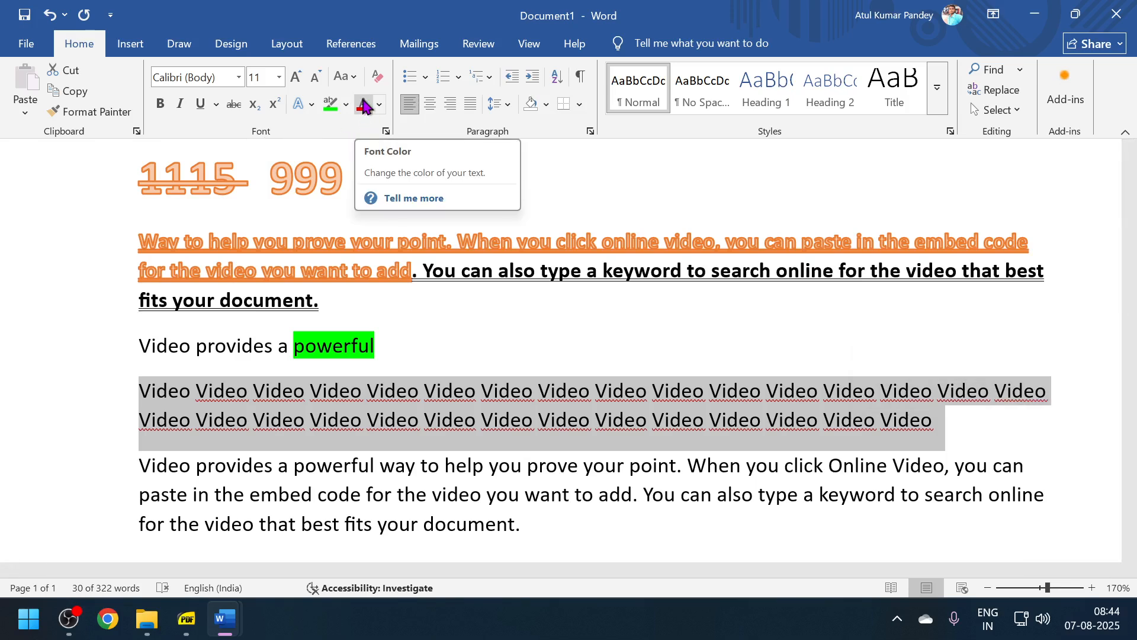
{"action": "left_click", "coordinate": [379, 106]}
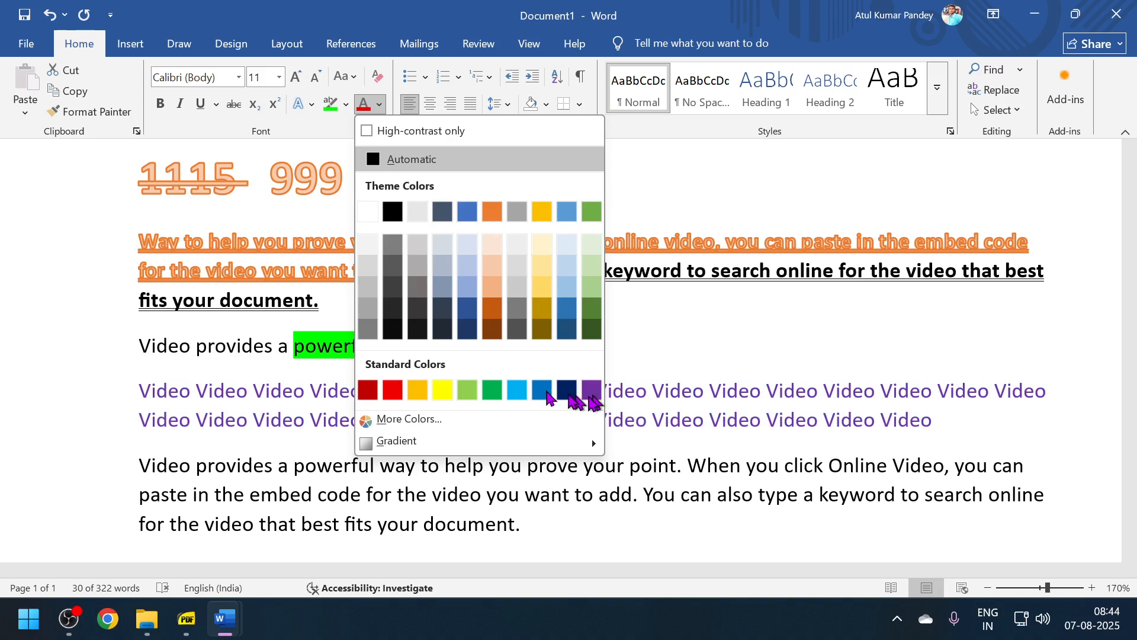
{"action": "left_click", "coordinate": [385, 419]}
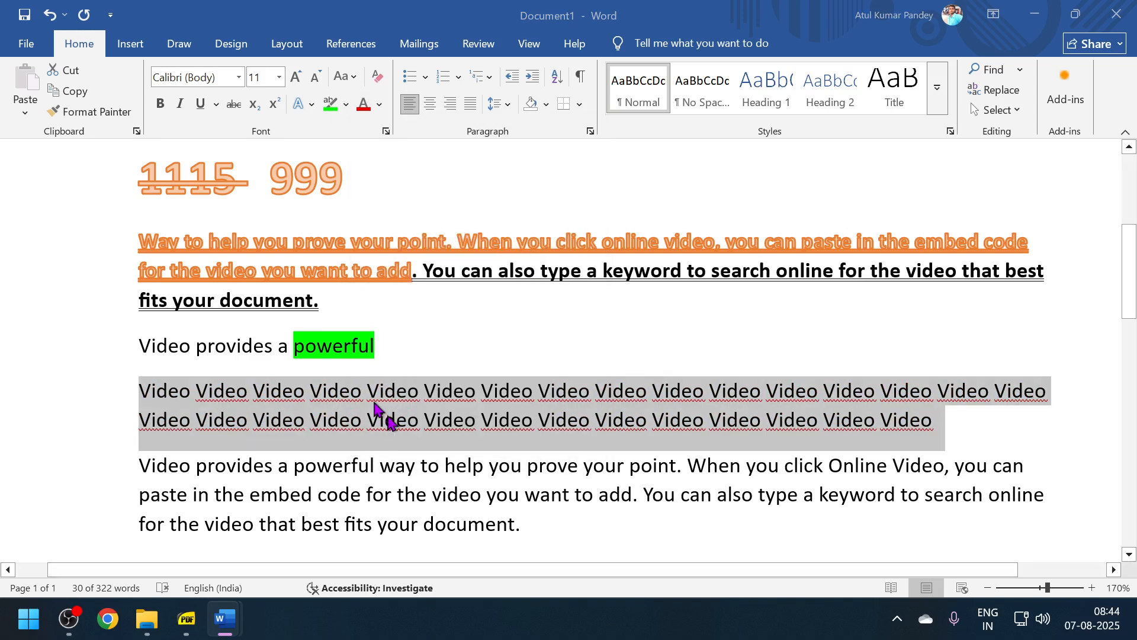
{"action": "left_click", "coordinate": [496, 262]}
{"action": "left_click", "coordinate": [515, 187]}
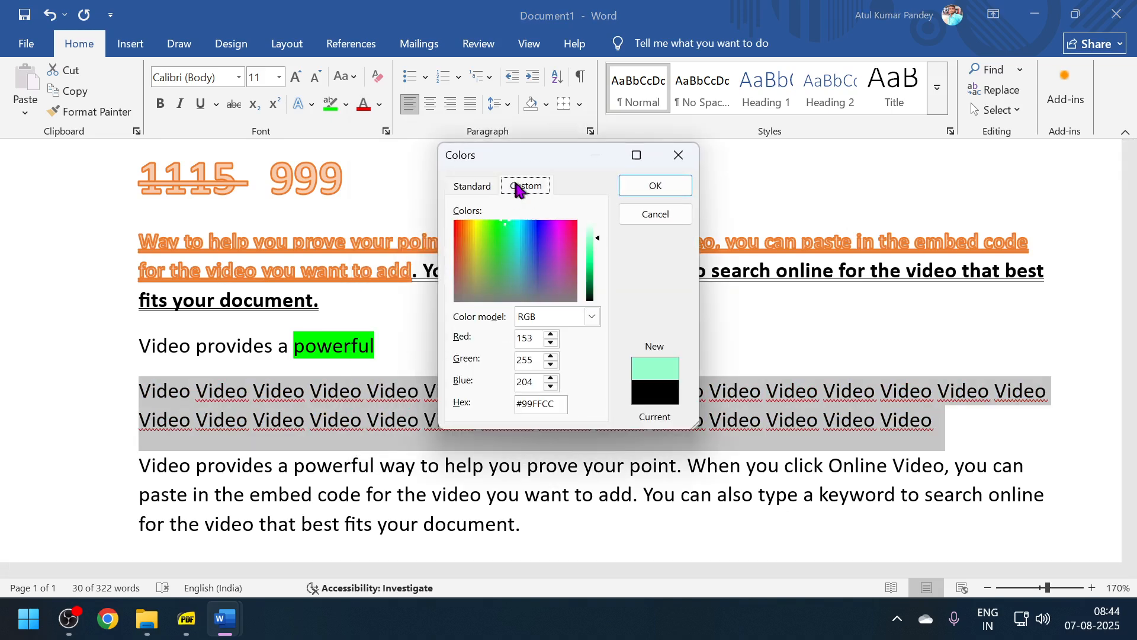
{"action": "left_click", "coordinate": [515, 245]}
{"action": "left_click_drag", "start_coordinate": [466, 231], "coordinate": [526, 234]}
{"action": "left_click_drag", "start_coordinate": [595, 244], "coordinate": [599, 240]}
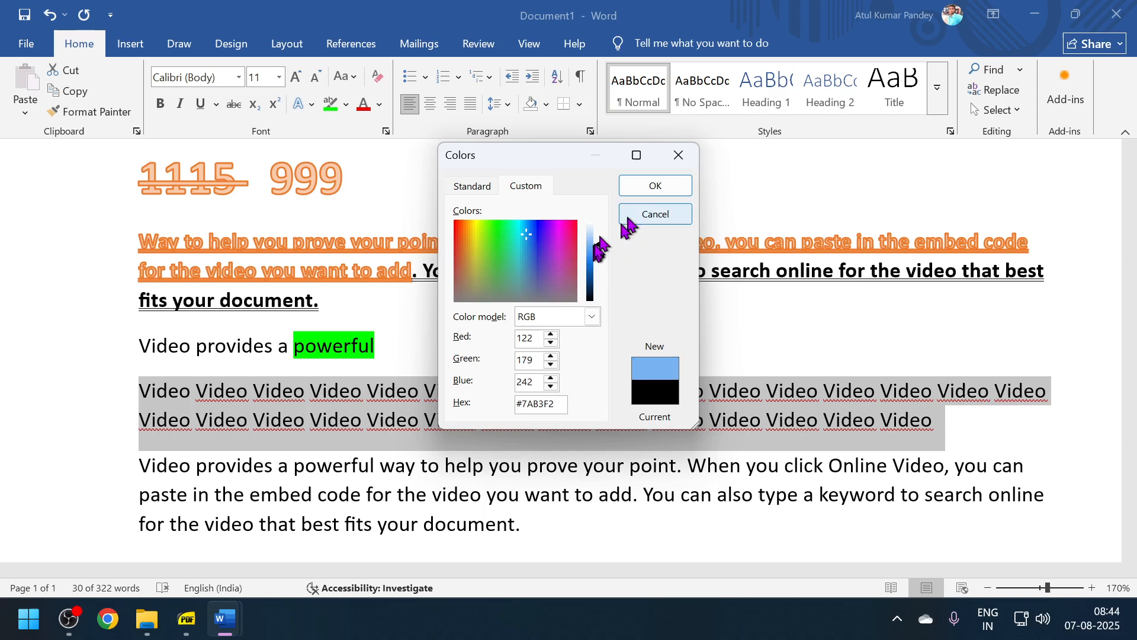
{"action": "left_click", "coordinate": [652, 184]}
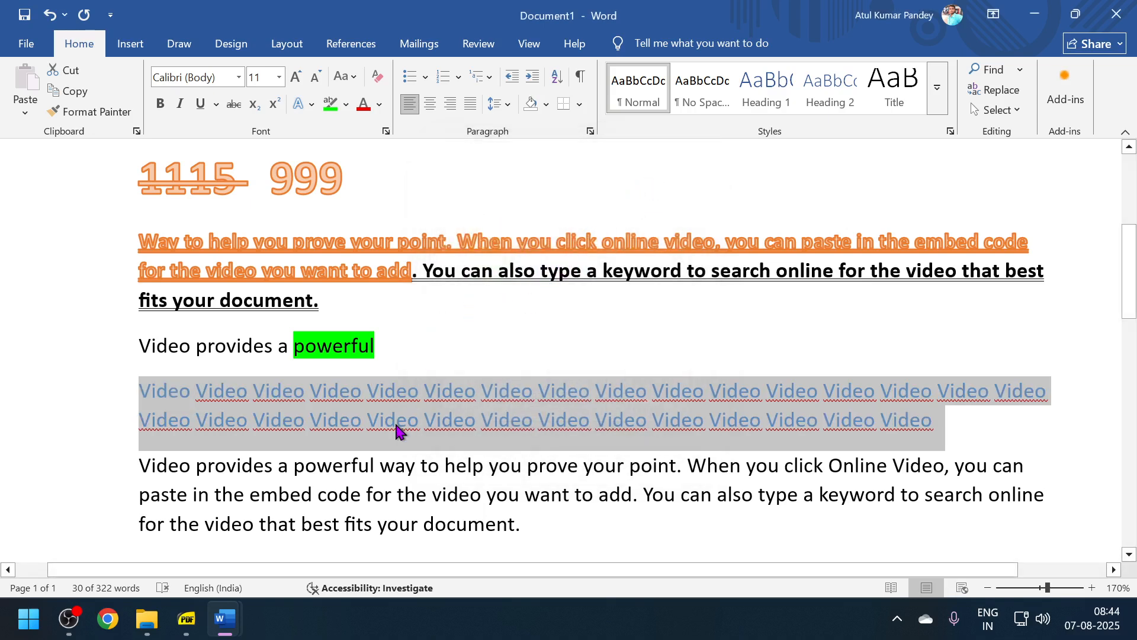
- Change the repeated Video paragraph's text fill to a gradient fill and set its first stop to yellow
{"action": "left_click", "coordinate": [379, 104]}
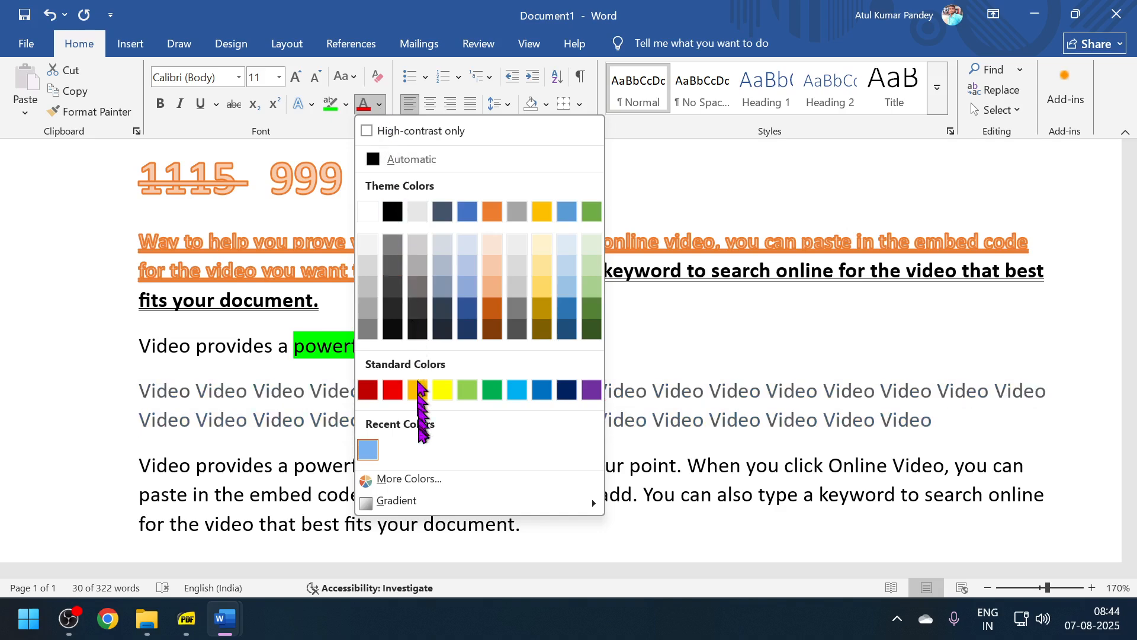
{"action": "mouse_move", "coordinate": [424, 501]}
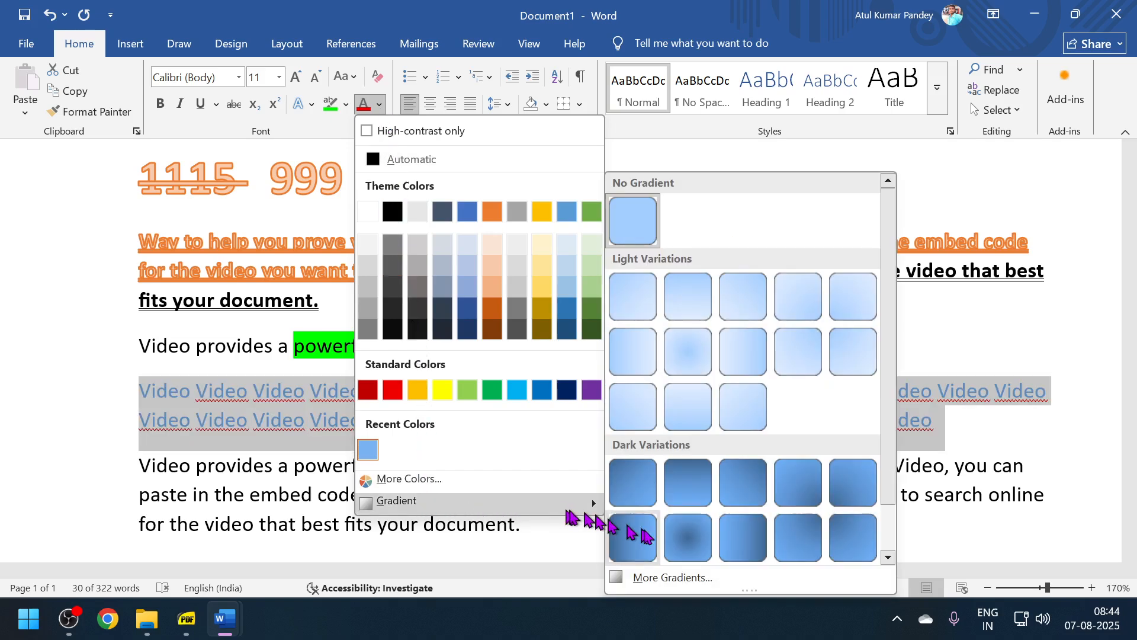
{"action": "left_click", "coordinate": [660, 574]}
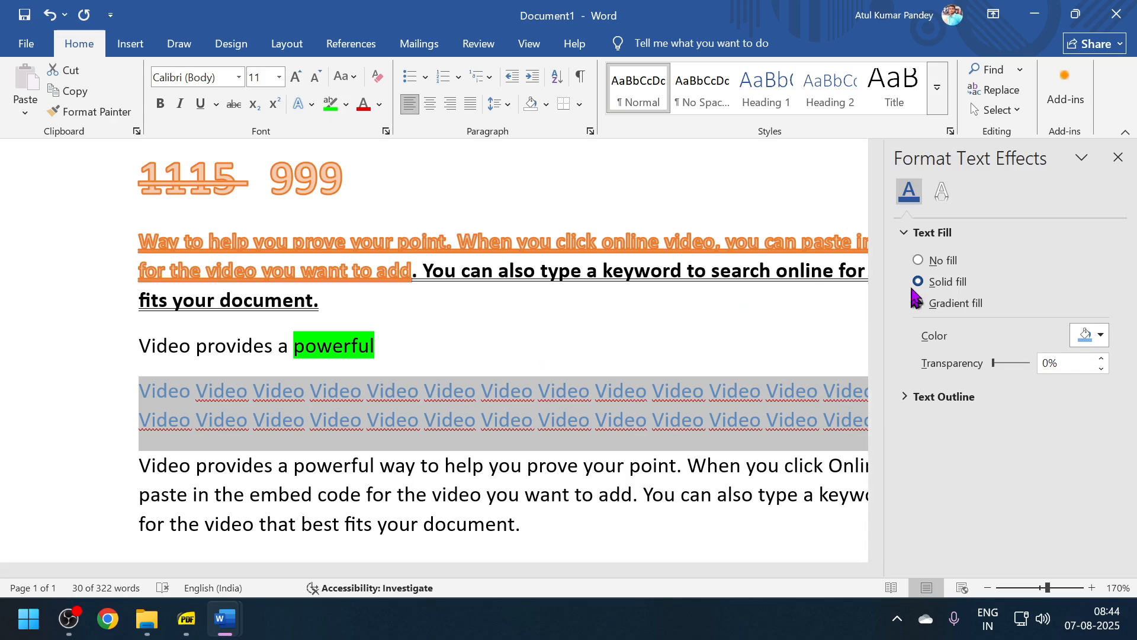
{"action": "left_click", "coordinate": [931, 308]}
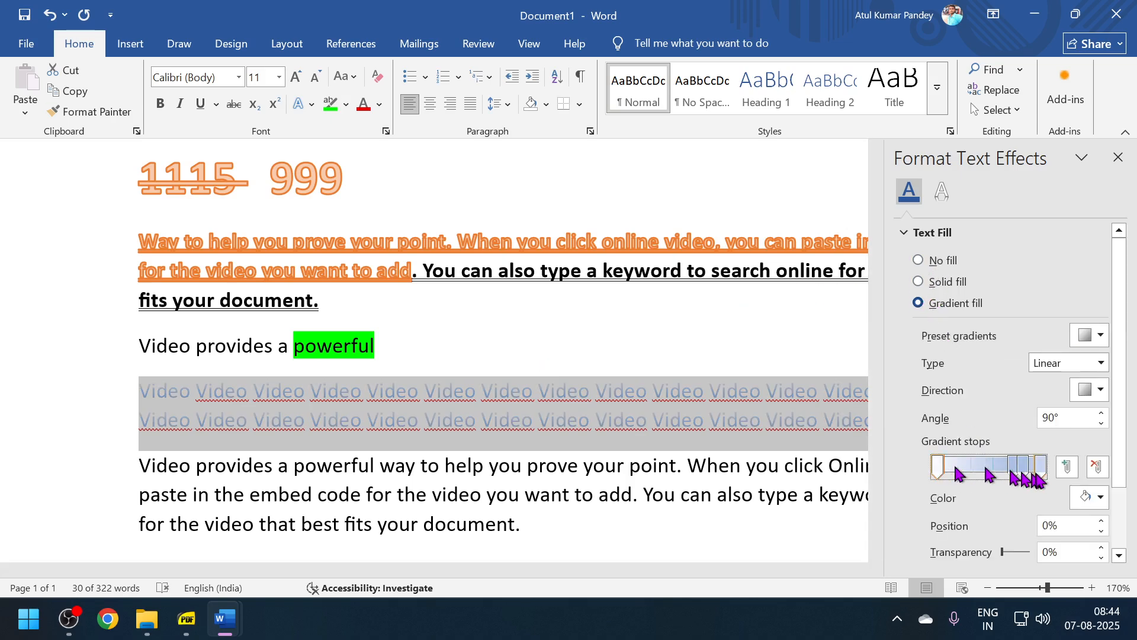
{"action": "left_click", "coordinate": [1095, 505]}
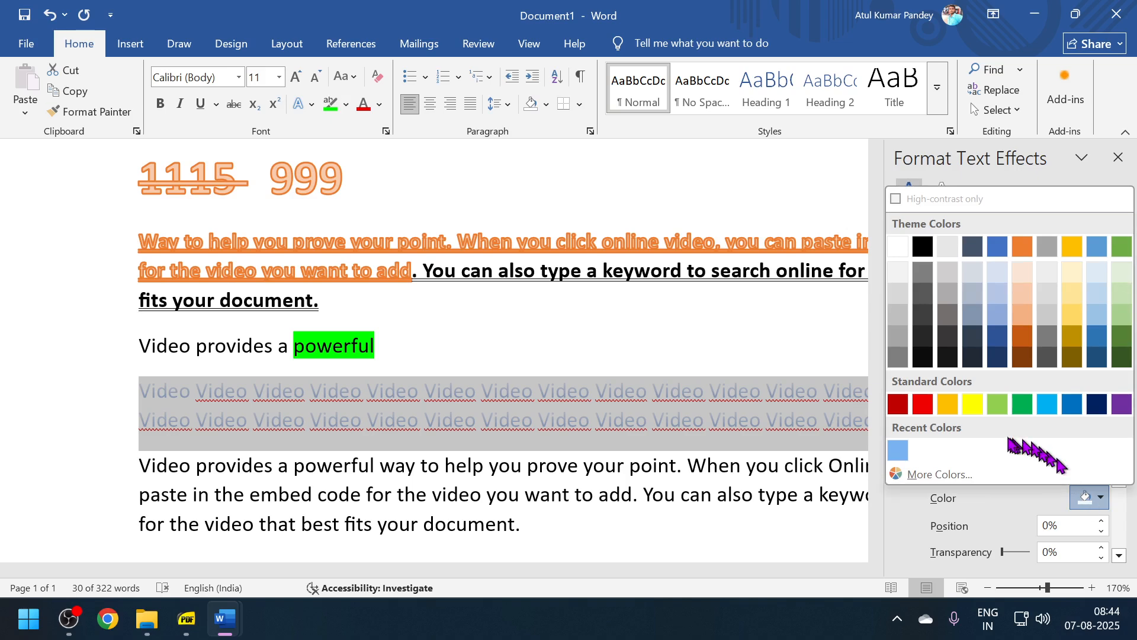
{"action": "left_click", "coordinate": [972, 408]}
- Set the gradient stop at 74% to green
{"action": "left_click", "coordinate": [1014, 468]}
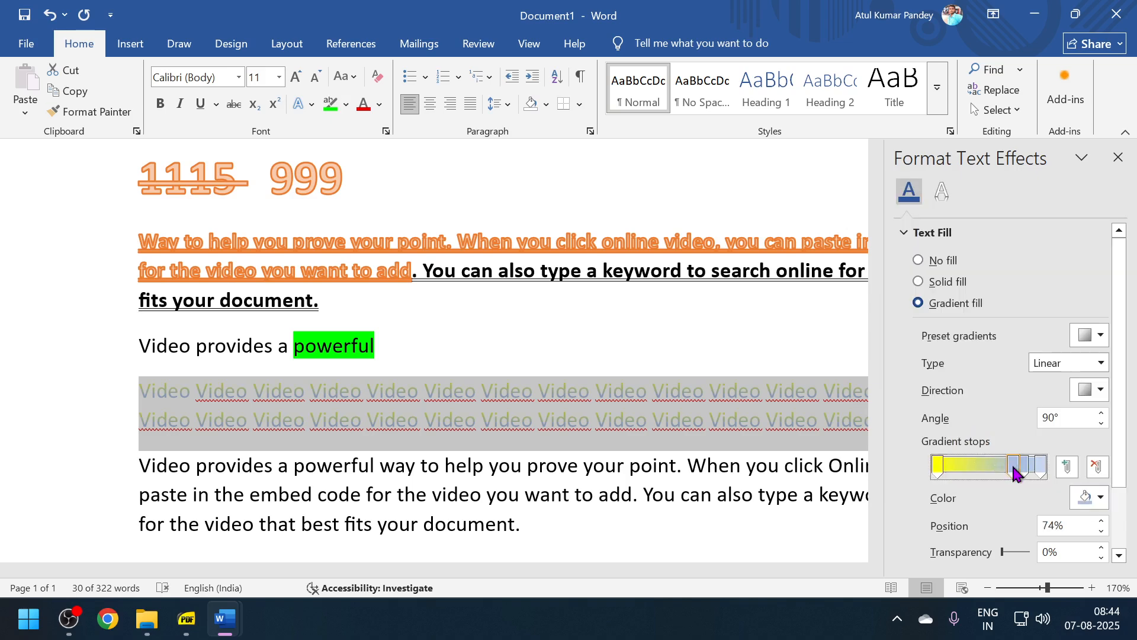
{"action": "left_click", "coordinate": [1093, 500]}
{"action": "left_click", "coordinate": [1023, 405]}
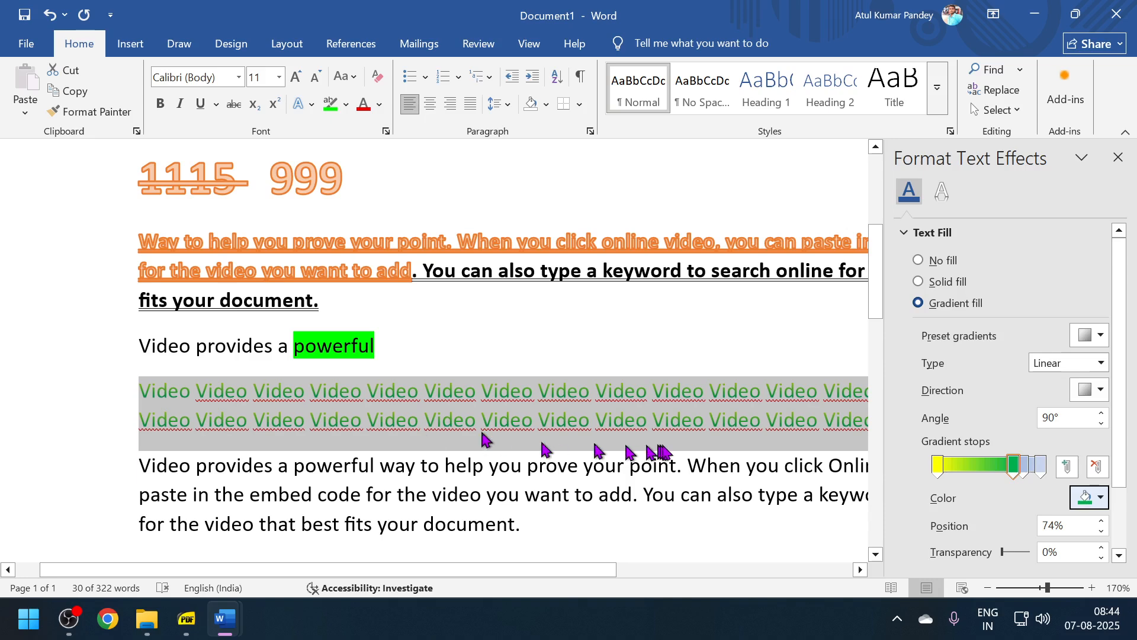
- Remove the gradient stops at 83% and 100%, close the text effects settings, and deselect the paragraph
{"action": "left_click", "coordinate": [1026, 468]}
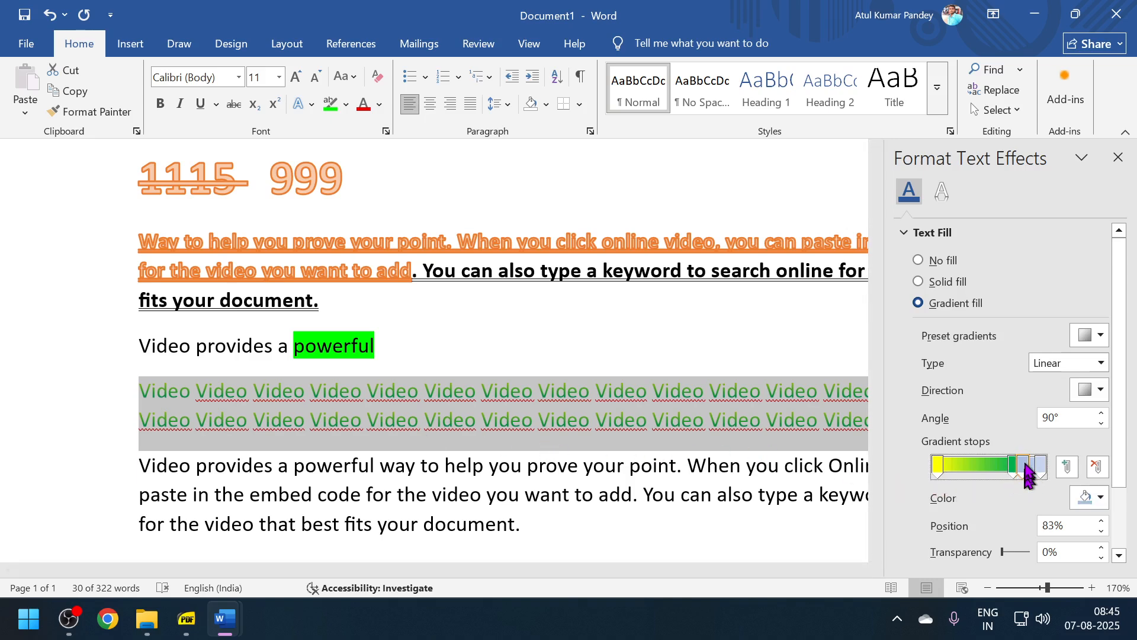
{"action": "left_click", "coordinate": [1097, 468]}
{"action": "left_click", "coordinate": [1045, 468]}
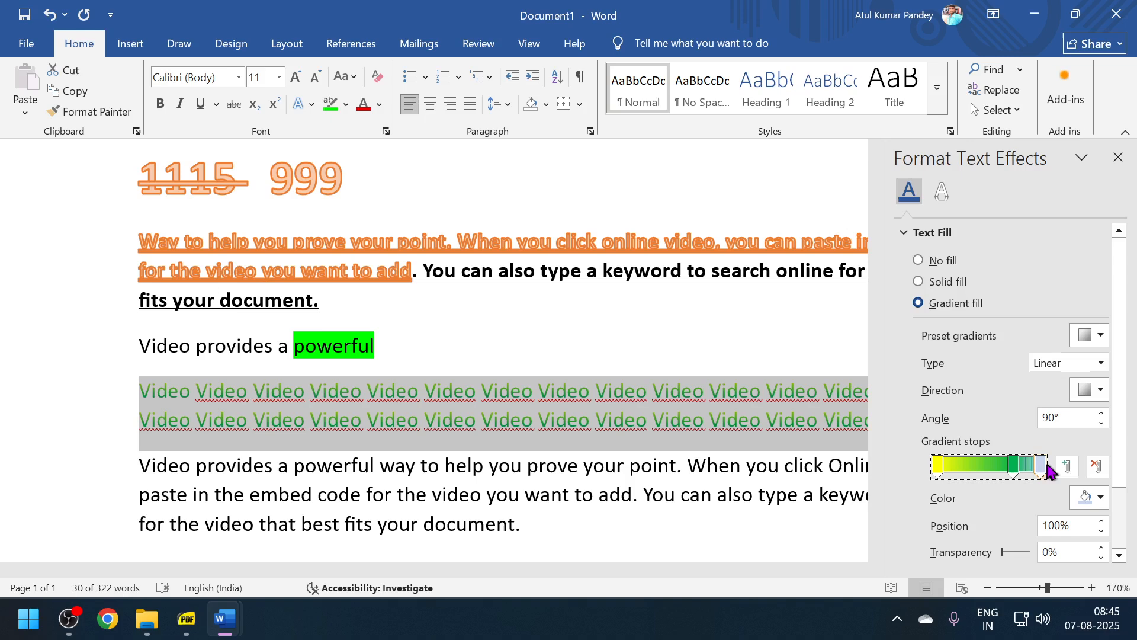
{"action": "left_click", "coordinate": [1094, 468]}
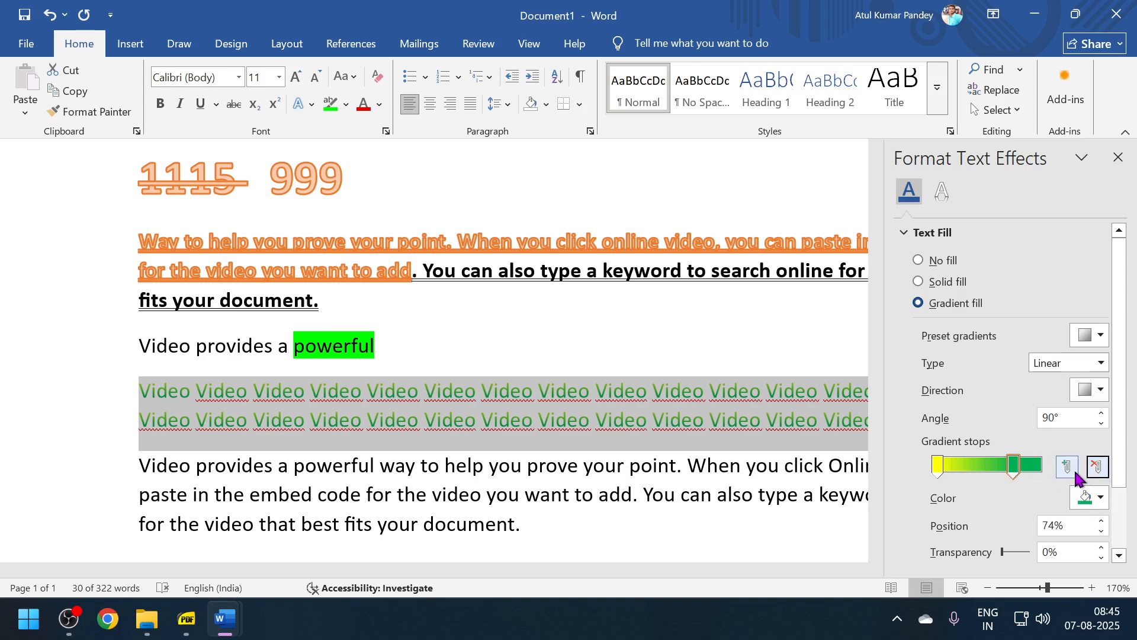
{"action": "scroll", "coordinate": [1013, 367], "scroll_direction": "down", "scroll_amount": 3}
{"action": "scroll", "coordinate": [1010, 492], "scroll_direction": "up", "scroll_amount": 3}
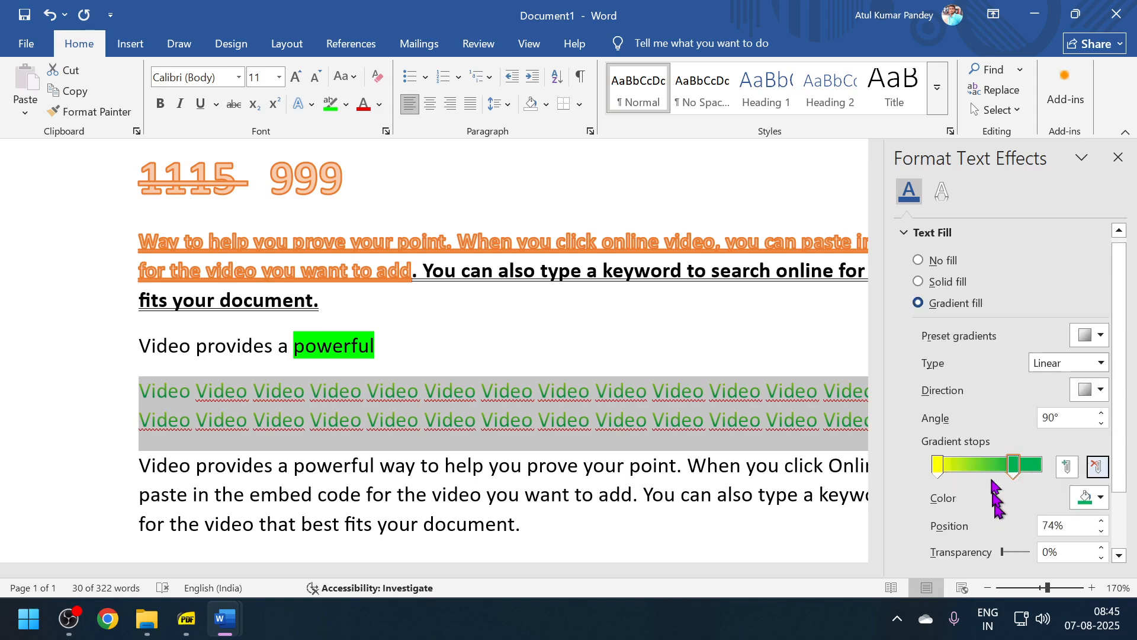
{"action": "left_click", "coordinate": [1119, 157]}
{"action": "left_click", "coordinate": [593, 438]}
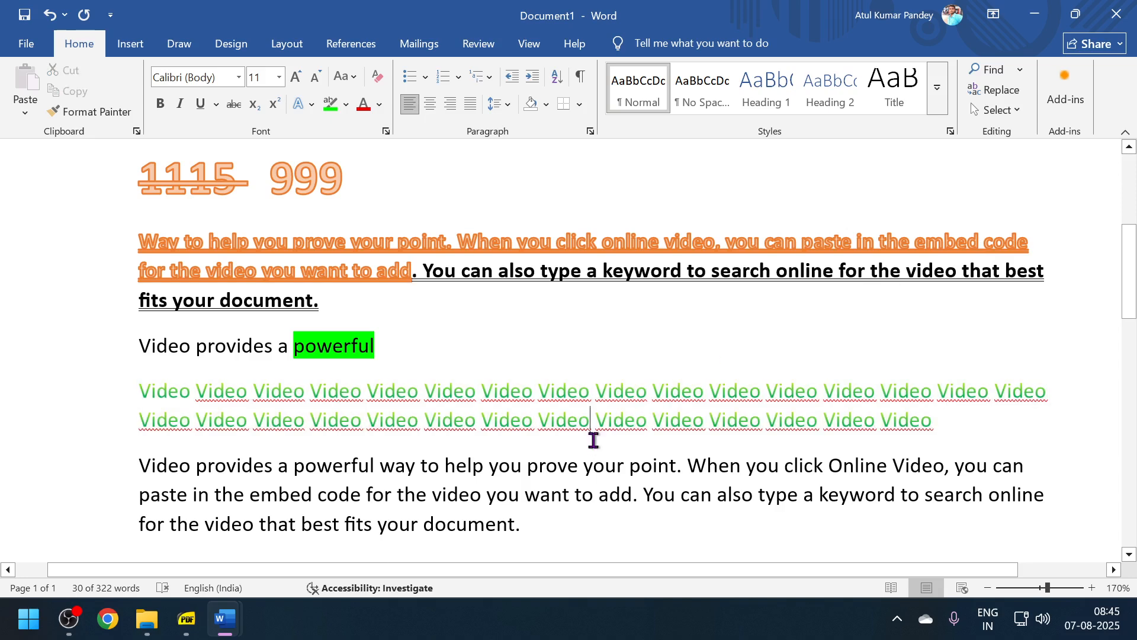
{"action": "left_click_drag", "start_coordinate": [146, 386], "coordinate": [598, 446]}
{"action": "left_click", "coordinate": [587, 497]}
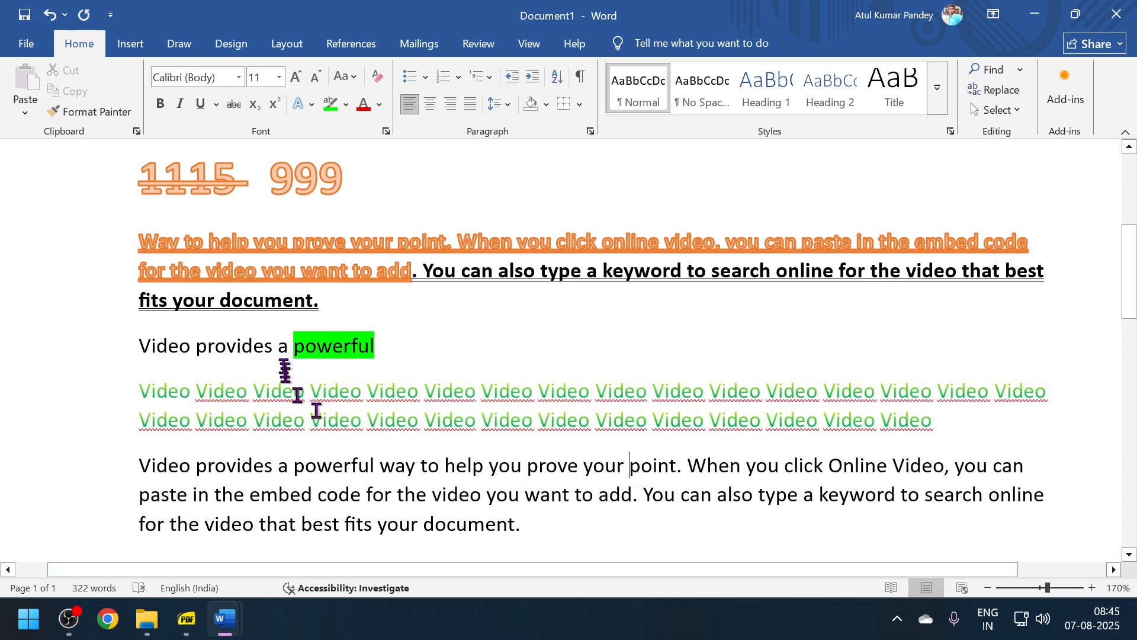
{"action": "scroll", "coordinate": [316, 410], "scroll_direction": "down", "scroll_amount": 3}
{"action": "scroll", "coordinate": [352, 263], "scroll_direction": "up", "scroll_amount": 7}
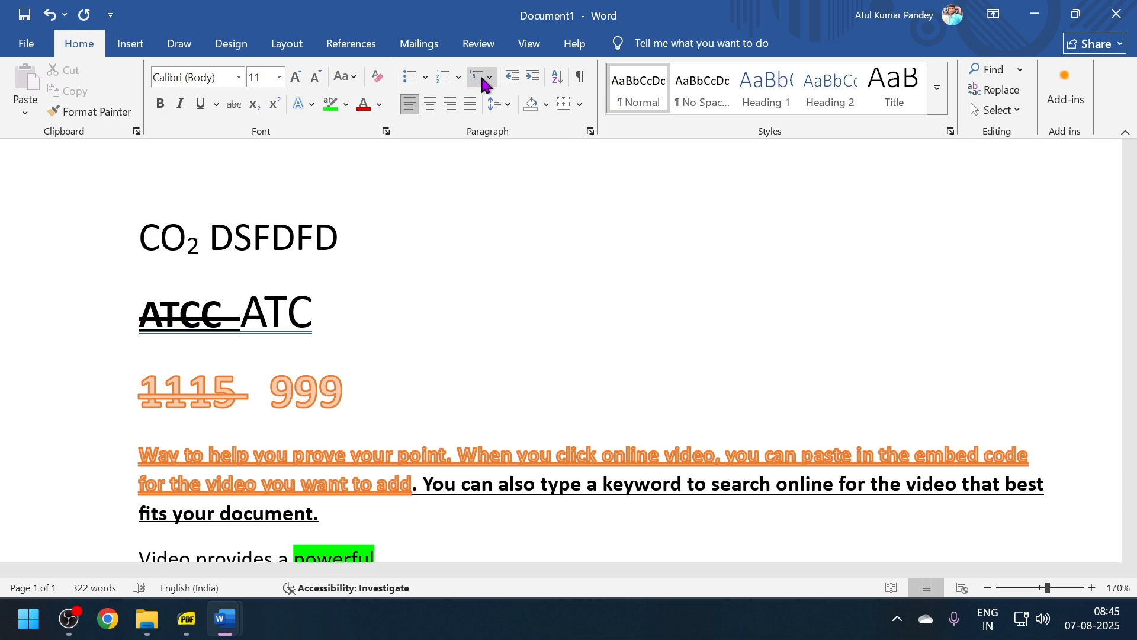
{"action": "scroll", "coordinate": [417, 111], "scroll_direction": "down", "scroll_amount": 1}
{"action": "scroll", "coordinate": [417, 119], "scroll_direction": "up", "scroll_amount": 1}
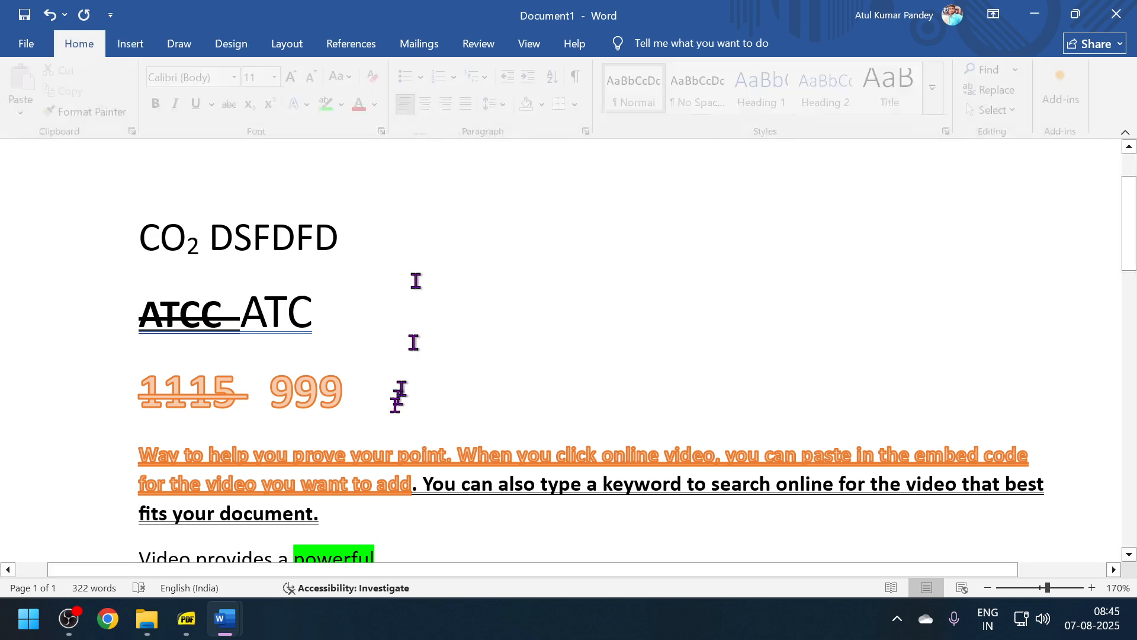
{"action": "scroll", "coordinate": [396, 405], "scroll_direction": "up", "scroll_amount": 3}
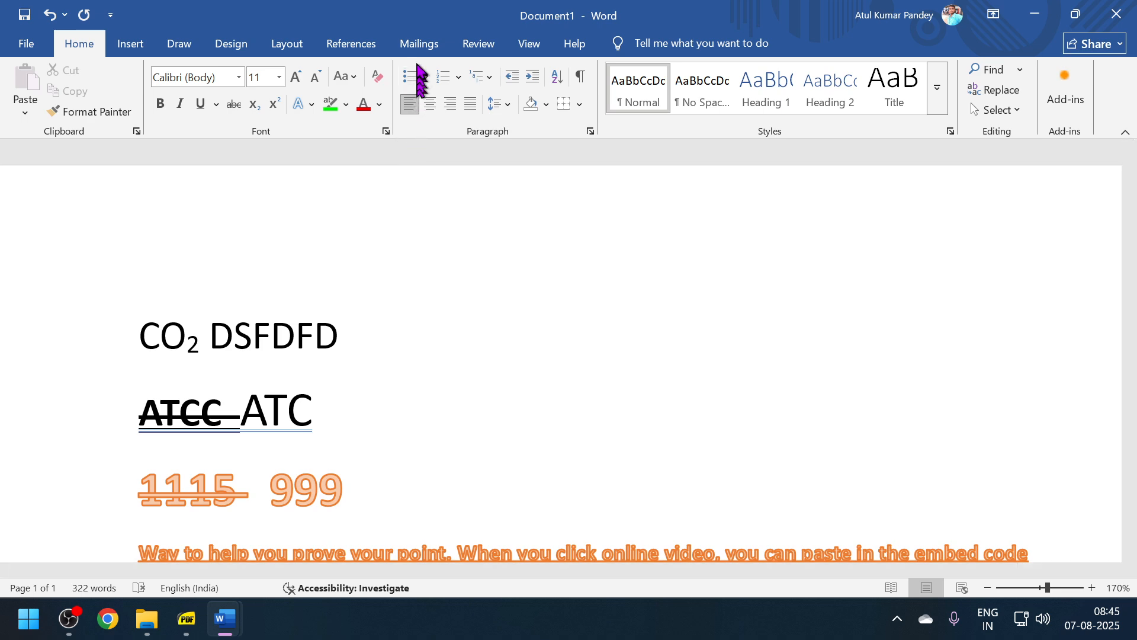
- Insert an empty paragraph above the CO2 line at the start of the document
{"action": "key", "text": "ctrl+a"}
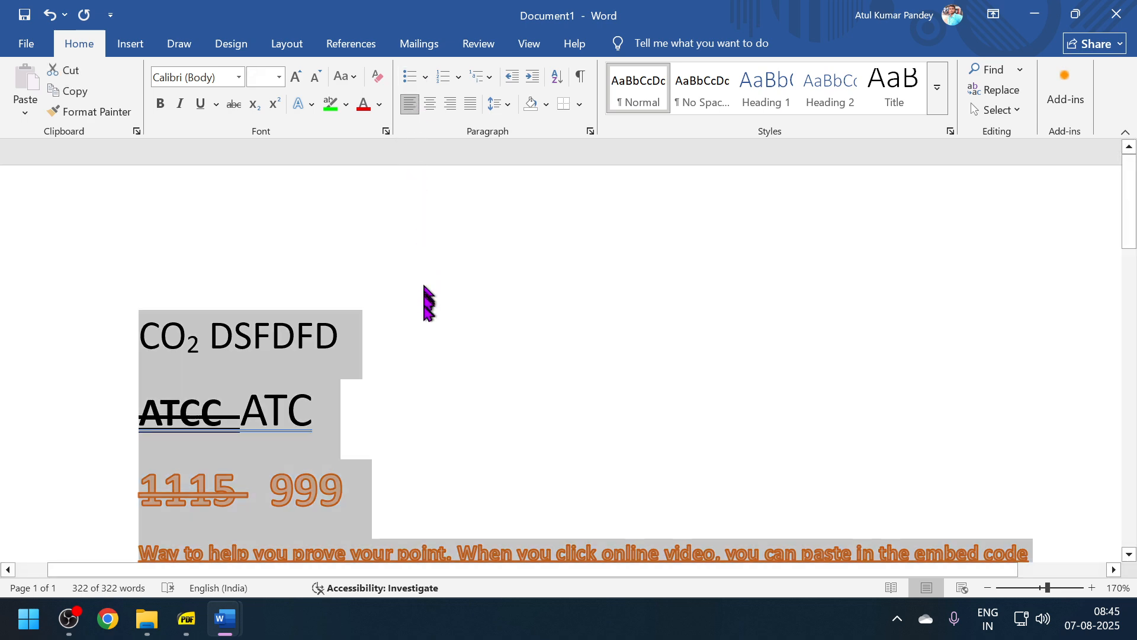
{"action": "left_click", "coordinate": [236, 298]}
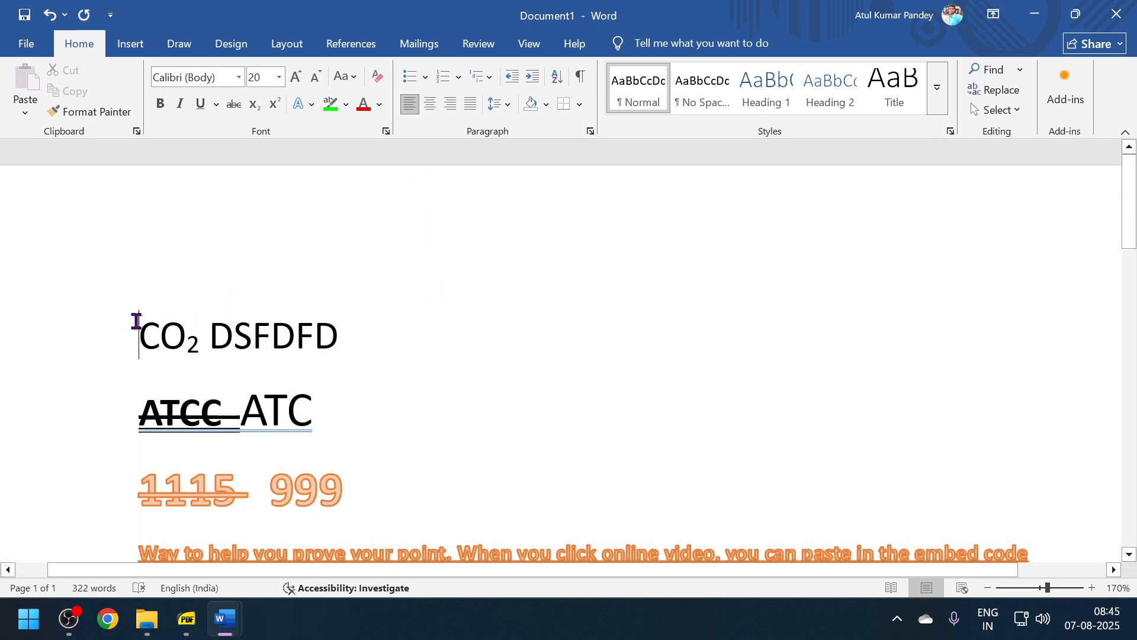
{"action": "key", "text": "Return"}
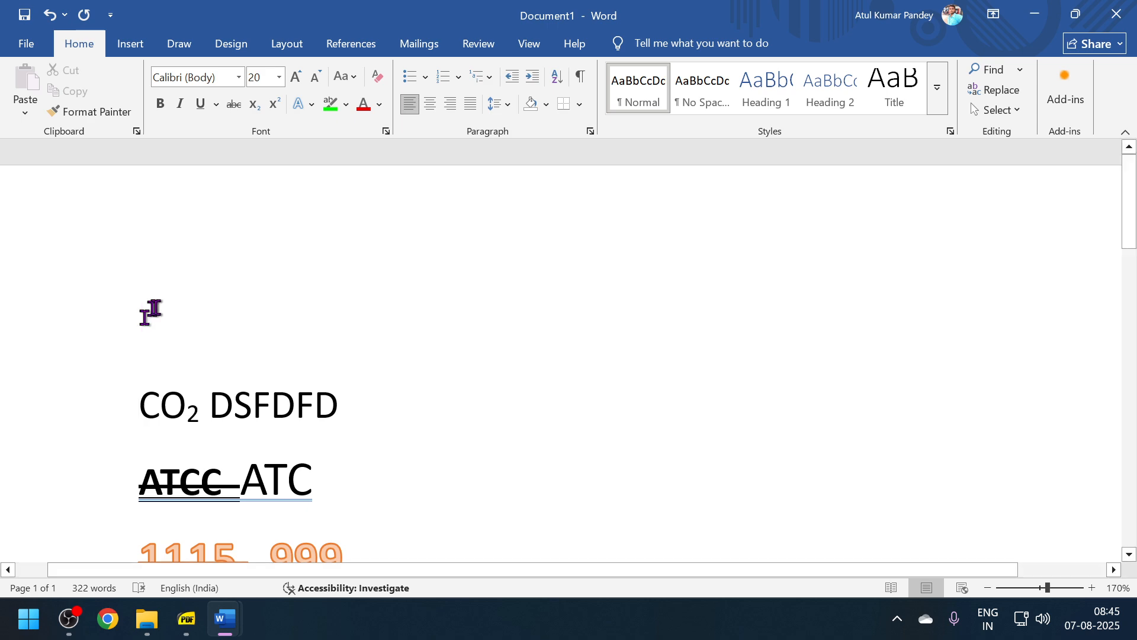
- Apply the four-diamond bullet style to the CO2, ATCC and 1115 lines
{"action": "scroll", "coordinate": [156, 309], "scroll_direction": "down", "scroll_amount": 5}
{"action": "left_click_drag", "start_coordinate": [142, 190], "coordinate": [406, 326]}
{"action": "left_click", "coordinate": [426, 77]}
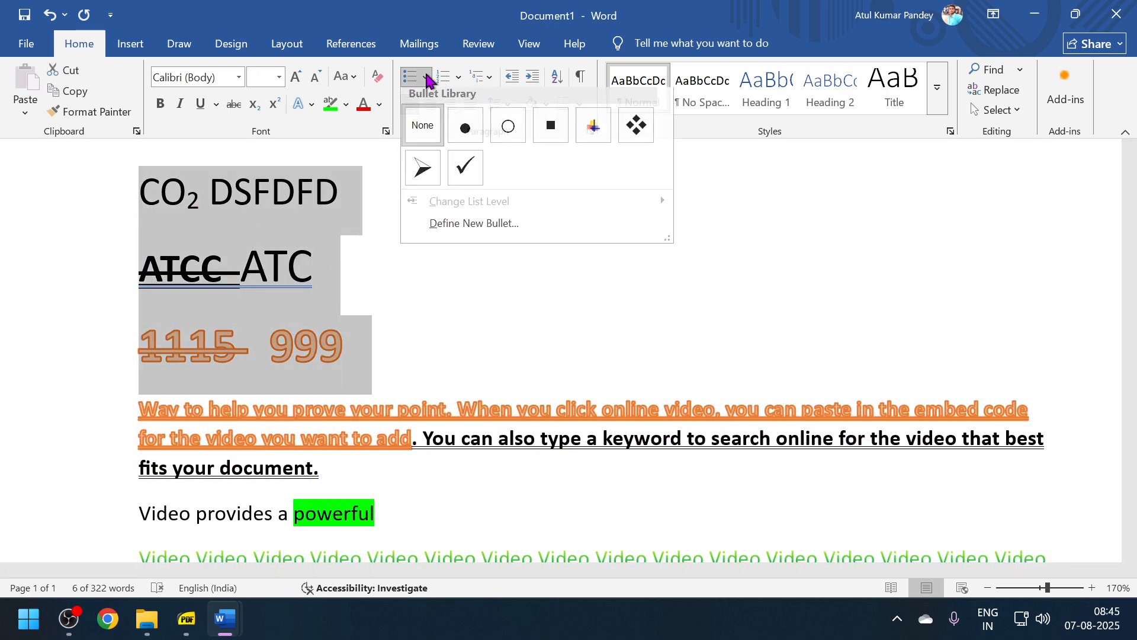
{"action": "left_click", "coordinate": [637, 130]}
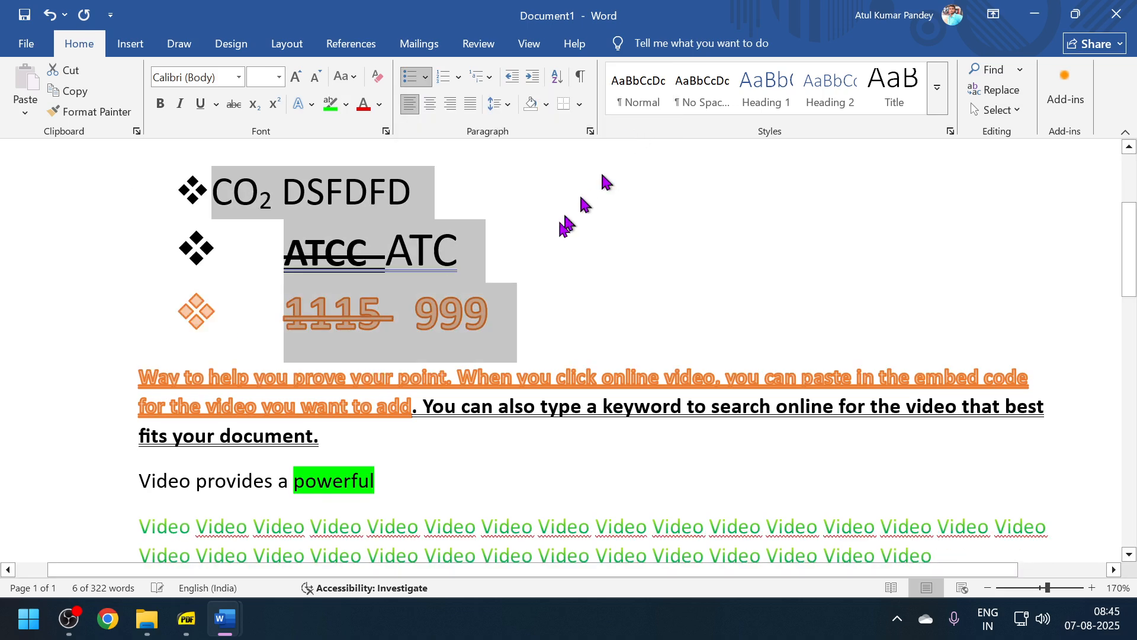
- Remove the bullets from the CO2, ATCC and 1115 lines
{"action": "left_click", "coordinate": [502, 326]}
{"action": "left_click_drag", "start_coordinate": [533, 326], "coordinate": [119, 178]}
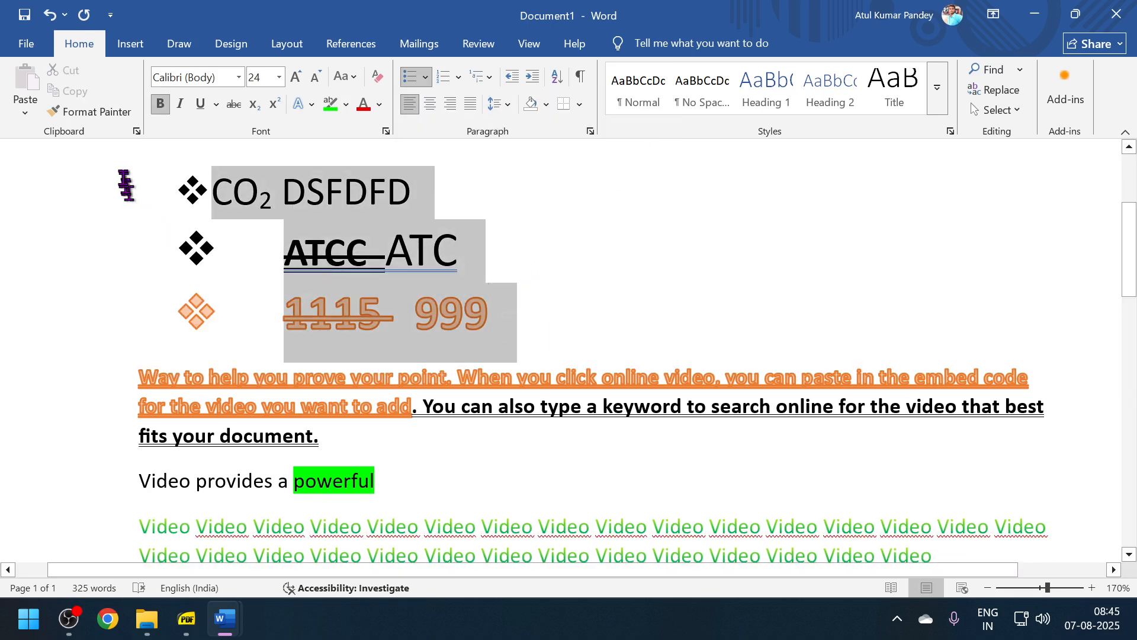
{"action": "left_click", "coordinate": [409, 77]}
- Create a four-diamond bulleted list with RED, GREEN and BLUE in the empty first paragraph, ending with an unbulleted empty line
{"action": "scroll", "coordinate": [379, 308], "scroll_direction": "up", "scroll_amount": 4}
{"action": "left_click", "coordinate": [180, 286]}
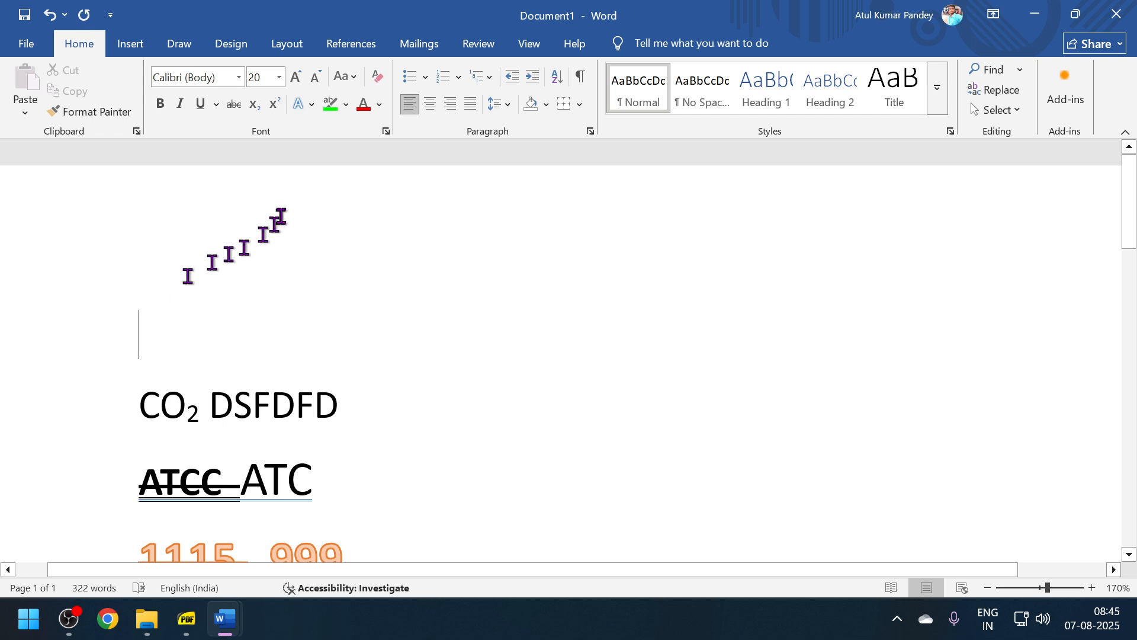
{"action": "left_click", "coordinate": [426, 77]}
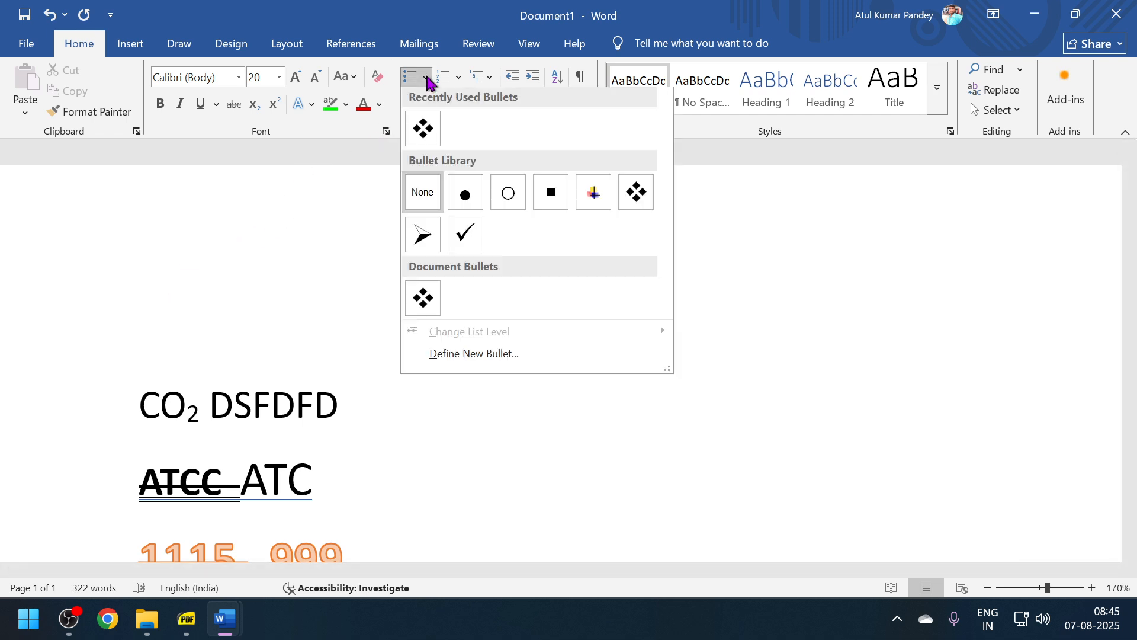
{"action": "left_click", "coordinate": [430, 130]}
{"action": "type", "text": "RE"}
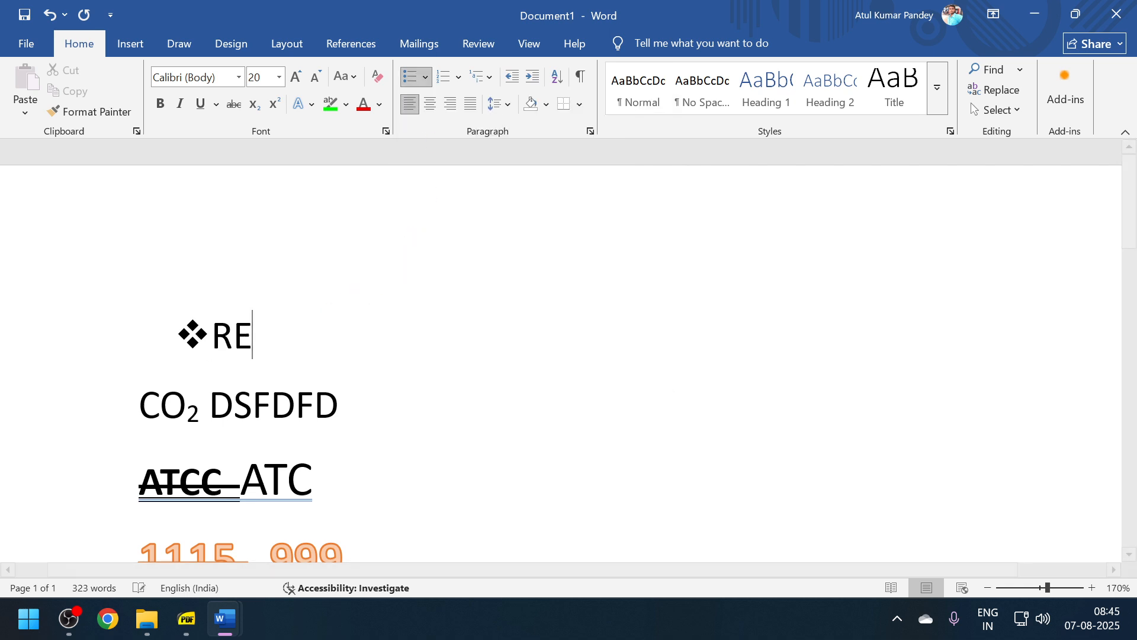
{"action": "type", "text": "D"}
{"action": "key", "text": "Return"}
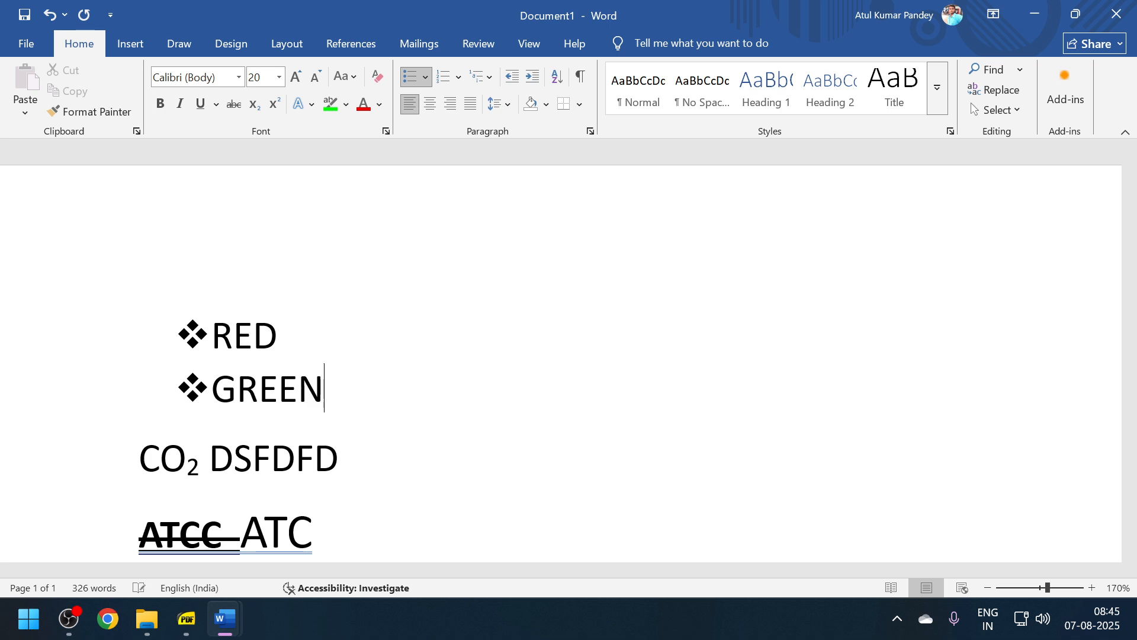
{"action": "key", "text": "Return"}
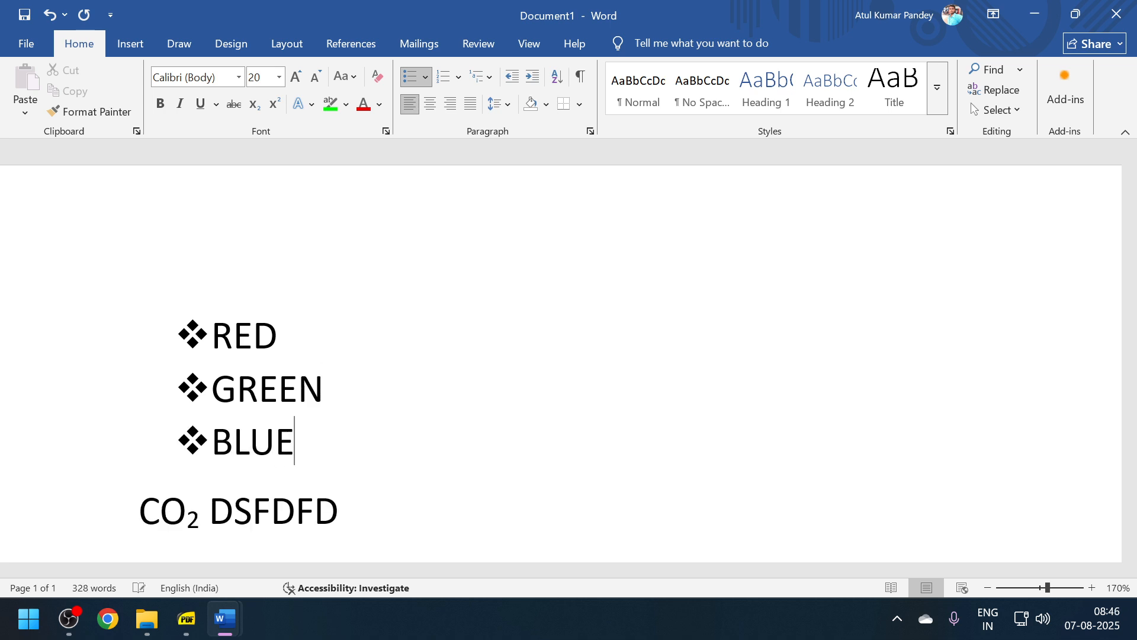
{"action": "key", "text": "Return"}
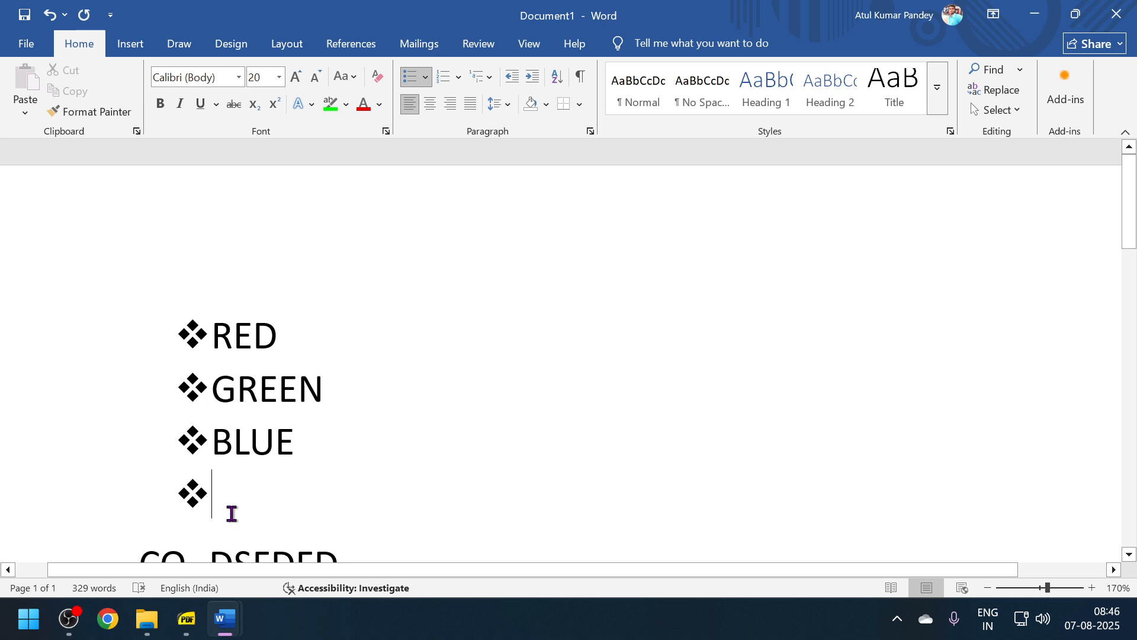
{"action": "key", "text": "BackSpace"}
{"action": "key", "text": "BackSpace"}
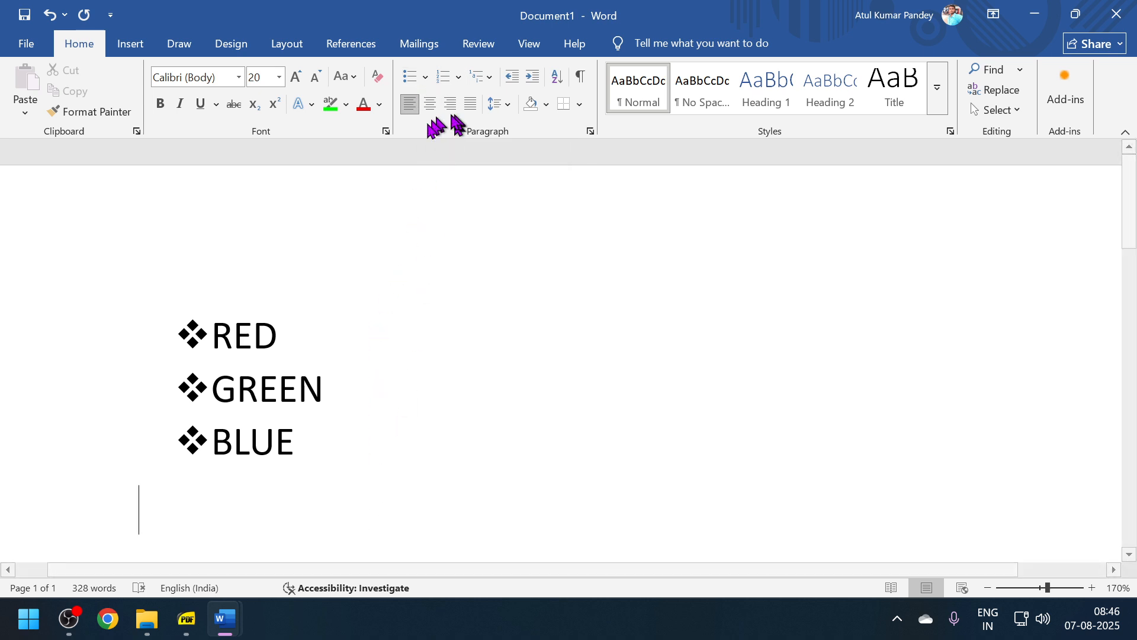
- Change the RED, GREEN and BLUE list to the a) b) c) numbering format
{"action": "left_click_drag", "start_coordinate": [376, 452], "coordinate": [143, 333]}
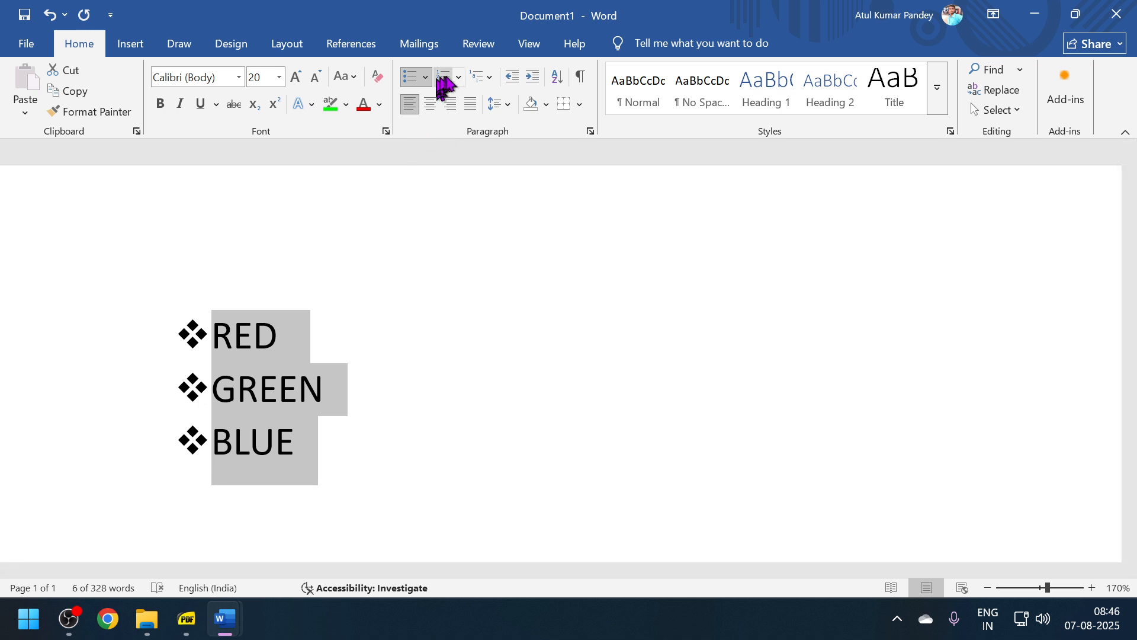
{"action": "left_click", "coordinate": [461, 77]}
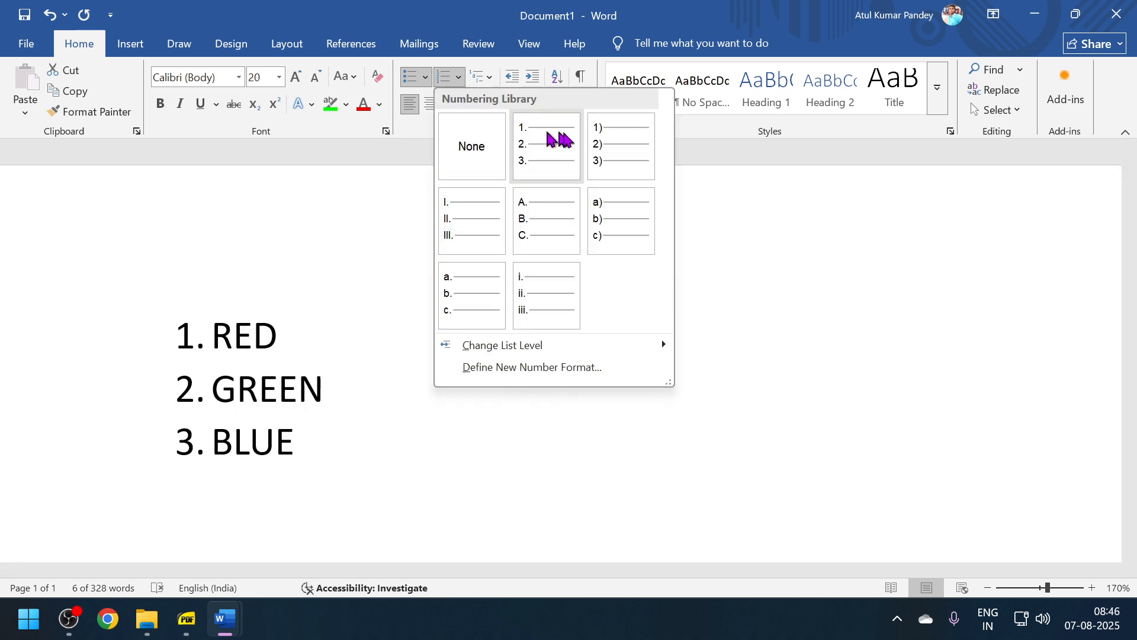
{"action": "left_click", "coordinate": [614, 218]}
{"action": "left_click", "coordinate": [368, 476]}
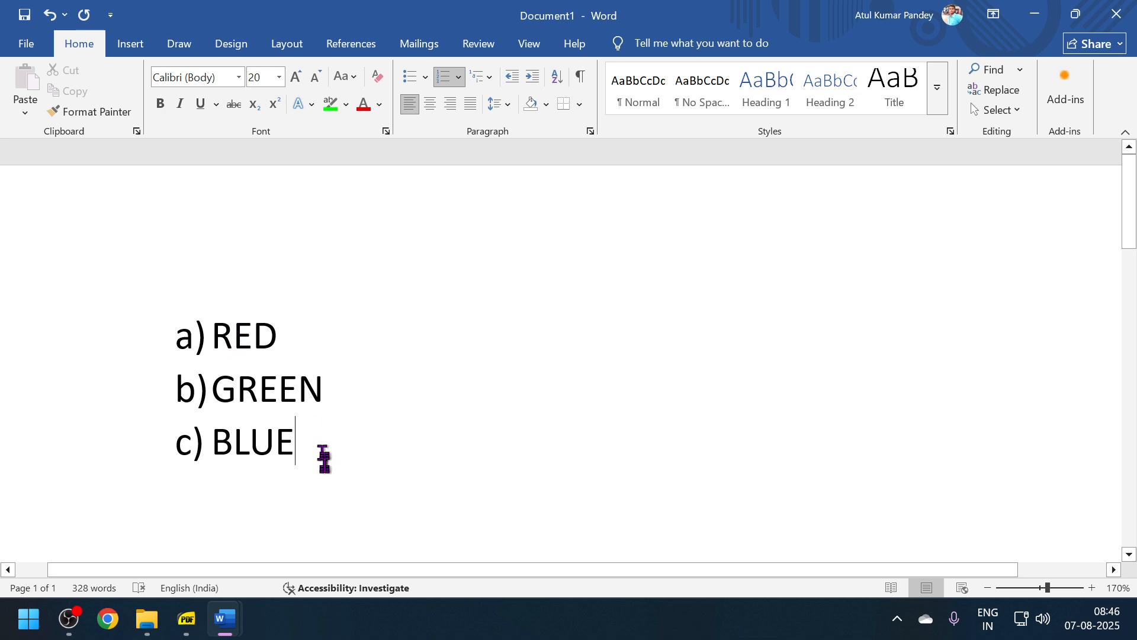
- Remove the numbering from the RED, GREEN and BLUE lines and deselect them
{"action": "left_click_drag", "start_coordinate": [323, 459], "coordinate": [18, 331]}
{"action": "left_click", "coordinate": [443, 76]}
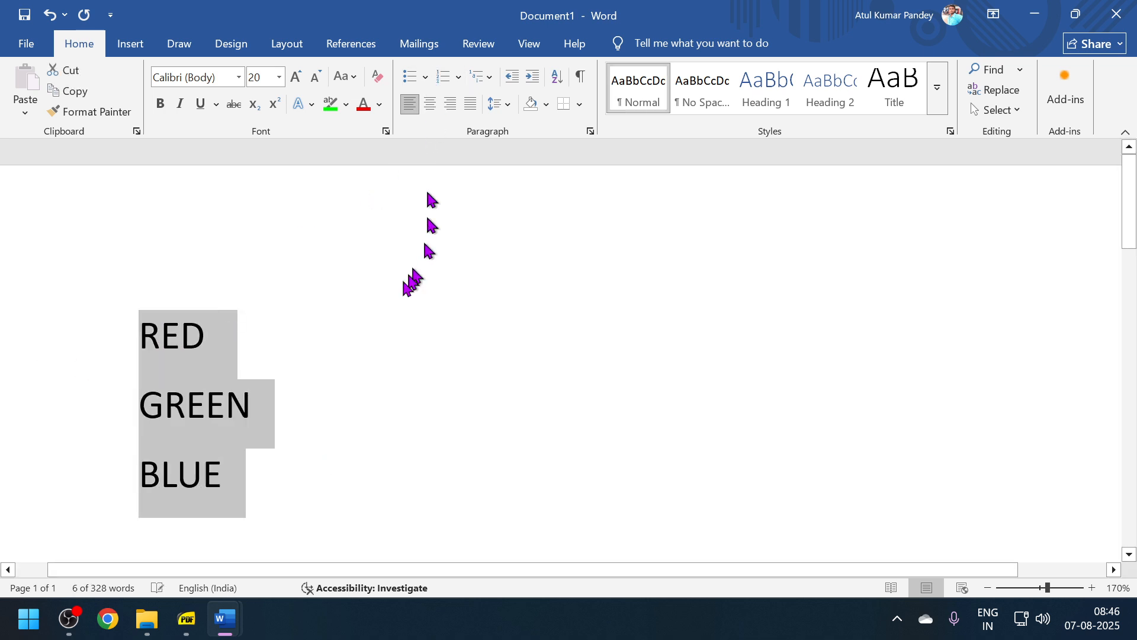
{"action": "left_click", "coordinate": [131, 295]}
- Add the question "WHICH IS YOUR FAV COLOR?" as a new line above RED
{"action": "left_click", "coordinate": [139, 327]}
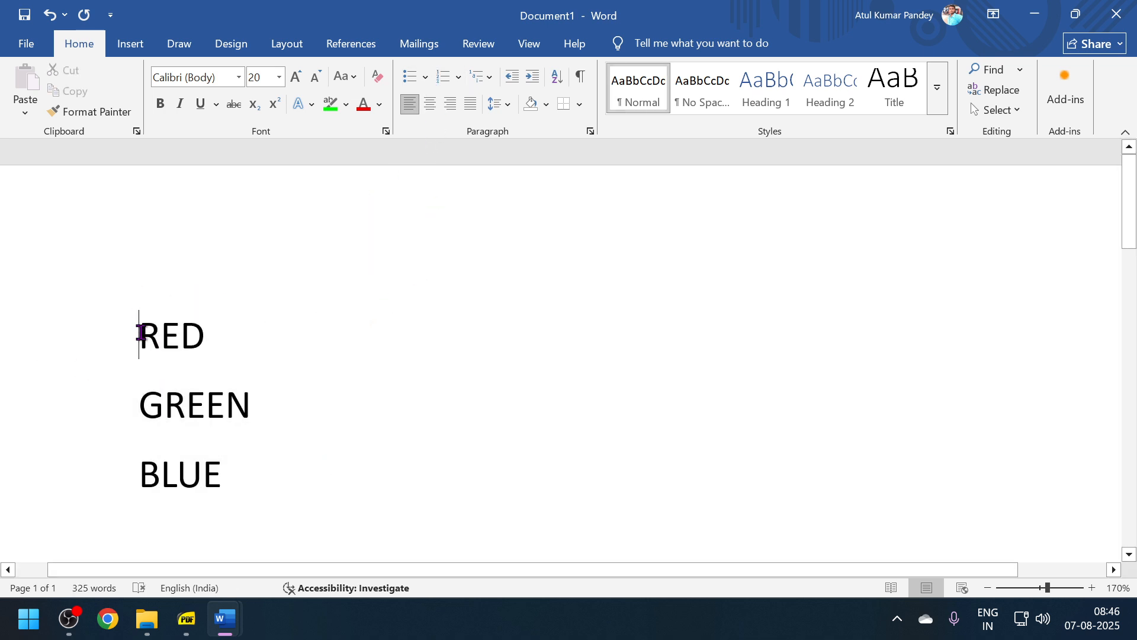
{"action": "key", "text": "Return"}
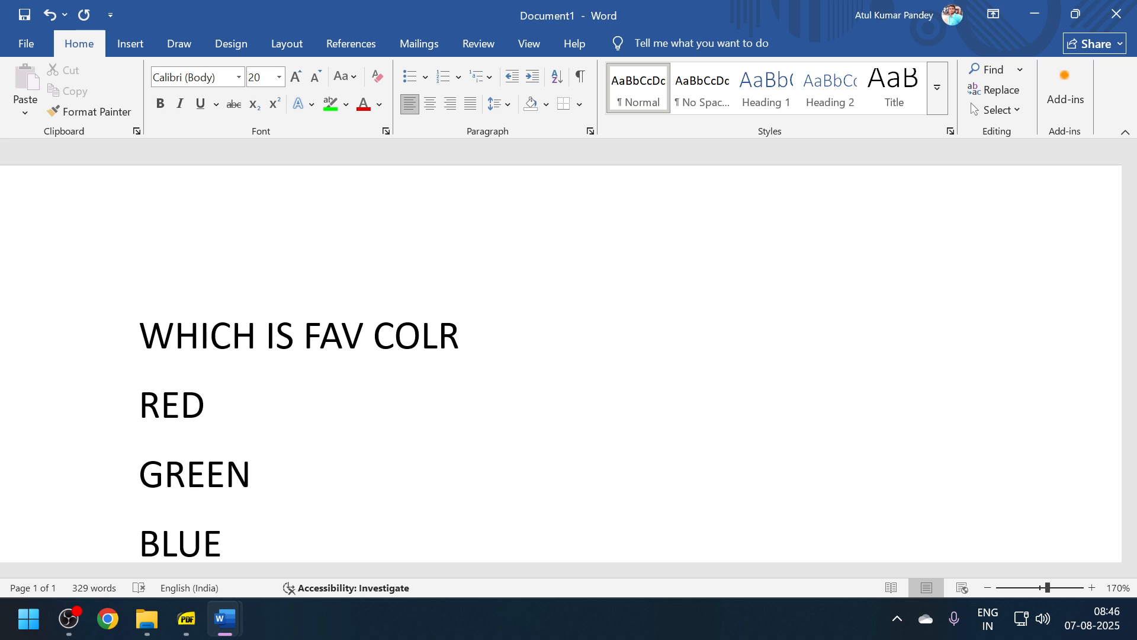
{"action": "key", "text": "Home"}
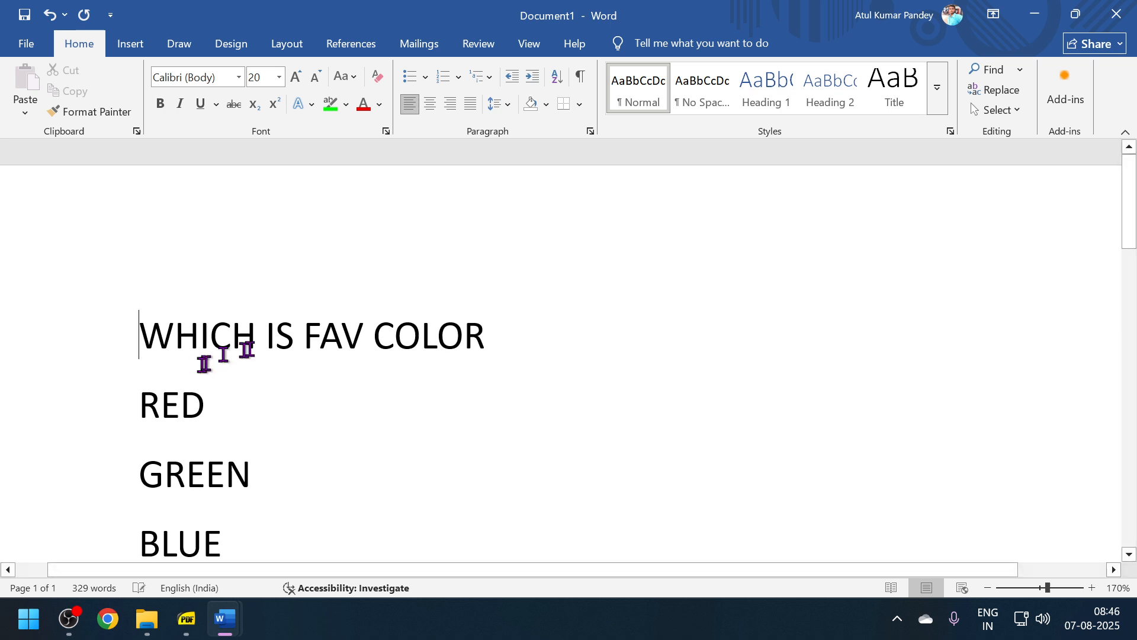
{"action": "left_click", "coordinate": [308, 350]}
{"action": "type", "text": "YOUR"}
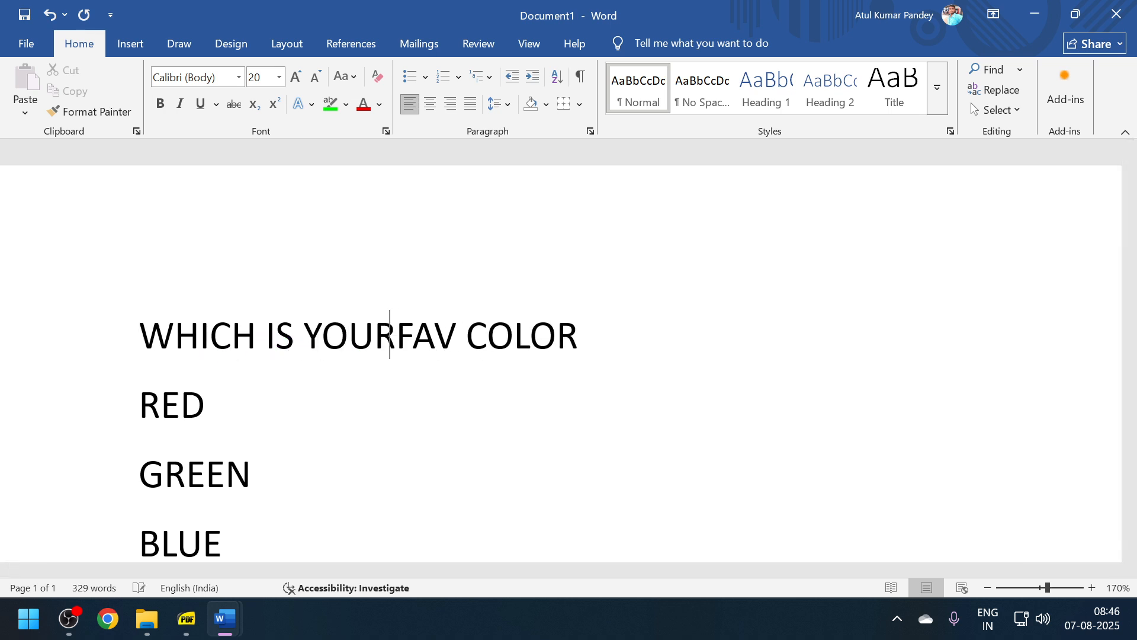
{"action": "left_click", "coordinate": [612, 354]}
{"action": "type", "text": "?"}
- Apply the 1) a) i) multilevel list to the question and the RED, GREEN and BLUE lines
{"action": "scroll", "coordinate": [246, 461], "scroll_direction": "down", "scroll_amount": 1}
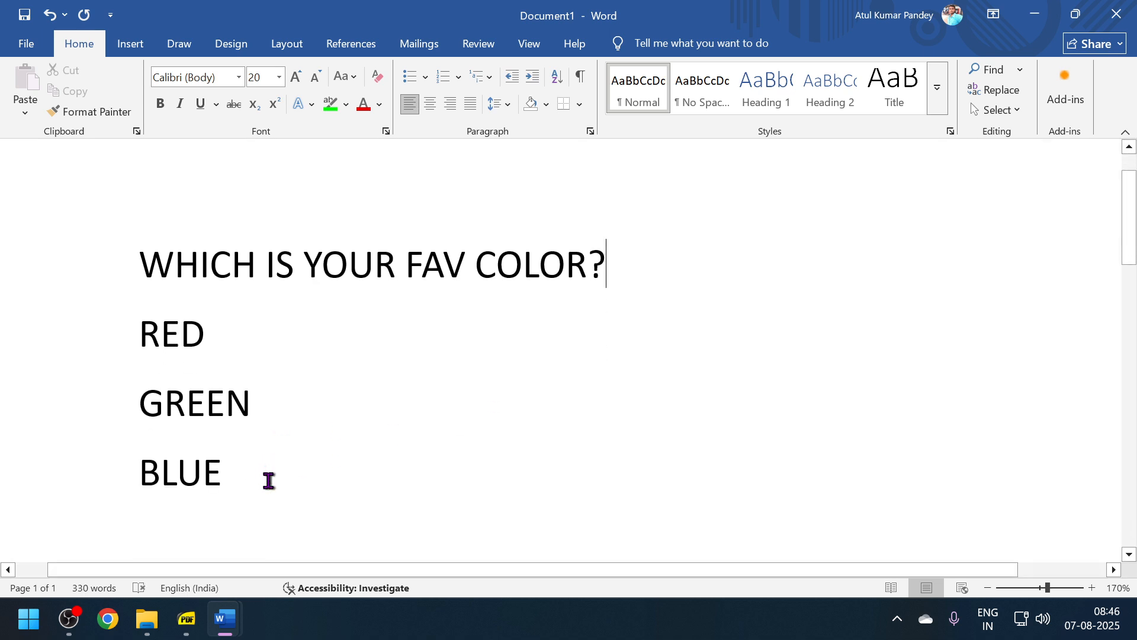
{"action": "left_click_drag", "start_coordinate": [268, 480], "coordinate": [65, 237]}
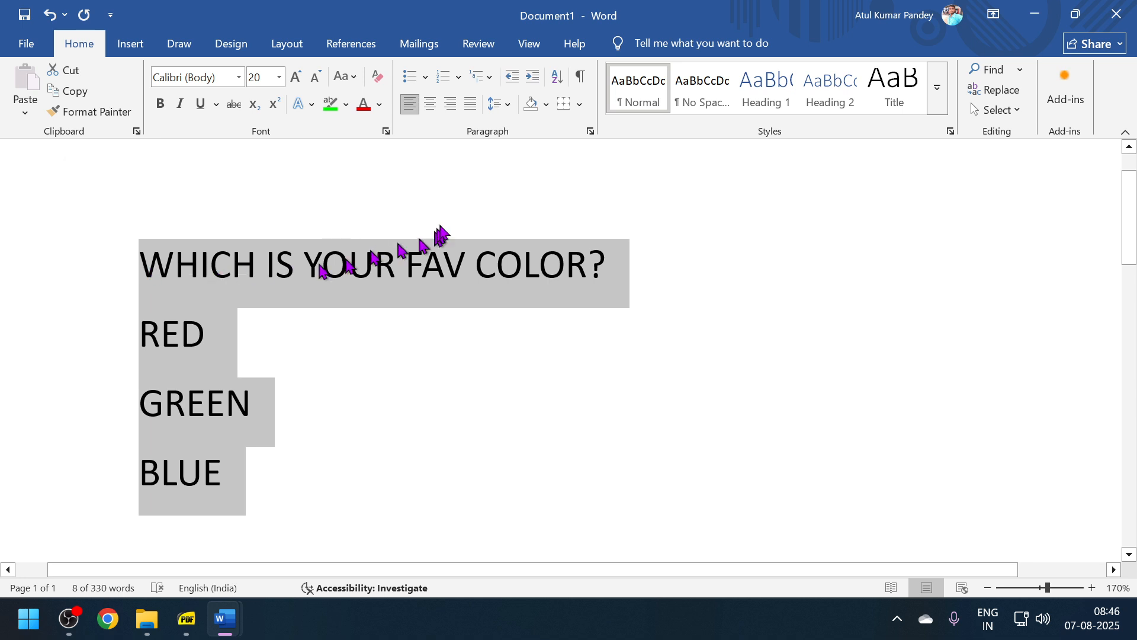
{"action": "left_click", "coordinate": [483, 78]}
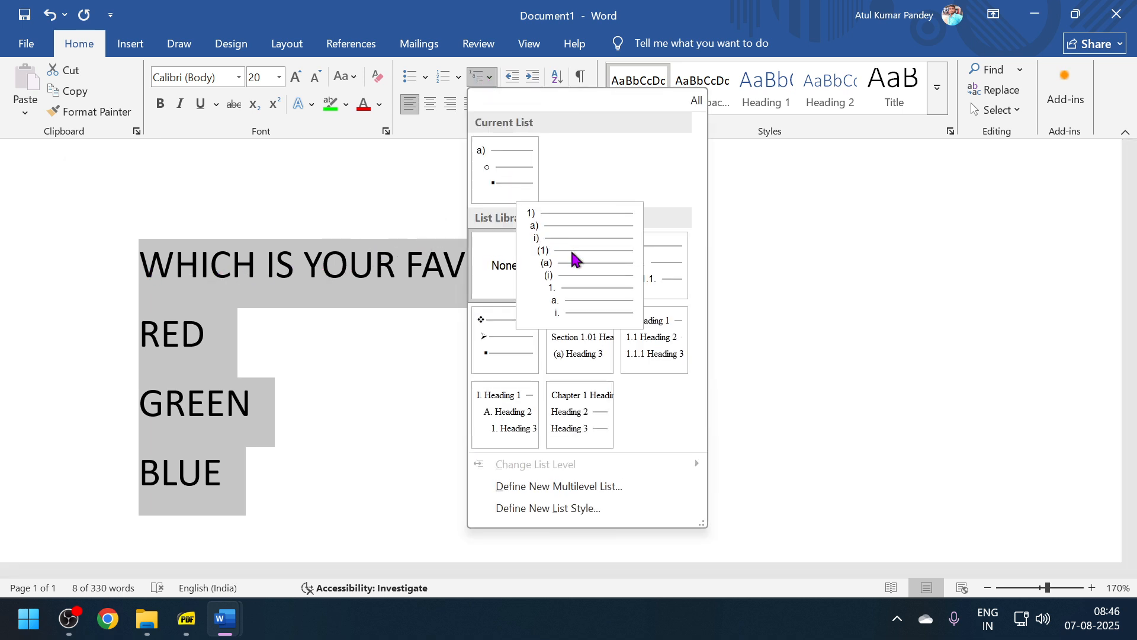
{"action": "left_click", "coordinate": [572, 253]}
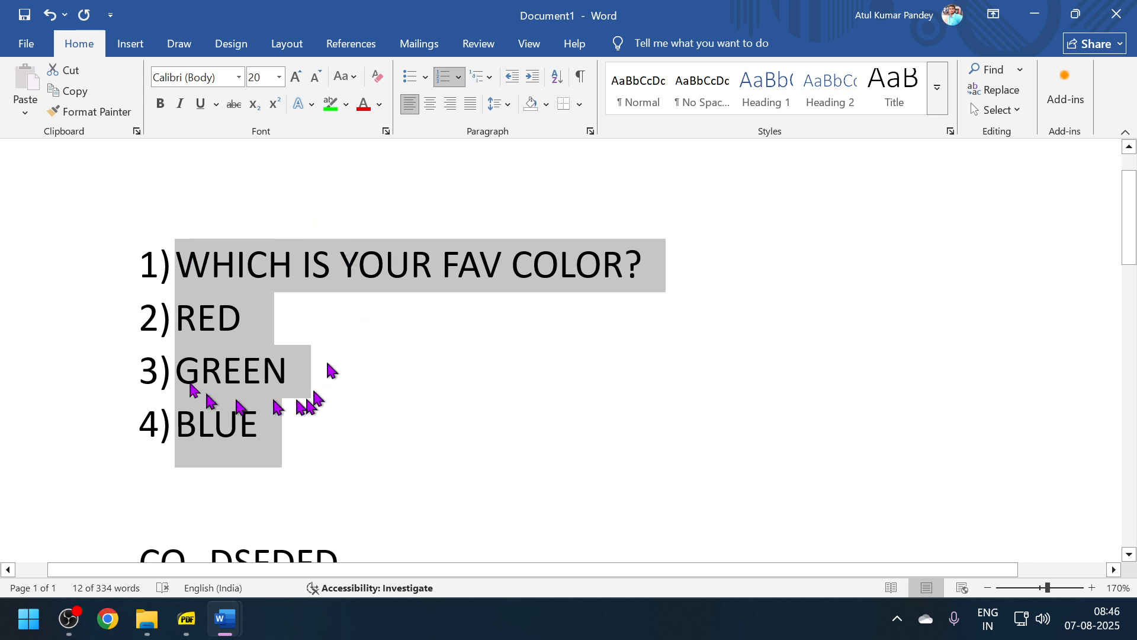
- Increase the indent of RED, GREEN and BLUE by one level so they are lettered options under the question
{"action": "left_click", "coordinate": [284, 446]}
{"action": "left_click_drag", "start_coordinate": [281, 439], "coordinate": [166, 342]}
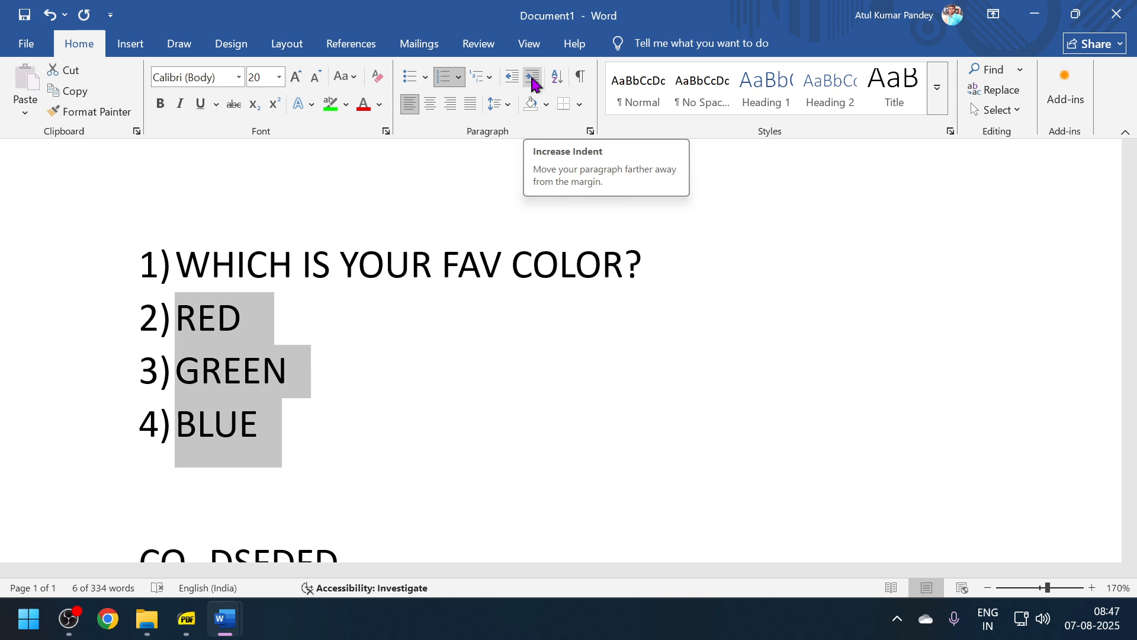
{"action": "left_click", "coordinate": [533, 78]}
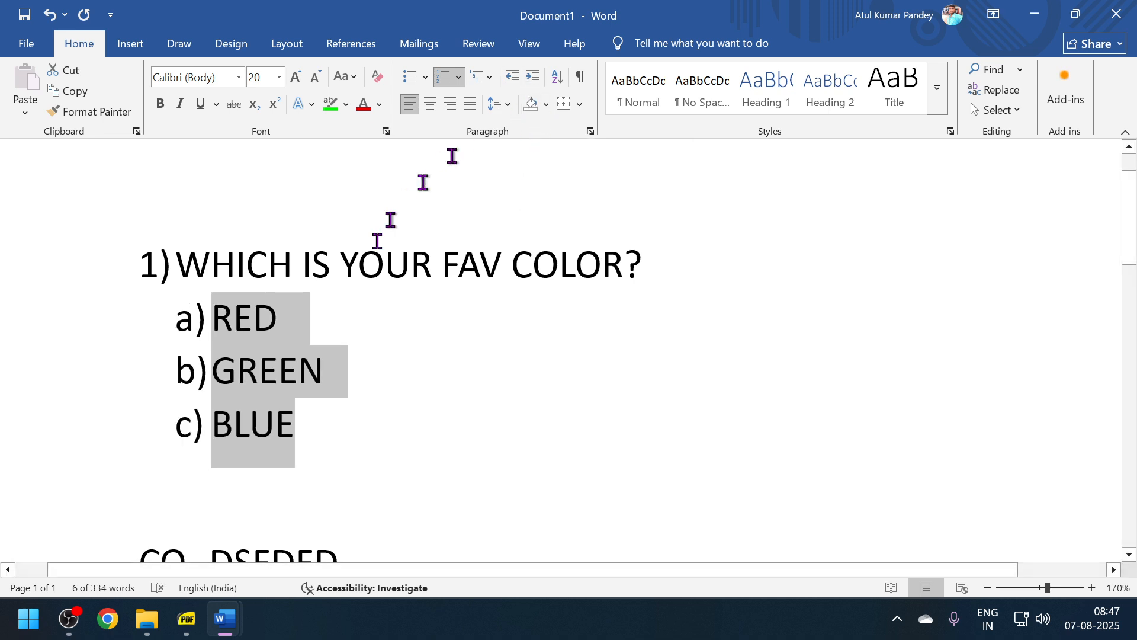
{"action": "left_click_drag", "start_coordinate": [223, 265], "coordinate": [394, 261]}
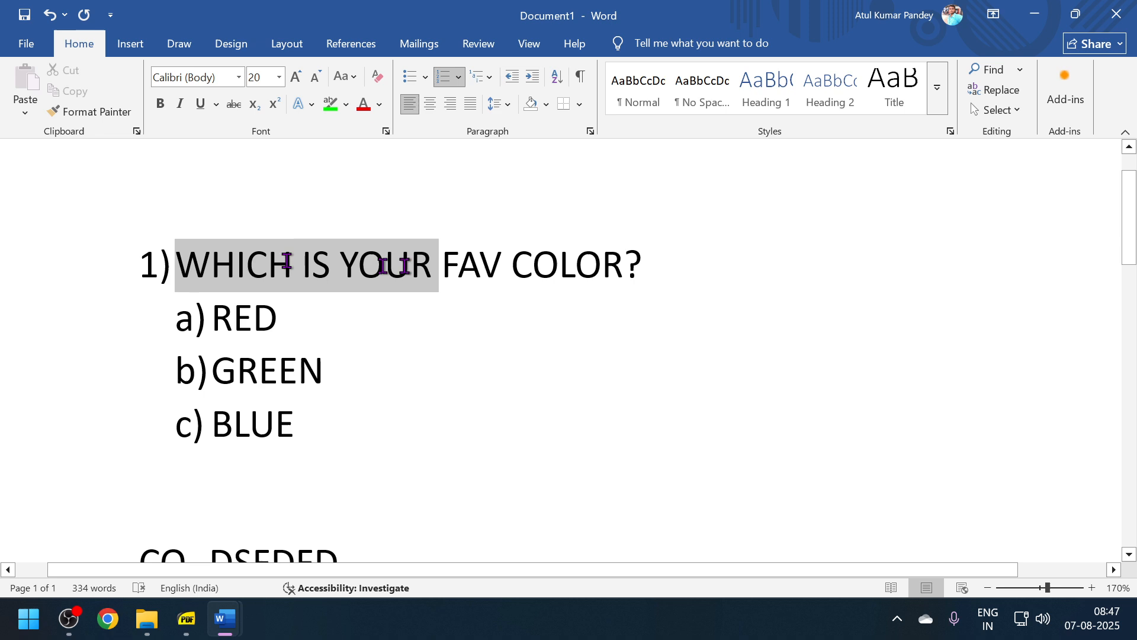
{"action": "left_click", "coordinate": [279, 370]}
{"action": "scroll", "coordinate": [338, 482], "scroll_direction": "down", "scroll_amount": 2}
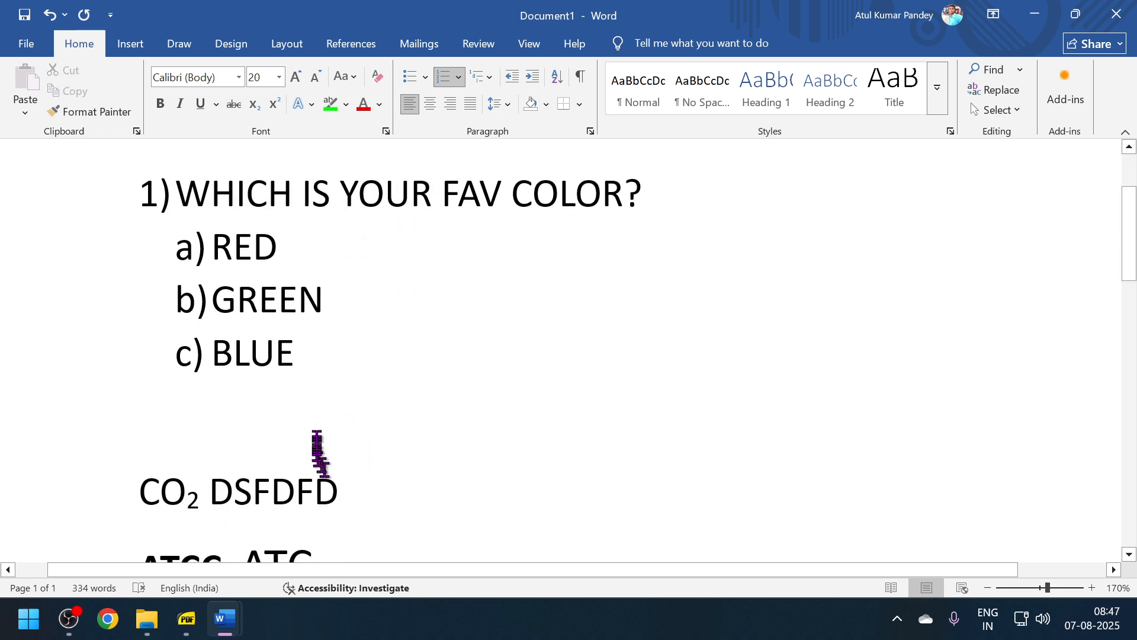
{"action": "left_click", "coordinate": [302, 377]}
{"action": "left_click_drag", "start_coordinate": [320, 391], "coordinate": [144, 249]}
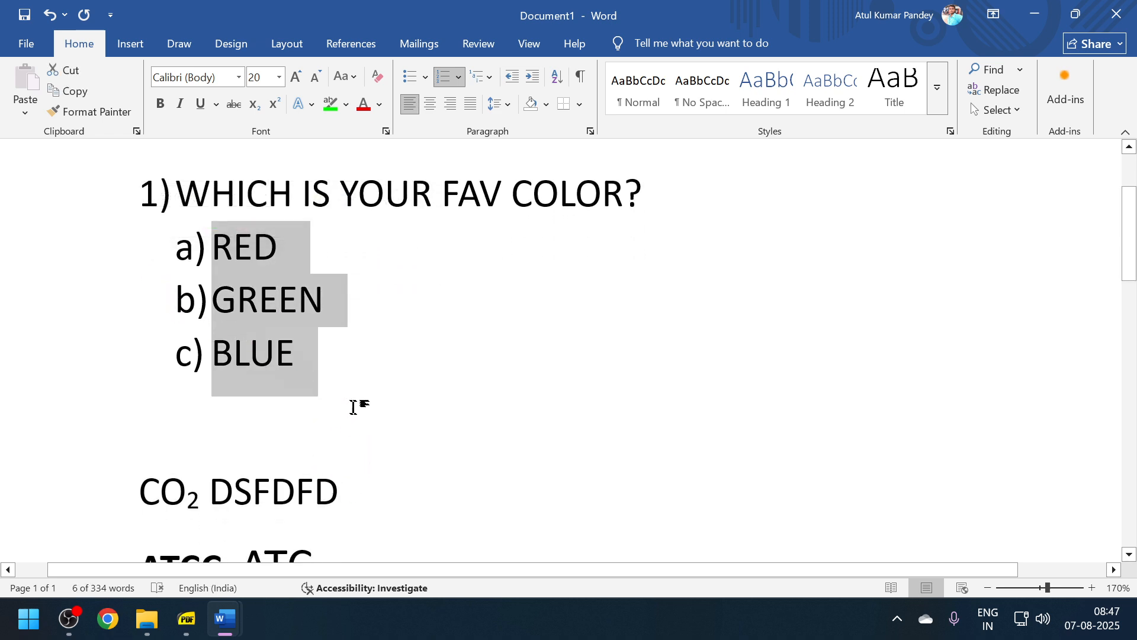
{"action": "left_click", "coordinate": [354, 349]}
{"action": "left_click_drag", "start_coordinate": [264, 191], "coordinate": [586, 228]}
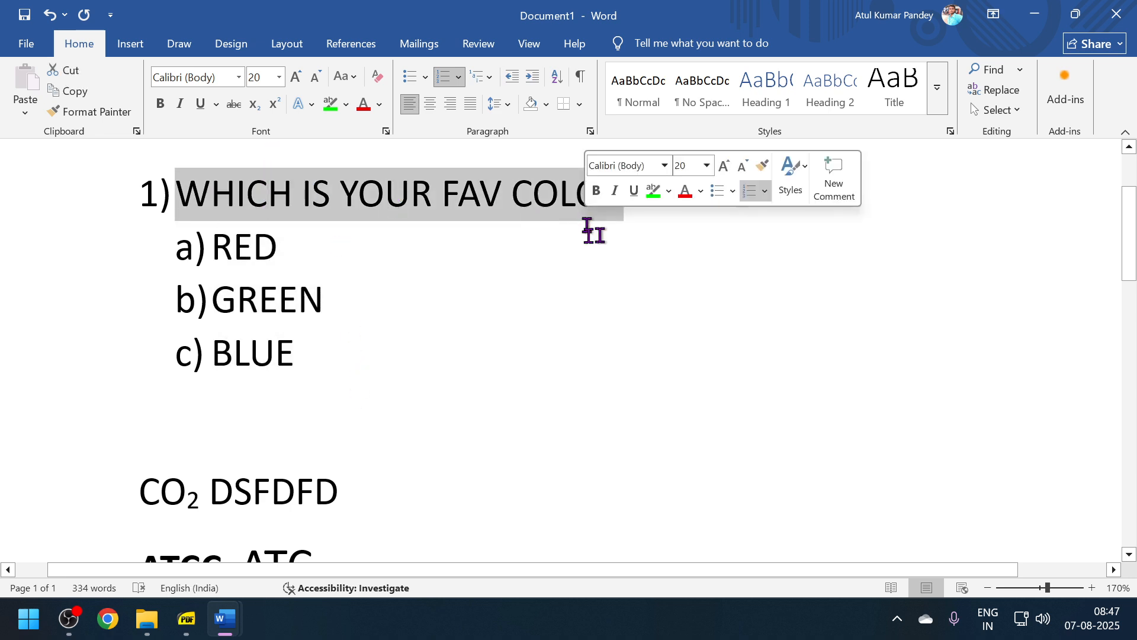
- Increase the indent of the question and its RED, GREEN and BLUE options by three levels
{"action": "left_click", "coordinate": [416, 360]}
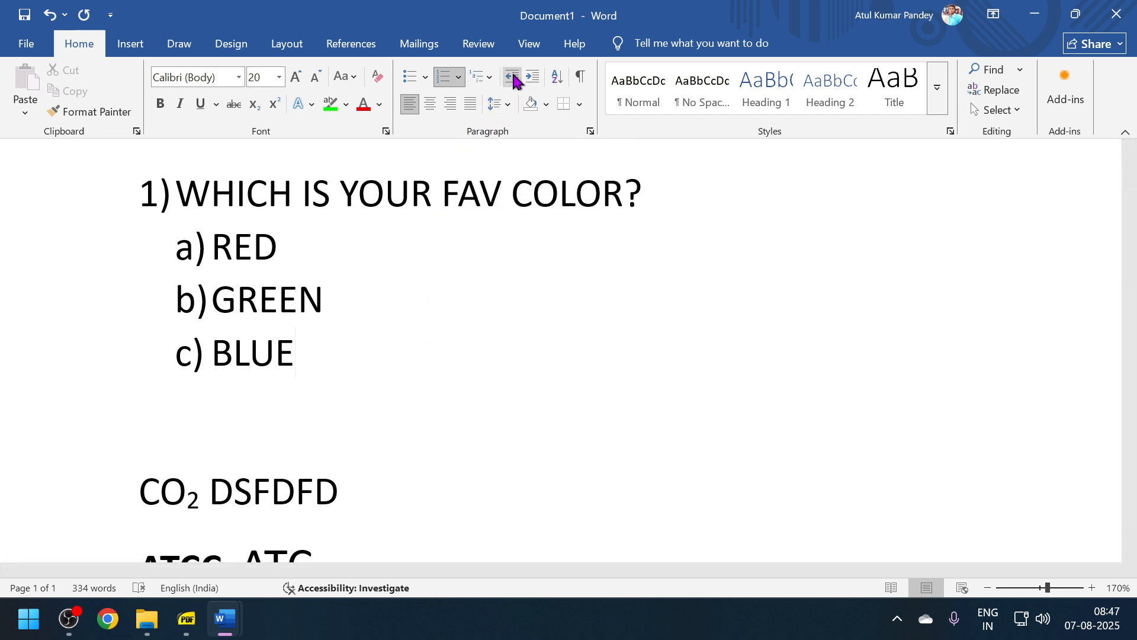
{"action": "left_click_drag", "start_coordinate": [330, 385], "coordinate": [156, 195]}
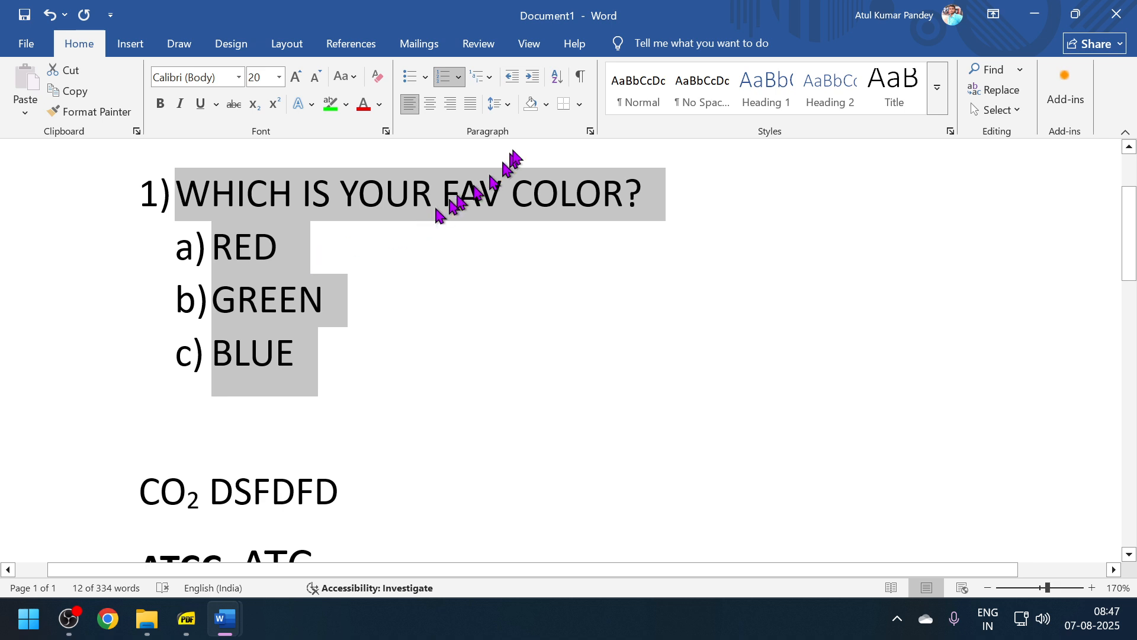
{"action": "left_click", "coordinate": [532, 77]}
{"action": "left_click", "coordinate": [532, 77]}
{"action": "left_click", "coordinate": [532, 77]}
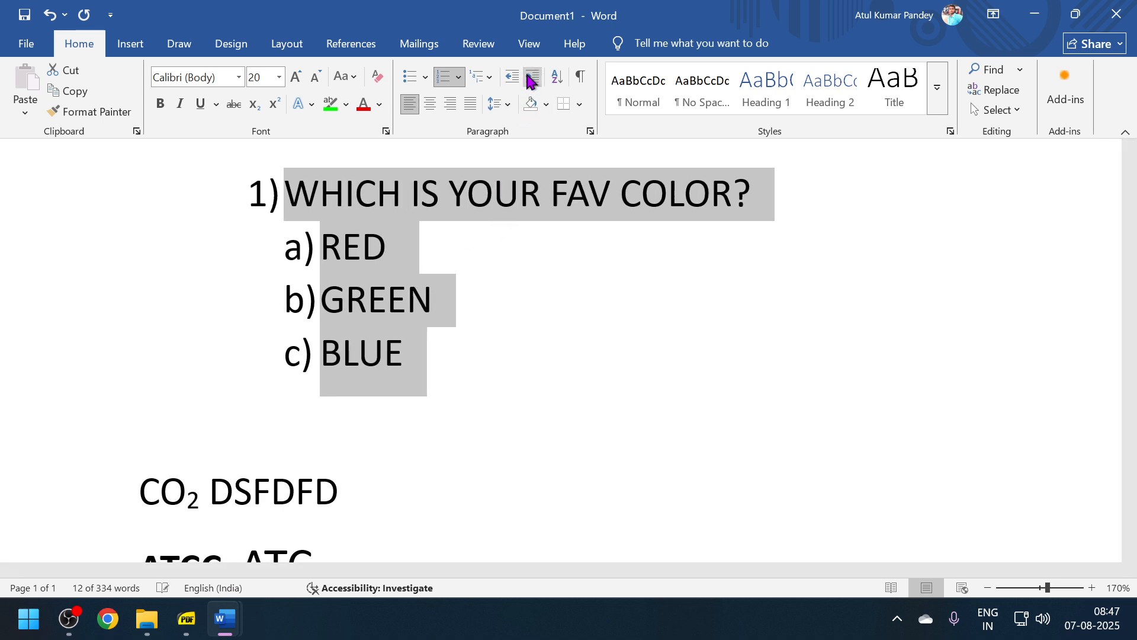
- Decrease the indent of the question and its options until the question is back at the page margin
{"action": "scroll", "coordinate": [478, 236], "scroll_direction": "up", "scroll_amount": 1}
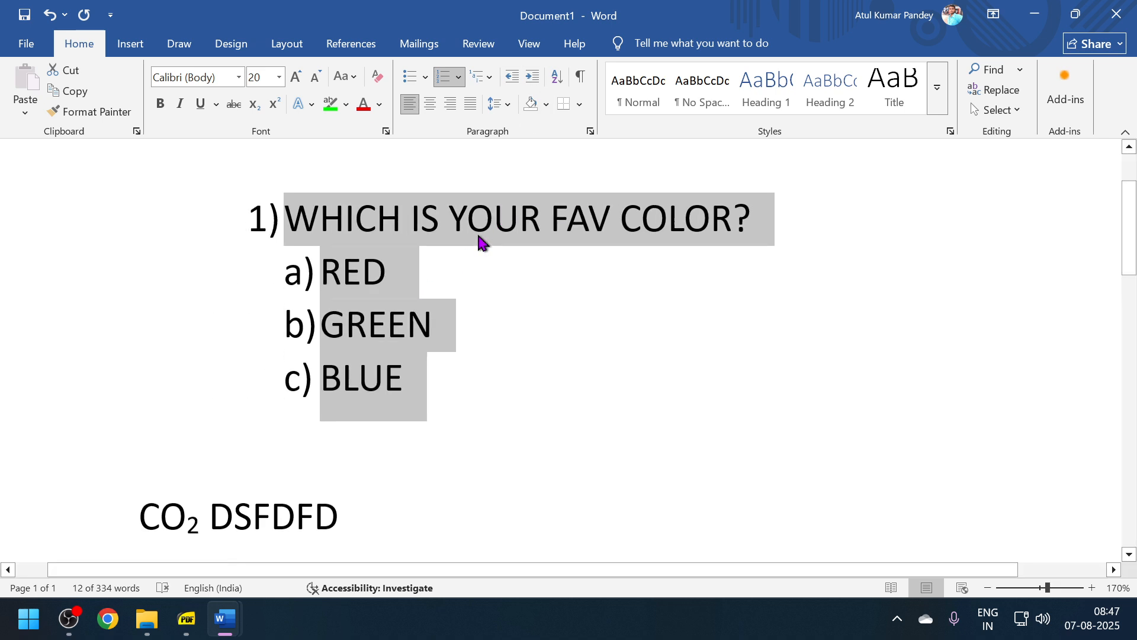
{"action": "left_click", "coordinate": [511, 77]}
{"action": "left_click", "coordinate": [511, 77]}
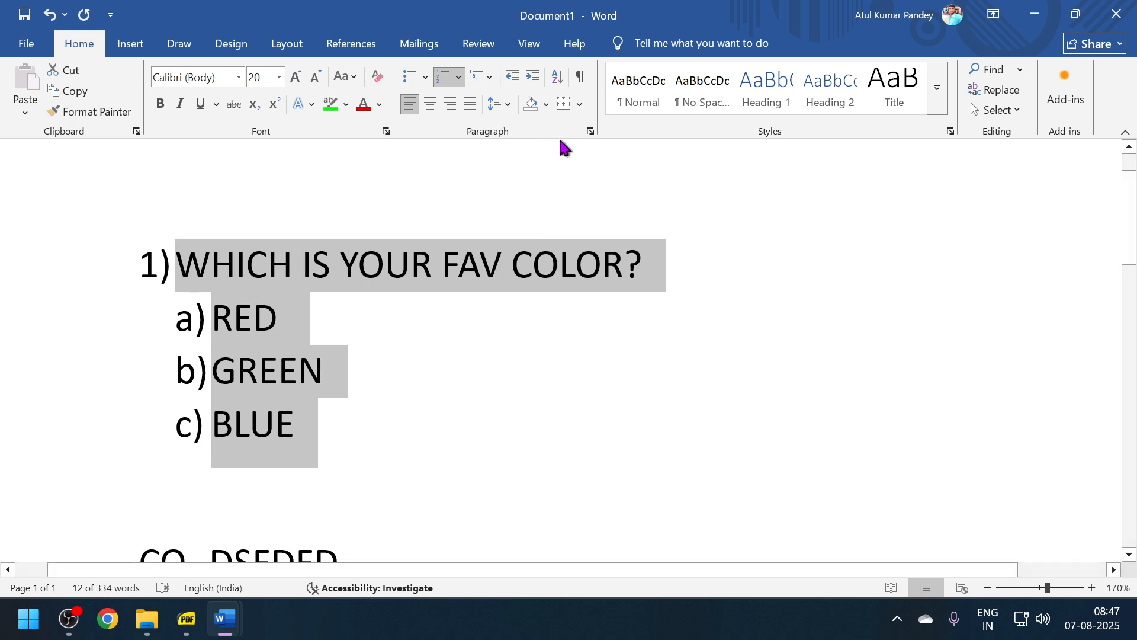
{"action": "left_click", "coordinate": [561, 77]}
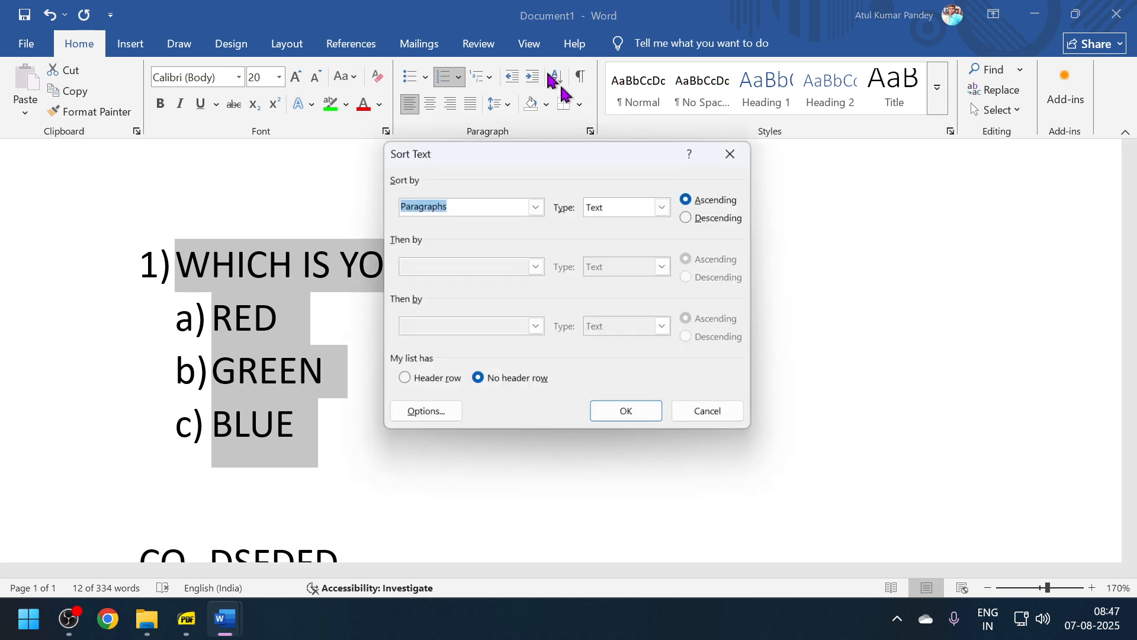
{"action": "left_click", "coordinate": [742, 155]}
{"action": "scroll", "coordinate": [455, 228], "scroll_direction": "down", "scroll_amount": 5}
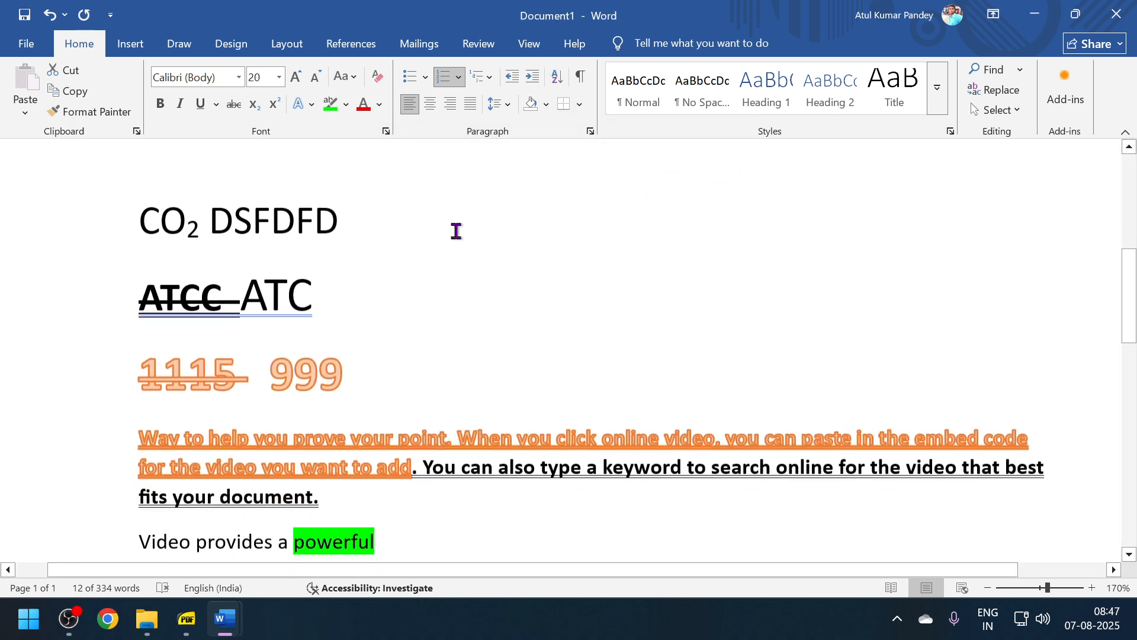
{"action": "scroll", "coordinate": [459, 236], "scroll_direction": "up", "scroll_amount": 4}
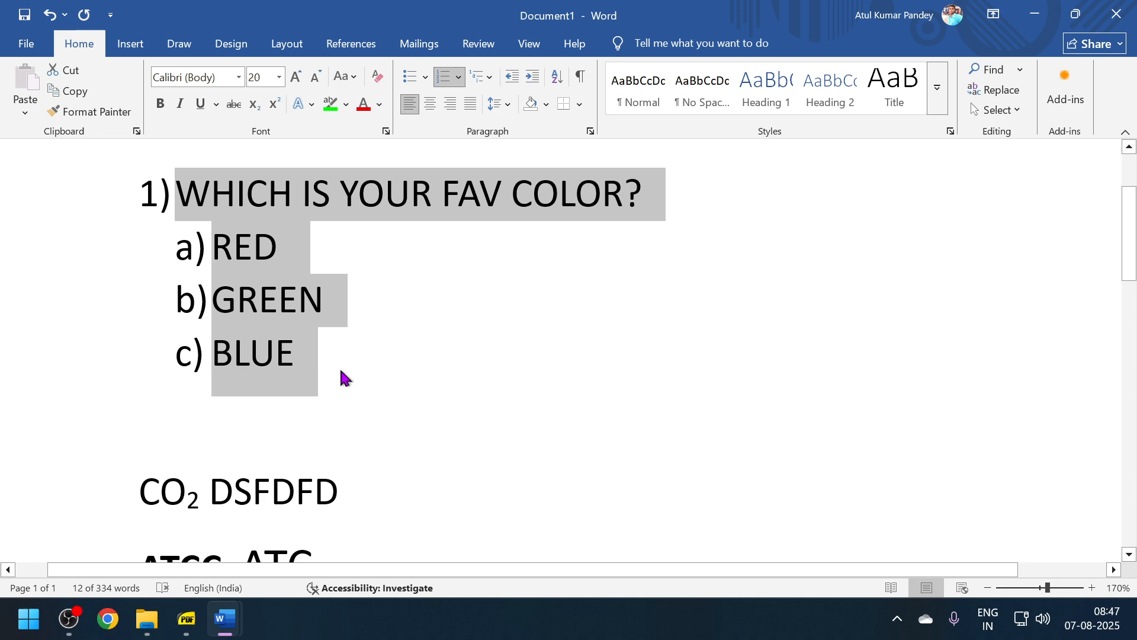
- Replace the question and its options with the words APPLE, BOY, CAT and DOG on separate lines
{"action": "key", "text": "Delete"}
{"action": "type", "text": "A"}
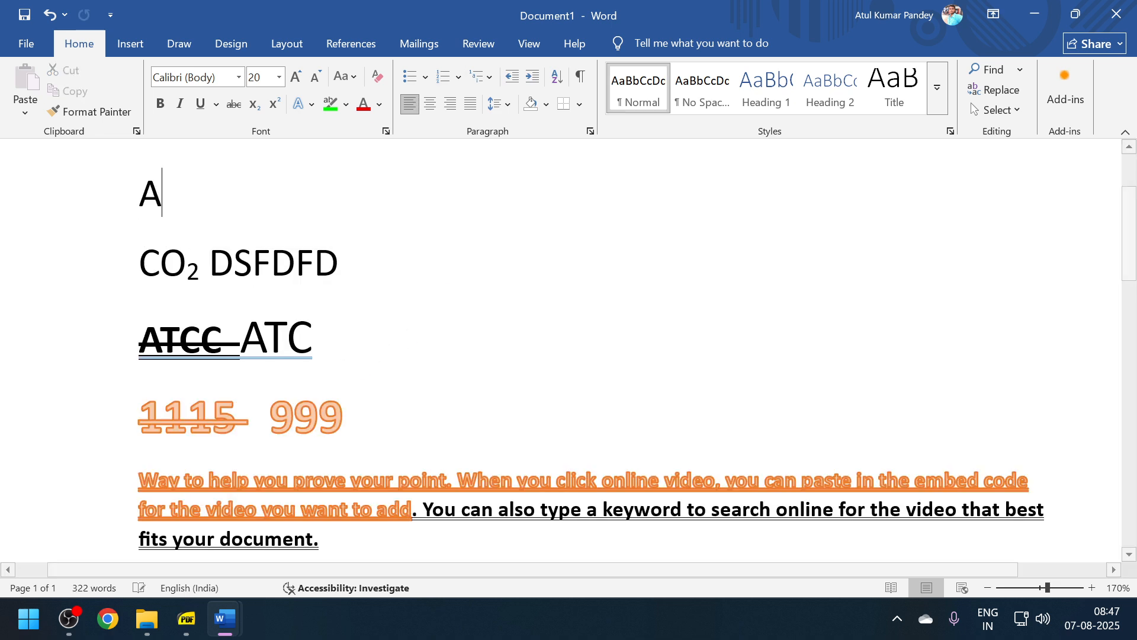
{"action": "type", "text": "PPLE"}
{"action": "key", "text": "Return"}
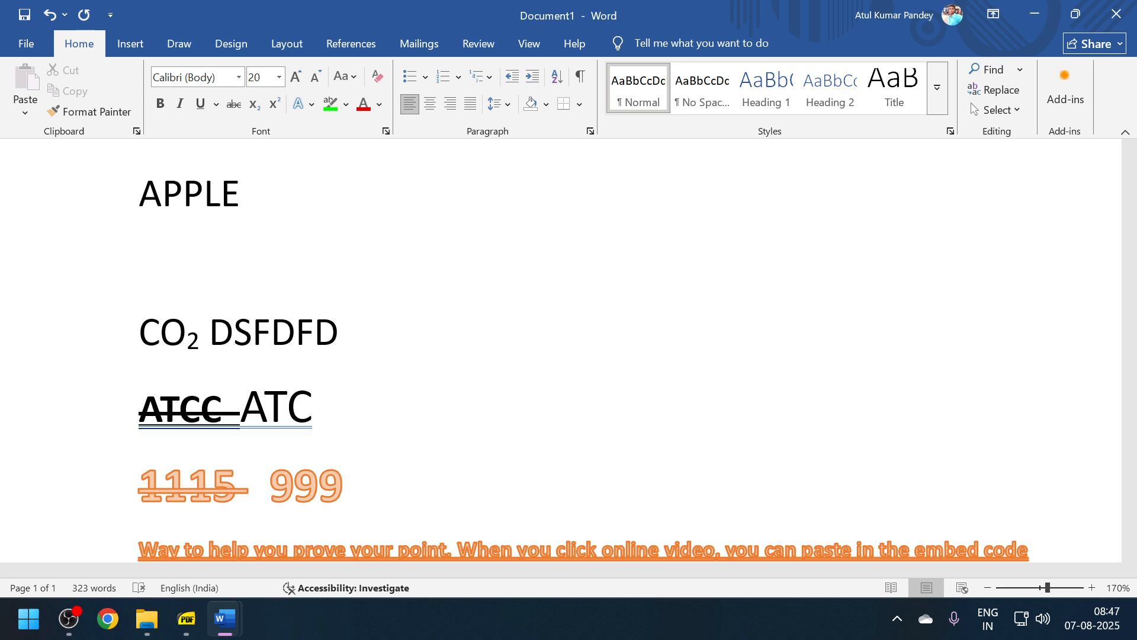
{"action": "key", "text": "Return"}
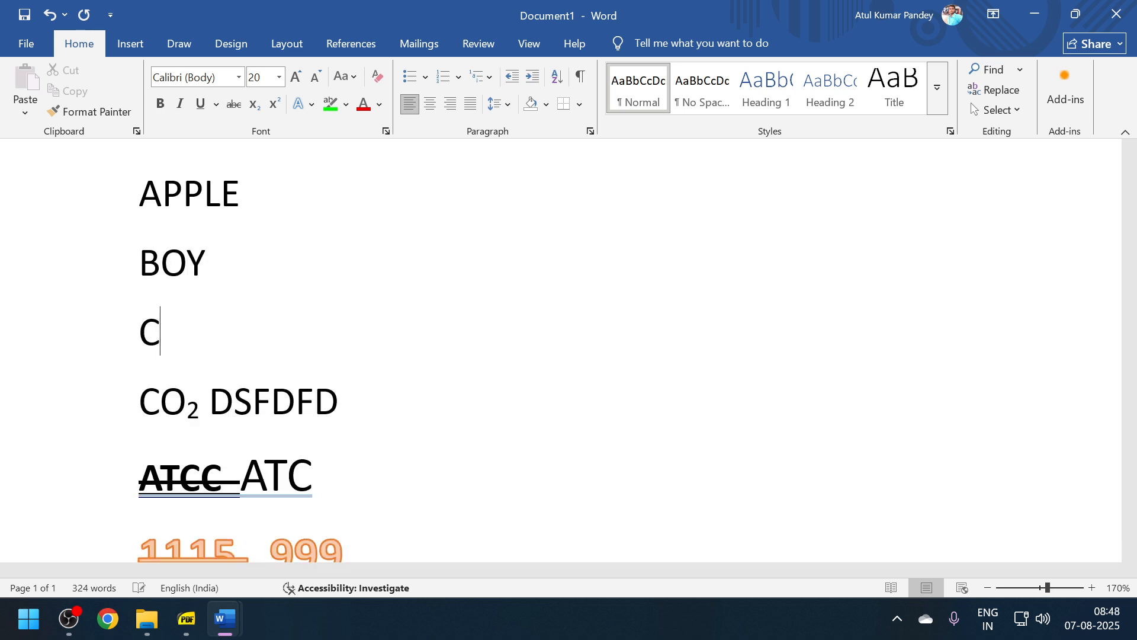
{"action": "key", "text": "Return"}
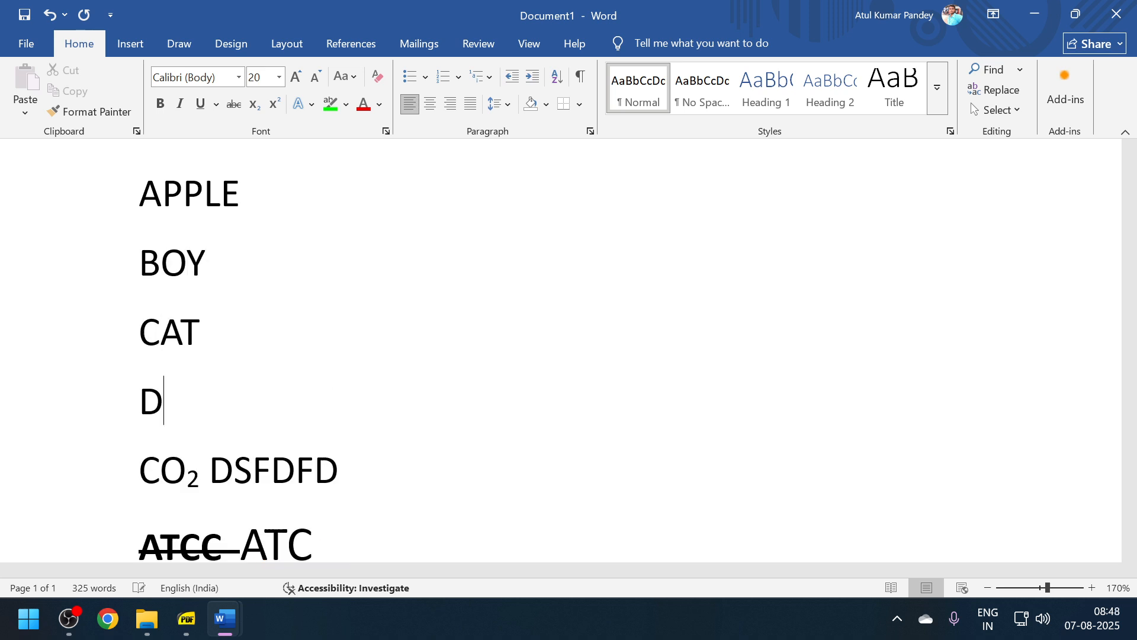
{"action": "key", "text": "Return"}
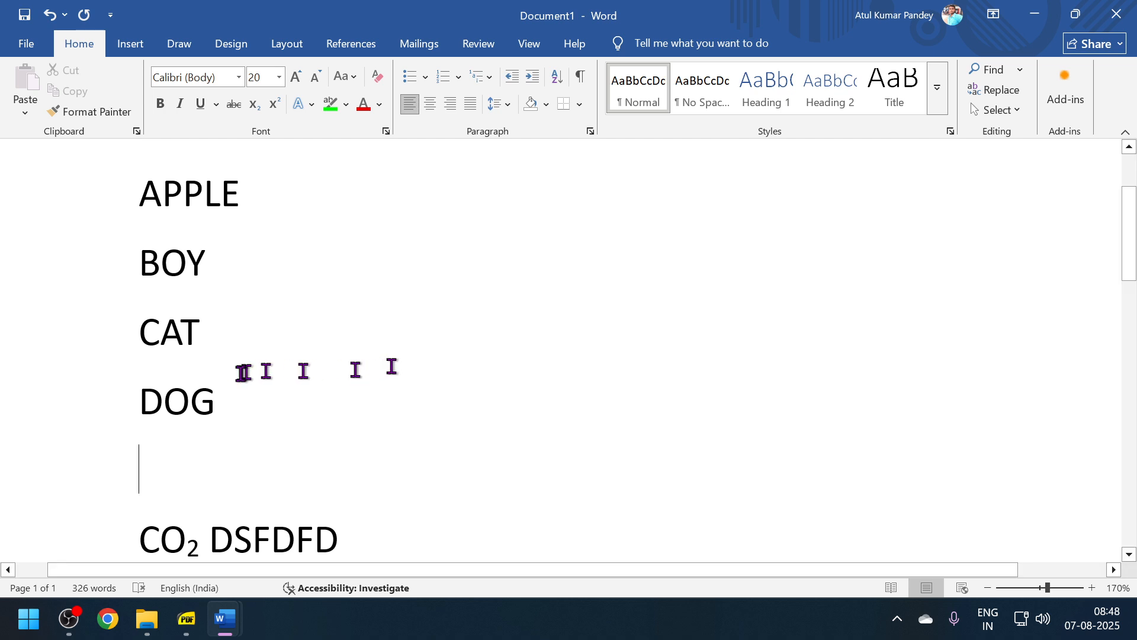
- Sort the APPLE, BOY, CAT and DOG lines by paragraph text in descending order
{"action": "left_click_drag", "start_coordinate": [233, 411], "coordinate": [123, 190]}
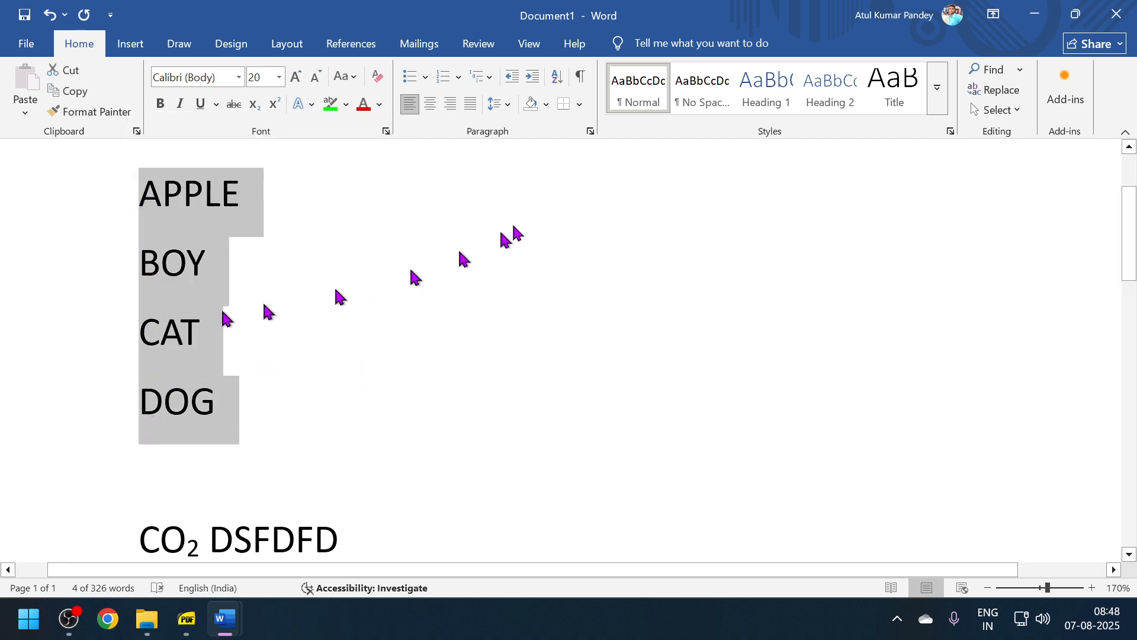
{"action": "left_click", "coordinate": [556, 76]}
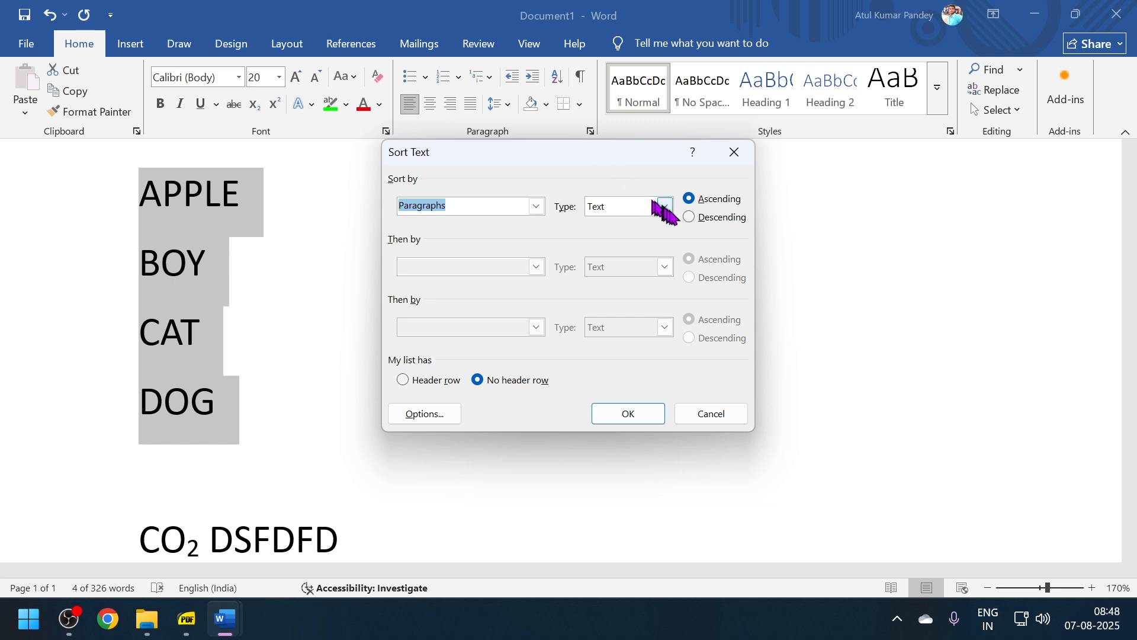
{"action": "left_click", "coordinate": [690, 218]}
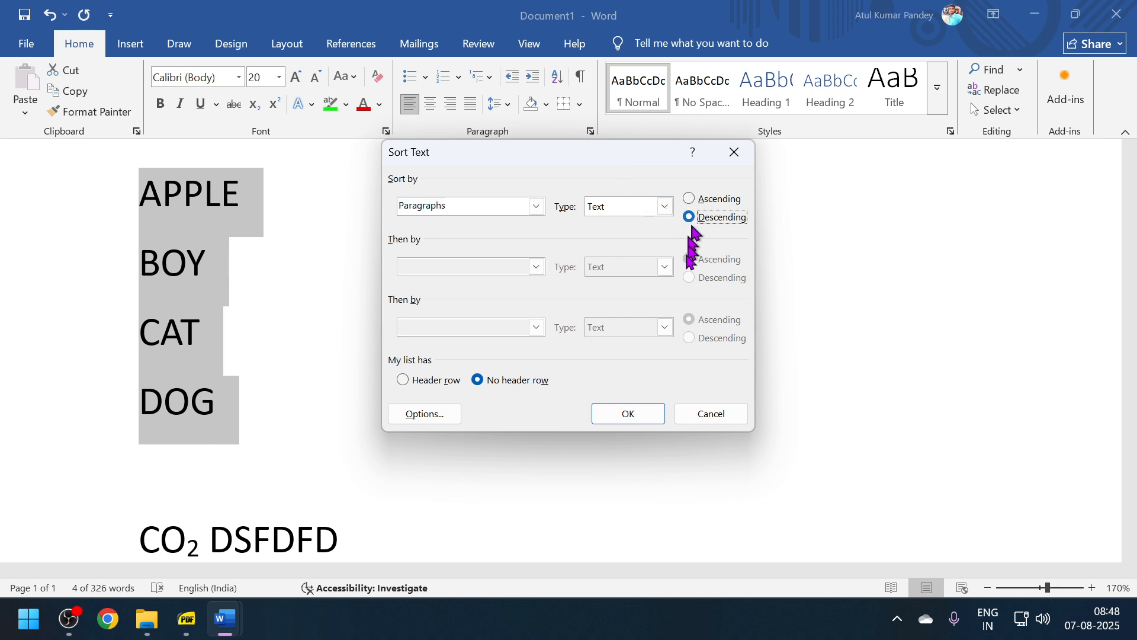
{"action": "left_click", "coordinate": [643, 418]}
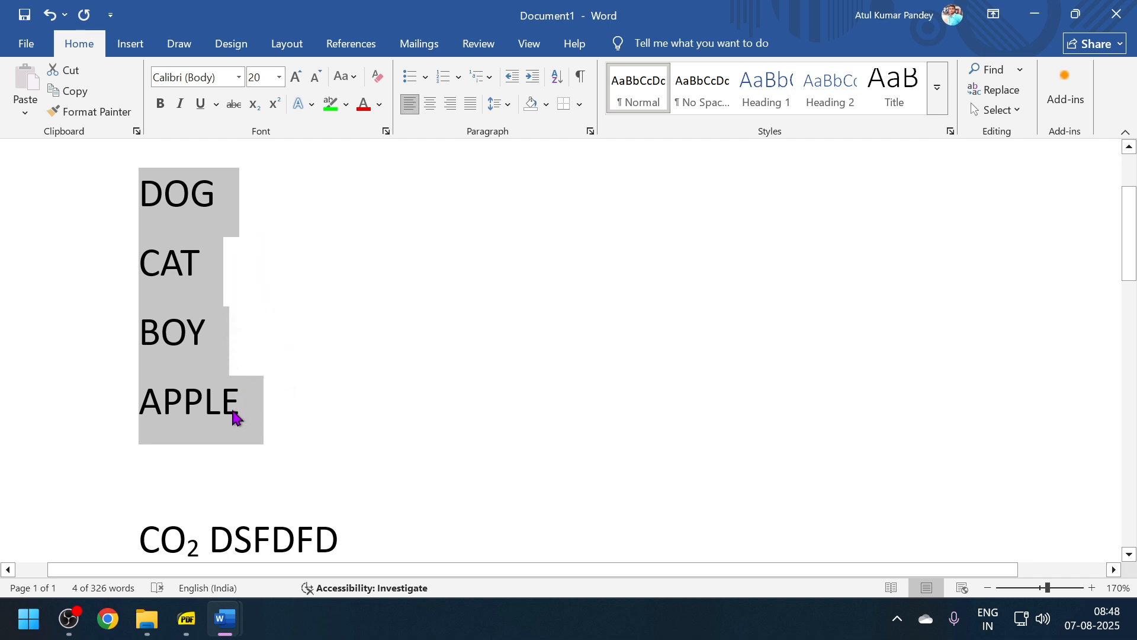
{"action": "left_click", "coordinate": [210, 200]}
{"action": "left_click", "coordinate": [272, 402]}
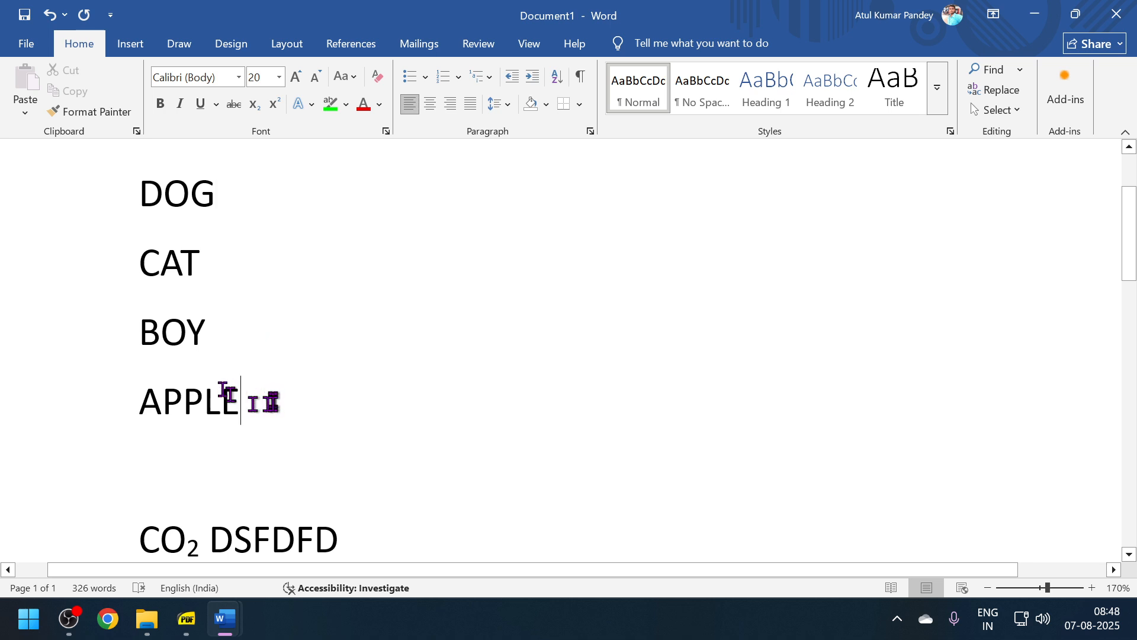
- Sort the four word lines by paragraph text in ascending order and deselect them
{"action": "left_click_drag", "start_coordinate": [226, 392], "coordinate": [170, 178]}
{"action": "left_click", "coordinate": [557, 77]}
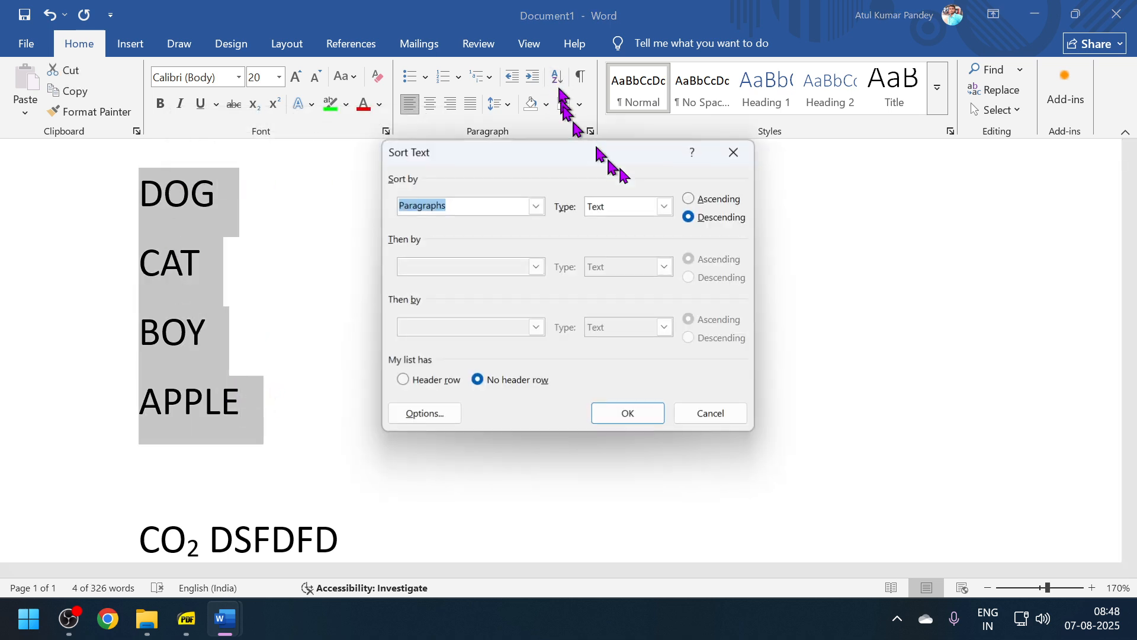
{"action": "left_click", "coordinate": [705, 200]}
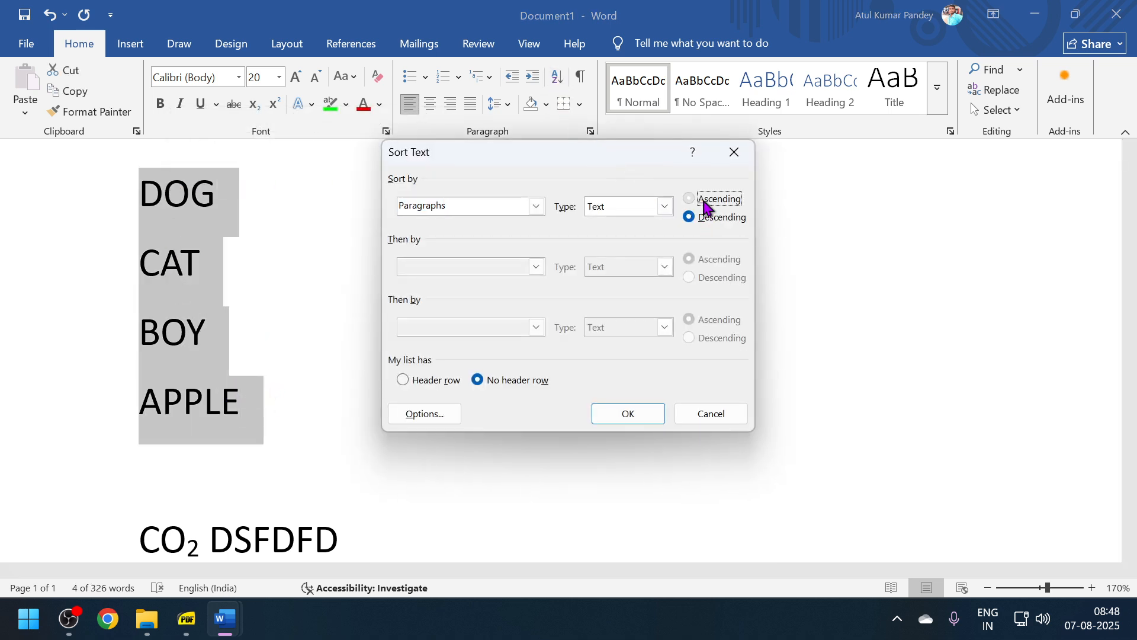
{"action": "left_click", "coordinate": [629, 413]}
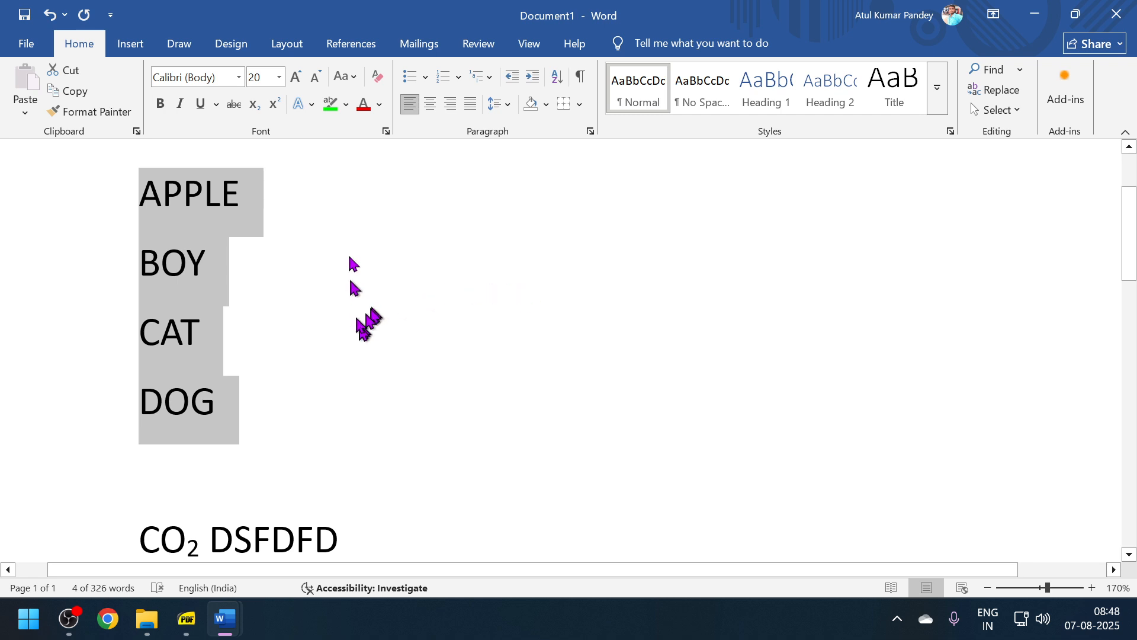
{"action": "left_click", "coordinate": [285, 388]}
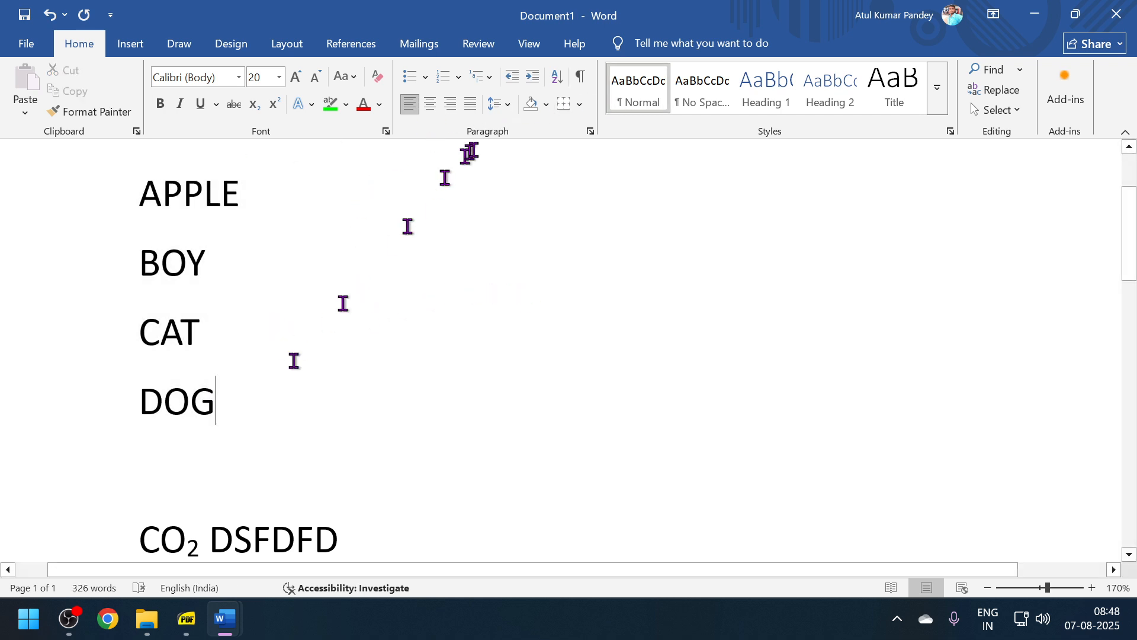
- Show the formatting marks throughout the document and select the paragraph mark after 999
{"action": "left_click", "coordinate": [583, 83]}
{"action": "scroll", "coordinate": [438, 290], "scroll_direction": "down", "scroll_amount": 8}
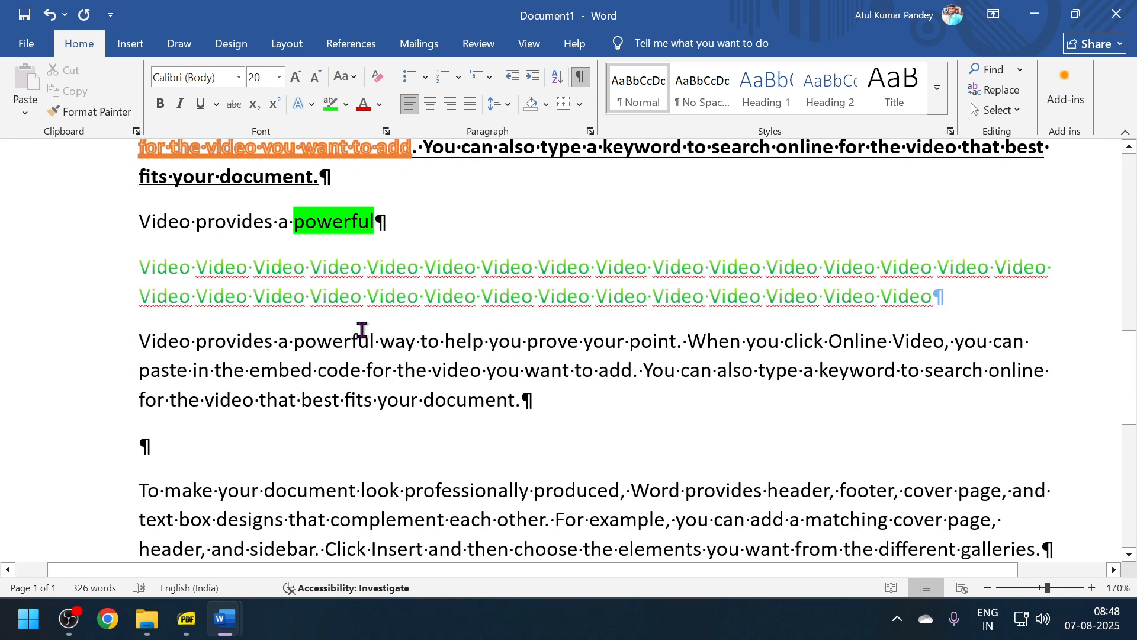
{"action": "scroll", "coordinate": [368, 301], "scroll_direction": "up", "scroll_amount": 2}
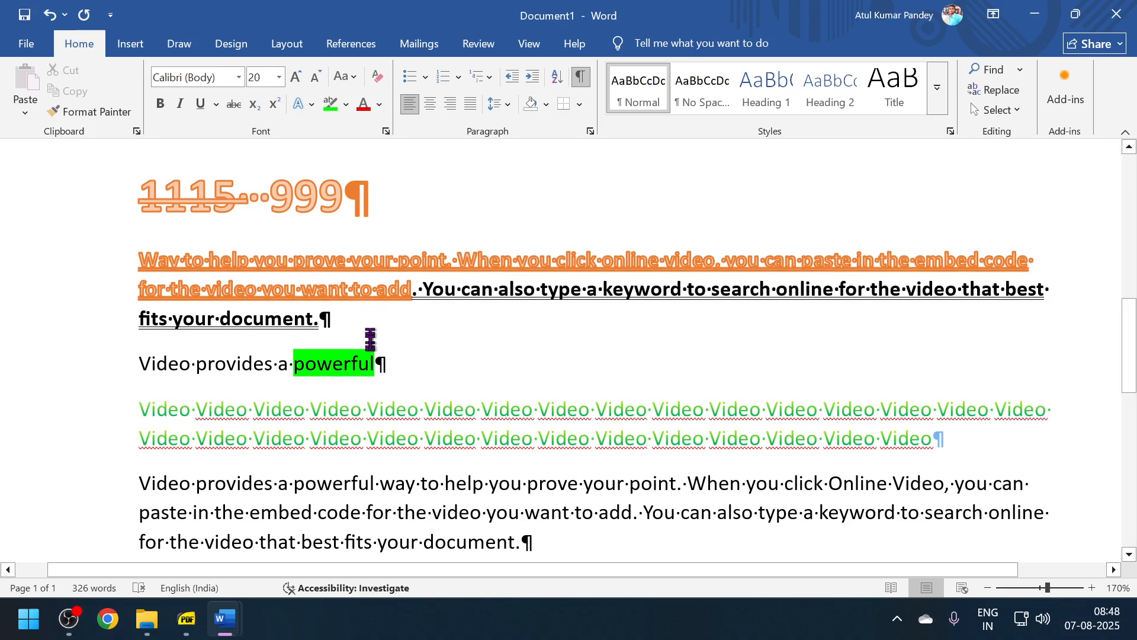
{"action": "left_click_drag", "start_coordinate": [356, 196], "coordinate": [381, 196]}
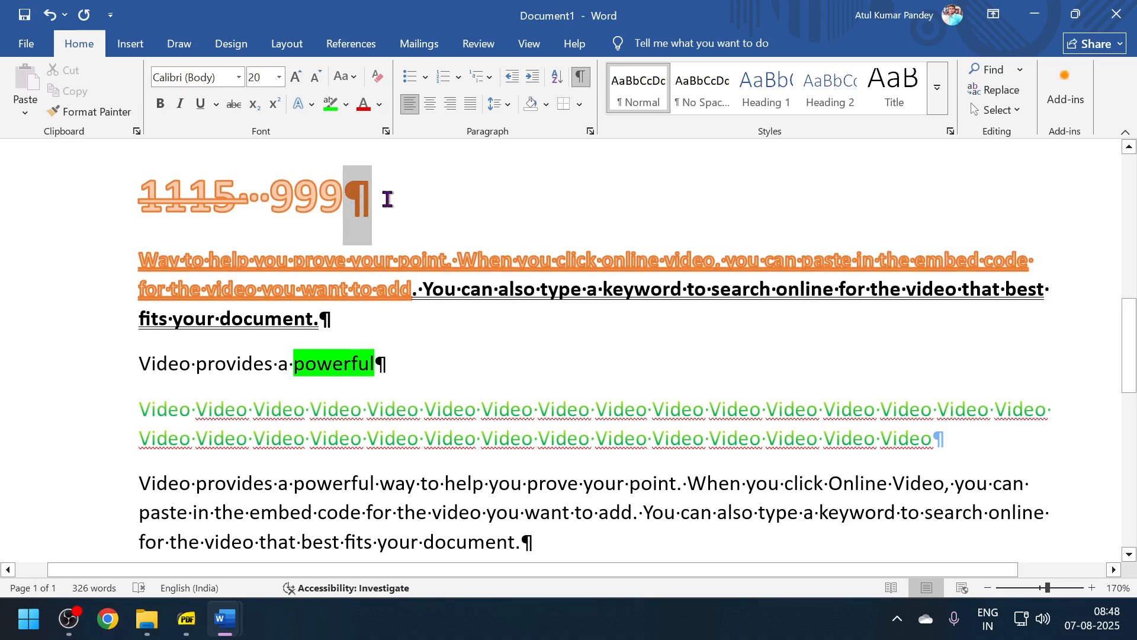
{"action": "scroll", "coordinate": [381, 230], "scroll_direction": "up", "scroll_amount": 6}
{"action": "scroll", "coordinate": [382, 314], "scroll_direction": "up", "scroll_amount": 3}
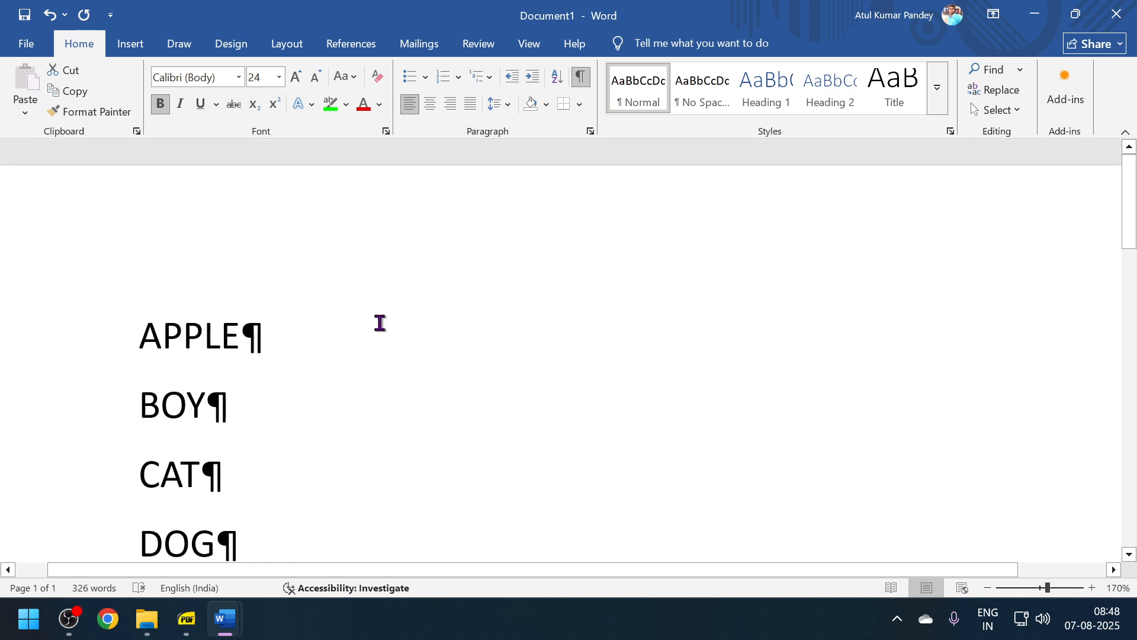
- Add three tabs after APPLE and hide the formatting marks
{"action": "left_click", "coordinate": [334, 350]}
{"action": "key", "text": "Tab"}
{"action": "key", "text": "Tab"}
{"action": "key", "text": "Tab"}
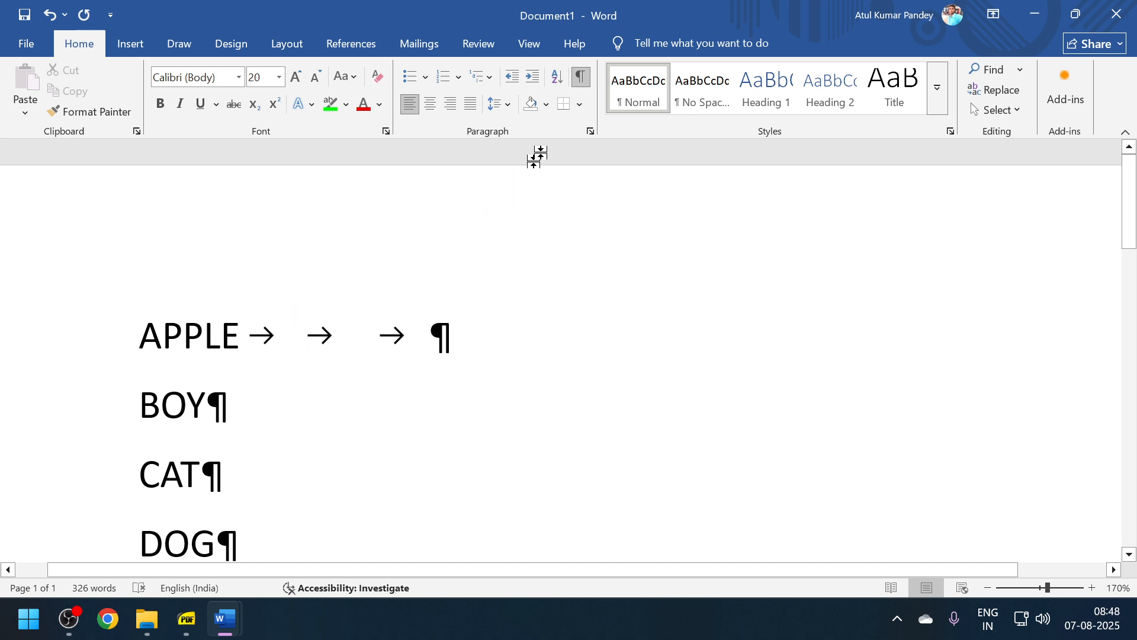
{"action": "left_click", "coordinate": [582, 84]}
- Delete all lines from APPLE through the "1115 999" line so the document starts with the orange paragraph
{"action": "scroll", "coordinate": [415, 385], "scroll_direction": "down", "scroll_amount": 5}
{"action": "scroll", "coordinate": [381, 337], "scroll_direction": "up", "scroll_amount": 5}
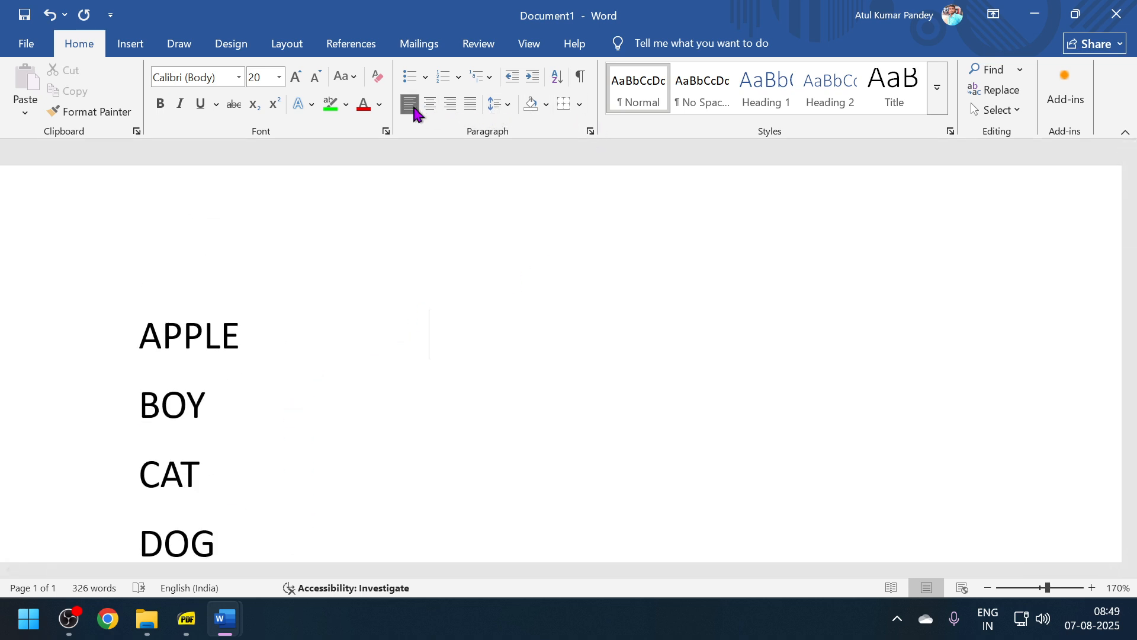
{"action": "scroll", "coordinate": [396, 229], "scroll_direction": "down", "scroll_amount": 4}
{"action": "scroll", "coordinate": [381, 228], "scroll_direction": "up", "scroll_amount": 3}
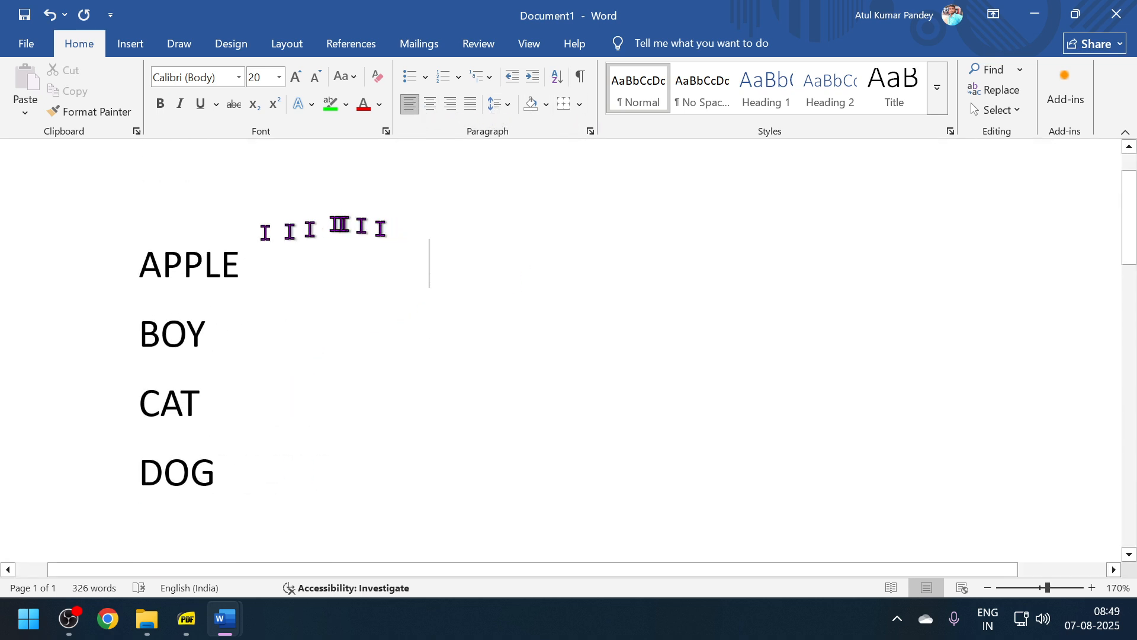
{"action": "left_click_drag", "start_coordinate": [145, 254], "coordinate": [389, 376]}
{"action": "key", "text": "Delete"}
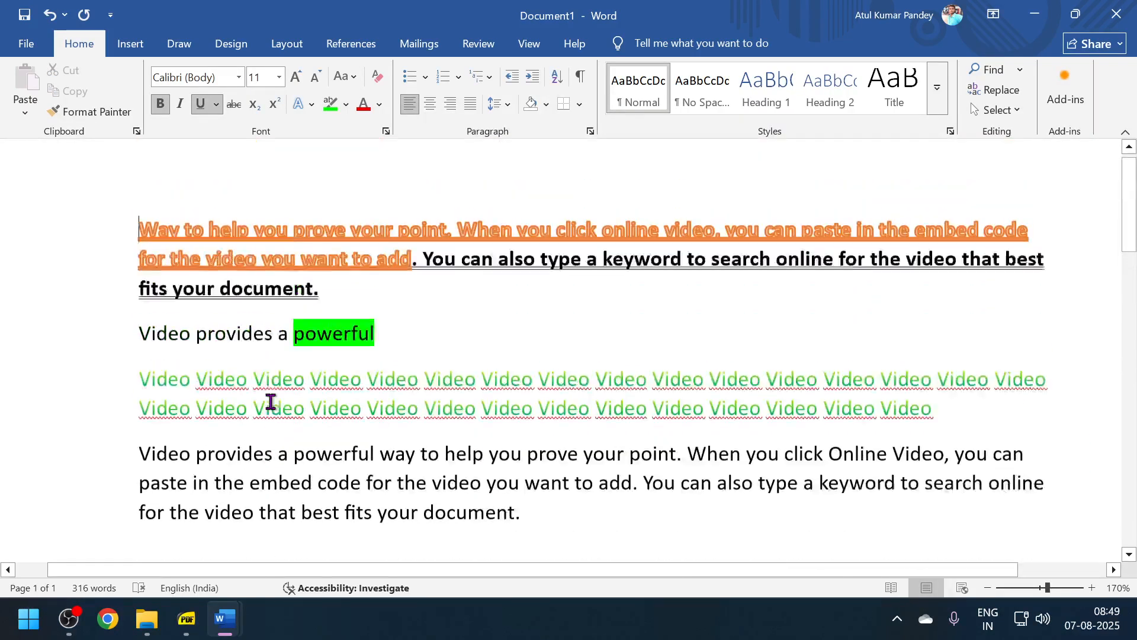
{"action": "scroll", "coordinate": [228, 331], "scroll_direction": "up", "scroll_amount": 2}
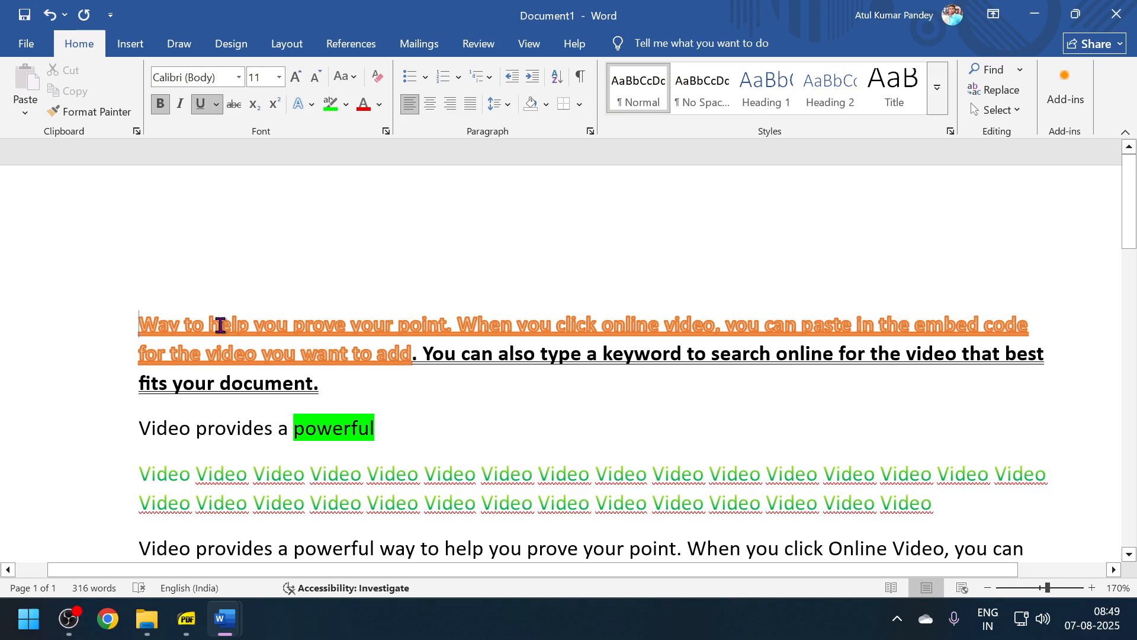
- Align the whole document's text right, switch its alignment to centred, and deselect it
{"action": "key", "text": "ctrl+a"}
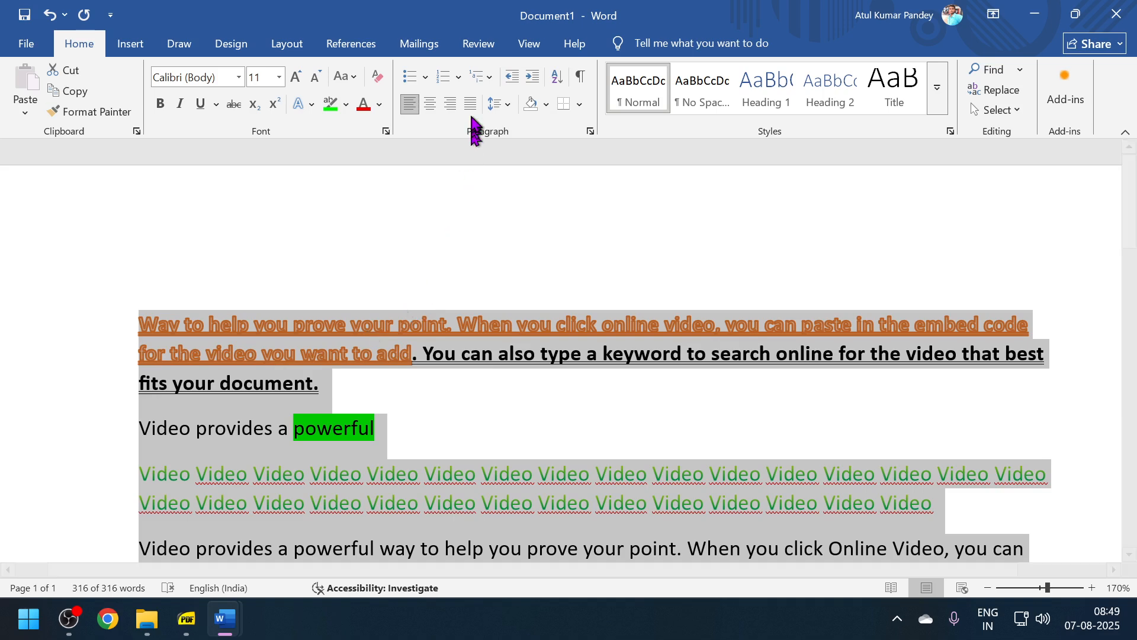
{"action": "left_click", "coordinate": [450, 105]}
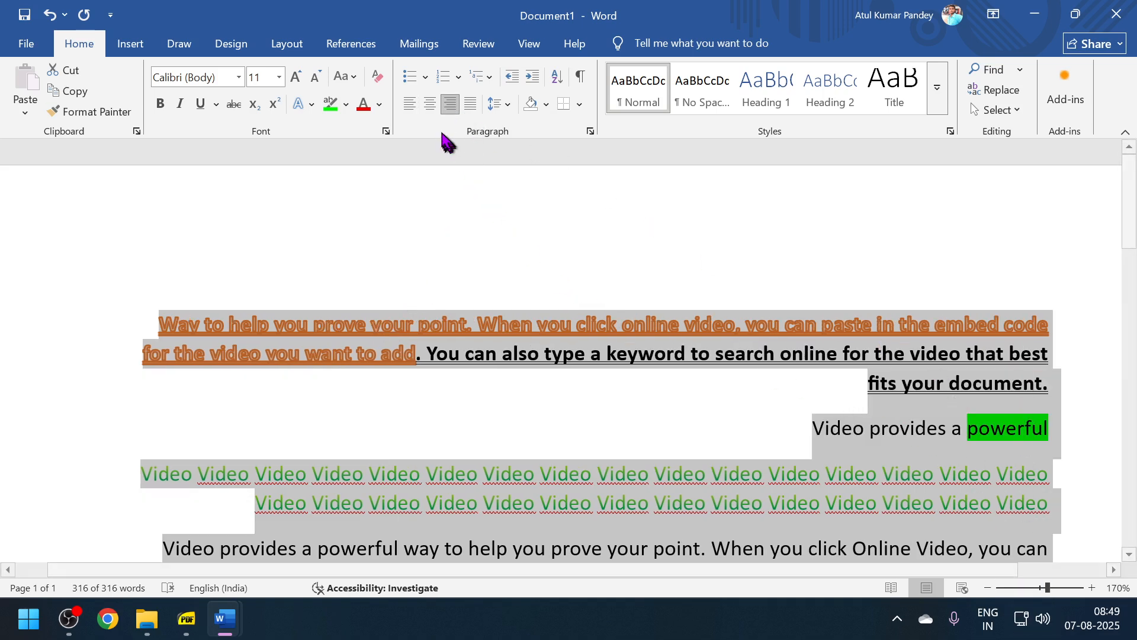
{"action": "left_click", "coordinate": [430, 105]}
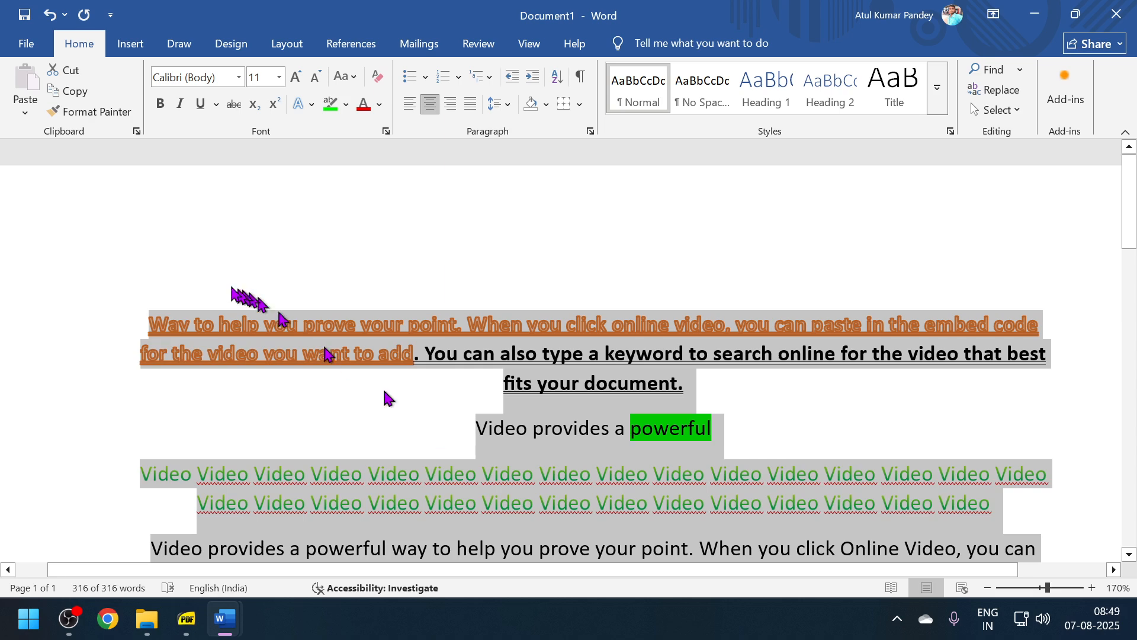
{"action": "left_click", "coordinate": [179, 314]}
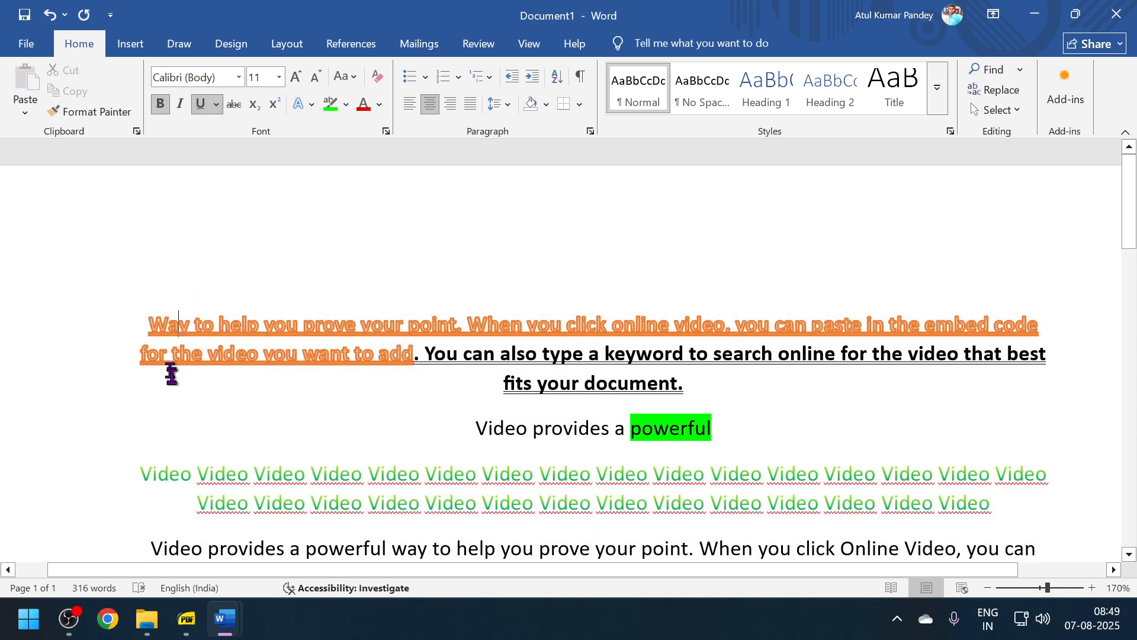
- Justify the text of the whole document and look through the realigned paragraphs
{"action": "key", "text": "ctrl+a"}
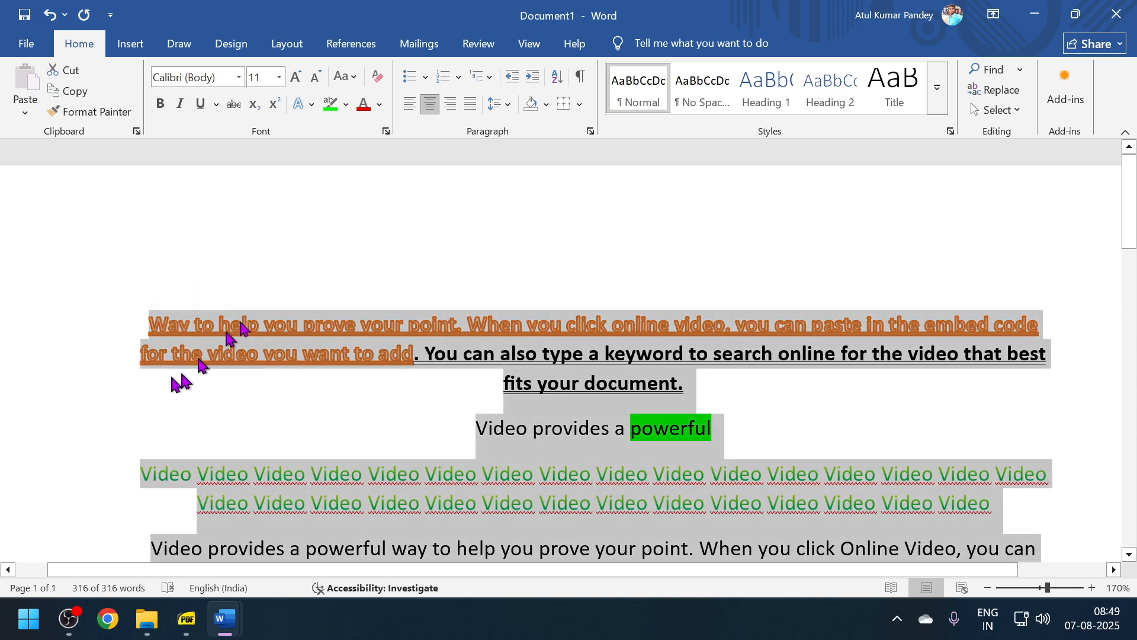
{"action": "left_click", "coordinate": [471, 111]}
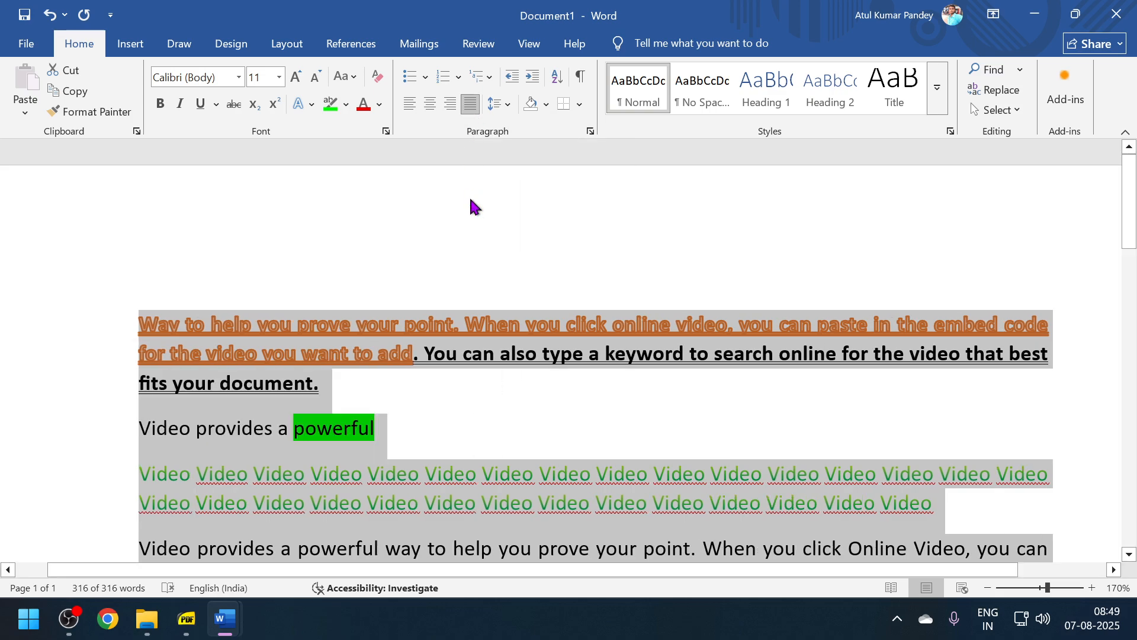
{"action": "scroll", "coordinate": [502, 349], "scroll_direction": "down", "scroll_amount": 5}
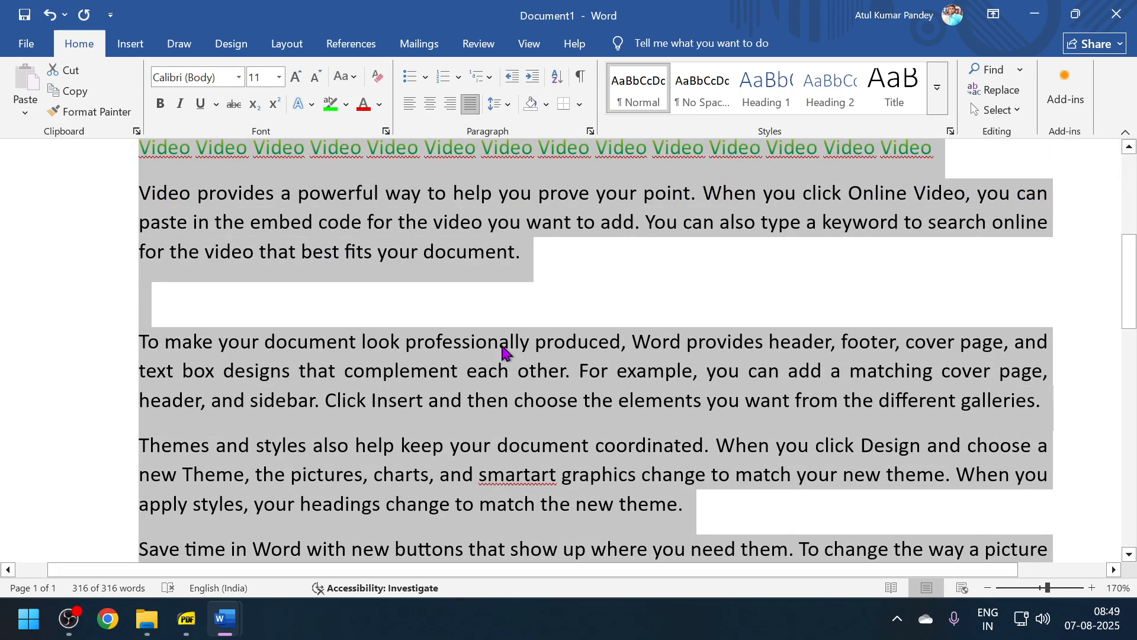
{"action": "scroll", "coordinate": [502, 353], "scroll_direction": "down", "scroll_amount": 4}
{"action": "scroll", "coordinate": [502, 353], "scroll_direction": "up", "scroll_amount": 8}
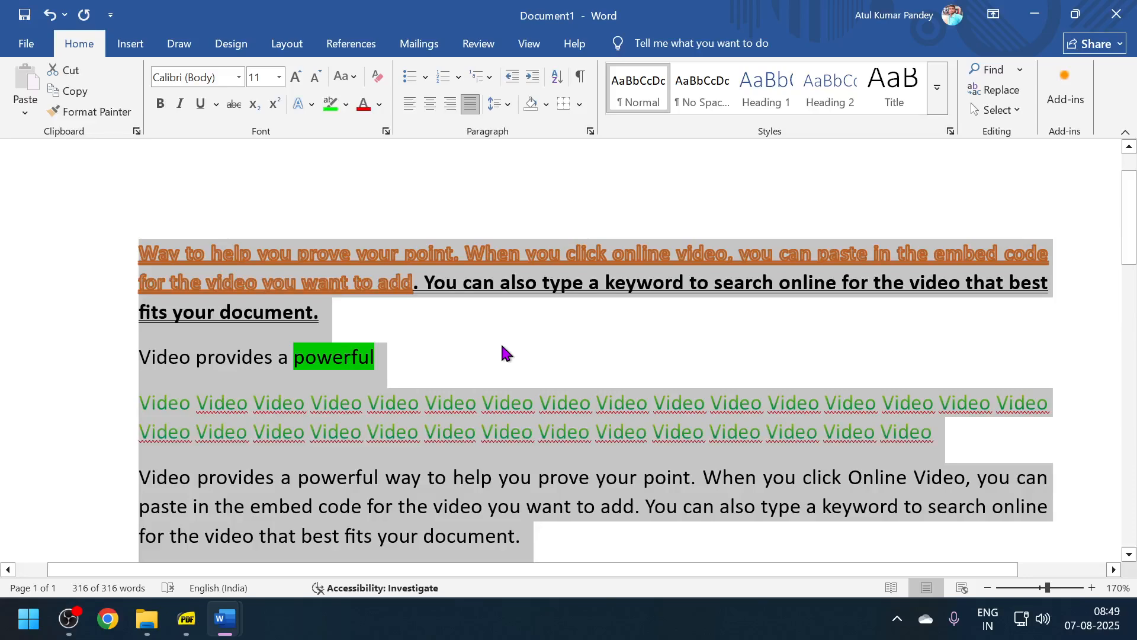
{"action": "scroll", "coordinate": [503, 353], "scroll_direction": "down", "scroll_amount": 3}
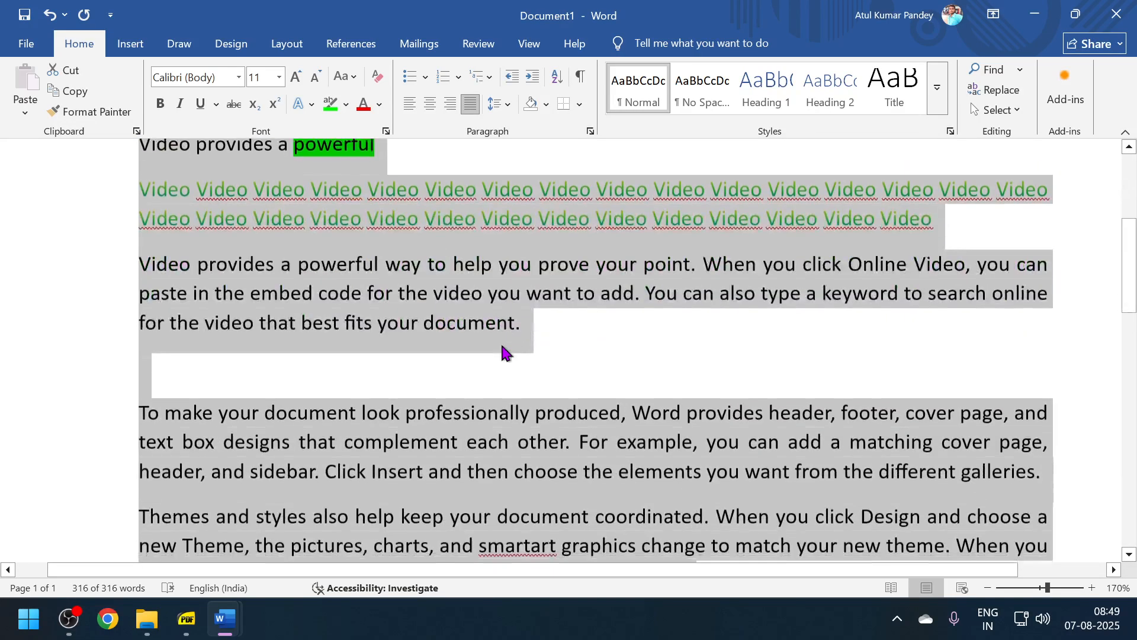
{"action": "scroll", "coordinate": [502, 352], "scroll_direction": "up", "scroll_amount": 4}
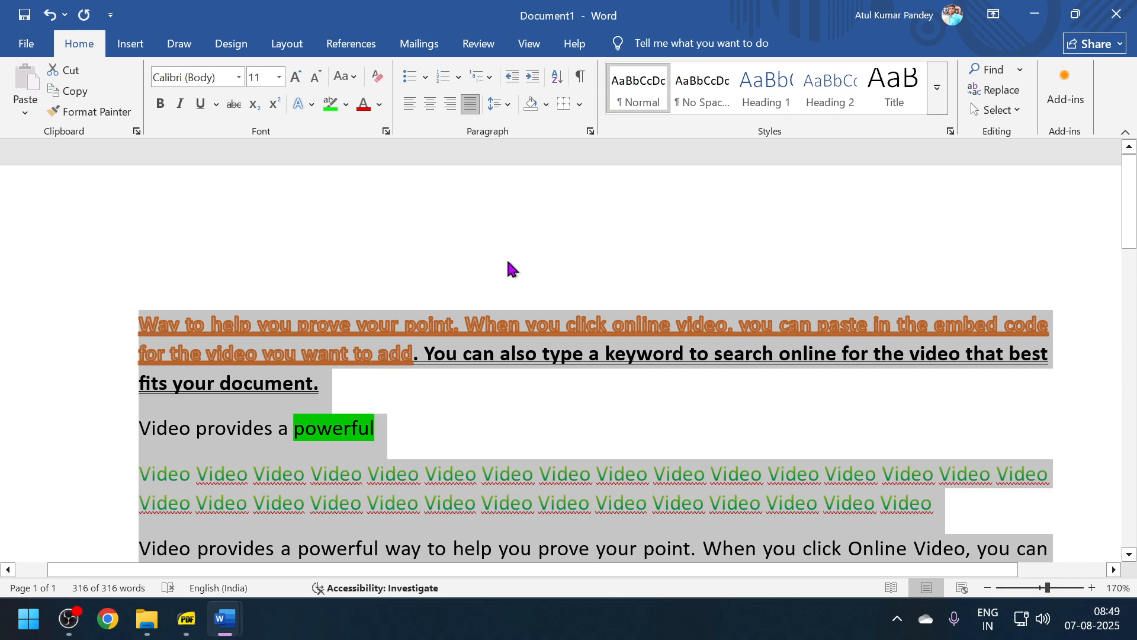
{"action": "scroll", "coordinate": [515, 320], "scroll_direction": "down", "scroll_amount": 5}
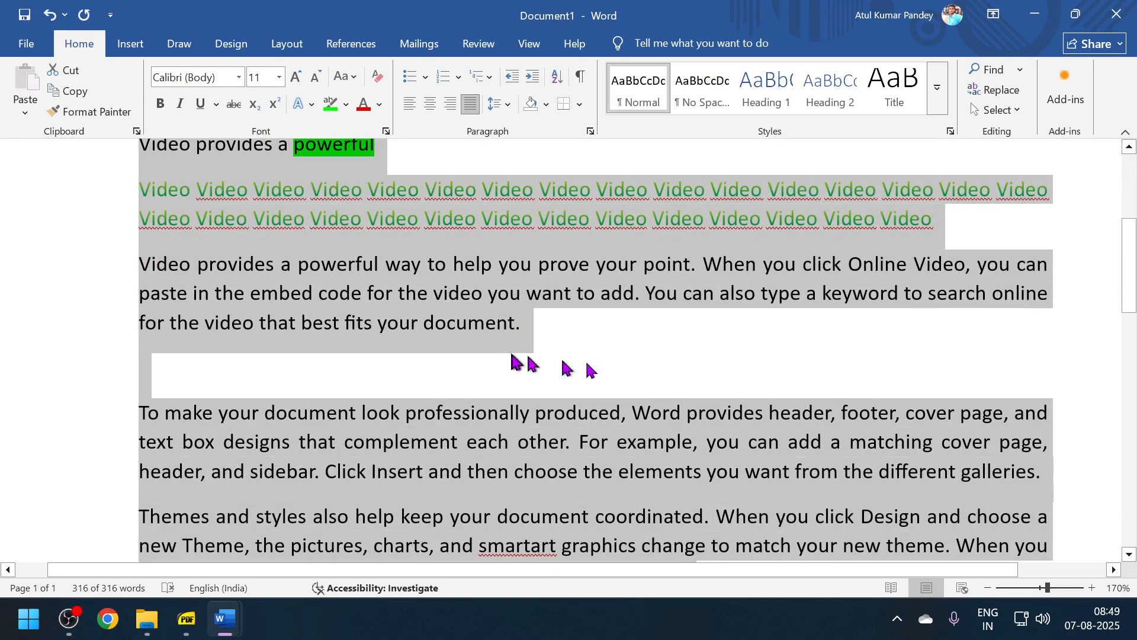
{"action": "scroll", "coordinate": [998, 481], "scroll_direction": "up", "scroll_amount": 5}
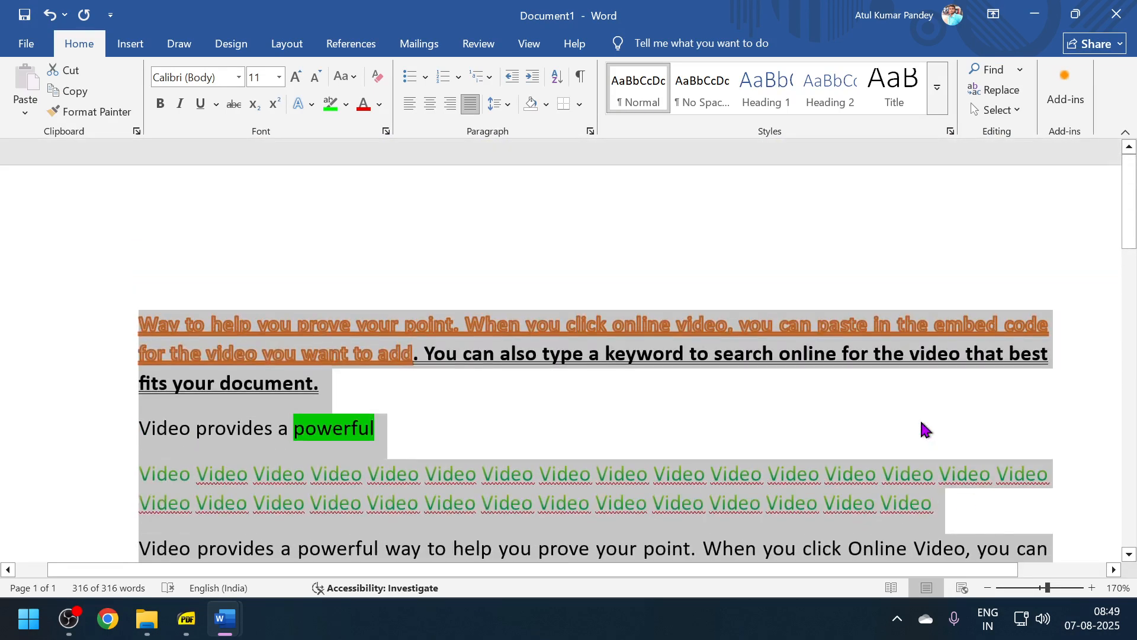
- Add the title MY BOOK on its own line above the orange paragraph, centre it and deselect it
{"action": "left_click", "coordinate": [143, 327]}
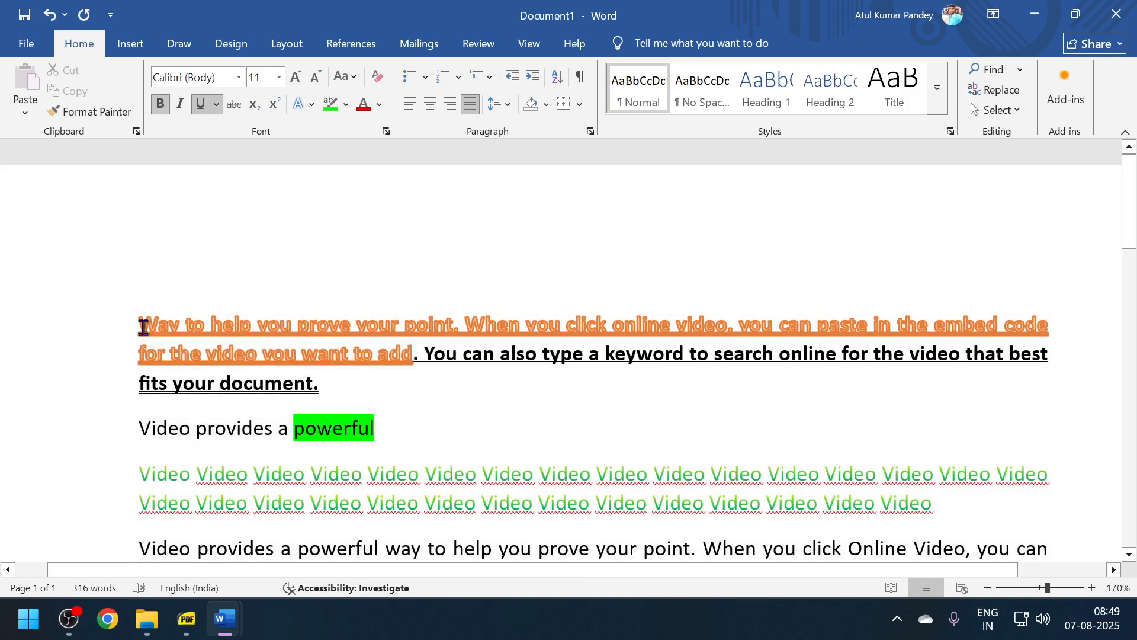
{"action": "key", "text": "Return"}
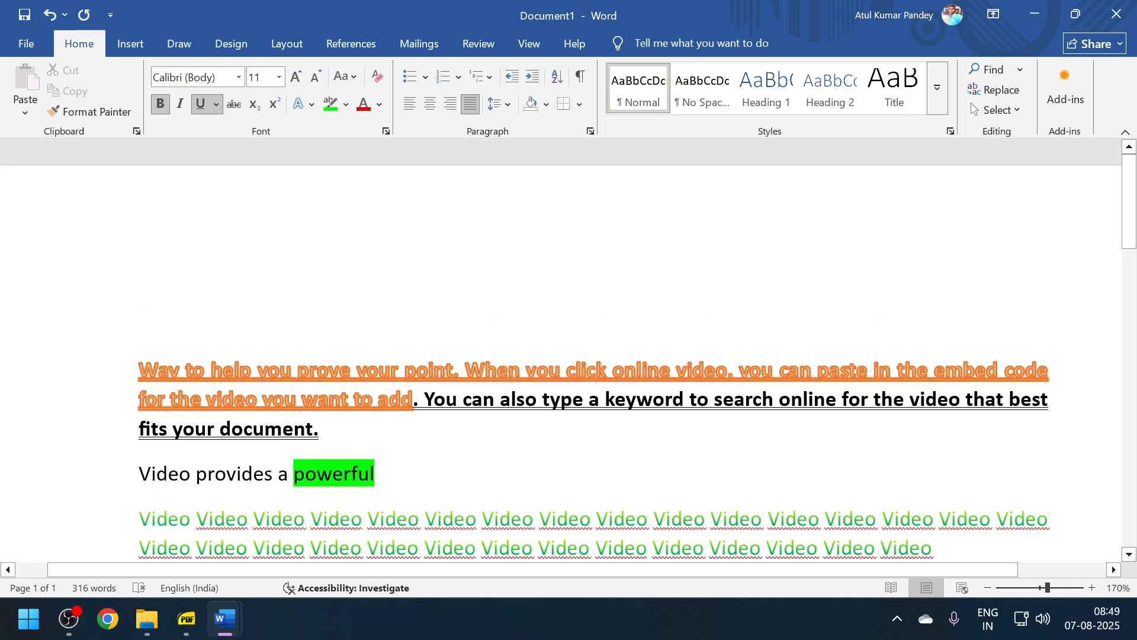
{"action": "type", "text": "MY BOOK"}
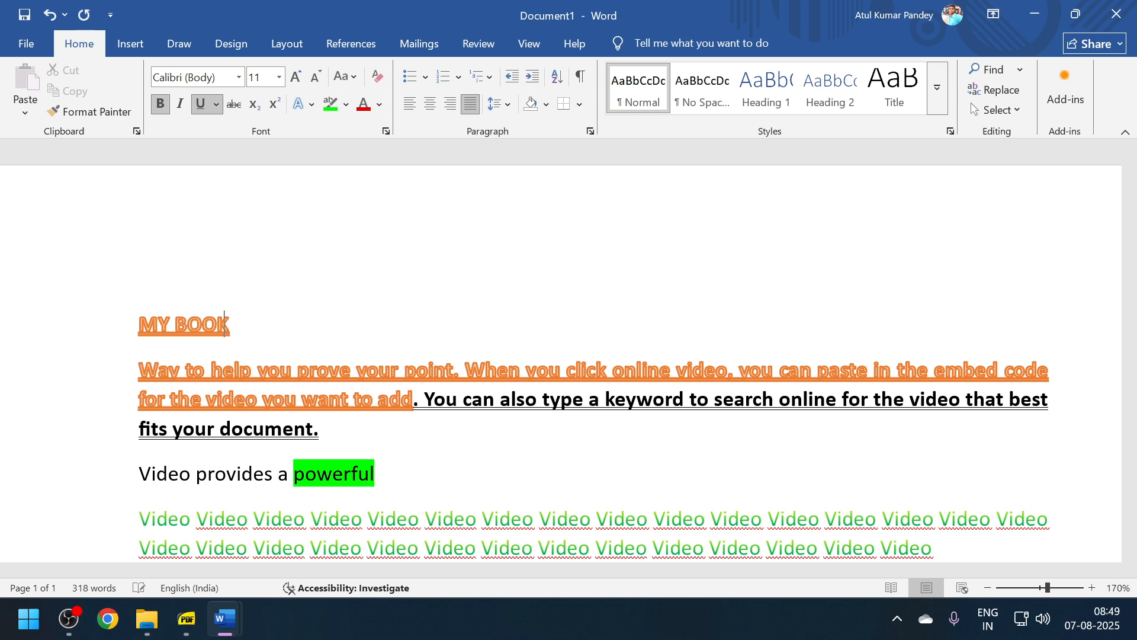
{"action": "left_click_drag", "start_coordinate": [231, 327], "coordinate": [126, 324]}
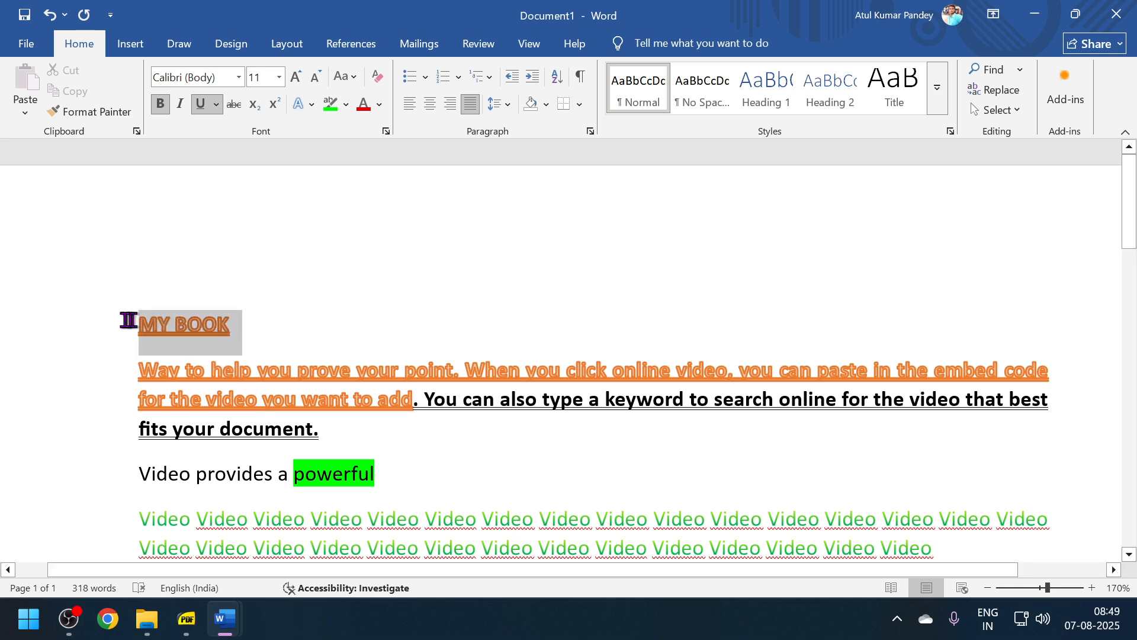
{"action": "left_click", "coordinate": [430, 104]}
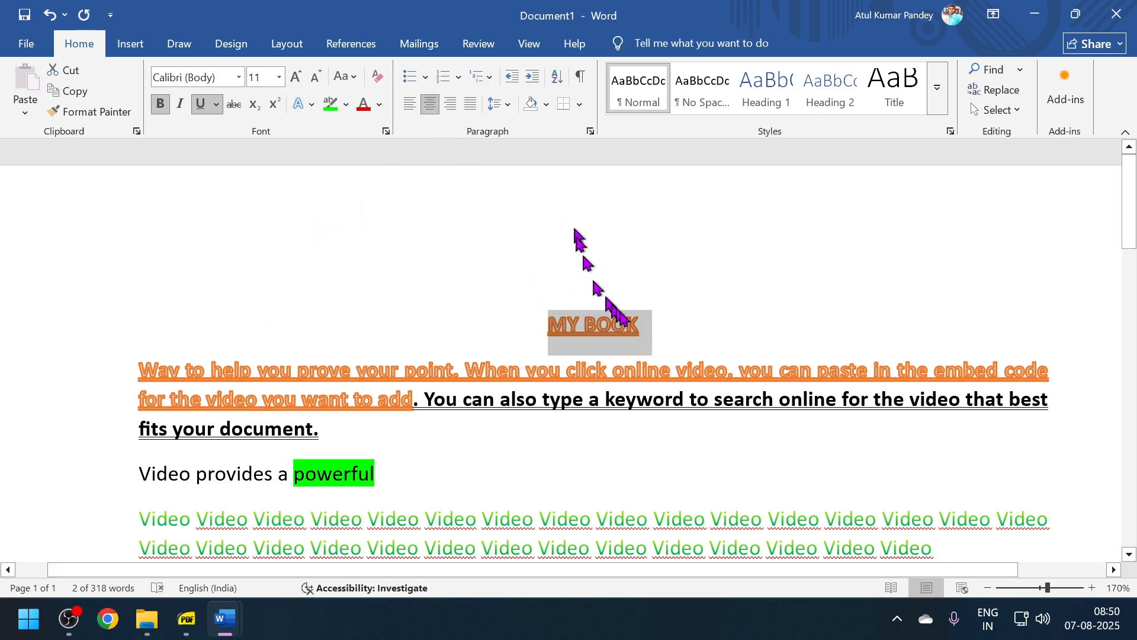
{"action": "left_click", "coordinate": [666, 339]}
{"action": "scroll", "coordinate": [666, 339], "scroll_direction": "down", "scroll_amount": 3}
{"action": "scroll", "coordinate": [667, 343], "scroll_direction": "up", "scroll_amount": 2}
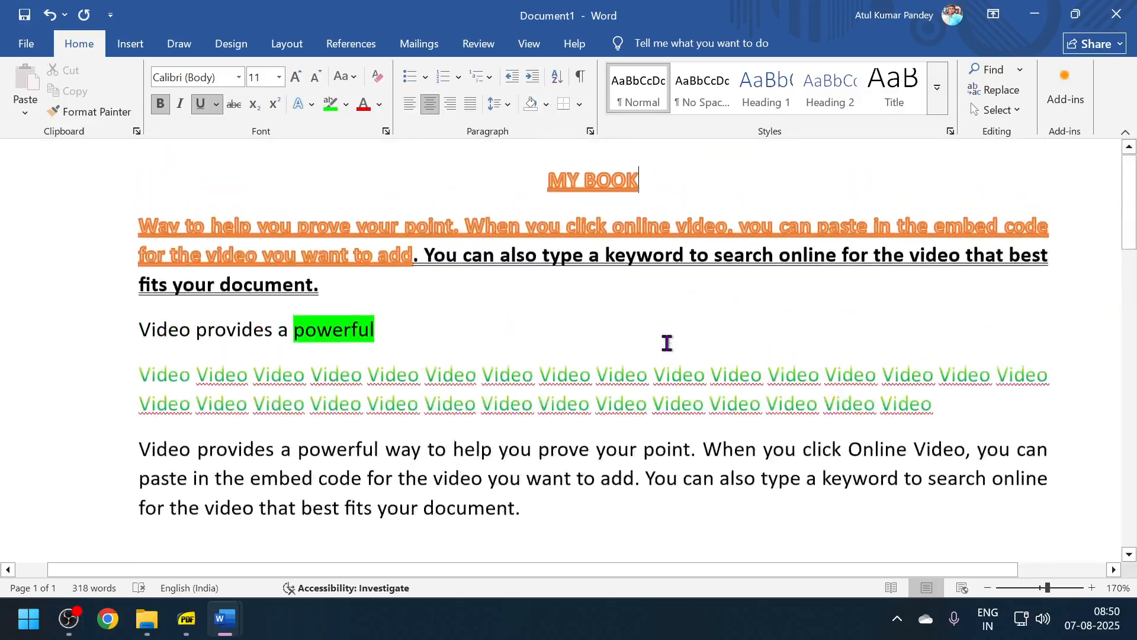
{"action": "scroll", "coordinate": [667, 343], "scroll_direction": "up", "scroll_amount": 3}
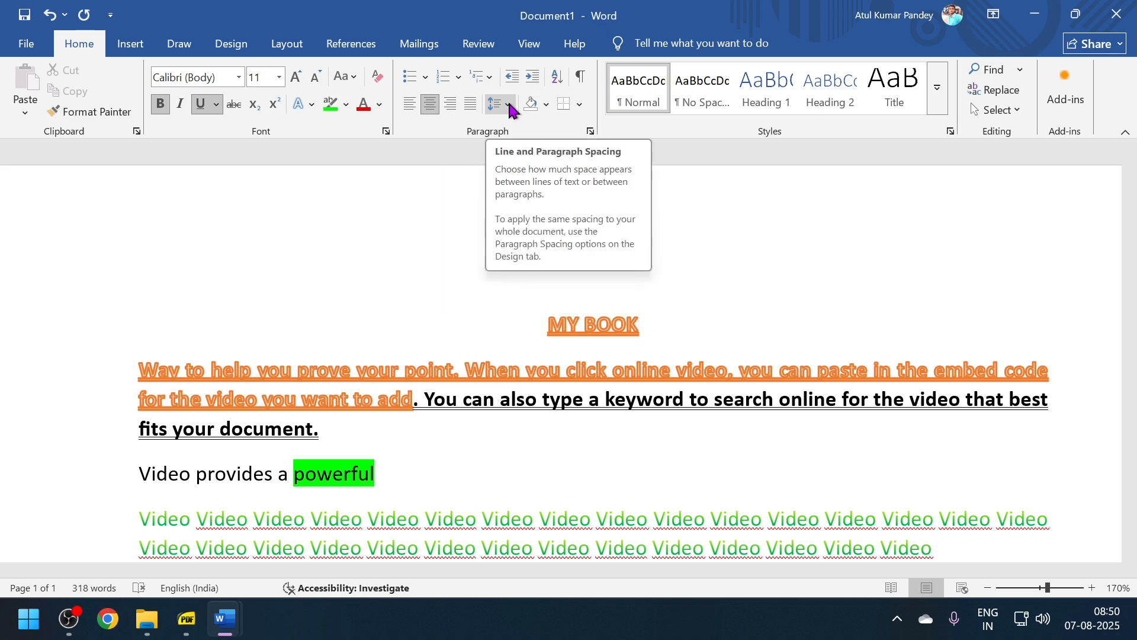
- Preview the line spacing values on the whole document without applying any, and deselect the text
{"action": "scroll", "coordinate": [482, 403], "scroll_direction": "down", "scroll_amount": 3}
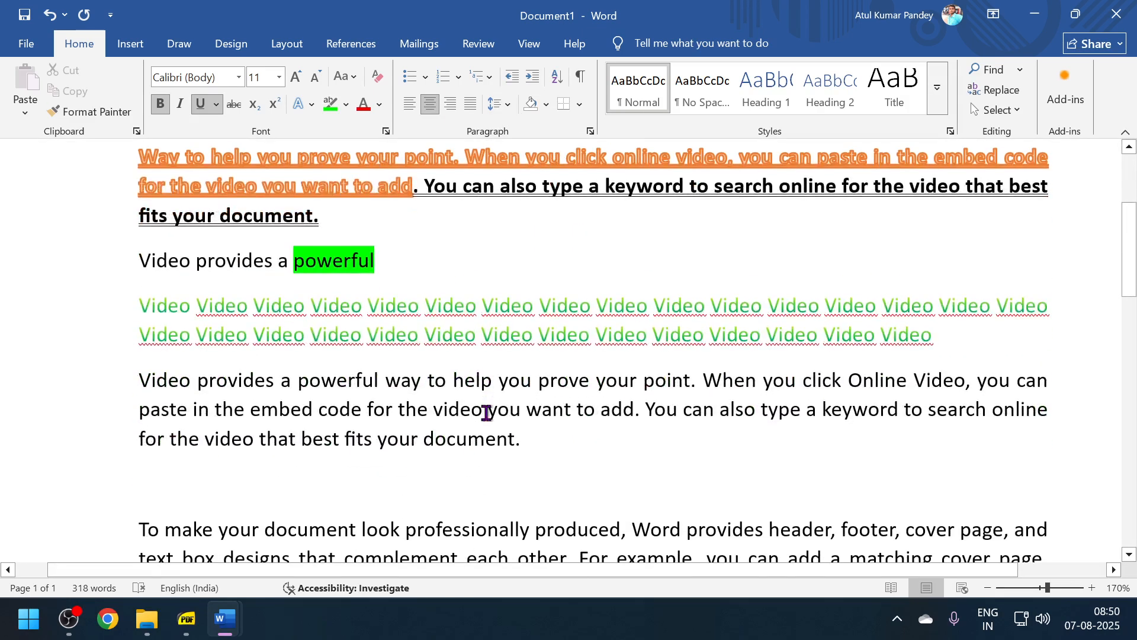
{"action": "scroll", "coordinate": [485, 314], "scroll_direction": "up", "scroll_amount": 2}
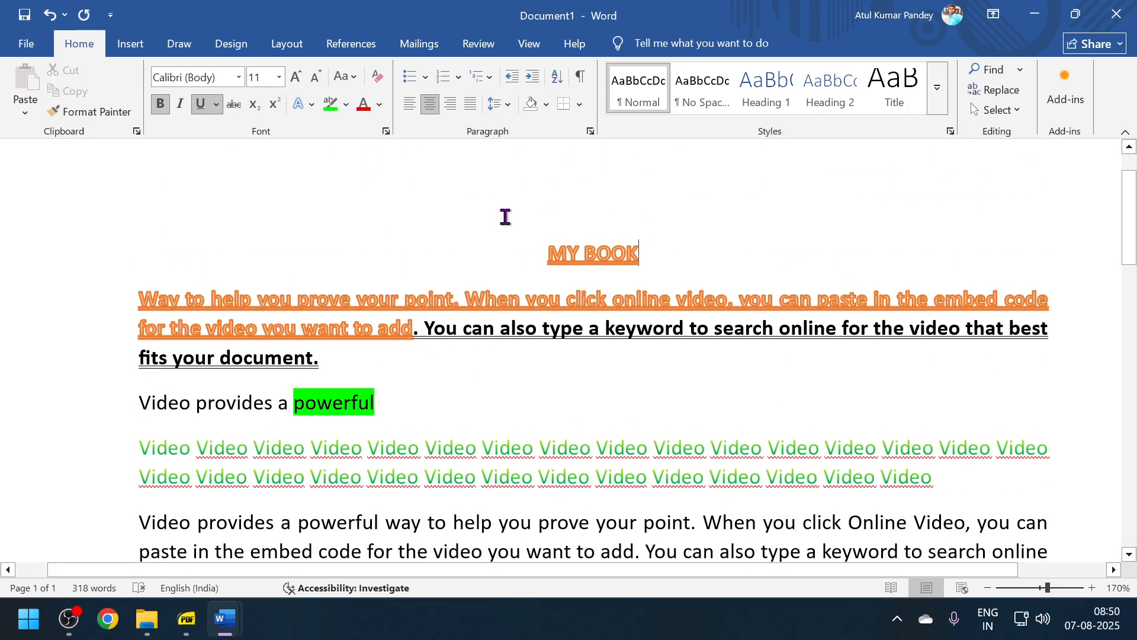
{"action": "key", "text": "ctrl+a"}
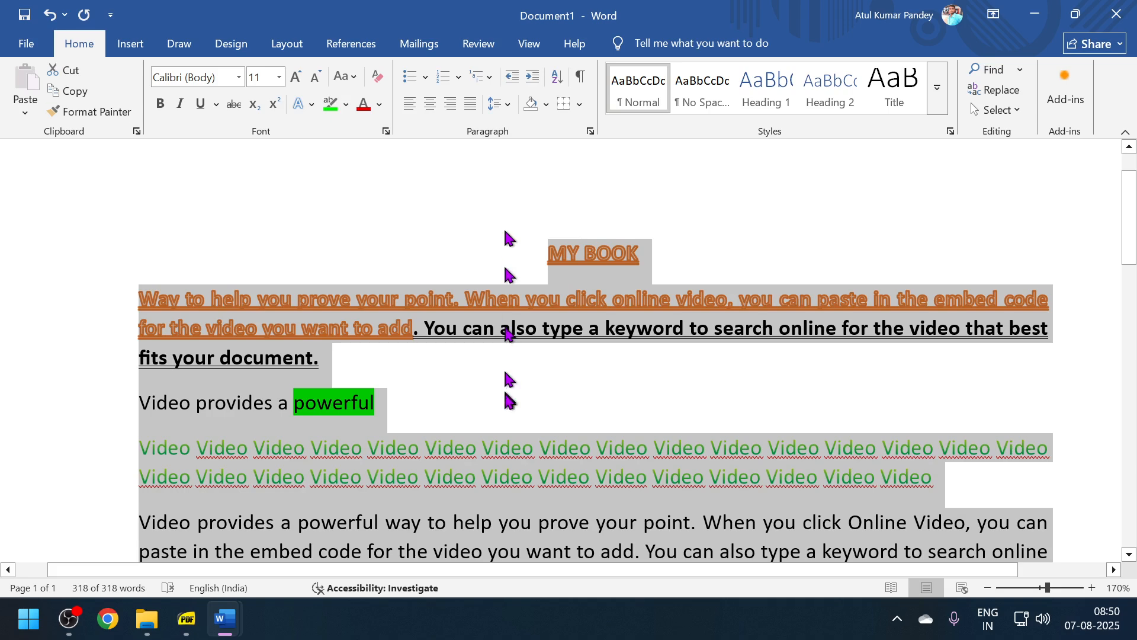
{"action": "left_click", "coordinate": [505, 105]}
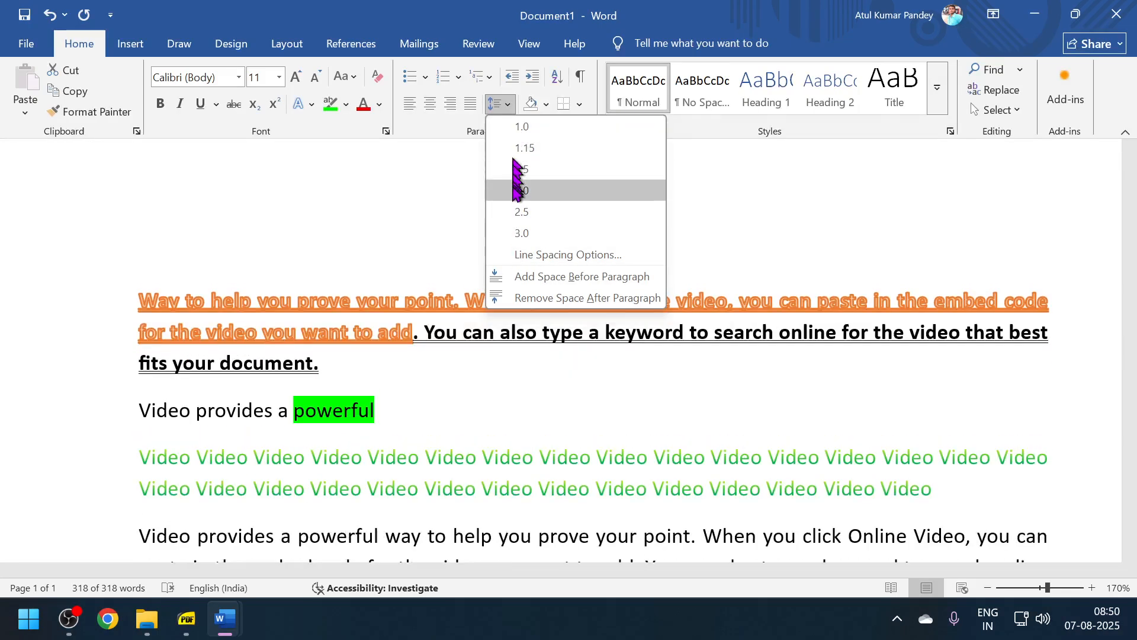
{"action": "left_click", "coordinate": [467, 491]}
{"action": "scroll", "coordinate": [465, 495], "scroll_direction": "down", "scroll_amount": 4}
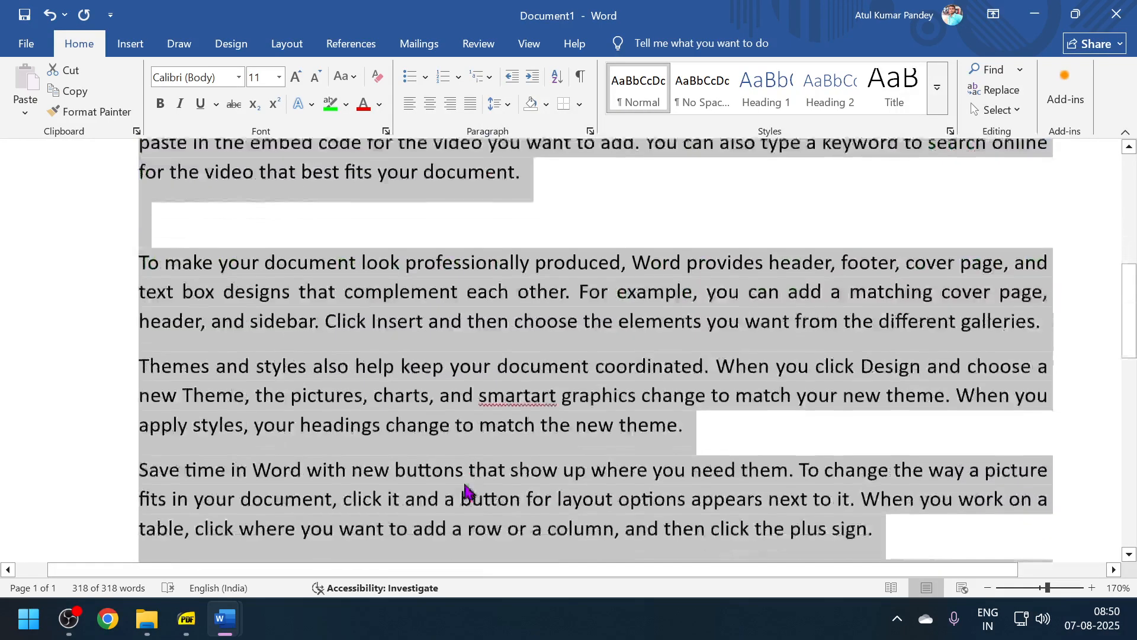
{"action": "scroll", "coordinate": [459, 474], "scroll_direction": "up", "scroll_amount": 2}
{"action": "left_click", "coordinate": [437, 447]}
{"action": "scroll", "coordinate": [292, 415], "scroll_direction": "down", "scroll_amount": 3}
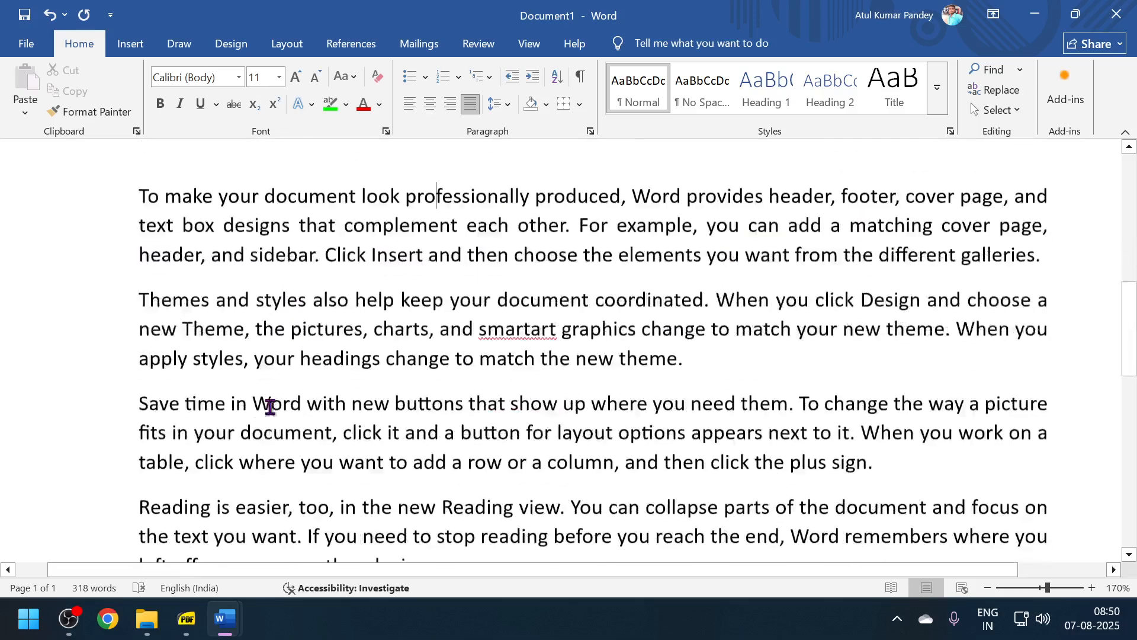
{"action": "left_click", "coordinate": [536, 335]}
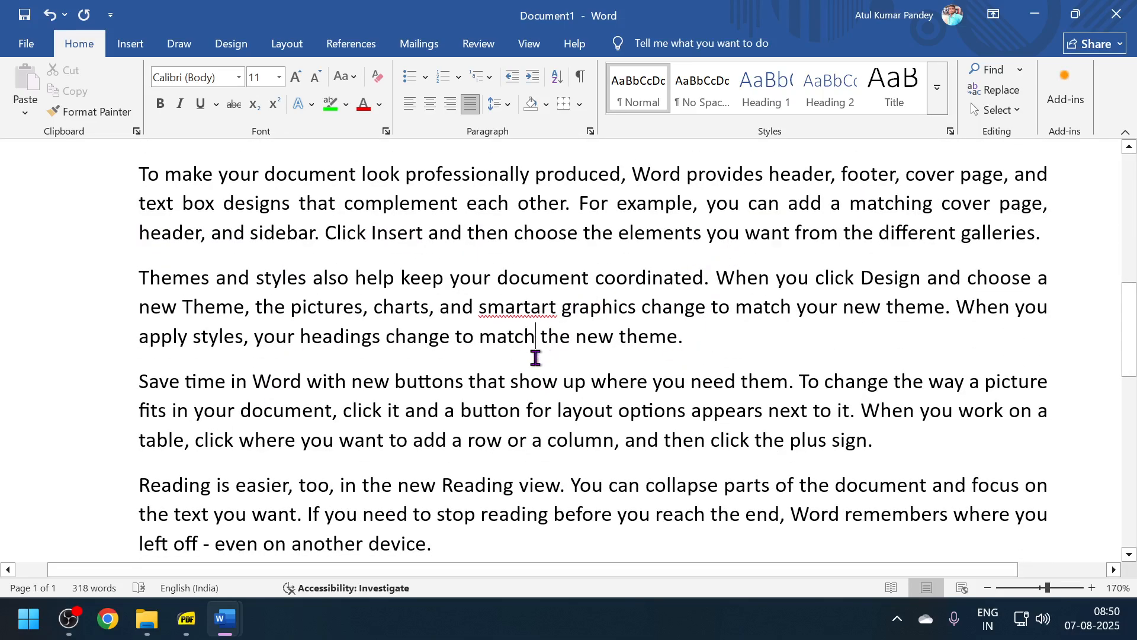
- Remove the space after every paragraph in the whole document and deselect the text
{"action": "scroll", "coordinate": [536, 320], "scroll_direction": "up", "scroll_amount": 2}
{"action": "key", "text": "ctrl+a"}
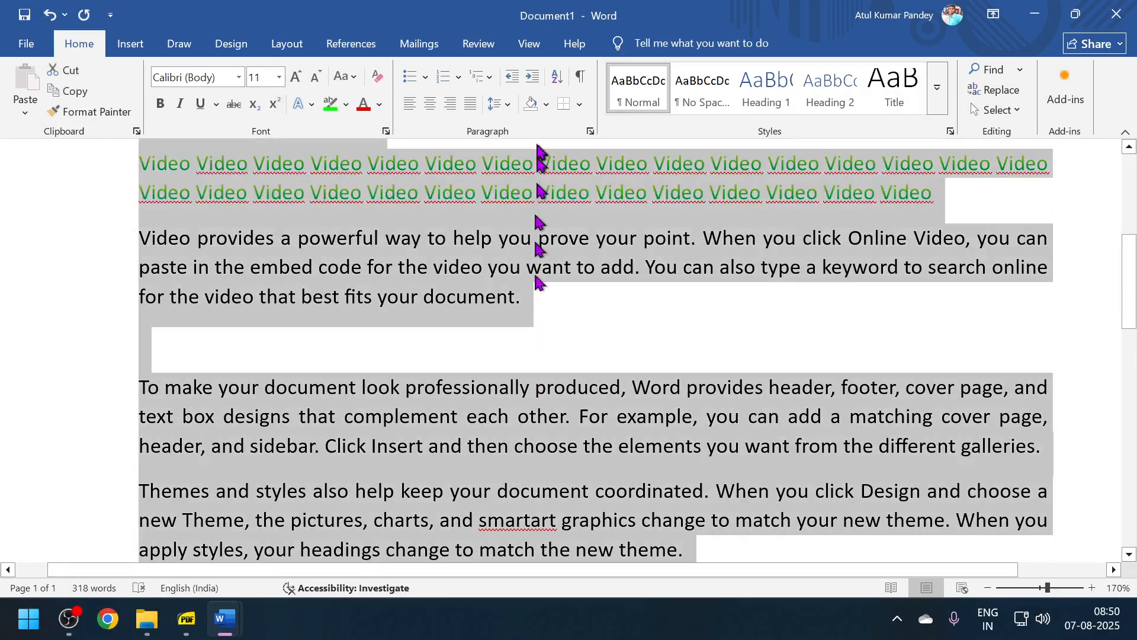
{"action": "left_click", "coordinate": [508, 105]}
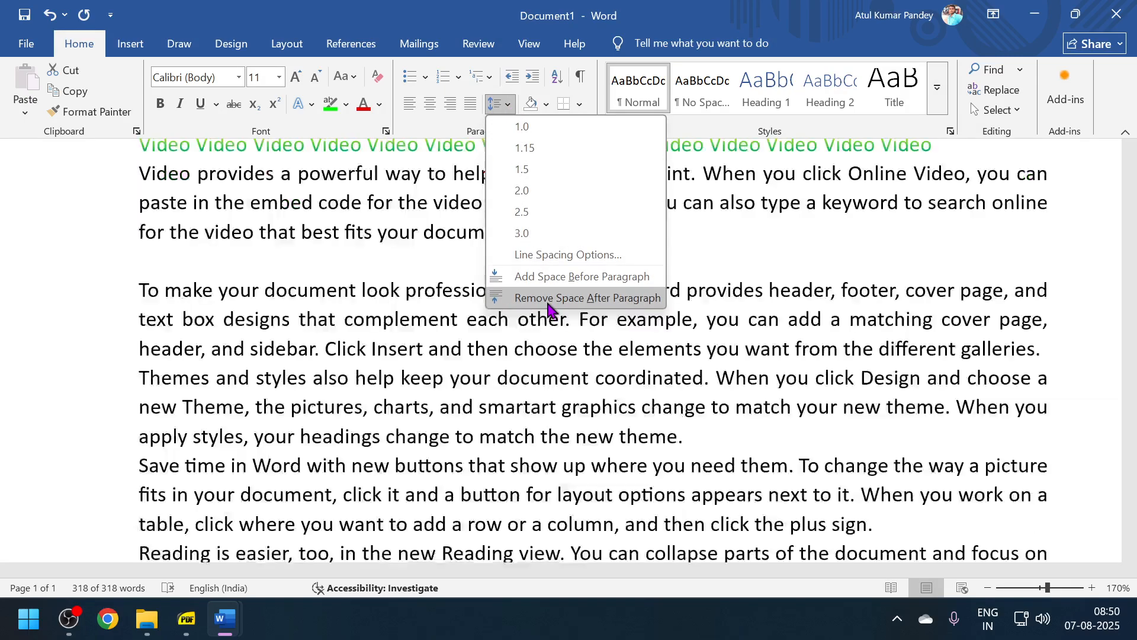
{"action": "left_click", "coordinate": [548, 298]}
{"action": "scroll", "coordinate": [545, 308], "scroll_direction": "down", "scroll_amount": 3}
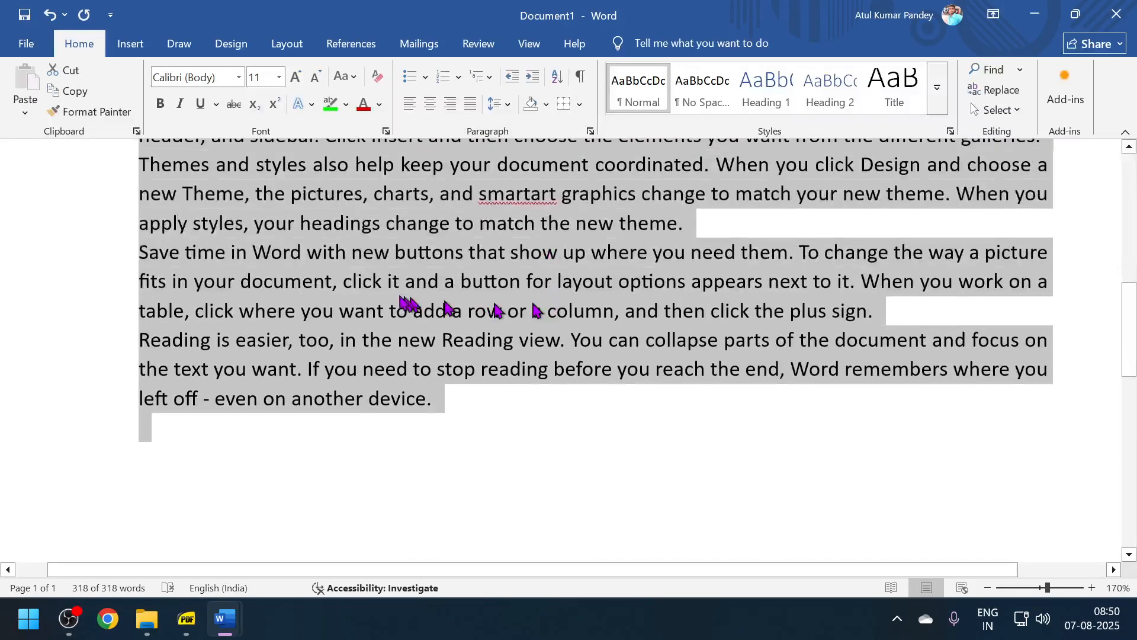
{"action": "left_click", "coordinate": [393, 283]}
{"action": "scroll", "coordinate": [476, 285], "scroll_direction": "up", "scroll_amount": 3}
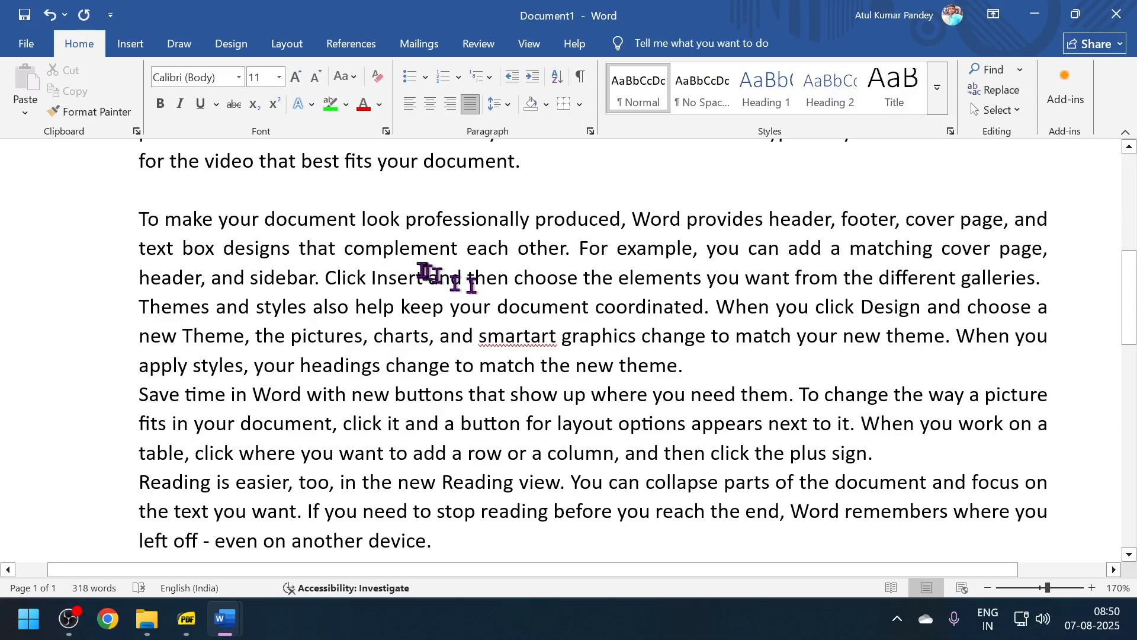
{"action": "scroll", "coordinate": [426, 274], "scroll_direction": "up", "scroll_amount": 6}
{"action": "scroll", "coordinate": [422, 285], "scroll_direction": "down", "scroll_amount": 2}
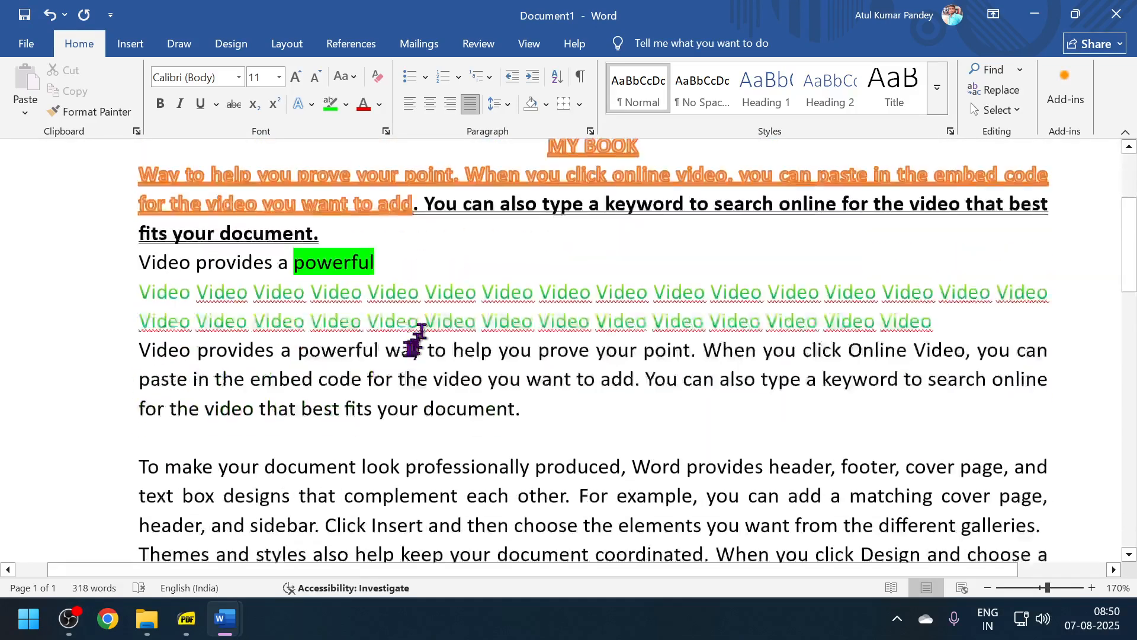
- Apply yellow shading to the paragraphs from the green Video lines through "To make your document look professionally produced"
{"action": "scroll", "coordinate": [414, 338], "scroll_direction": "down", "scroll_amount": 1}
{"action": "left_click_drag", "start_coordinate": [143, 289], "coordinate": [686, 433]}
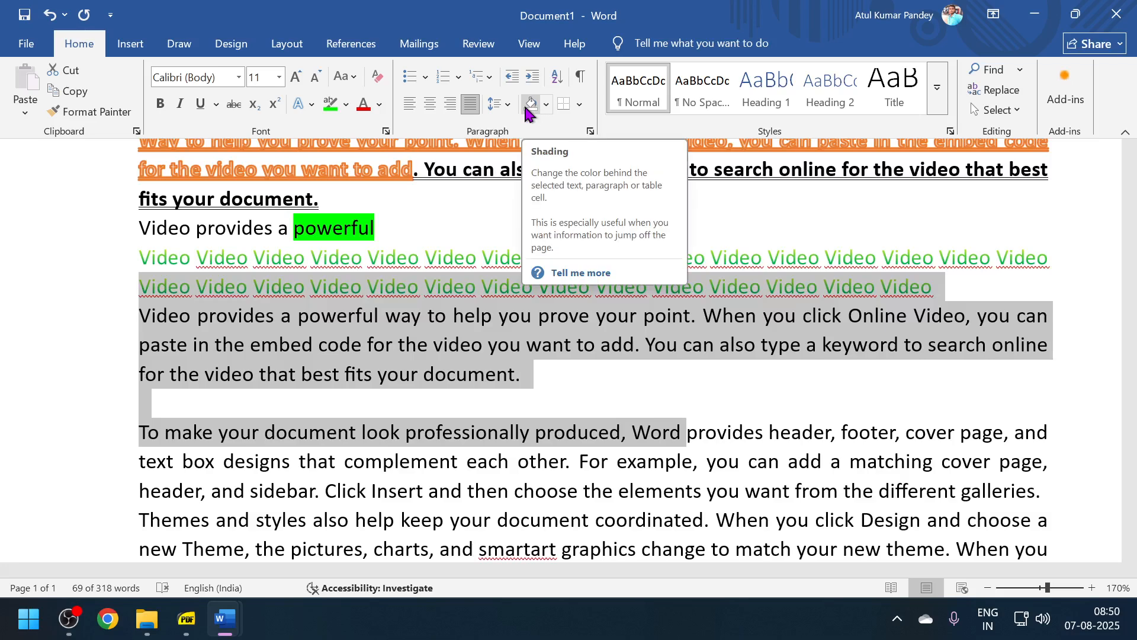
{"action": "left_click", "coordinate": [546, 104]}
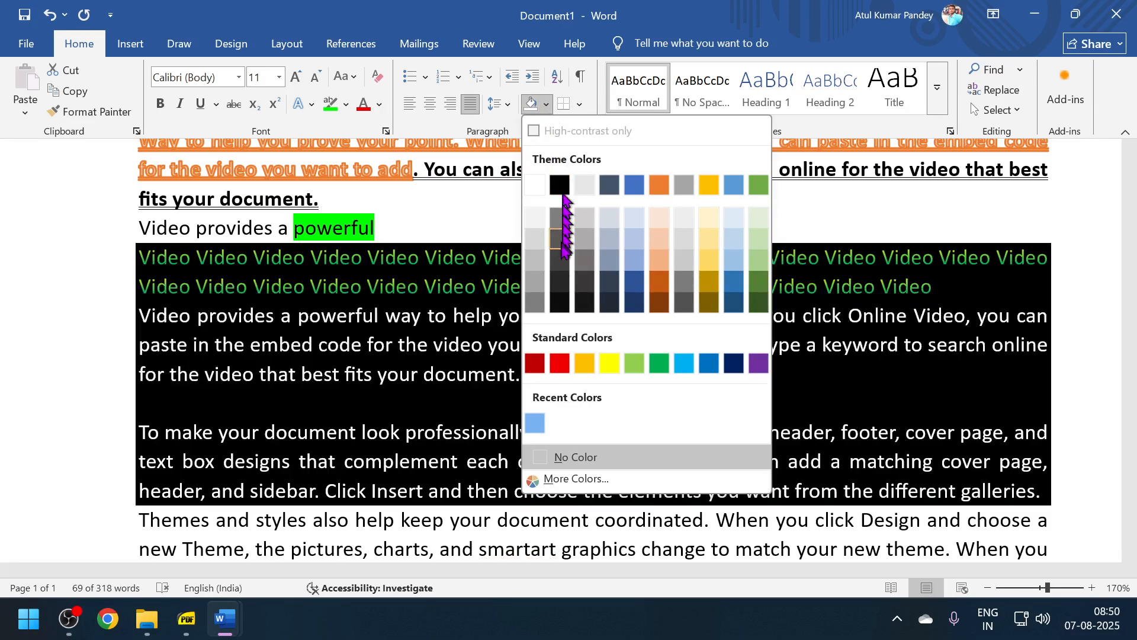
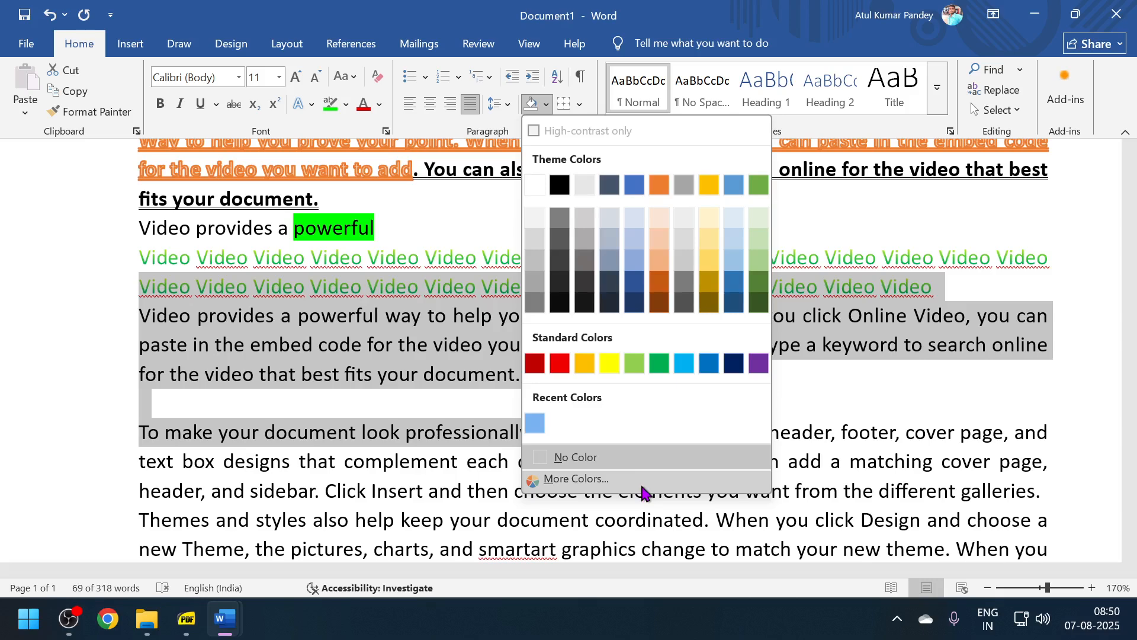
{"action": "left_click", "coordinate": [616, 367]}
{"action": "left_click", "coordinate": [491, 373]}
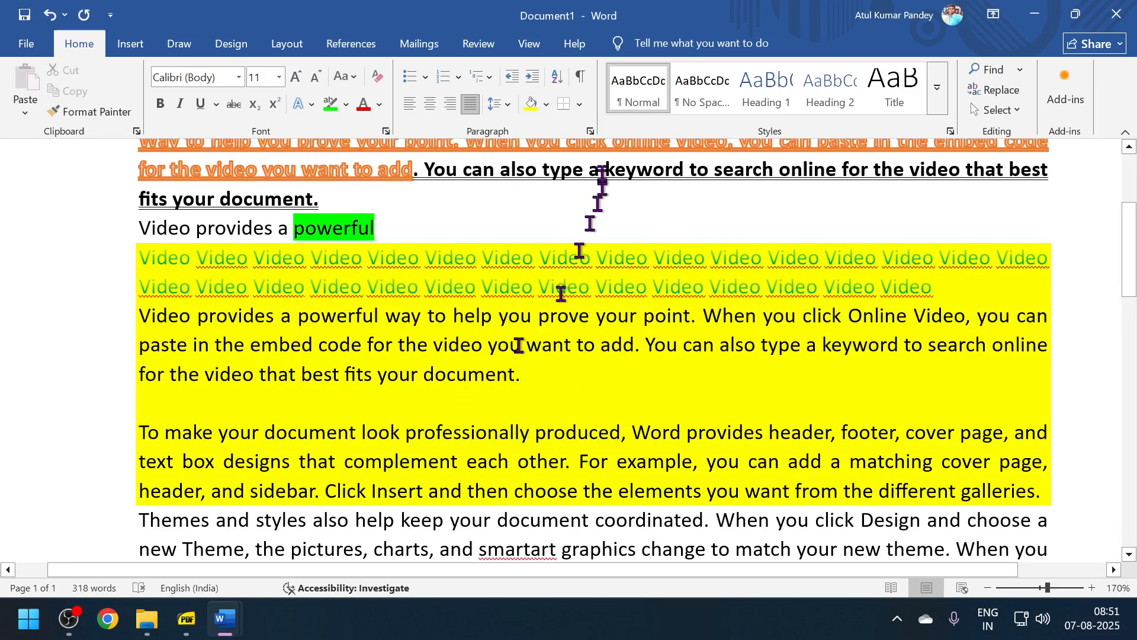
{"action": "left_click", "coordinate": [511, 258]}
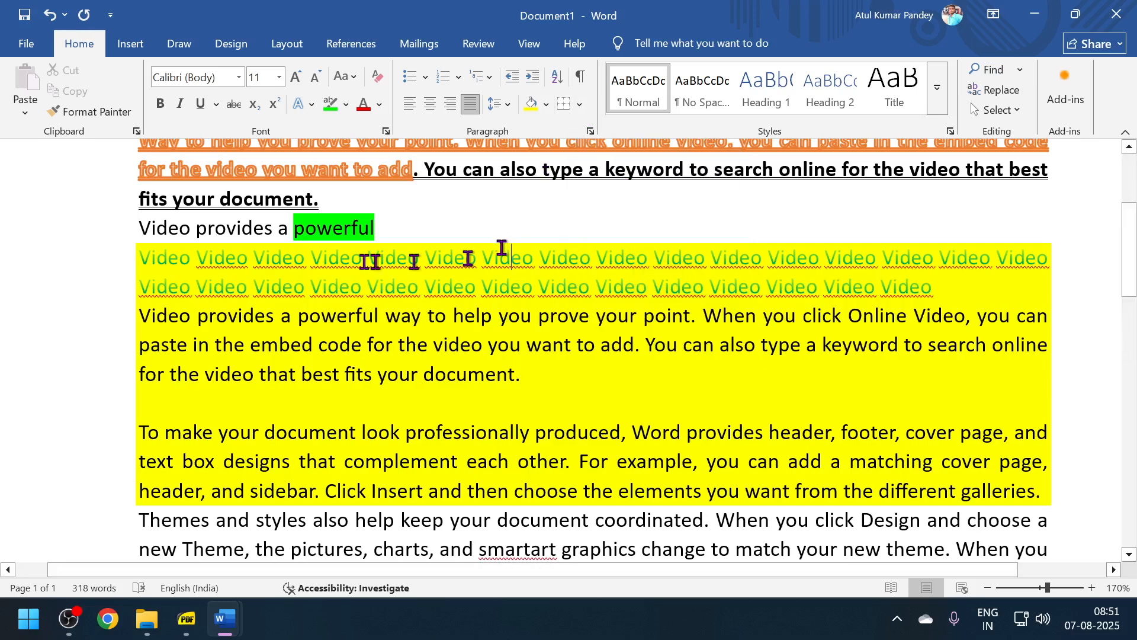
- Apply All Borders to every paragraph in the document and deselect the text
{"action": "key", "text": "ctrl+a"}
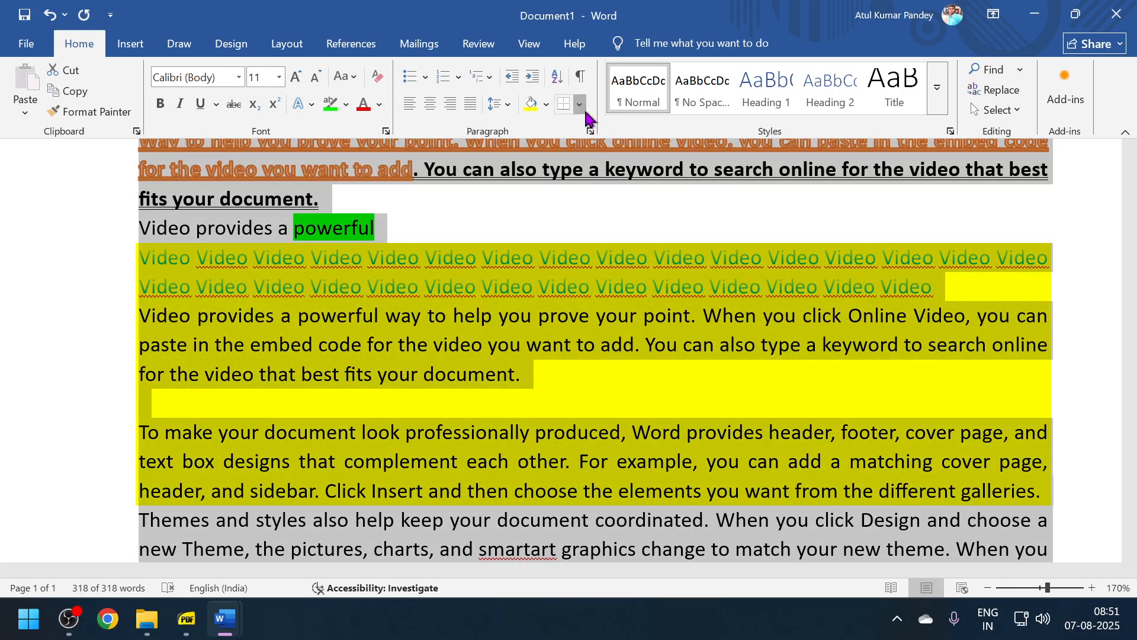
{"action": "left_click", "coordinate": [579, 104]}
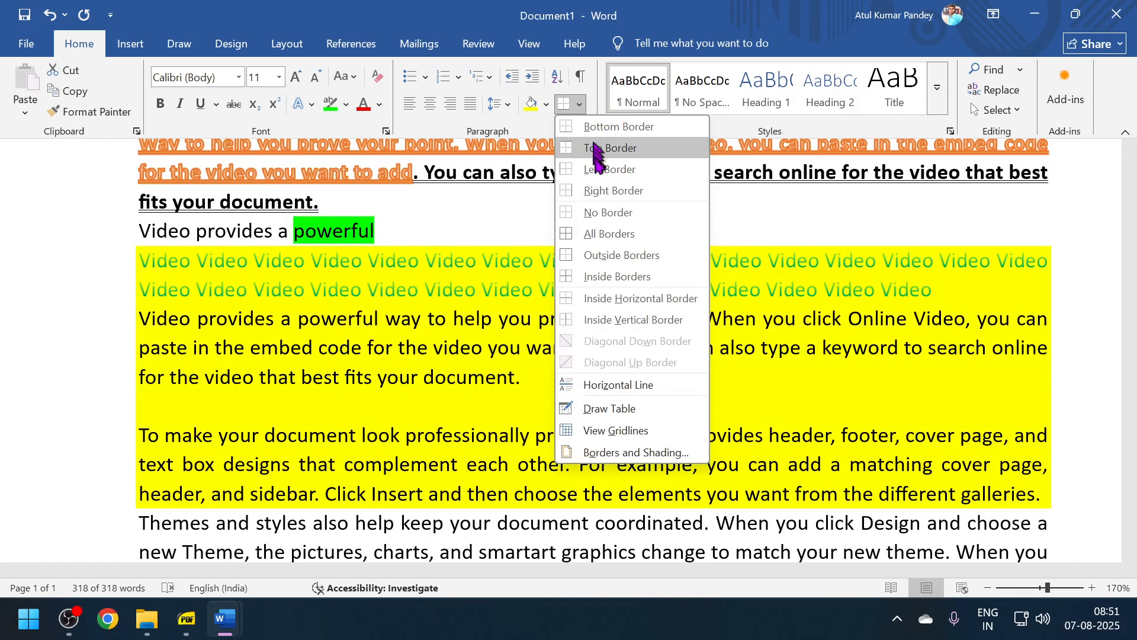
{"action": "left_click", "coordinate": [609, 235]}
{"action": "left_click", "coordinate": [457, 376]}
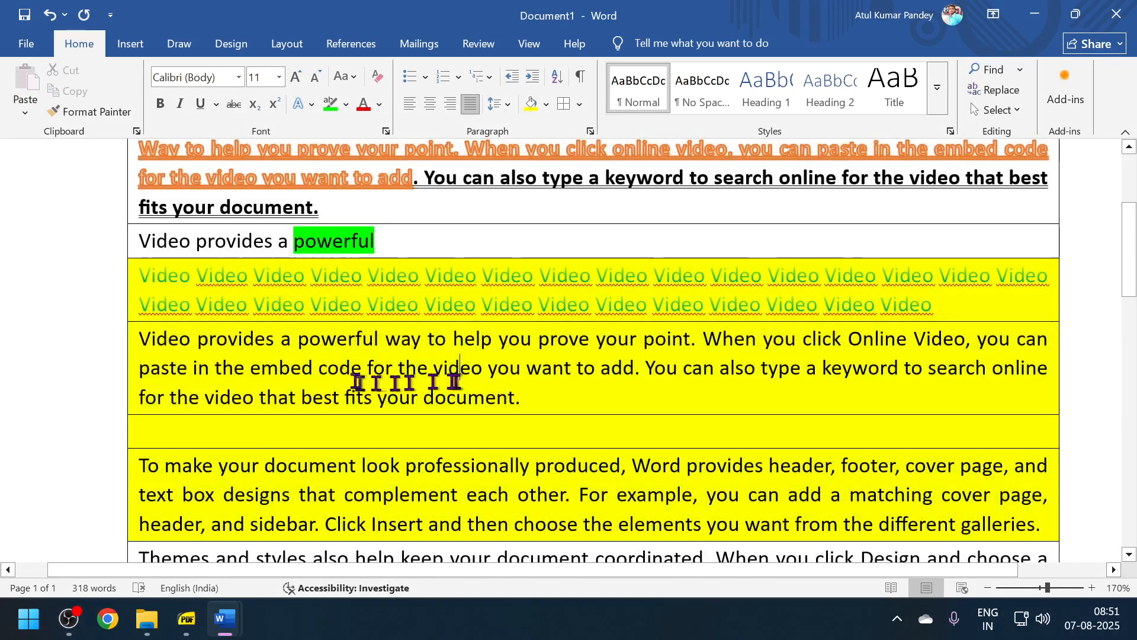
- Review the bordered and shaded paragraphs from the MY BOOK title to the end of the document
{"action": "scroll", "coordinate": [309, 358], "scroll_direction": "down", "scroll_amount": 5}
{"action": "scroll", "coordinate": [622, 309], "scroll_direction": "down", "scroll_amount": 3}
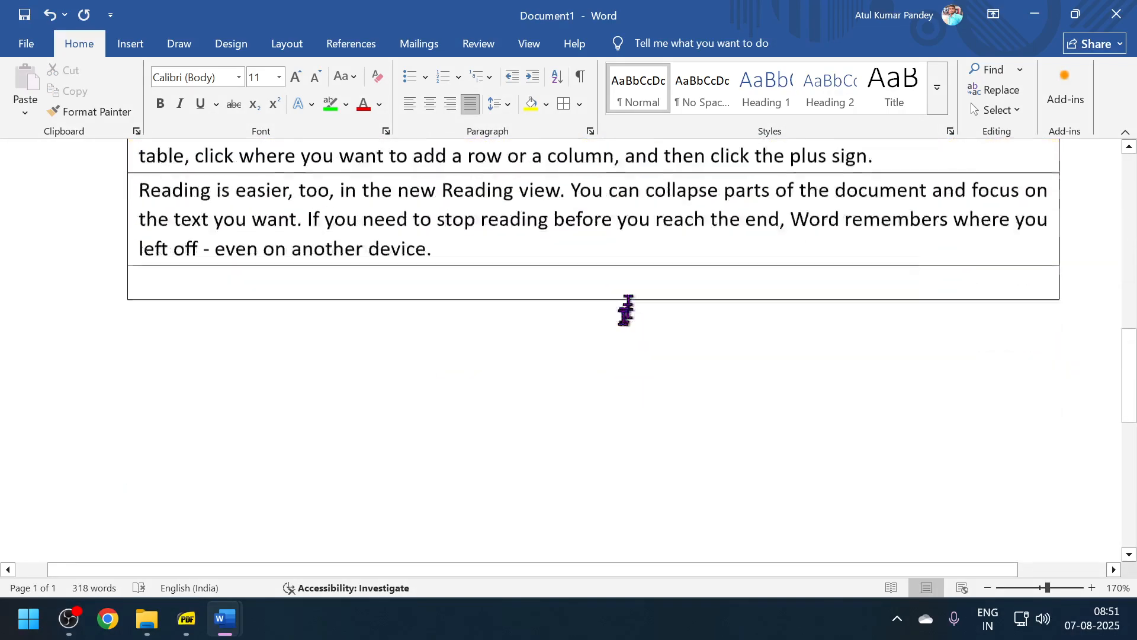
{"action": "scroll", "coordinate": [624, 318], "scroll_direction": "up", "scroll_amount": 4}
{"action": "scroll", "coordinate": [623, 318], "scroll_direction": "up", "scroll_amount": 10}
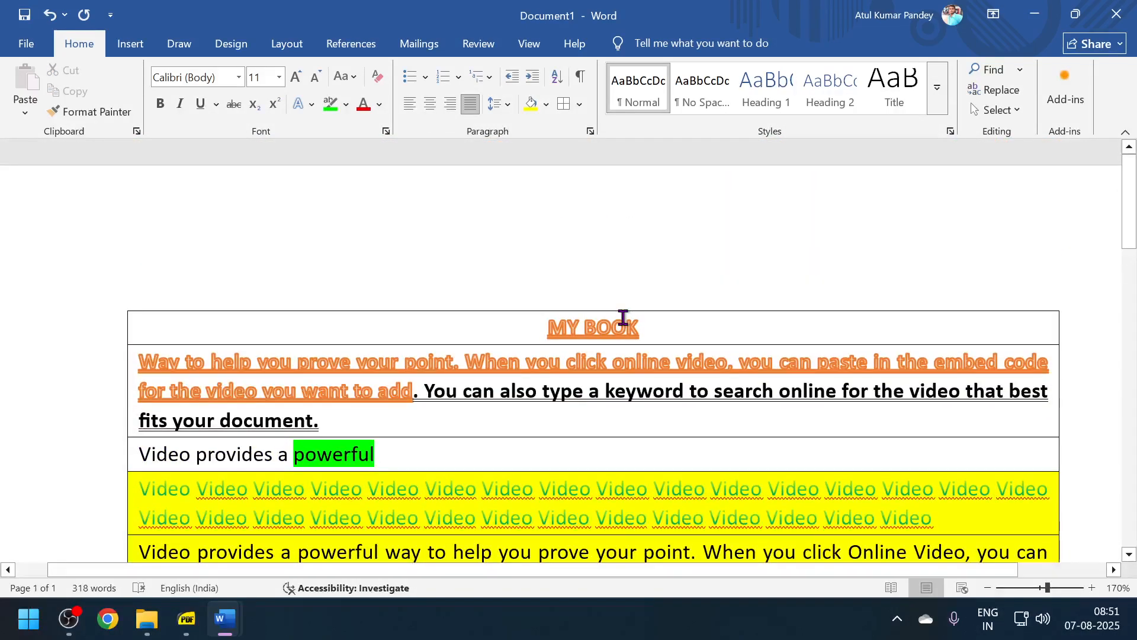
{"action": "scroll", "coordinate": [623, 318], "scroll_direction": "down", "scroll_amount": 4}
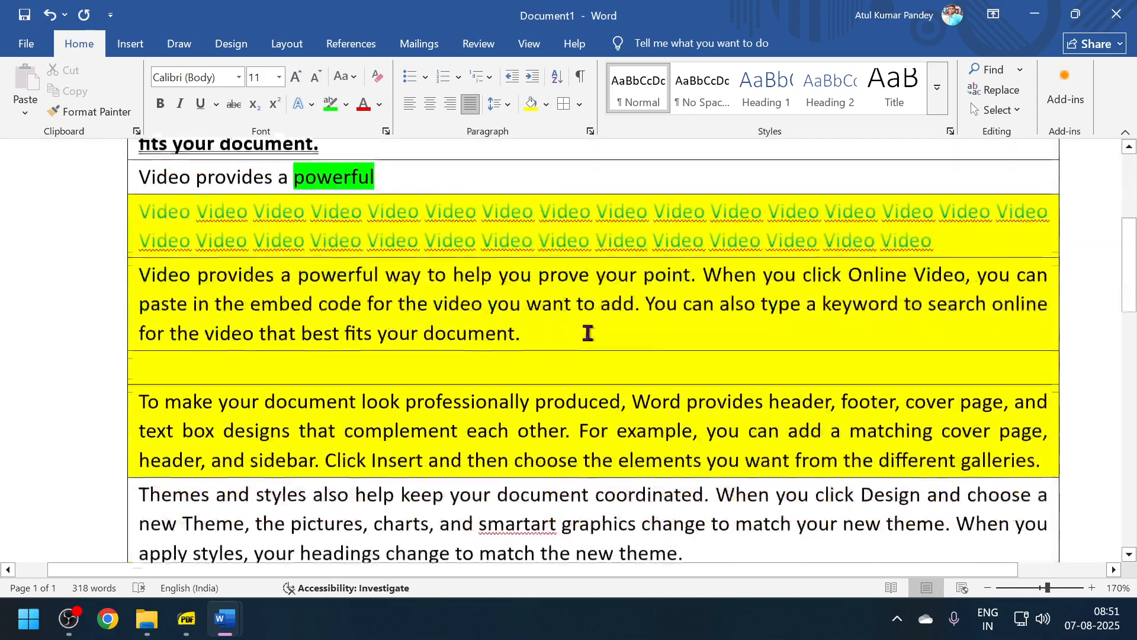
{"action": "scroll", "coordinate": [586, 333], "scroll_direction": "up", "scroll_amount": 4}
{"action": "left_click", "coordinate": [469, 335]}
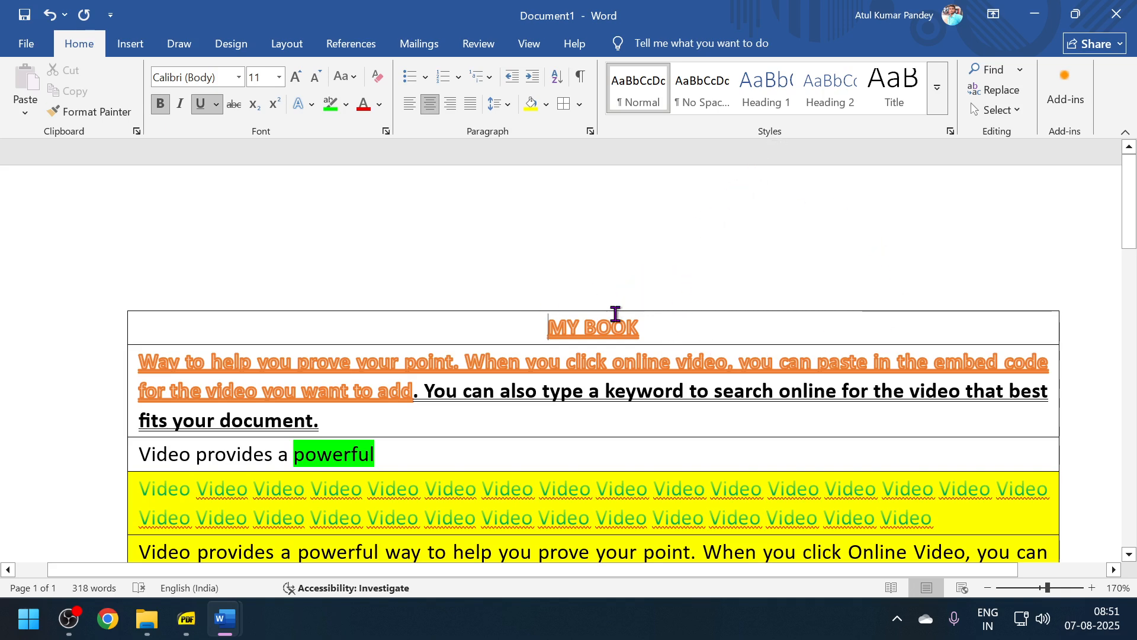
- Create a new blank document and fill it with sample paragraphs using =RAND()
{"action": "key", "text": "ctrl+n"}
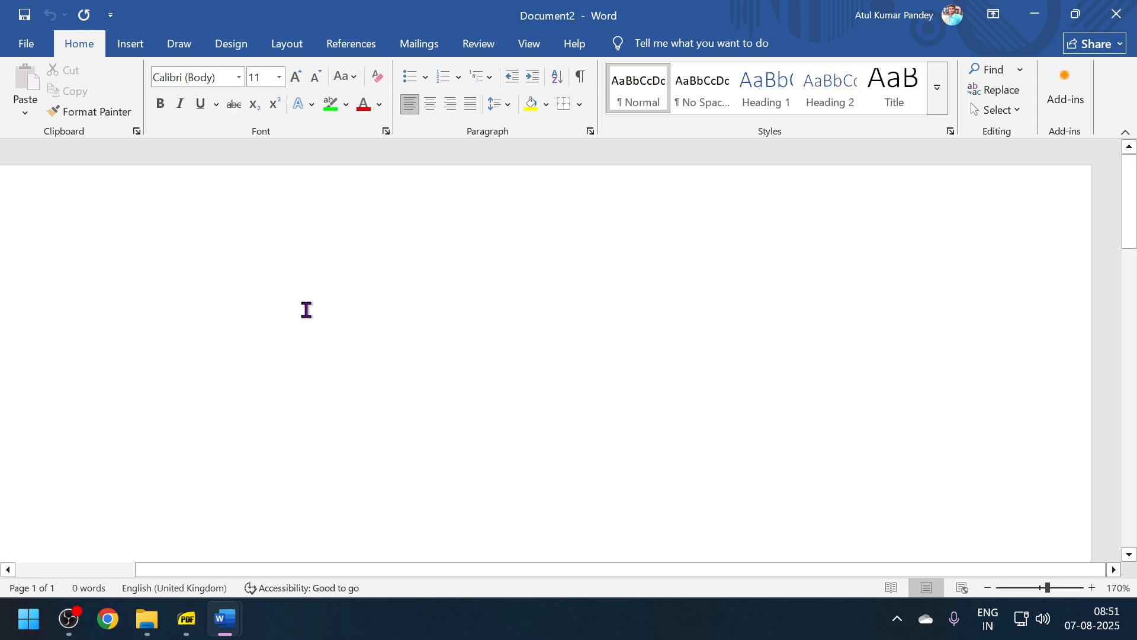
{"action": "type", "text": "=RA"}
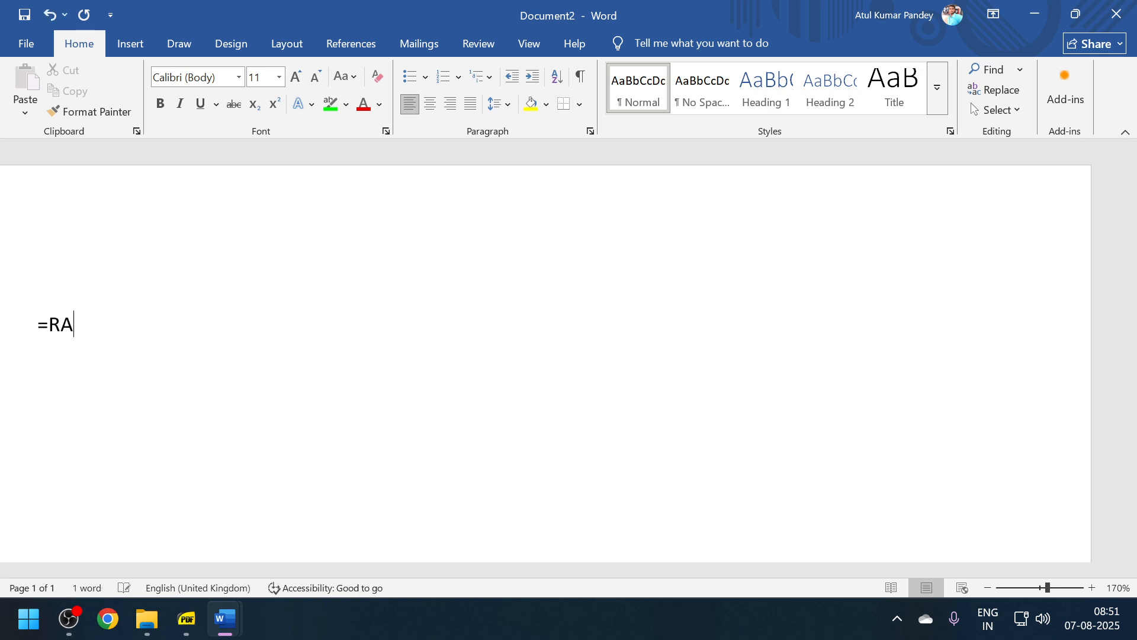
{"action": "type", "text": "ND()"}
{"action": "key", "text": "Return"}
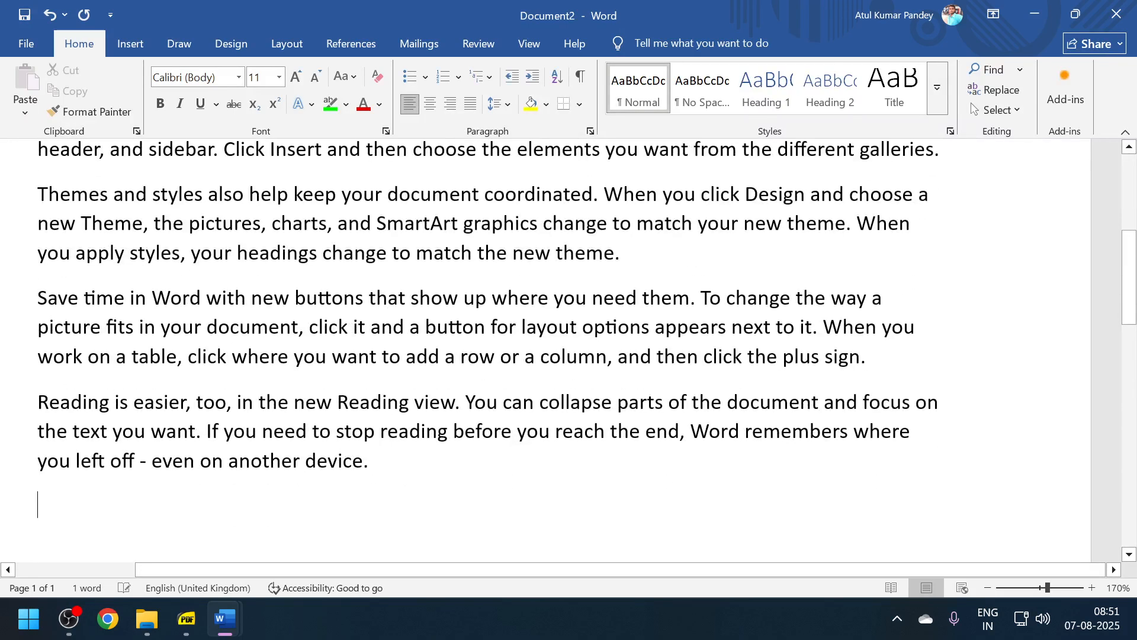
- Add a VIDEO heading line above the first paragraph and a THEMES line above the "Themes and styles" paragraph
{"action": "scroll", "coordinate": [306, 310], "scroll_direction": "up", "scroll_amount": 10}
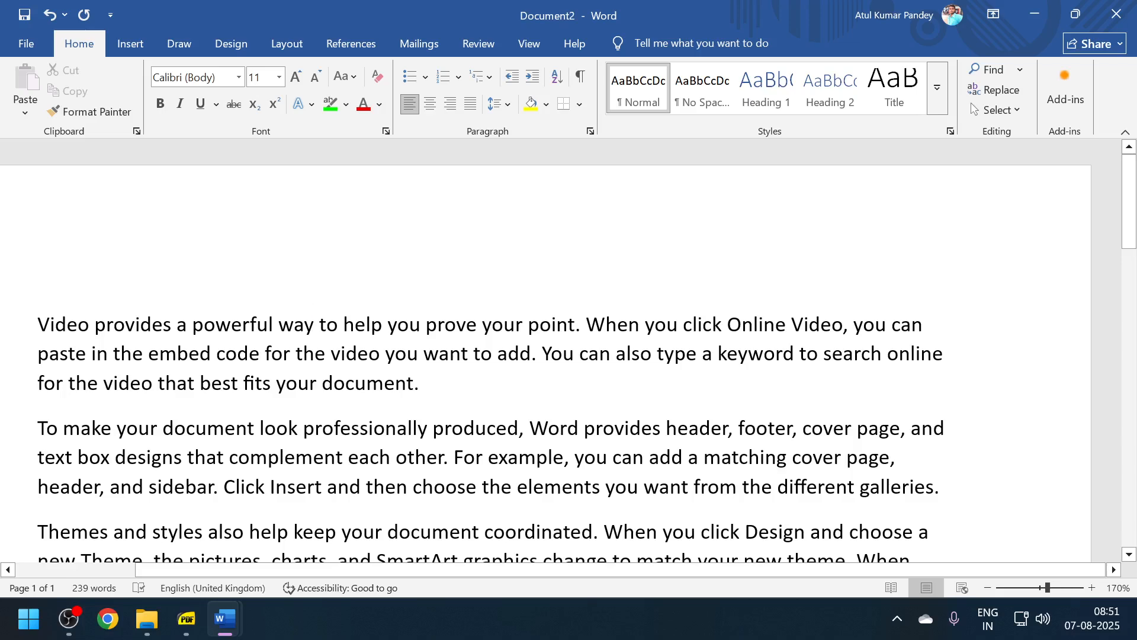
{"action": "key", "text": "Return"}
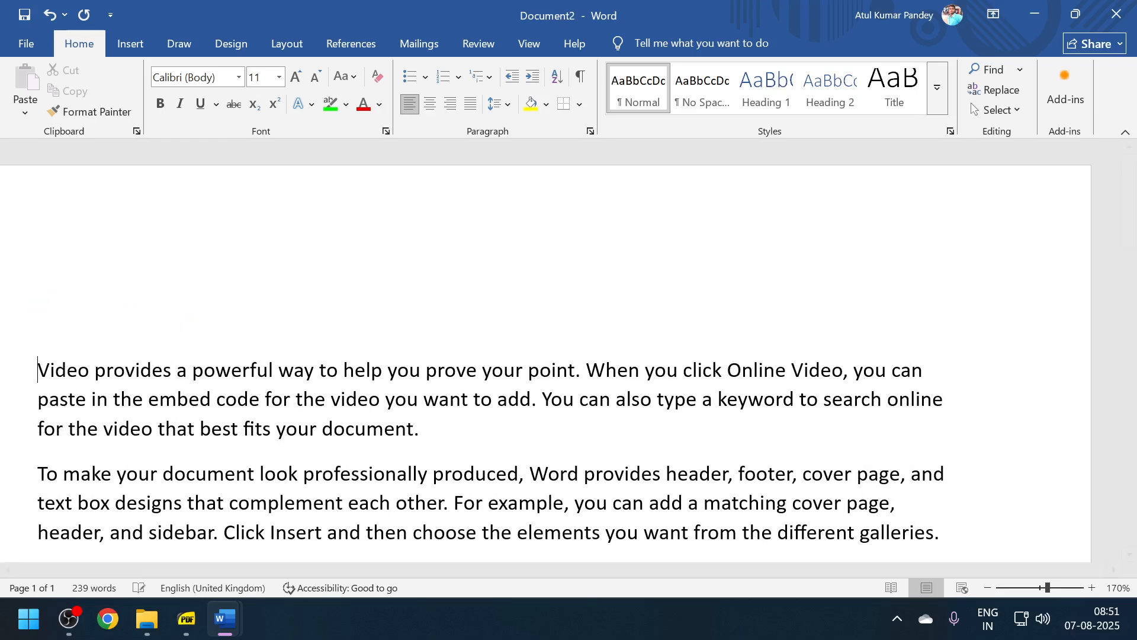
{"action": "type", "text": "VIDEO"}
{"action": "scroll", "coordinate": [55, 348], "scroll_direction": "down", "scroll_amount": 3}
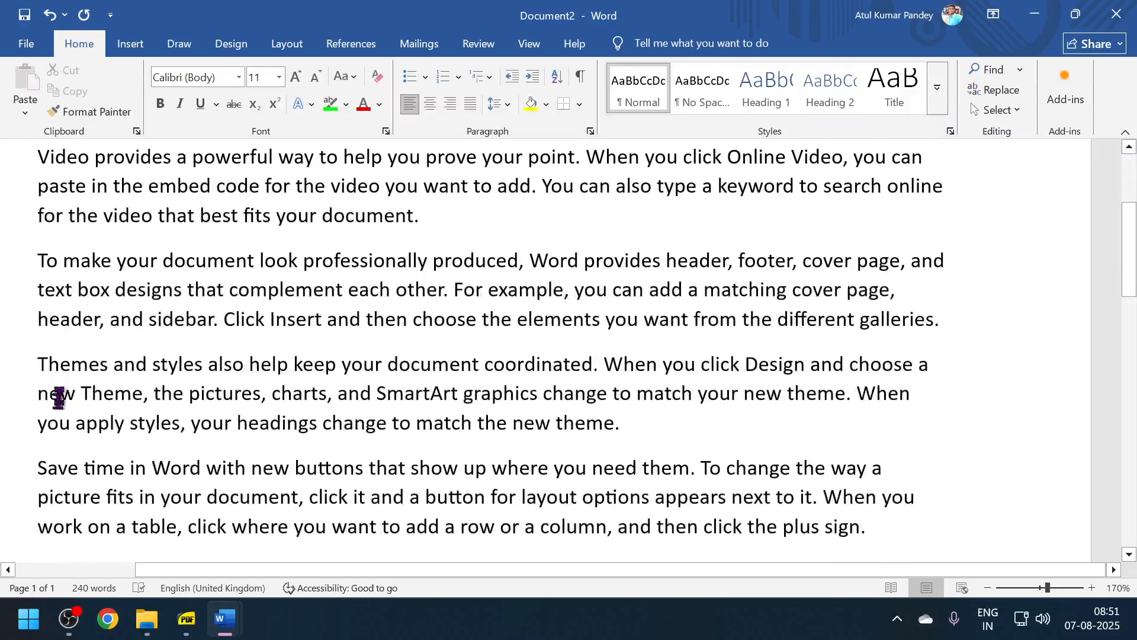
{"action": "key", "text": "Return"}
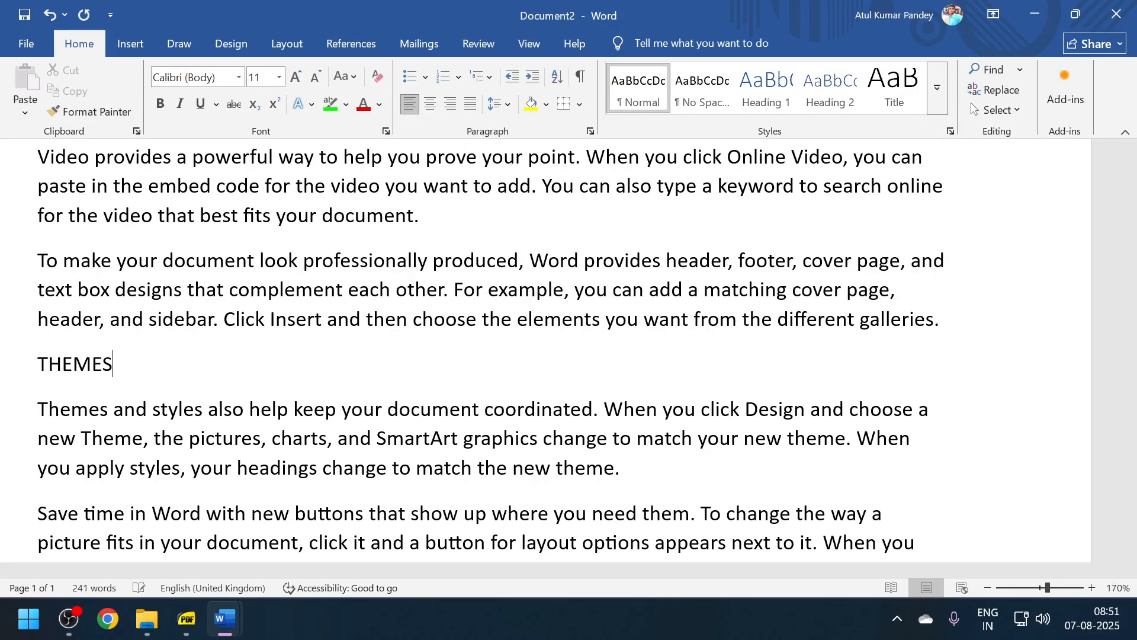
- Apply the Heading 1 style to the VIDEO line
{"action": "scroll", "coordinate": [38, 358], "scroll_direction": "up", "scroll_amount": 3}
{"action": "scroll", "coordinate": [43, 356], "scroll_direction": "down", "scroll_amount": 4}
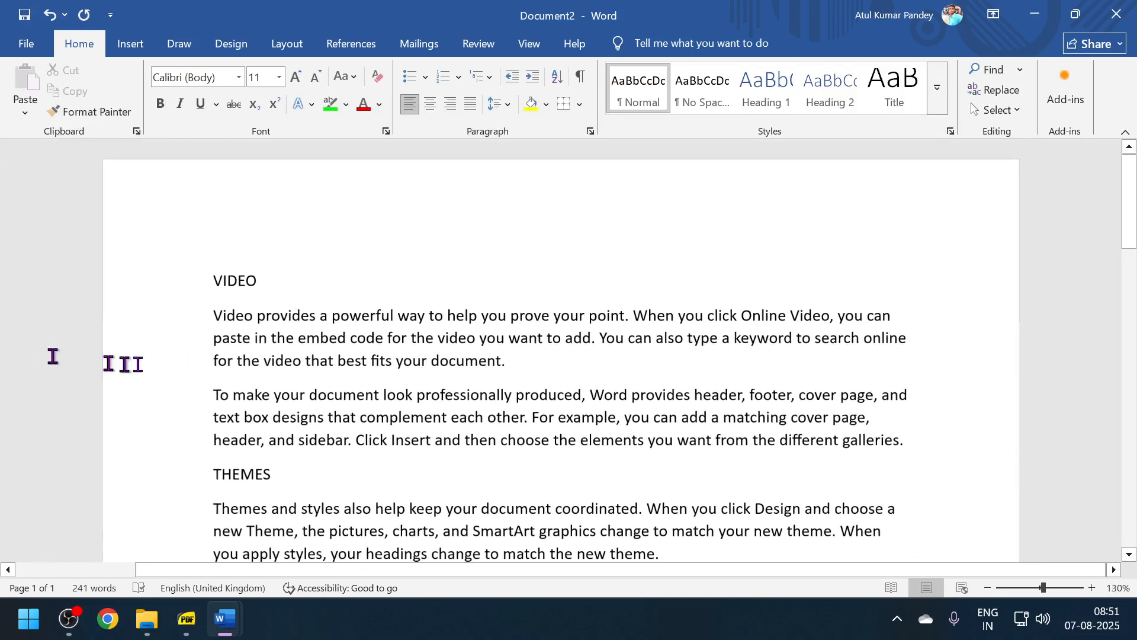
{"action": "left_click", "coordinate": [175, 279]}
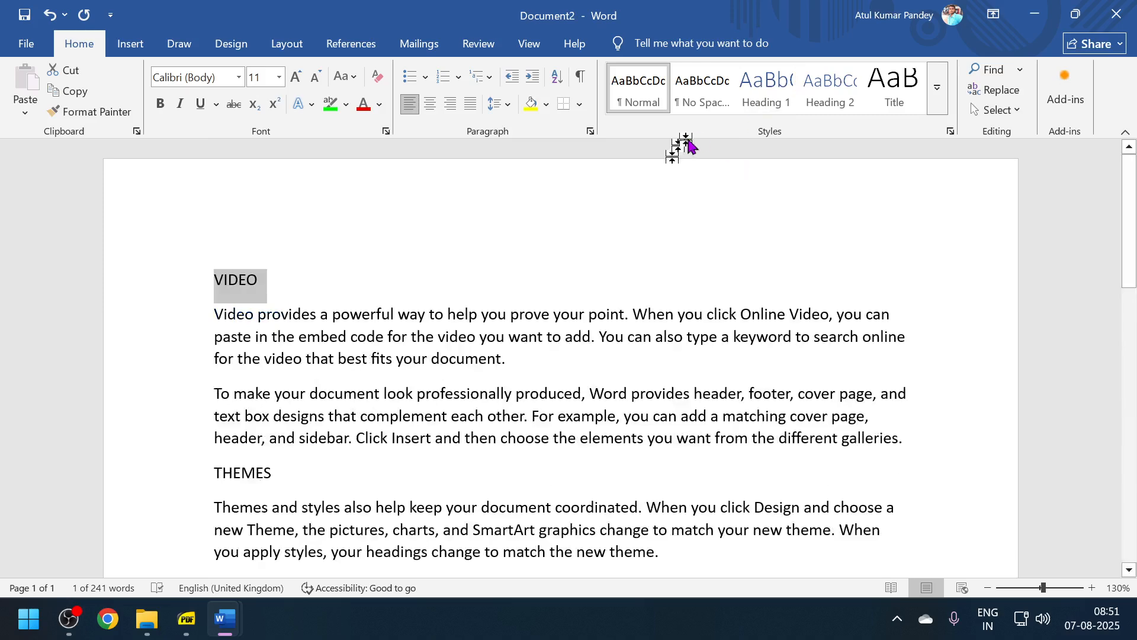
{"action": "left_click", "coordinate": [765, 103]}
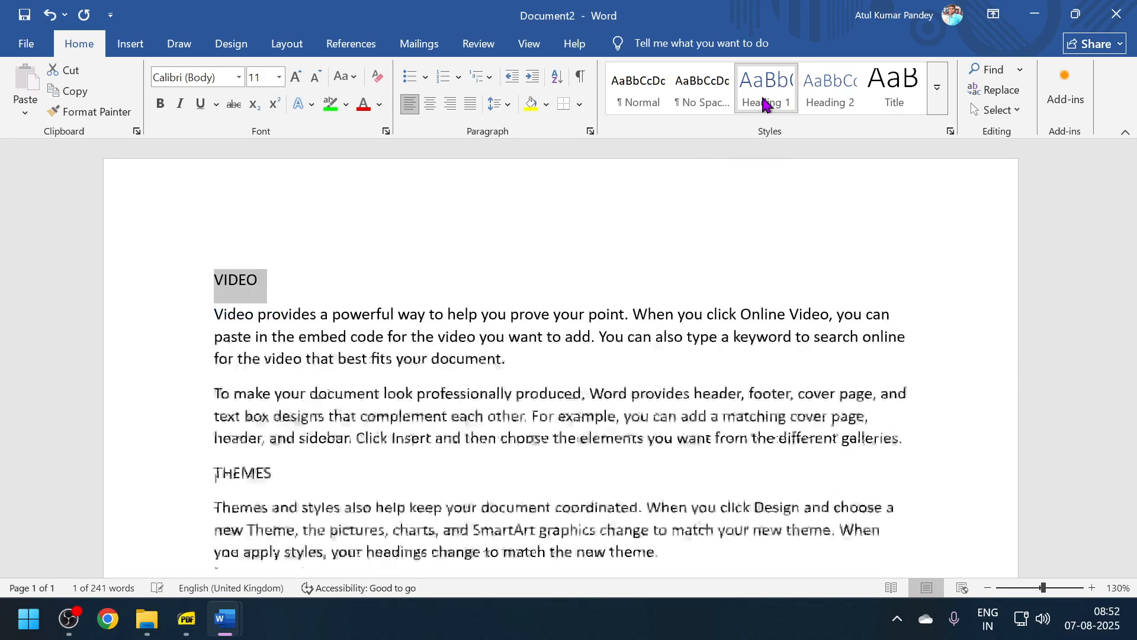
- Apply the Heading 2 style to the THEMES line
{"action": "scroll", "coordinate": [394, 360], "scroll_direction": "down", "scroll_amount": 3}
{"action": "left_click_drag", "start_coordinate": [188, 335], "coordinate": [212, 347]}
{"action": "left_click", "coordinate": [312, 340]}
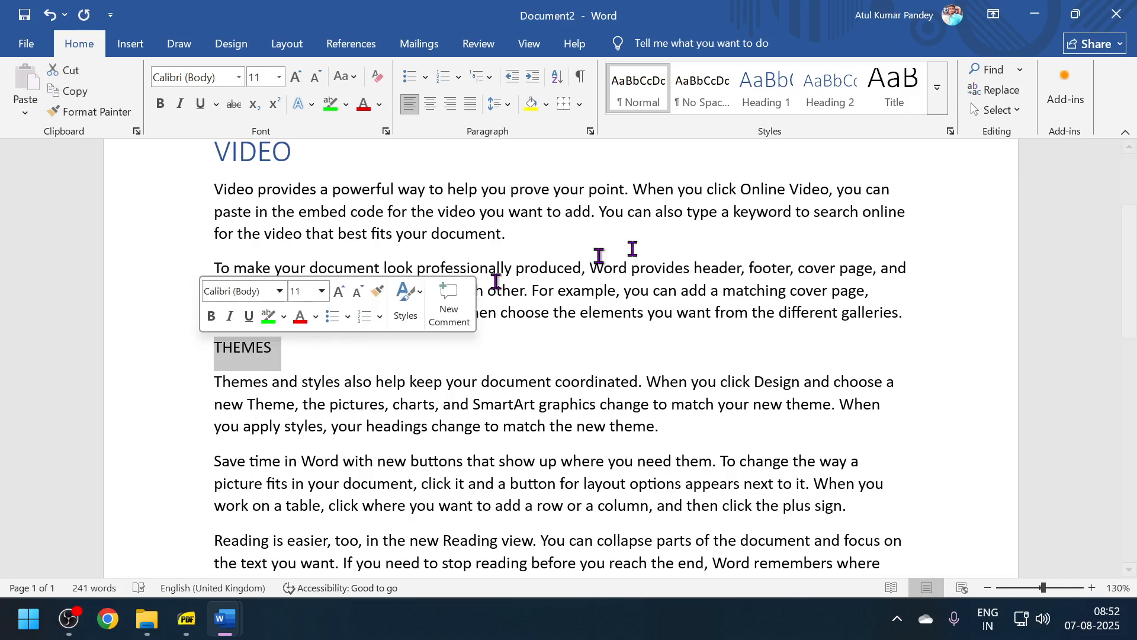
{"action": "left_click", "coordinate": [830, 92]}
- Apply the Intense Quote style to the paragraph below the VIDEO heading and deselect it
{"action": "scroll", "coordinate": [491, 336], "scroll_direction": "up", "scroll_amount": 3}
{"action": "scroll", "coordinate": [491, 336], "scroll_direction": "up", "scroll_amount": 1}
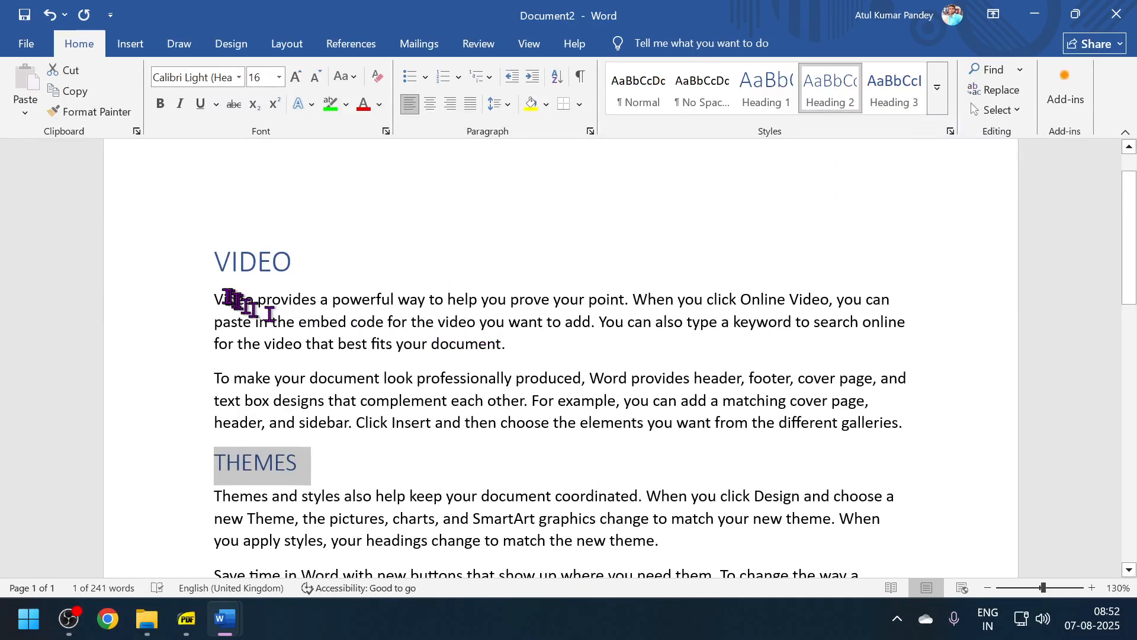
{"action": "left_click_drag", "start_coordinate": [217, 298], "coordinate": [797, 351]}
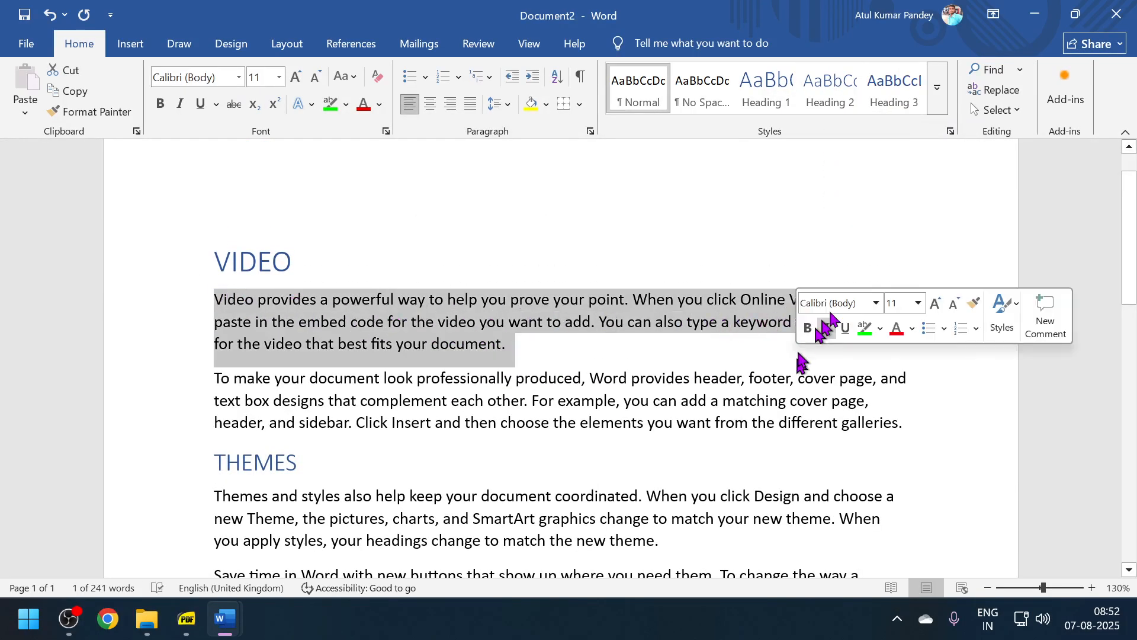
{"action": "left_click", "coordinate": [935, 101]}
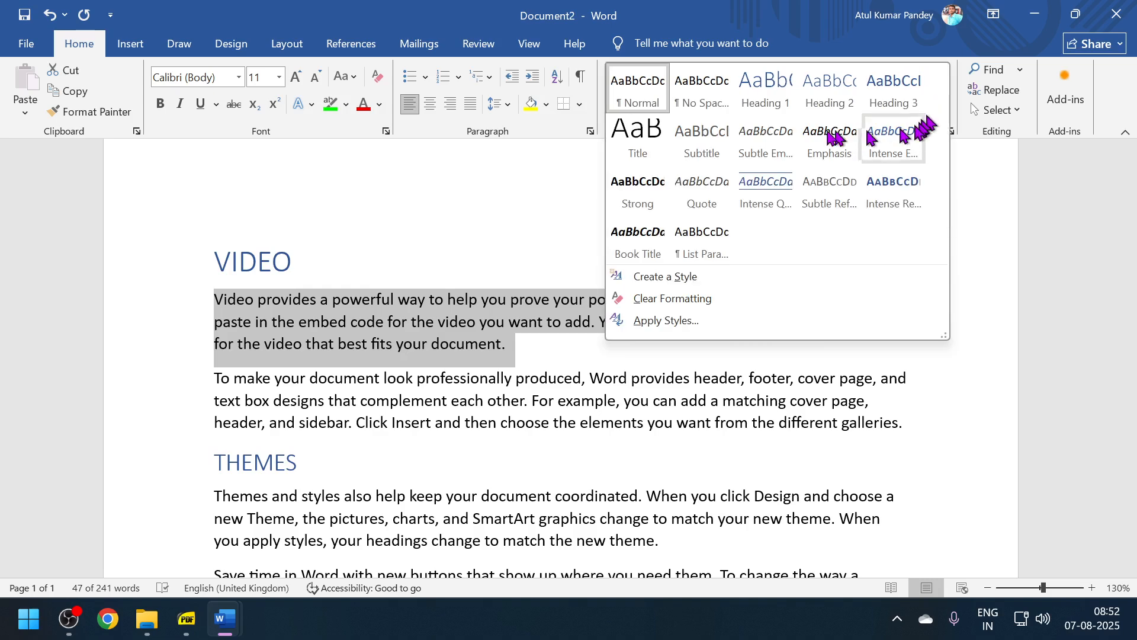
{"action": "left_click", "coordinate": [750, 191]}
{"action": "left_click", "coordinate": [734, 515]}
- Apply the Intense Reference style to the text from "Themes and styles" through "where you need them. To" and deselect it
{"action": "scroll", "coordinate": [584, 445], "scroll_direction": "down", "scroll_amount": 1}
{"action": "scroll", "coordinate": [584, 444], "scroll_direction": "down", "scroll_amount": 2}
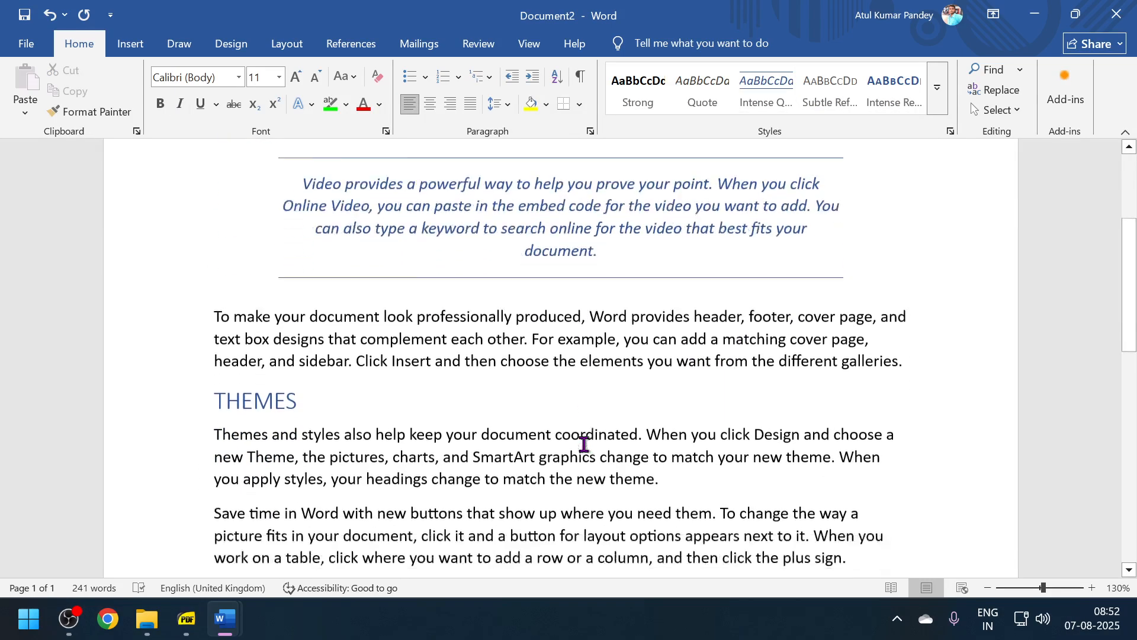
{"action": "left_click_drag", "start_coordinate": [219, 369], "coordinate": [738, 448]}
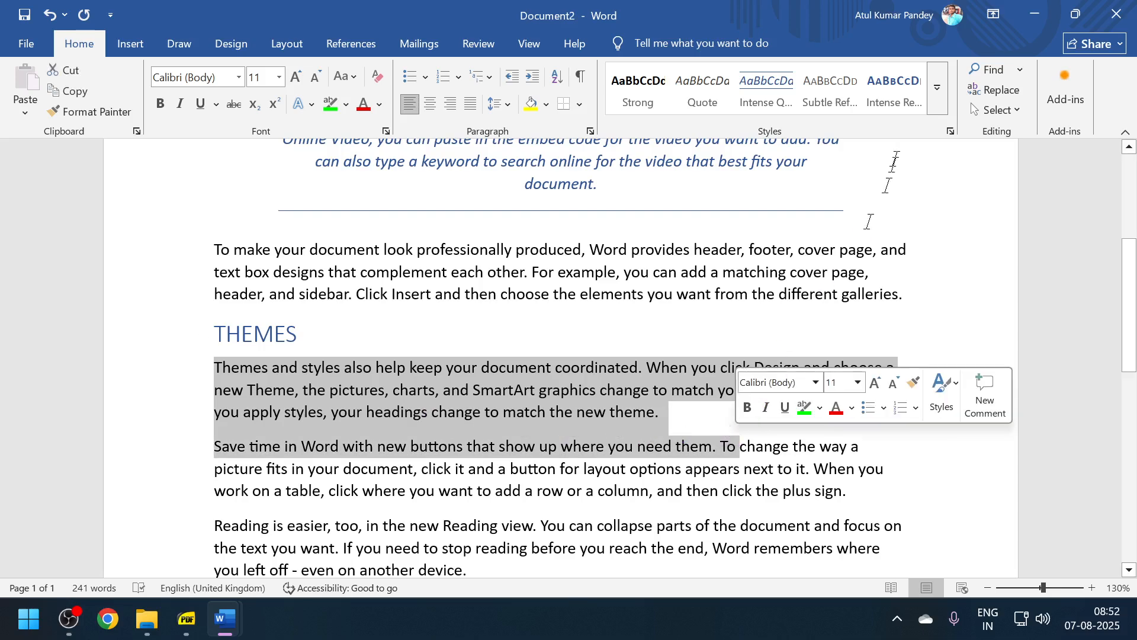
{"action": "left_click", "coordinate": [942, 88]}
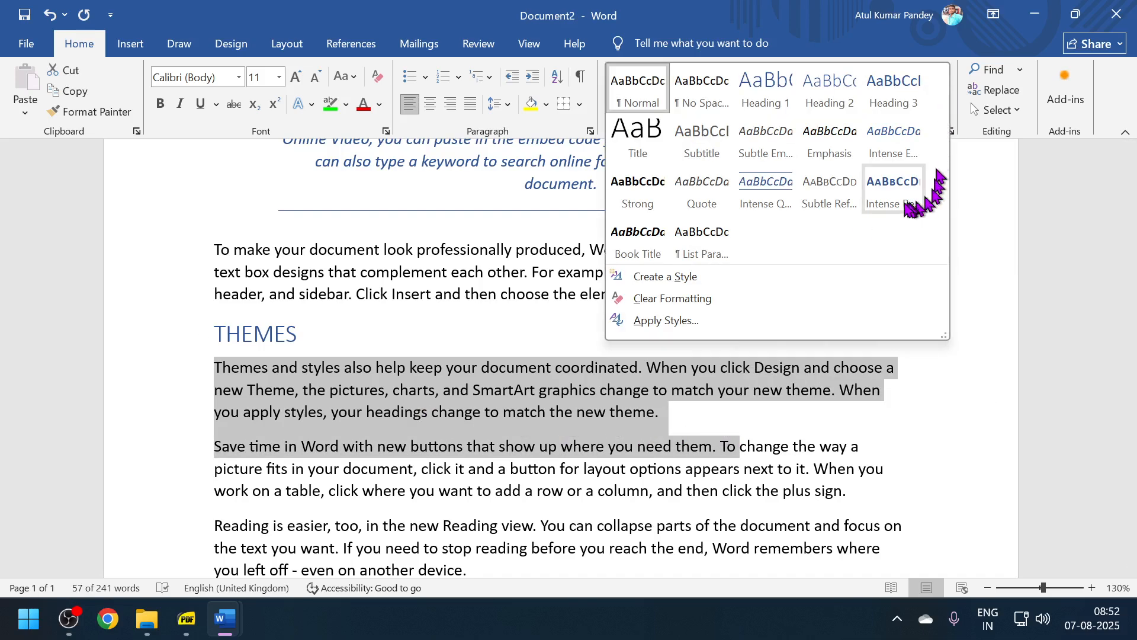
{"action": "left_click", "coordinate": [904, 180]}
{"action": "left_click", "coordinate": [724, 446]}
- Examine the style gallery and Apply Styles options for part of the "Save time in Word" paragraph without applying any
{"action": "scroll", "coordinate": [580, 409], "scroll_direction": "up", "scroll_amount": 2}
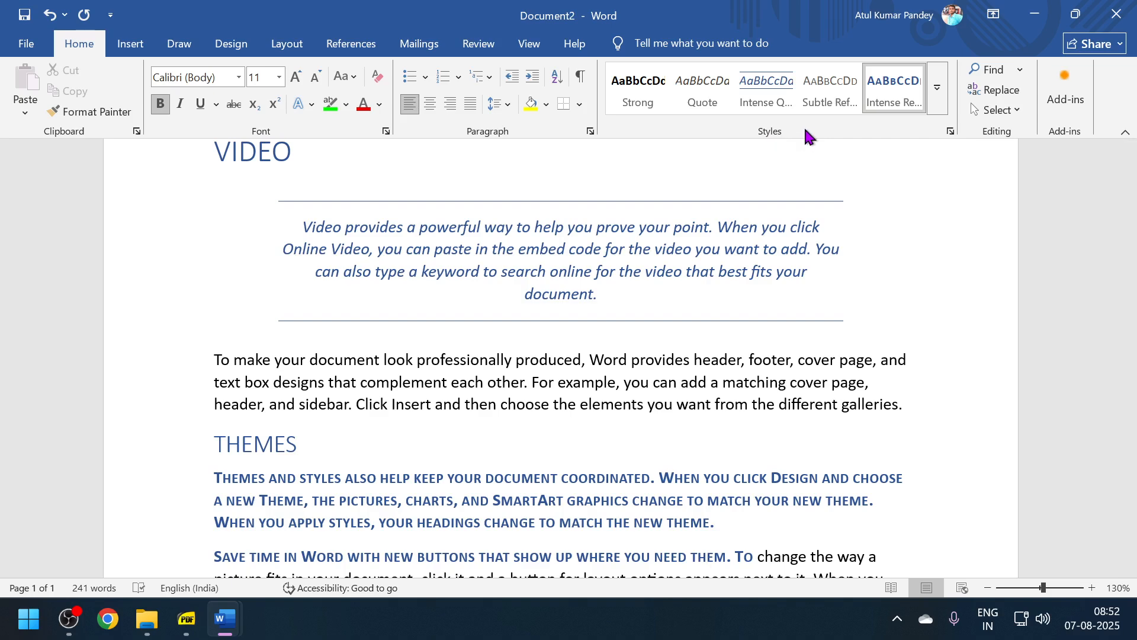
{"action": "scroll", "coordinate": [645, 363], "scroll_direction": "down", "scroll_amount": 4}
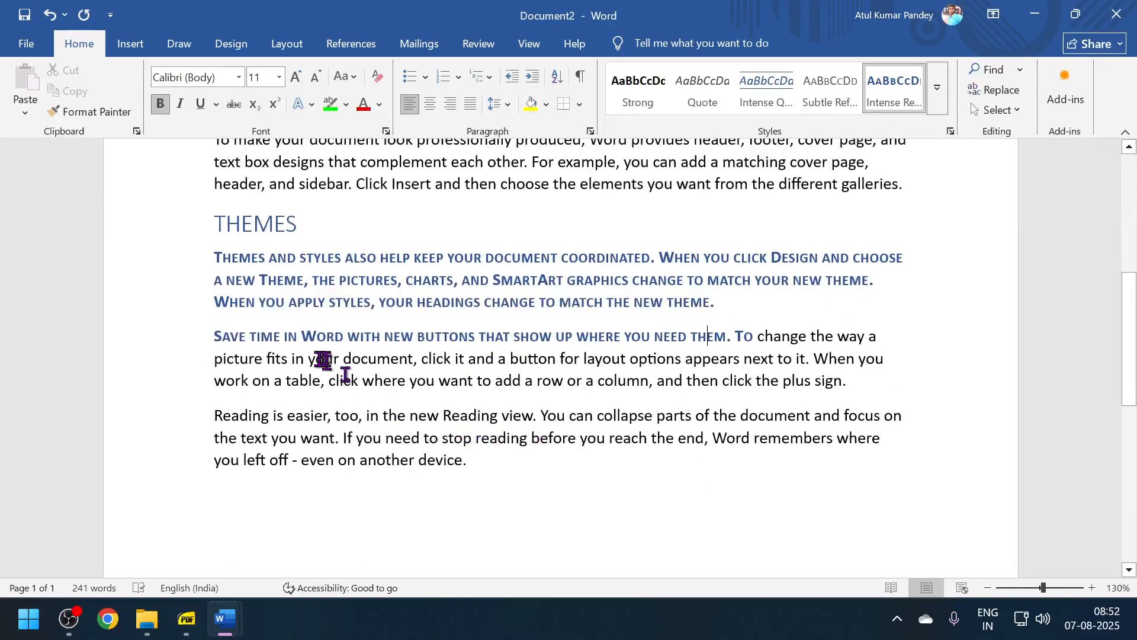
{"action": "left_click_drag", "start_coordinate": [325, 358], "coordinate": [565, 380]}
{"action": "left_click", "coordinate": [936, 95]}
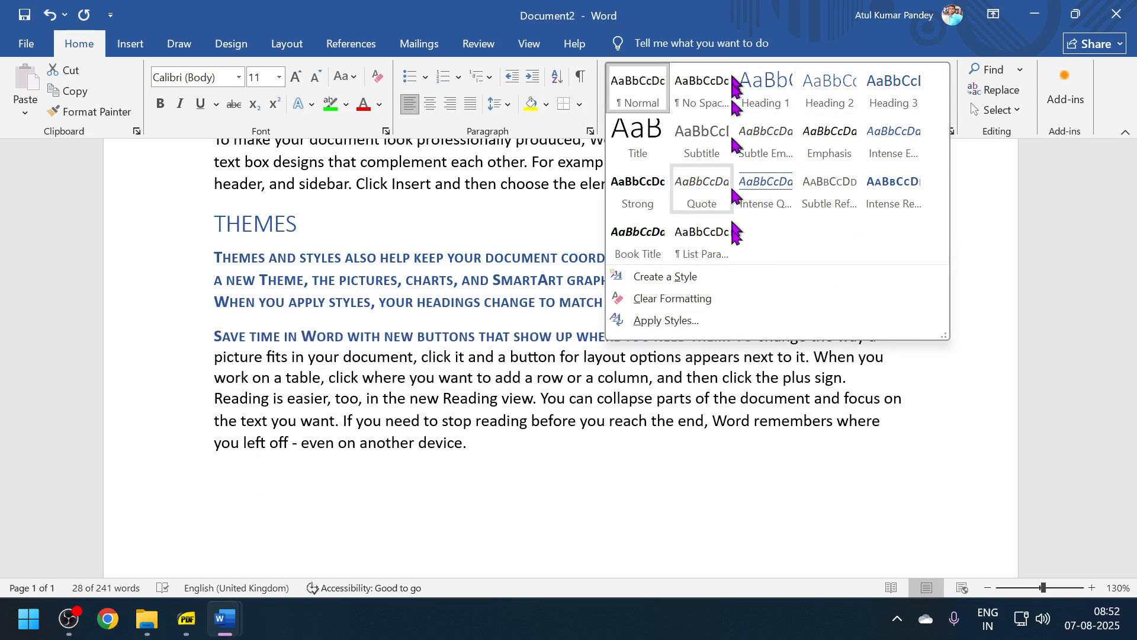
{"action": "left_click", "coordinate": [714, 317]}
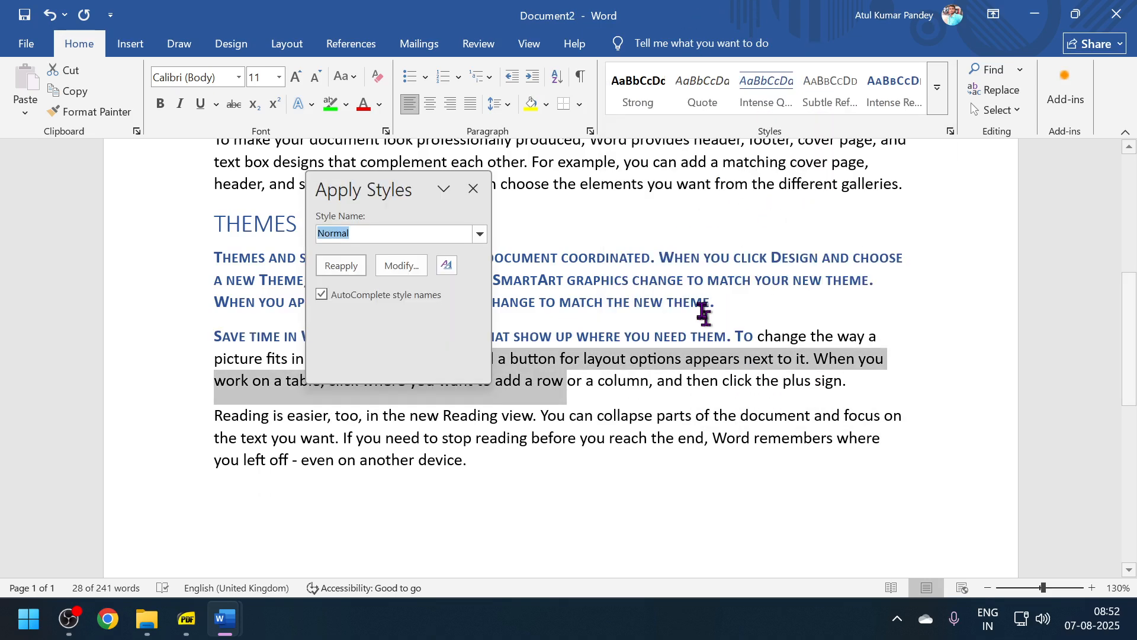
{"action": "left_click", "coordinate": [479, 235]}
{"action": "left_click", "coordinate": [561, 402]}
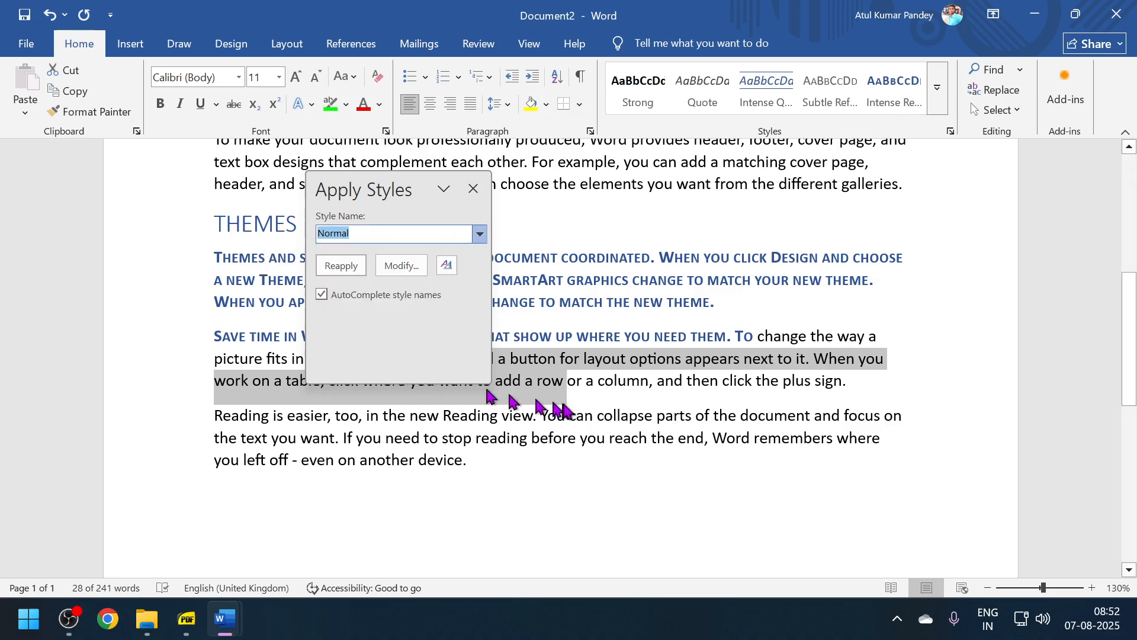
{"action": "left_click", "coordinate": [473, 189]}
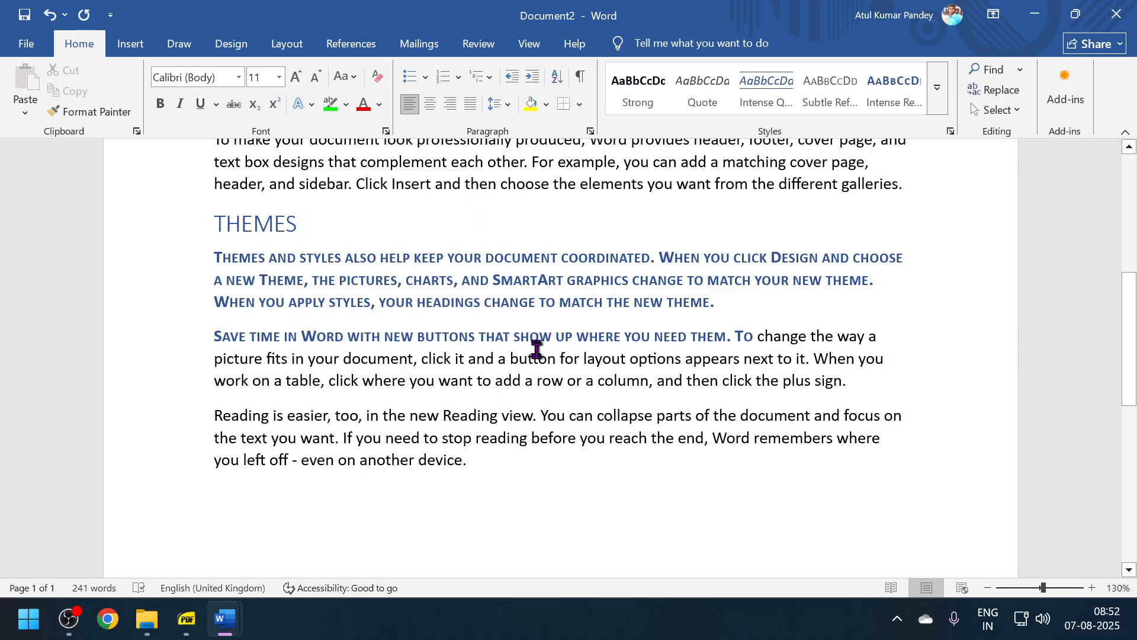
{"action": "scroll", "coordinate": [536, 346], "scroll_direction": "up", "scroll_amount": 5}
{"action": "scroll", "coordinate": [537, 347], "scroll_direction": "up", "scroll_amount": 2}
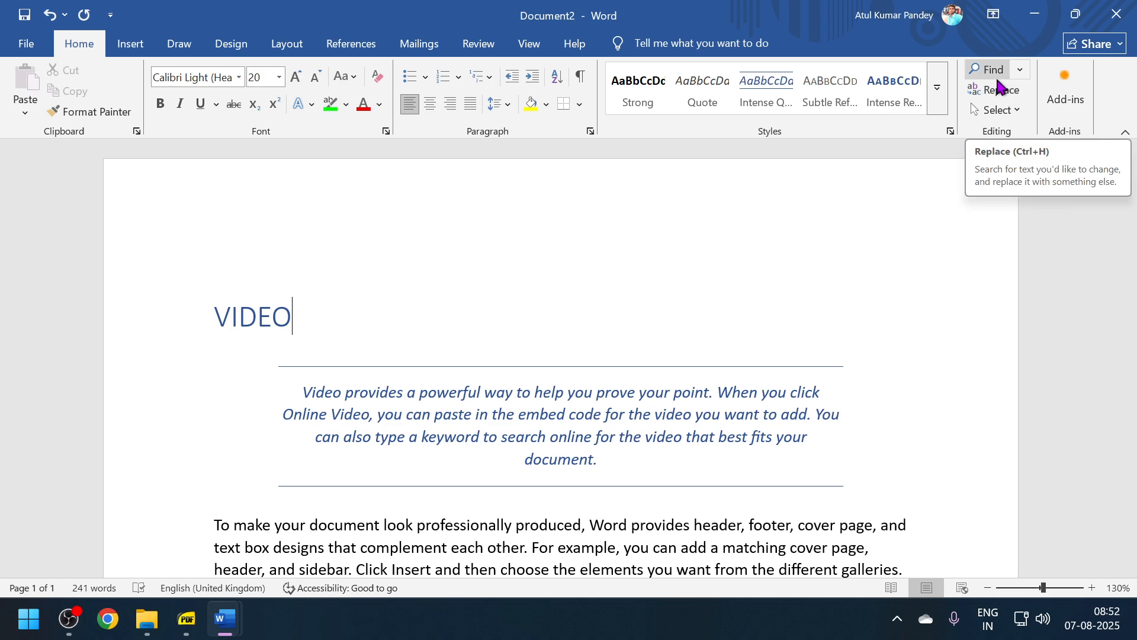
{"action": "scroll", "coordinate": [982, 109], "scroll_direction": "down", "scroll_amount": 4}
{"action": "scroll", "coordinate": [744, 278], "scroll_direction": "down", "scroll_amount": 1}
{"action": "scroll", "coordinate": [744, 278], "scroll_direction": "up", "scroll_amount": 2}
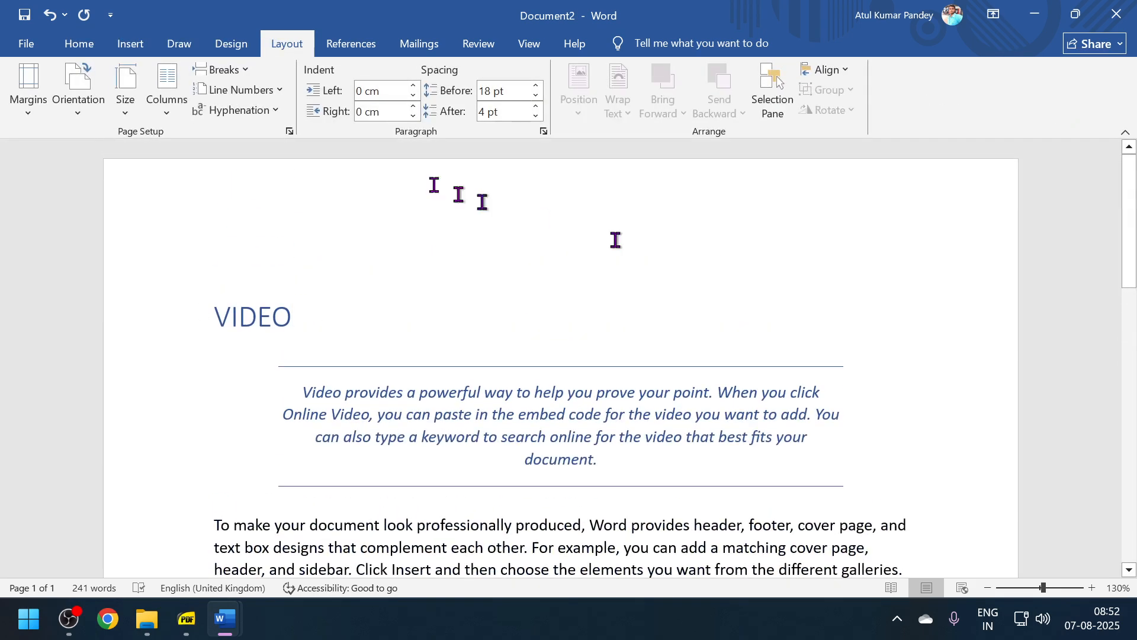
{"action": "scroll", "coordinate": [184, 80], "scroll_direction": "up", "scroll_amount": 4}
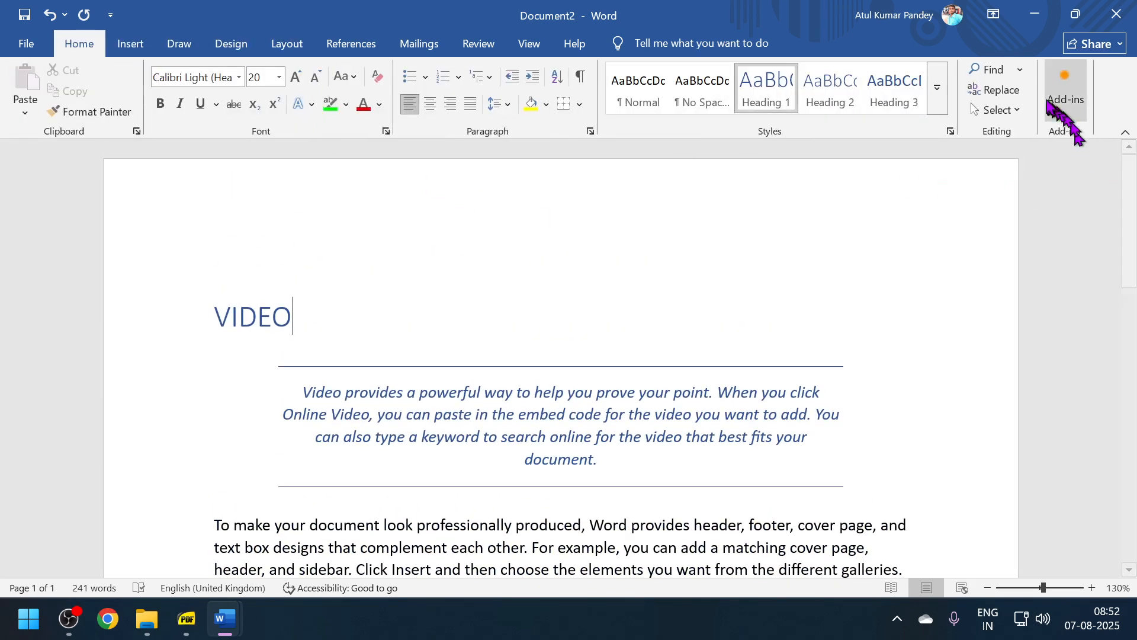
- Search the document for "THE", review the highlighted matches, and clear the search
{"action": "left_click", "coordinate": [986, 70]}
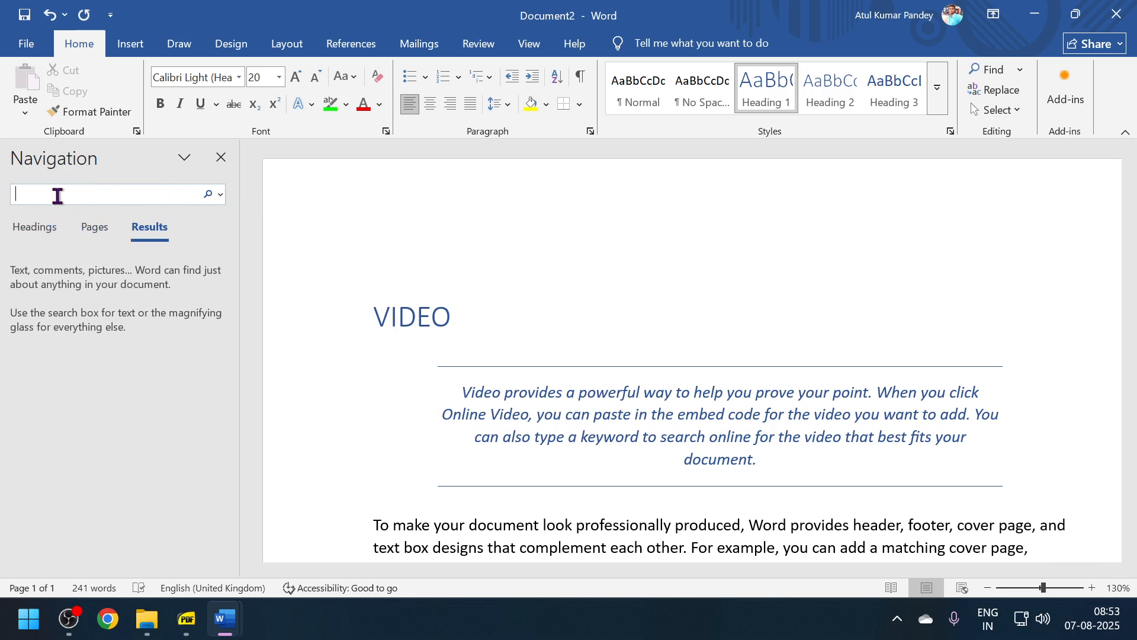
{"action": "scroll", "coordinate": [495, 348], "scroll_direction": "down", "scroll_amount": 1}
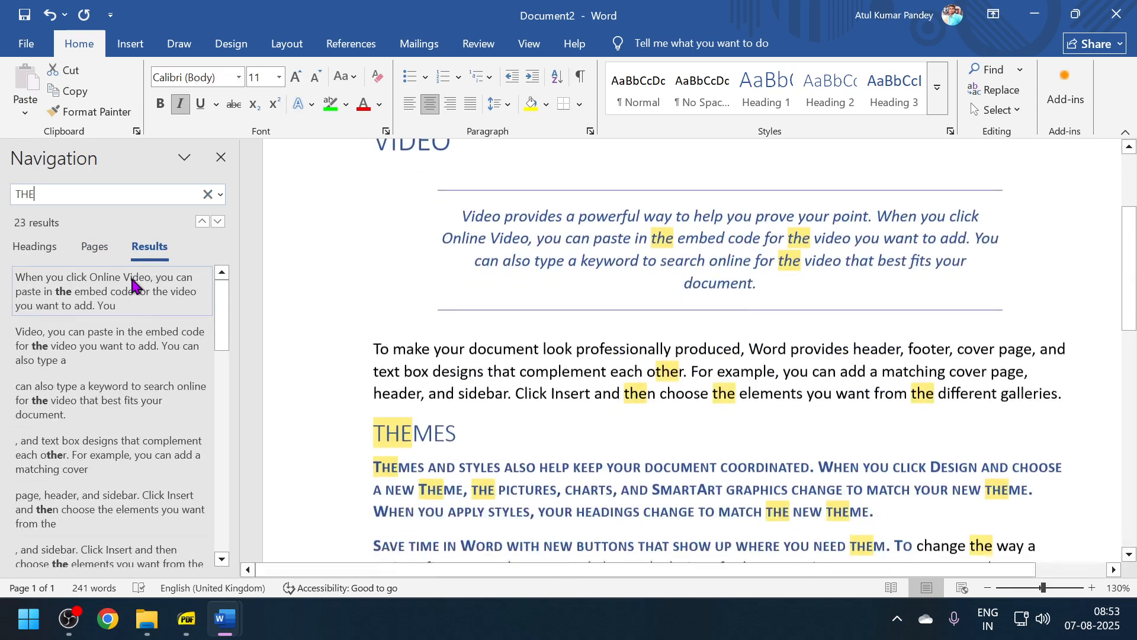
{"action": "scroll", "coordinate": [661, 442], "scroll_direction": "down", "scroll_amount": 2}
{"action": "scroll", "coordinate": [661, 441], "scroll_direction": "down", "scroll_amount": 5}
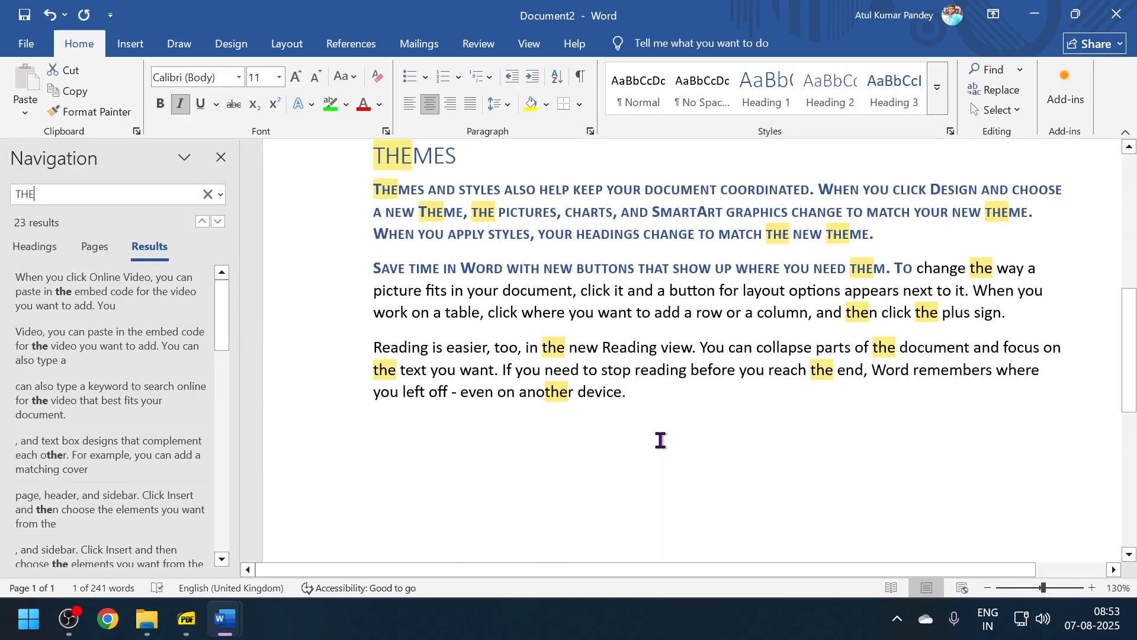
{"action": "scroll", "coordinate": [658, 438], "scroll_direction": "up", "scroll_amount": 8}
{"action": "scroll", "coordinate": [658, 439], "scroll_direction": "up", "scroll_amount": 2}
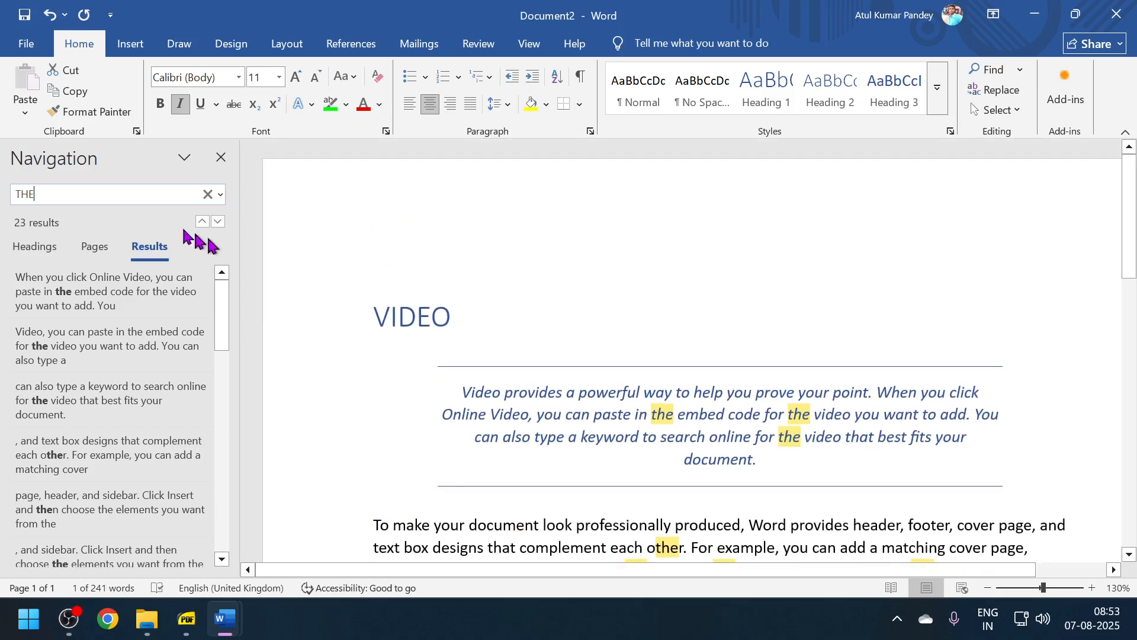
{"action": "left_click", "coordinate": [208, 194]}
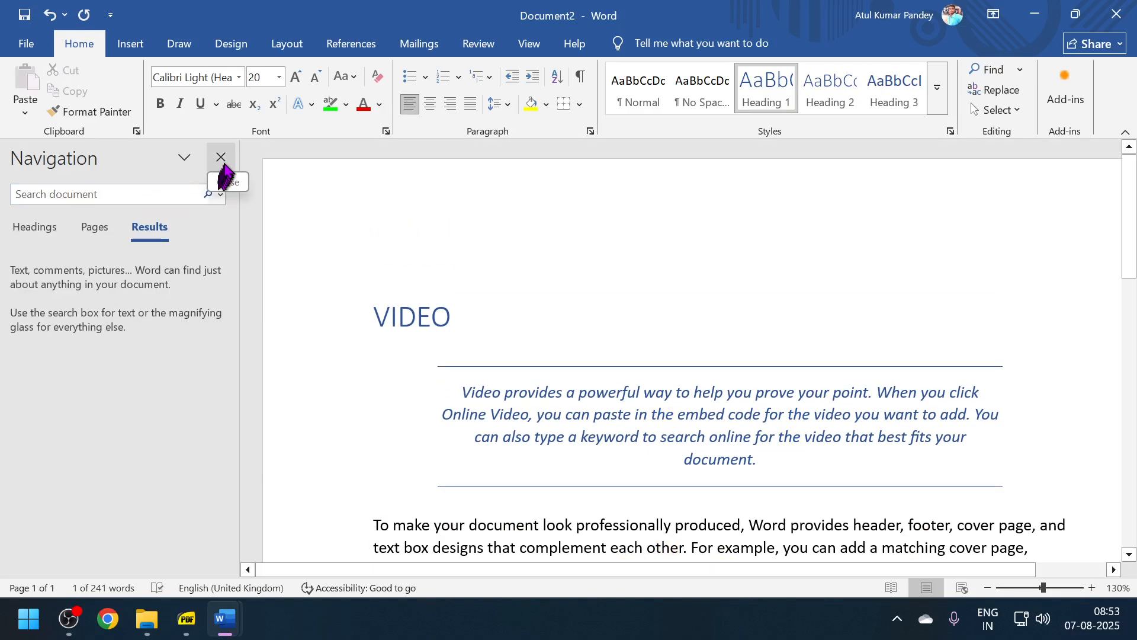
- Set up a replacement of "THE" with "ATC" and step through the first matches in the document
{"action": "left_click", "coordinate": [220, 157]}
{"action": "left_click", "coordinate": [990, 90]}
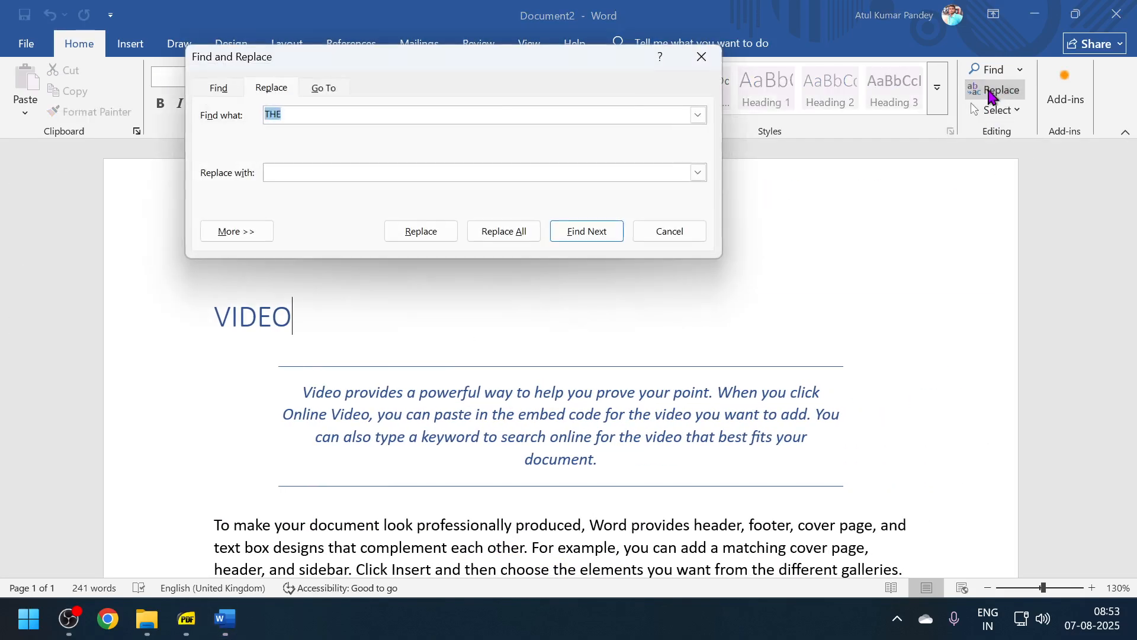
{"action": "left_click", "coordinate": [292, 111]}
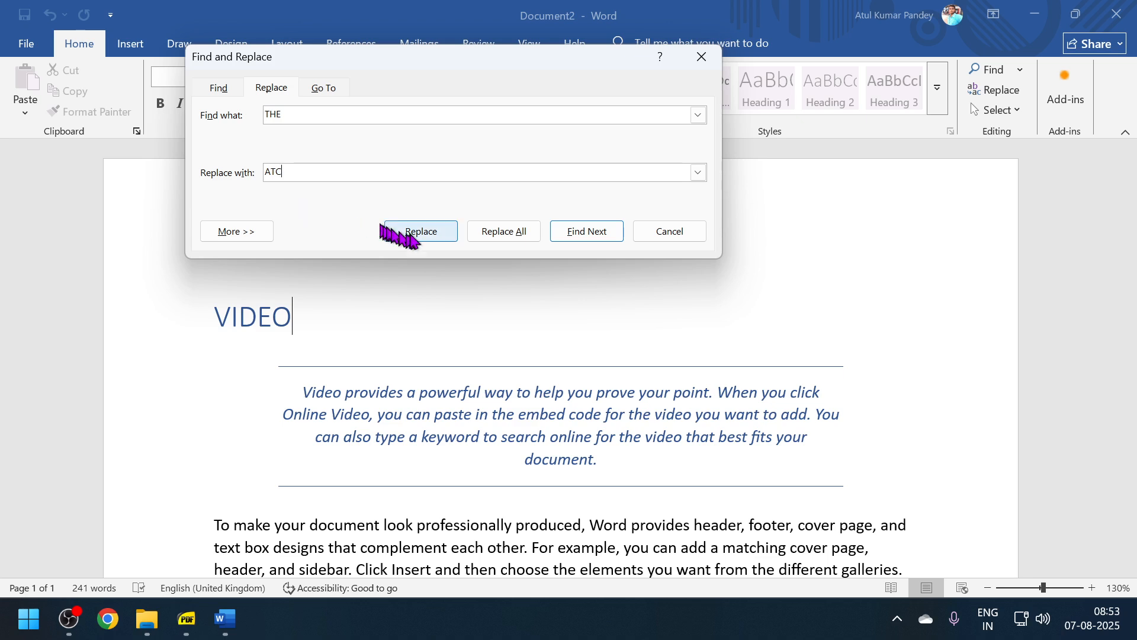
{"action": "left_click", "coordinate": [581, 234]}
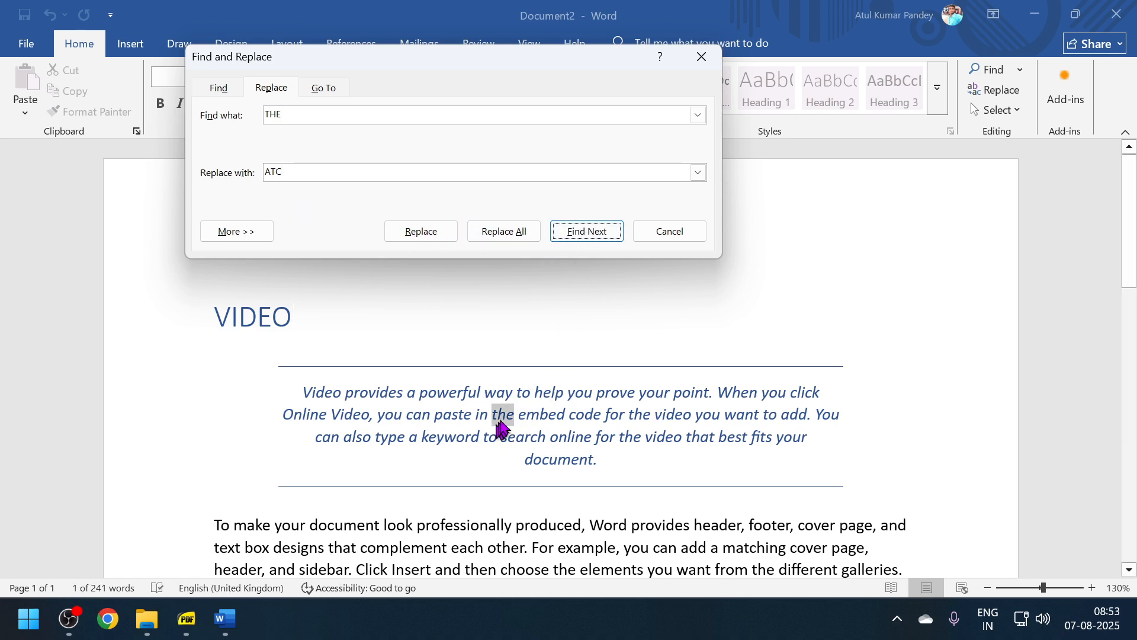
{"action": "left_click", "coordinate": [592, 234]}
{"action": "left_click", "coordinate": [590, 234]}
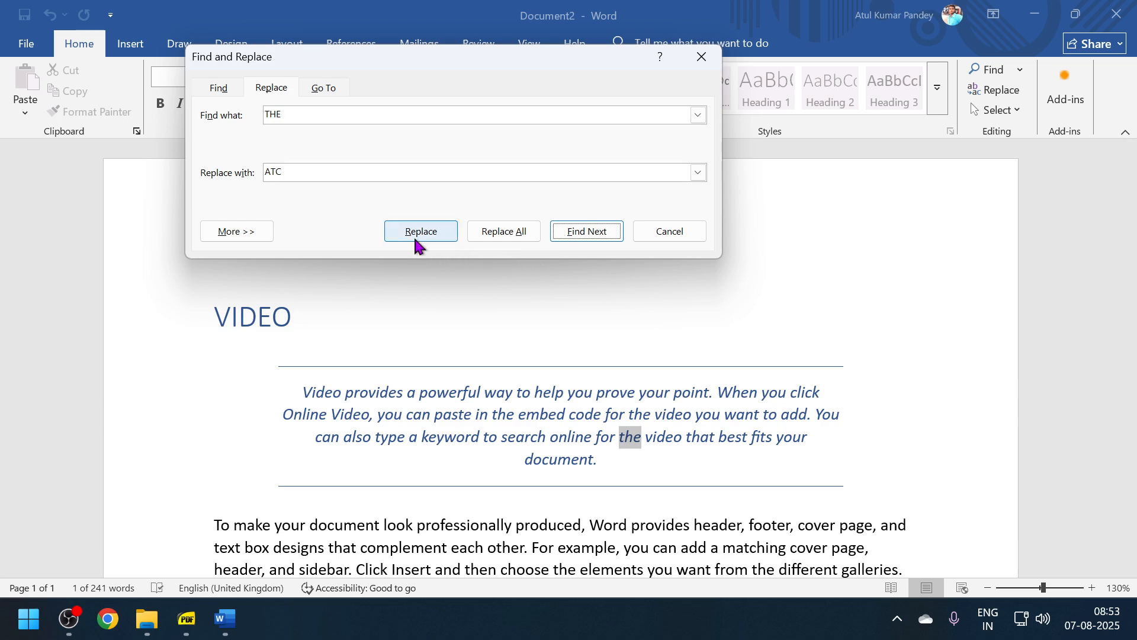
- Replace every occurrence of "THE" with "ATC", close Find and Replace, and review the changed text
{"action": "left_click", "coordinate": [508, 239]}
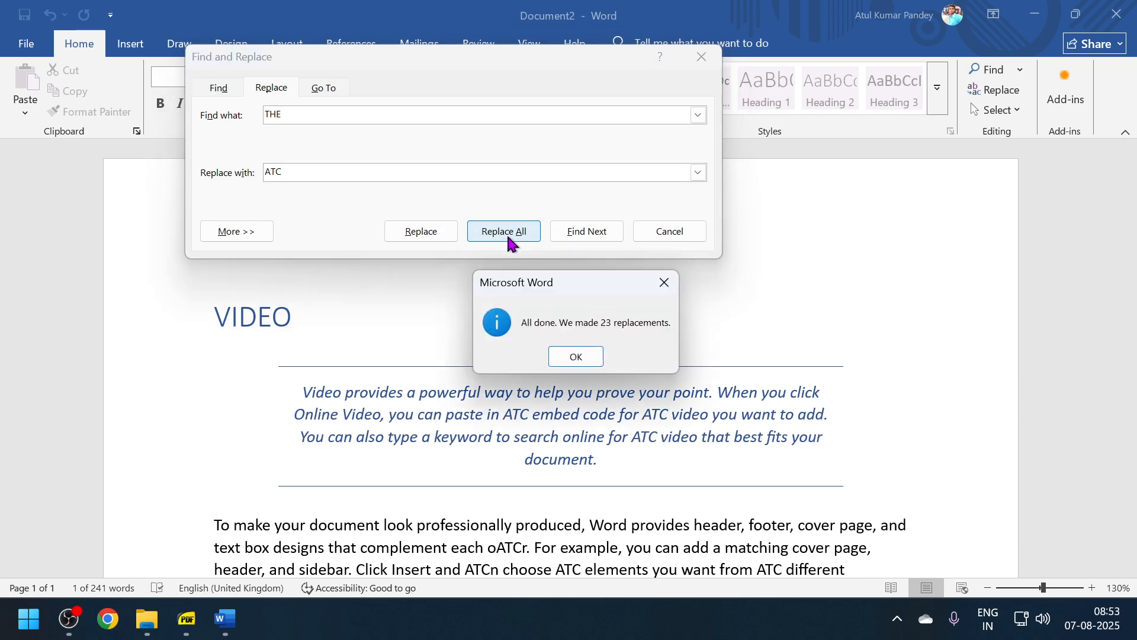
{"action": "left_click", "coordinate": [588, 361]}
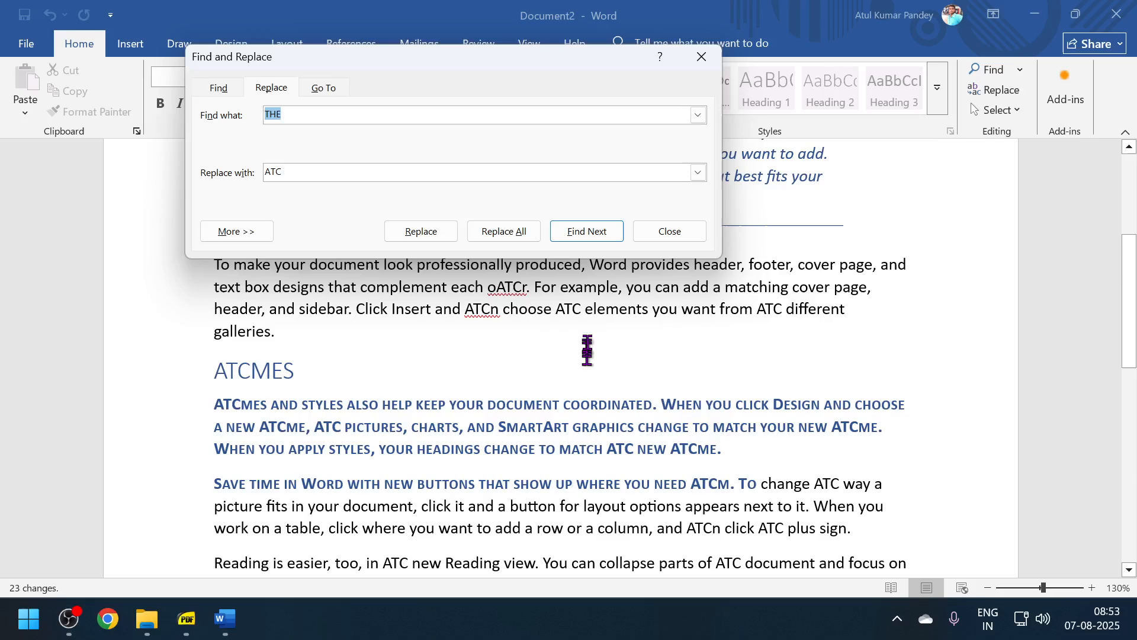
{"action": "left_click", "coordinate": [657, 228]}
{"action": "scroll", "coordinate": [617, 277], "scroll_direction": "up", "scroll_amount": 4}
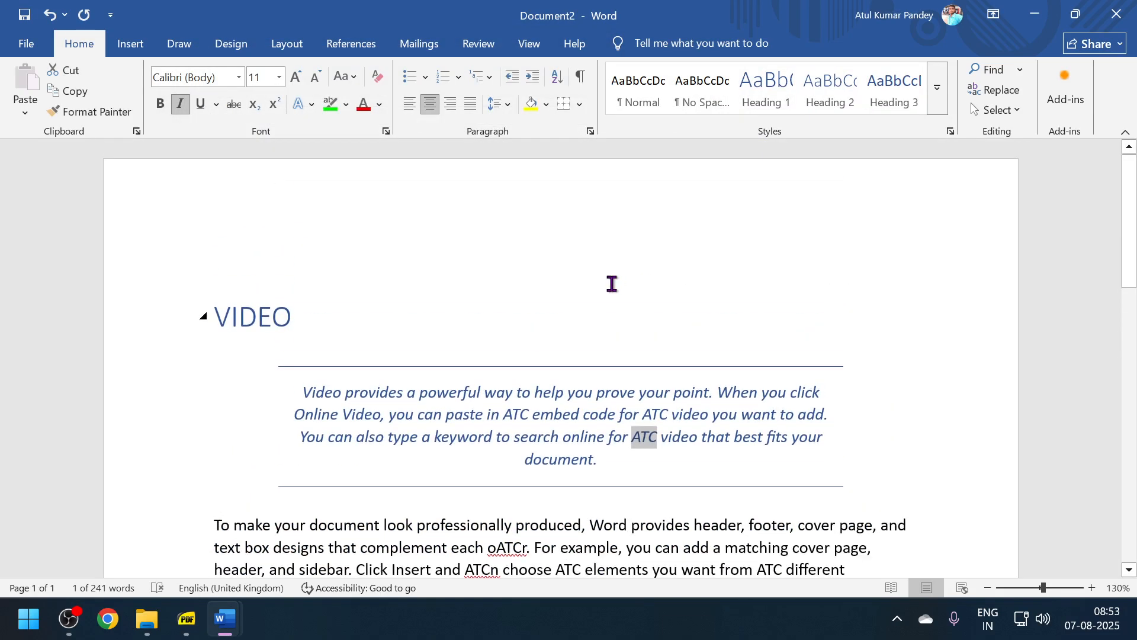
{"action": "scroll", "coordinate": [477, 284], "scroll_direction": "down", "scroll_amount": 8}
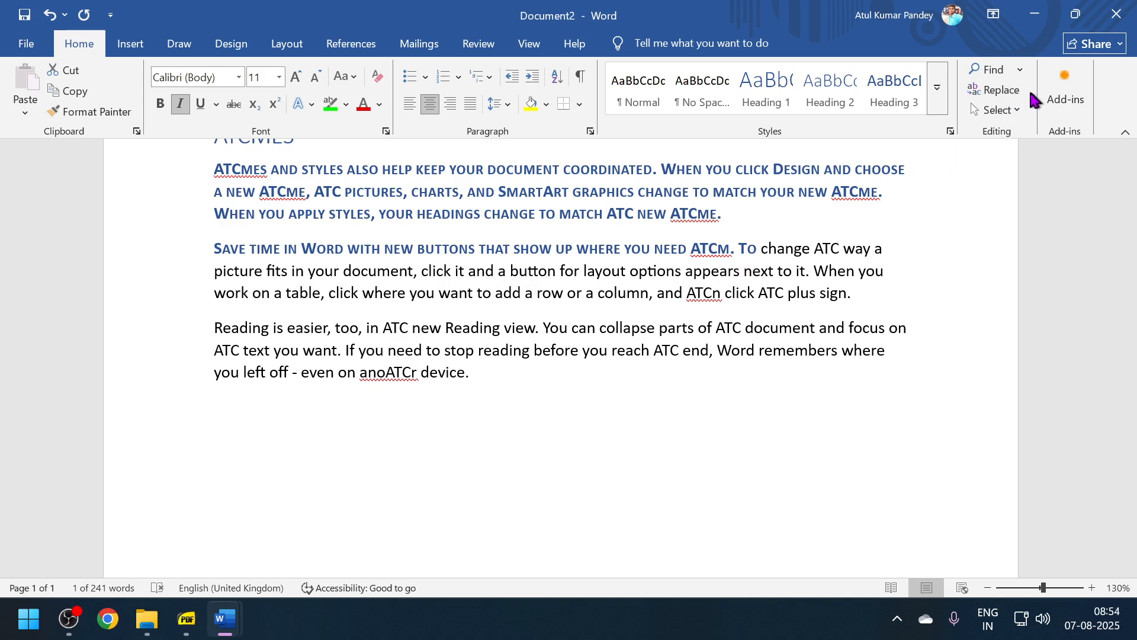
- Select all text in the document and look over the extent of the selection
{"action": "left_click", "coordinate": [997, 109]}
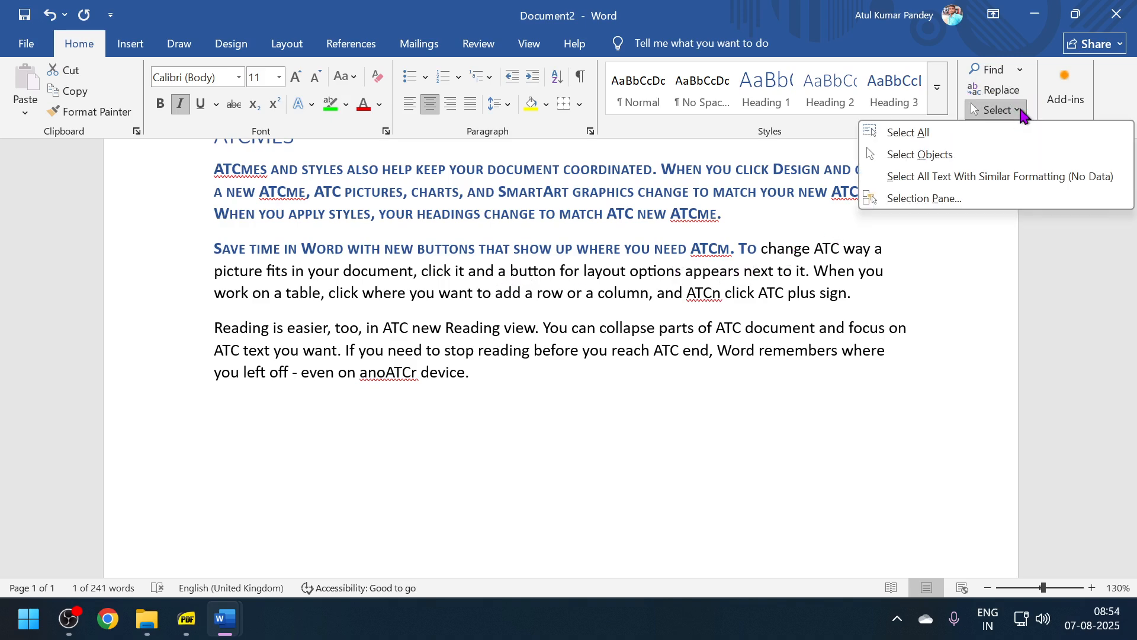
{"action": "left_click", "coordinate": [948, 134]}
{"action": "scroll", "coordinate": [655, 217], "scroll_direction": "up", "scroll_amount": 5}
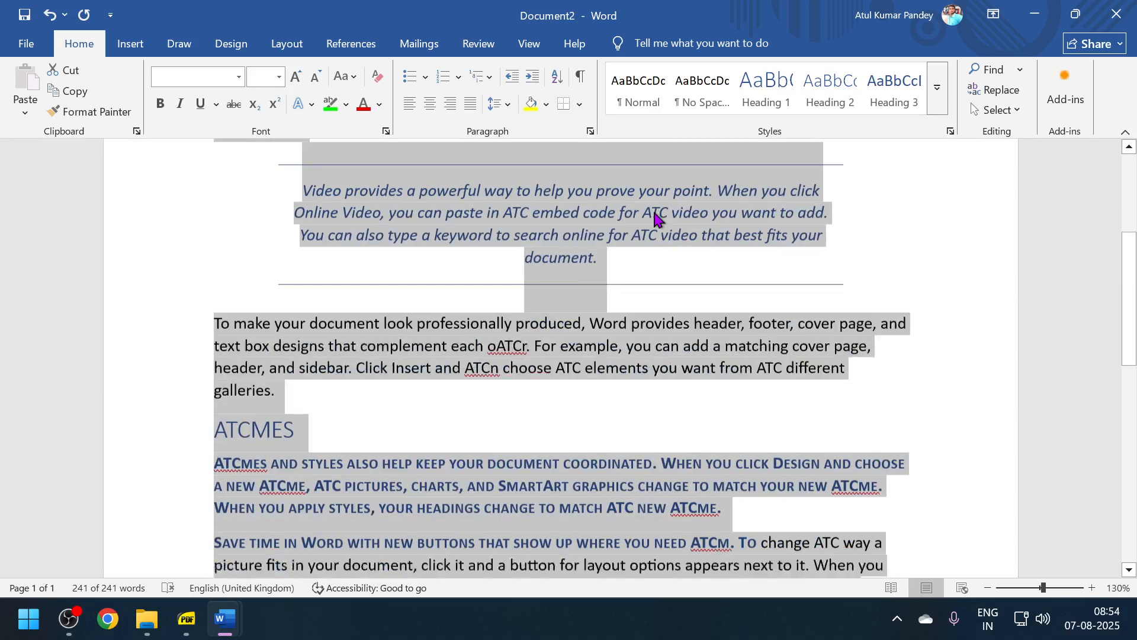
{"action": "scroll", "coordinate": [655, 216], "scroll_direction": "down", "scroll_amount": 4}
{"action": "scroll", "coordinate": [658, 217], "scroll_direction": "up", "scroll_amount": 6}
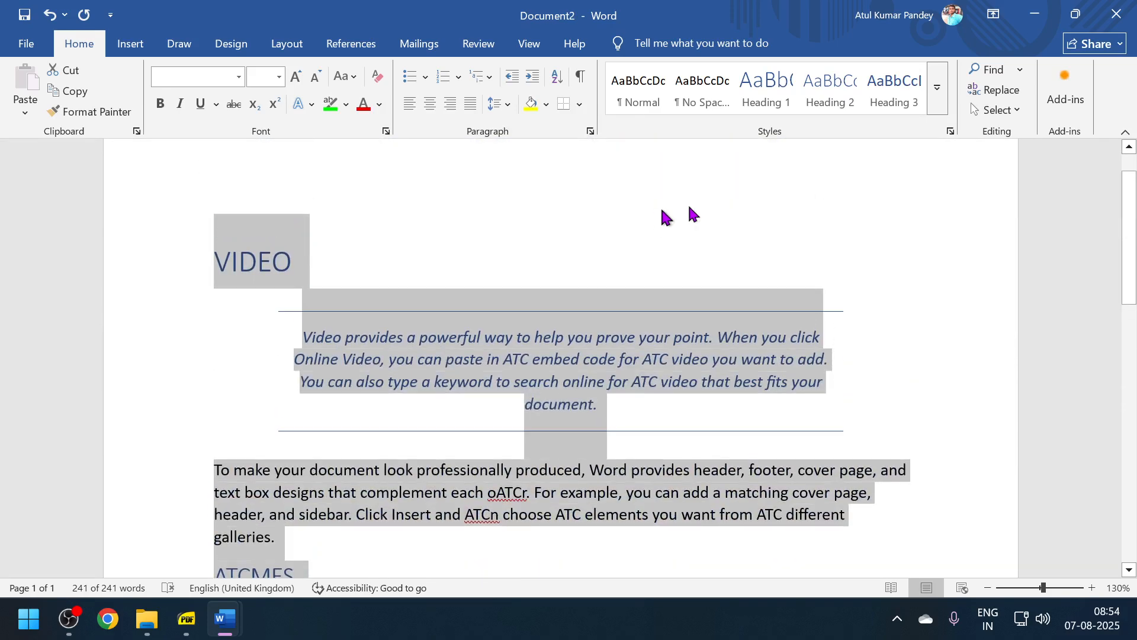
- Examine the Select Objects option without applying it and clear the full-document selection
{"action": "left_click", "coordinate": [1016, 114]}
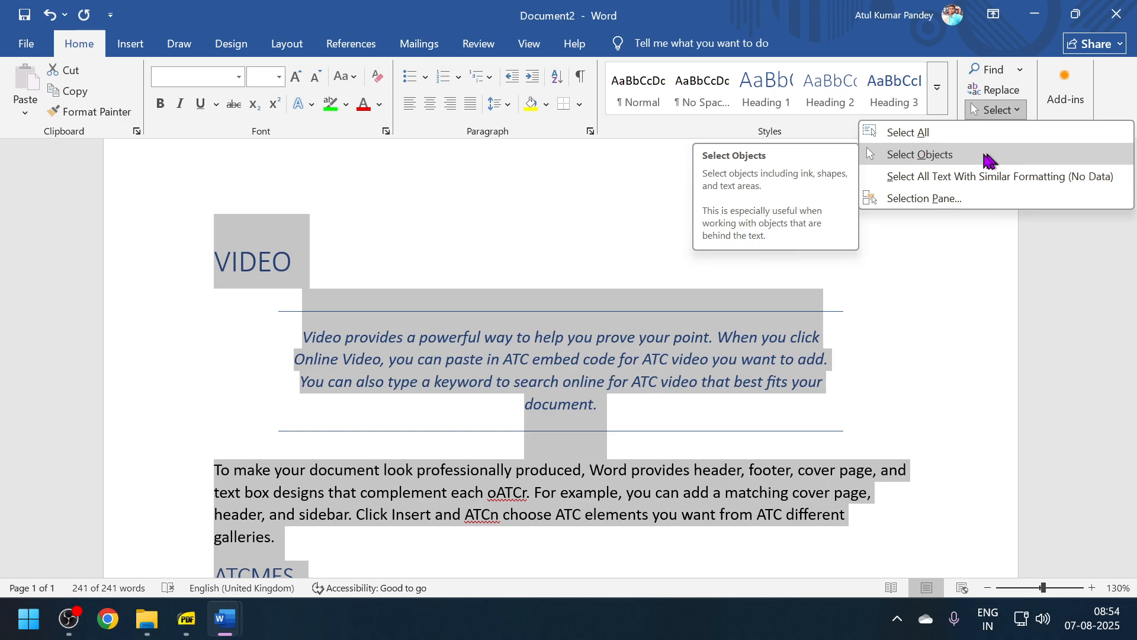
{"action": "left_click", "coordinate": [516, 392]}
{"action": "scroll", "coordinate": [503, 409], "scroll_direction": "down", "scroll_amount": 3}
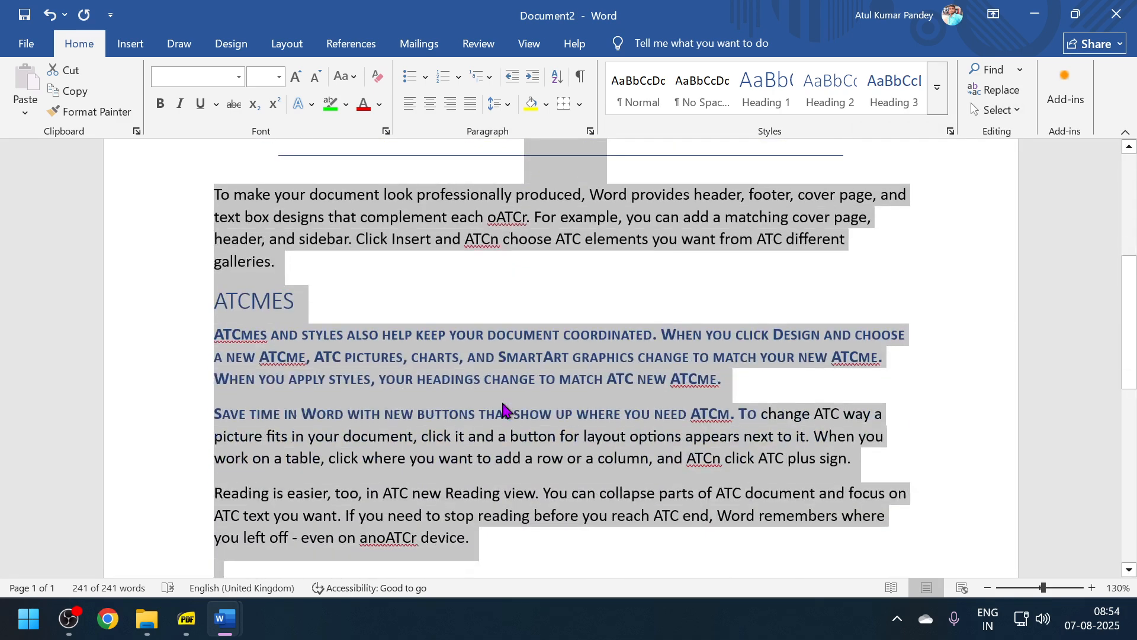
{"action": "left_click", "coordinate": [501, 380]}
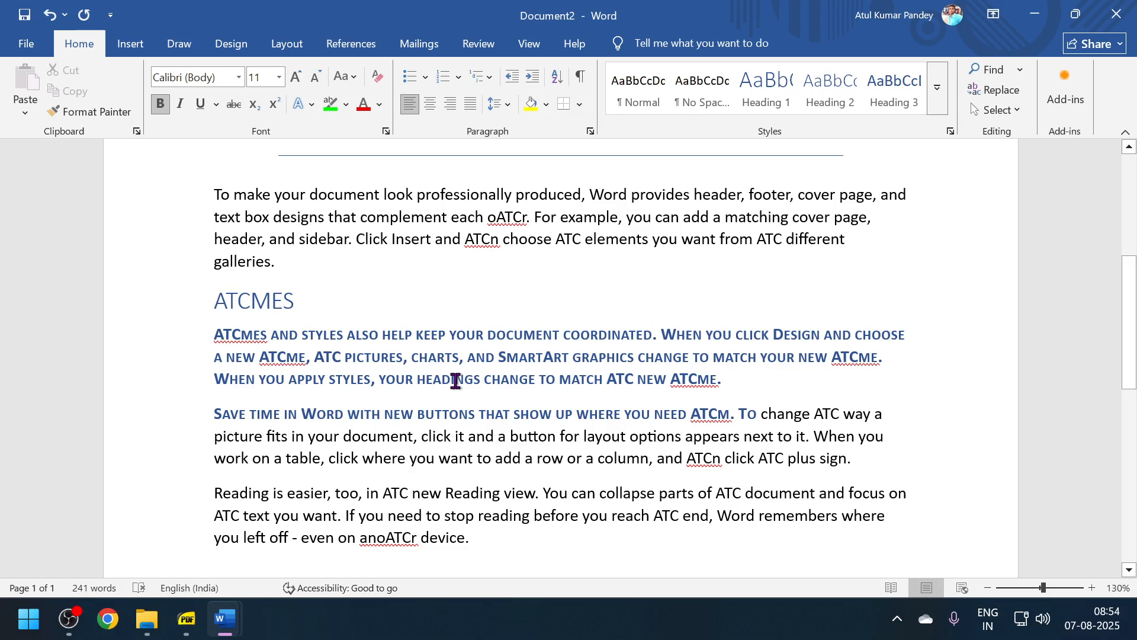
- Select the text from "help keep your document" through "SmartArt", review the Select options, and display the Selection Pane
{"action": "left_click_drag", "start_coordinate": [382, 335], "coordinate": [572, 358]}
{"action": "left_click", "coordinate": [1011, 114]}
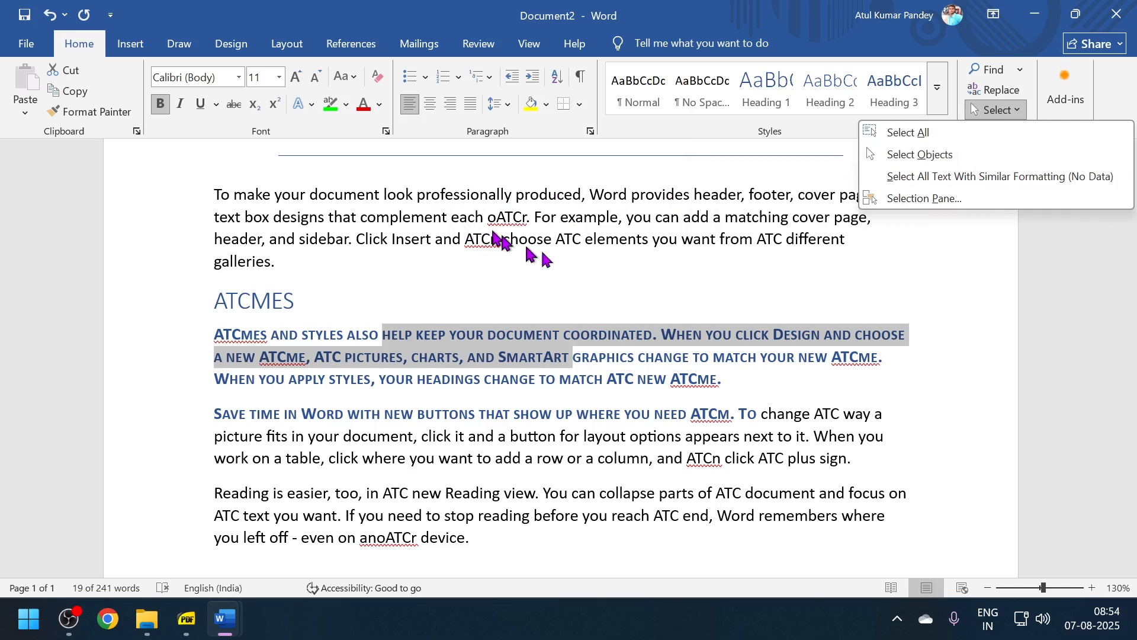
{"action": "left_click", "coordinate": [766, 362]}
{"action": "left_click", "coordinate": [1018, 116]}
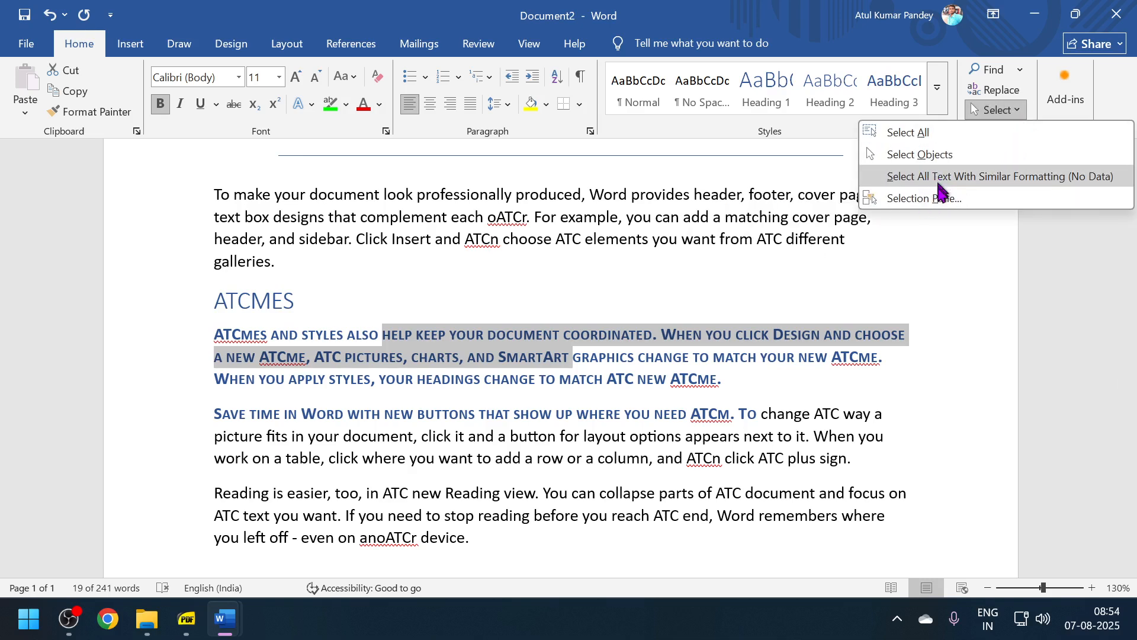
{"action": "left_click", "coordinate": [942, 199]}
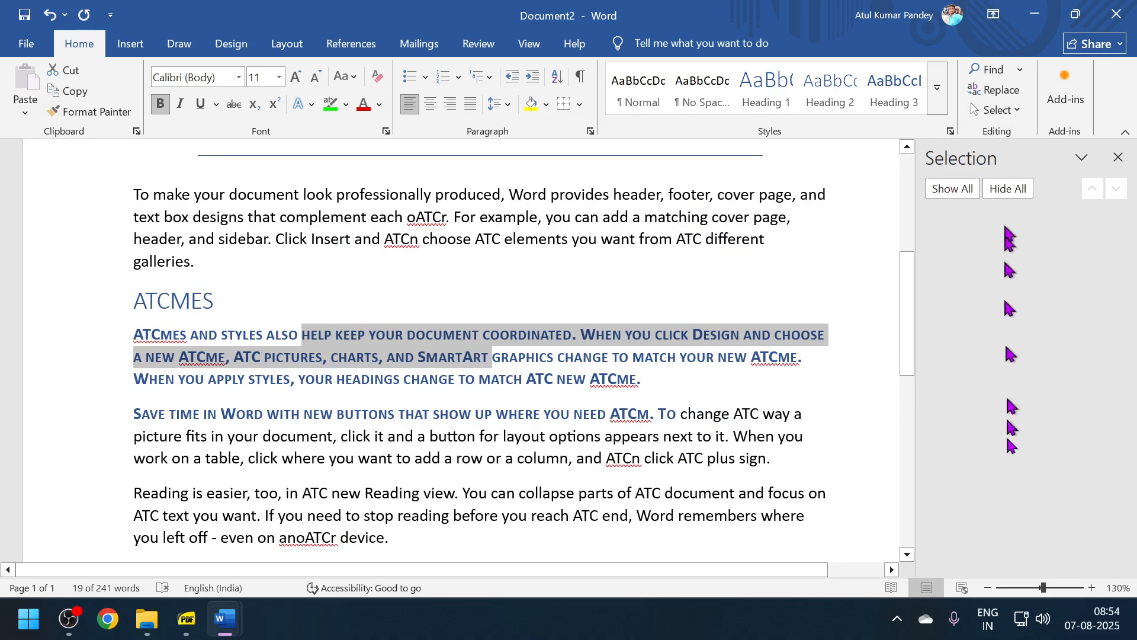
- Insert the picture Screenshot (1) from the Screenshots folder within the word "help" in the paragraph below the ATCMES heading
{"action": "left_click", "coordinate": [324, 335]}
{"action": "left_click", "coordinate": [130, 45]}
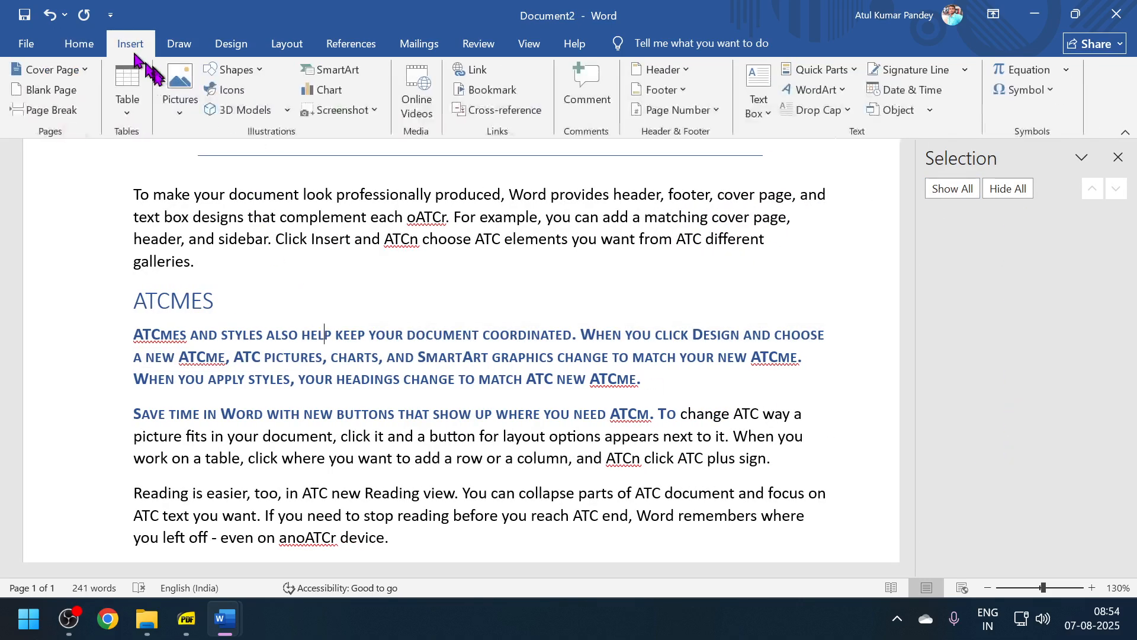
{"action": "left_click", "coordinate": [179, 106]}
{"action": "left_click", "coordinate": [195, 158]}
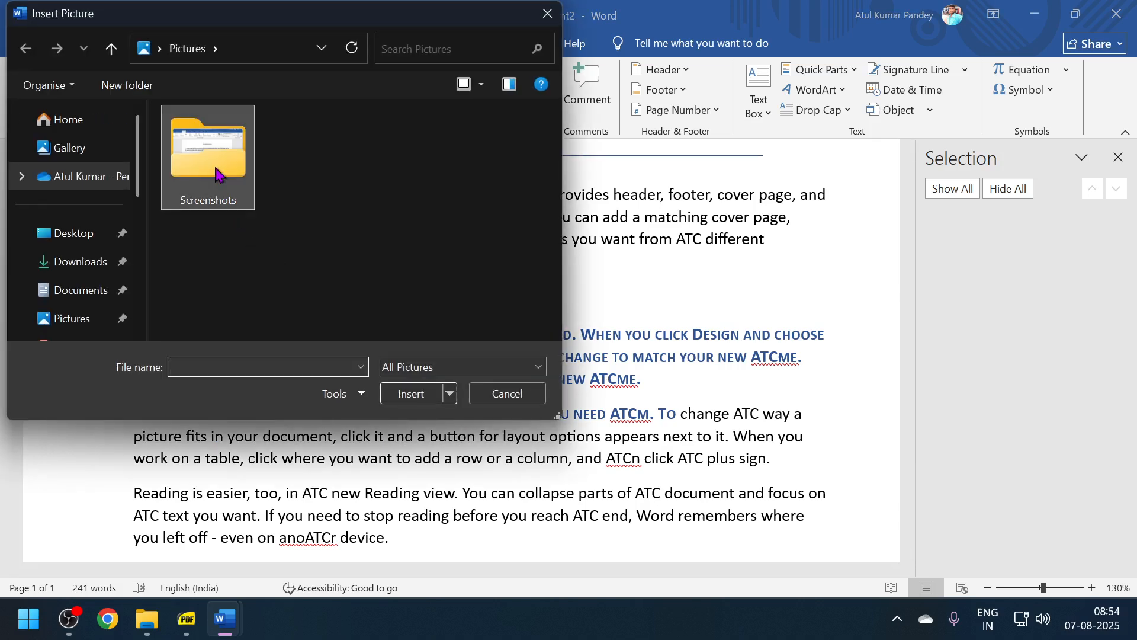
{"action": "double_click", "coordinate": [223, 174]}
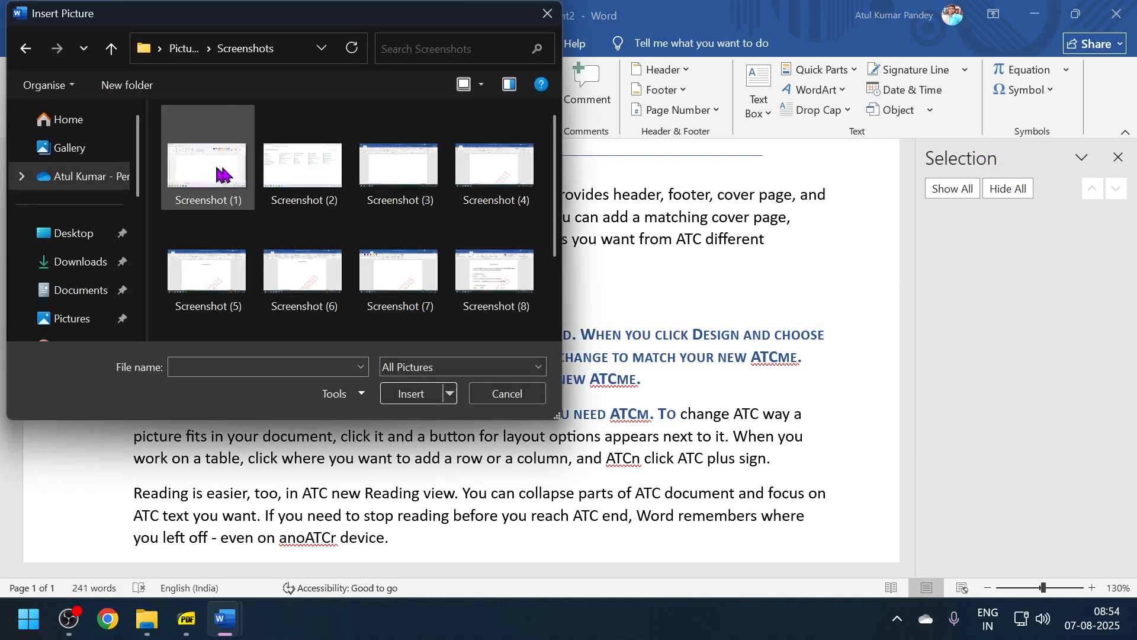
{"action": "left_click", "coordinate": [220, 174]}
{"action": "left_click", "coordinate": [419, 394]}
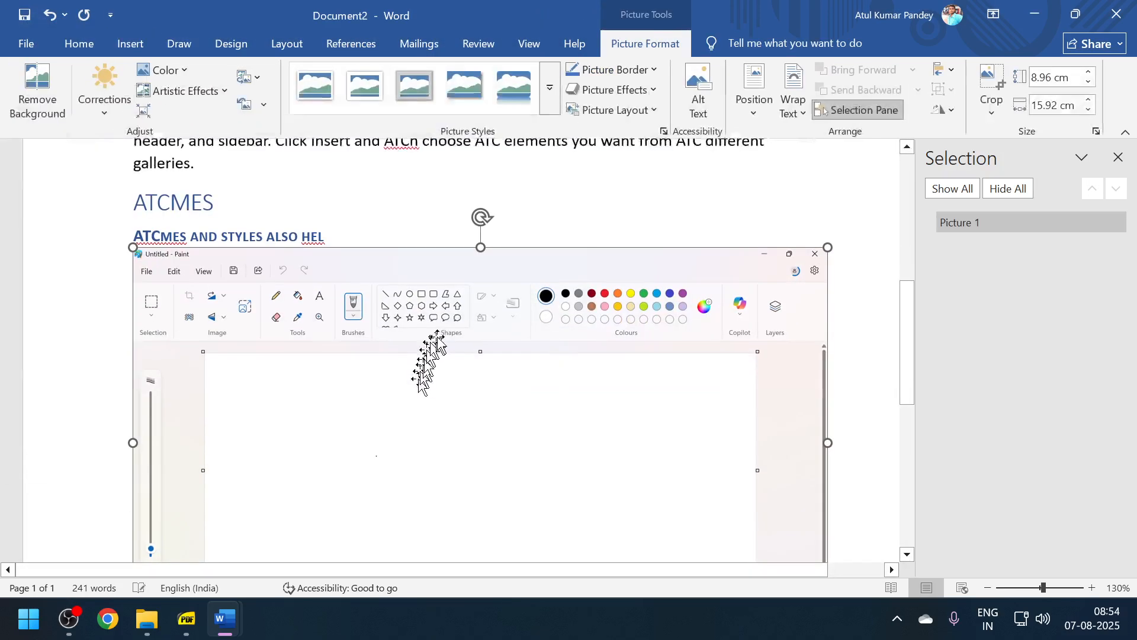
{"action": "scroll", "coordinate": [463, 332], "scroll_direction": "down", "scroll_amount": 4}
{"action": "scroll", "coordinate": [464, 332], "scroll_direction": "up", "scroll_amount": 5}
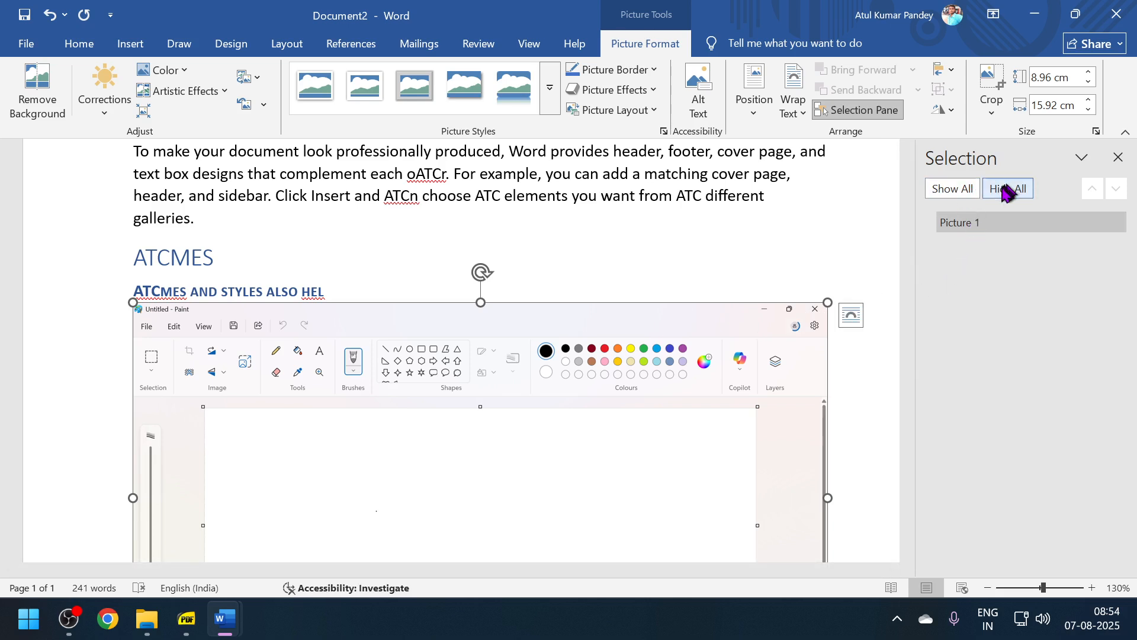
- Try the name editing, Hide All and Show All options on Picture 1 in the Selection Pane, keeping its name
{"action": "double_click", "coordinate": [1013, 224]}
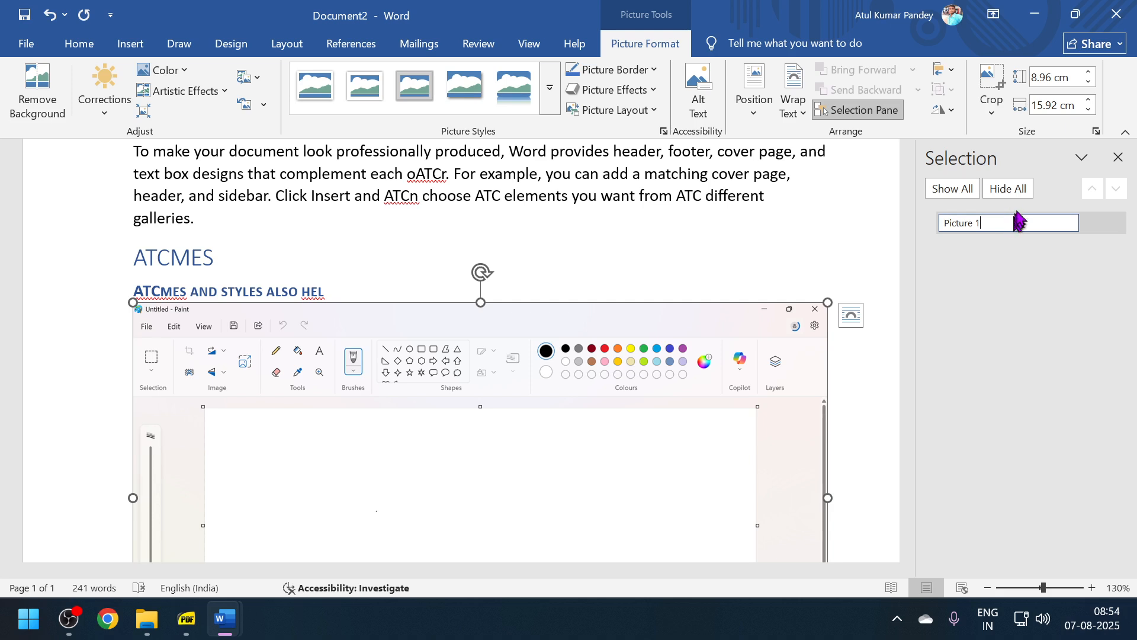
{"action": "left_click", "coordinate": [1019, 193]}
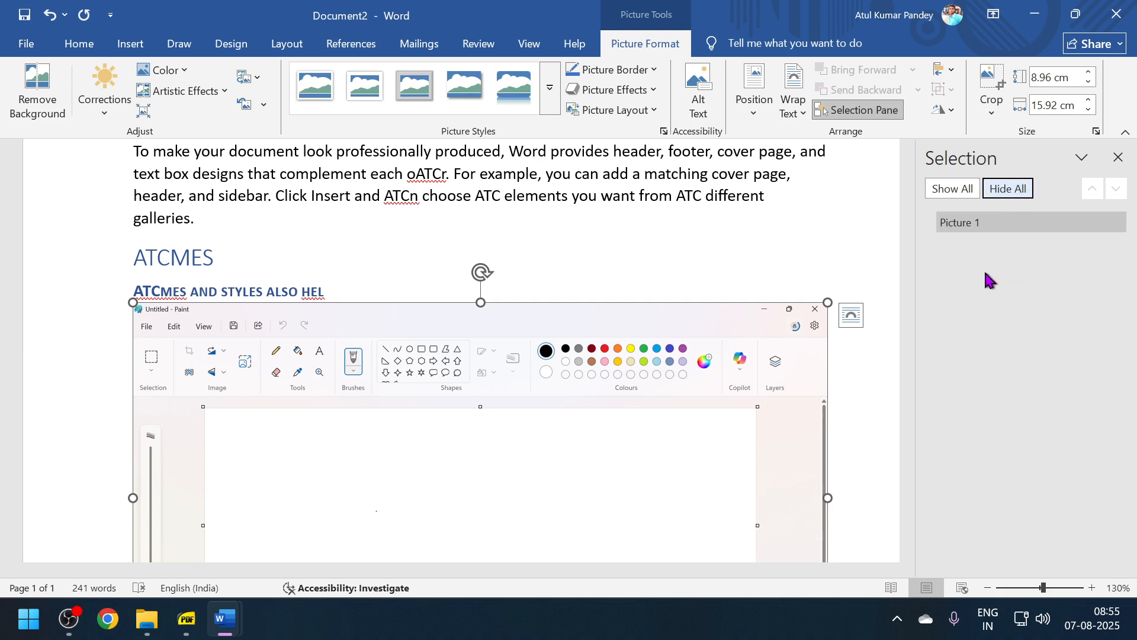
{"action": "left_click", "coordinate": [1081, 157]}
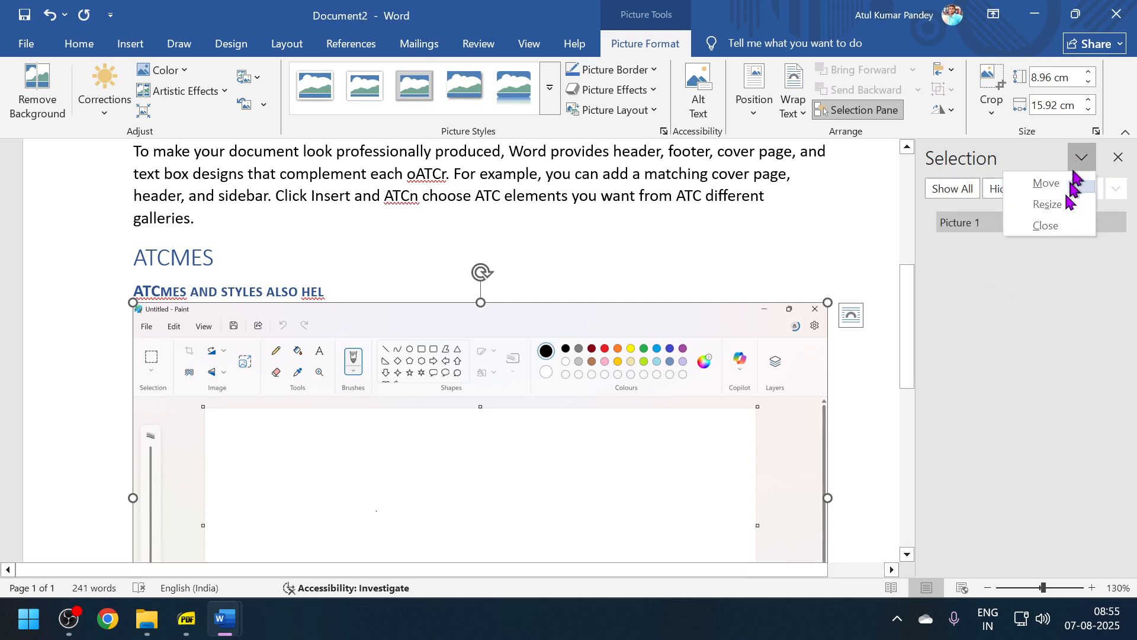
{"action": "left_click", "coordinate": [1049, 304]}
{"action": "left_click", "coordinate": [954, 191]}
{"action": "left_click", "coordinate": [995, 192]}
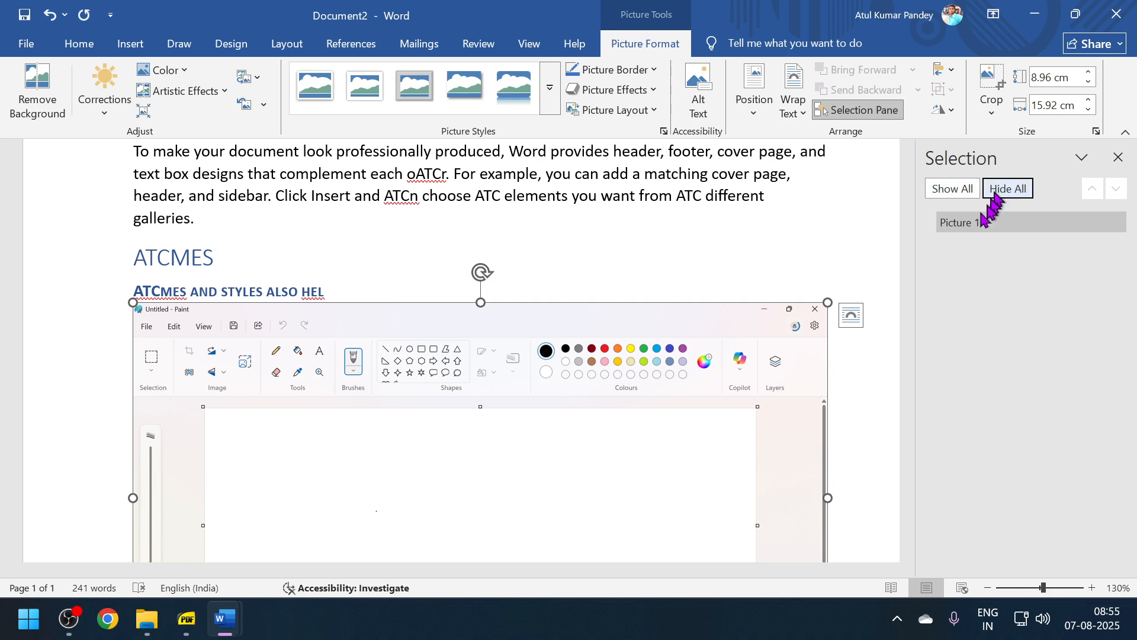
{"action": "left_click", "coordinate": [956, 223]}
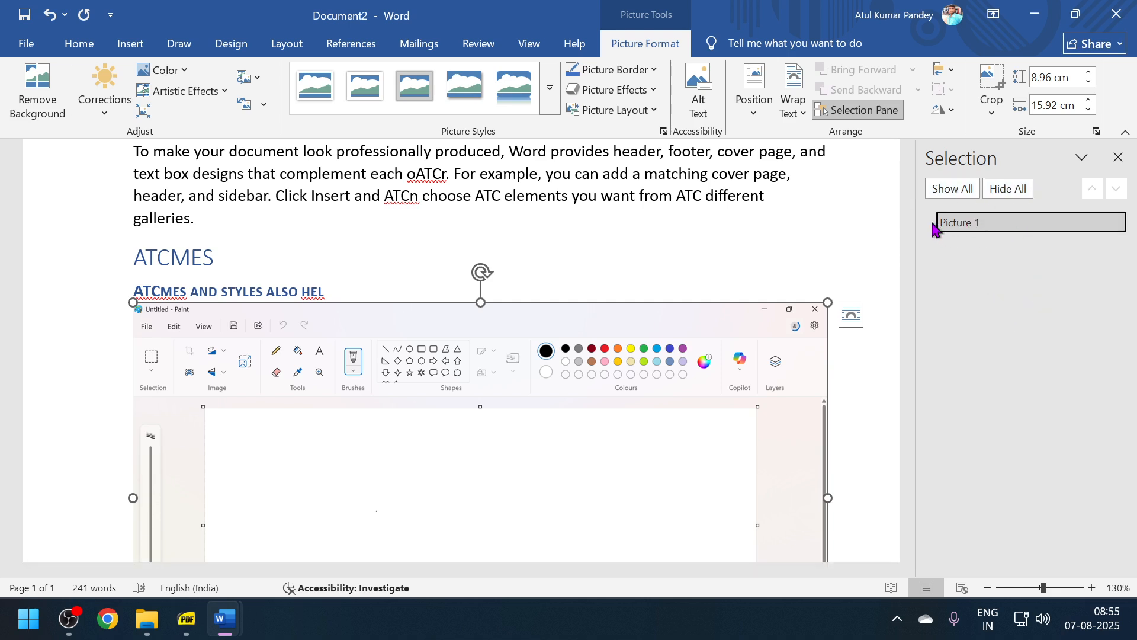
{"action": "left_click", "coordinate": [741, 347]}
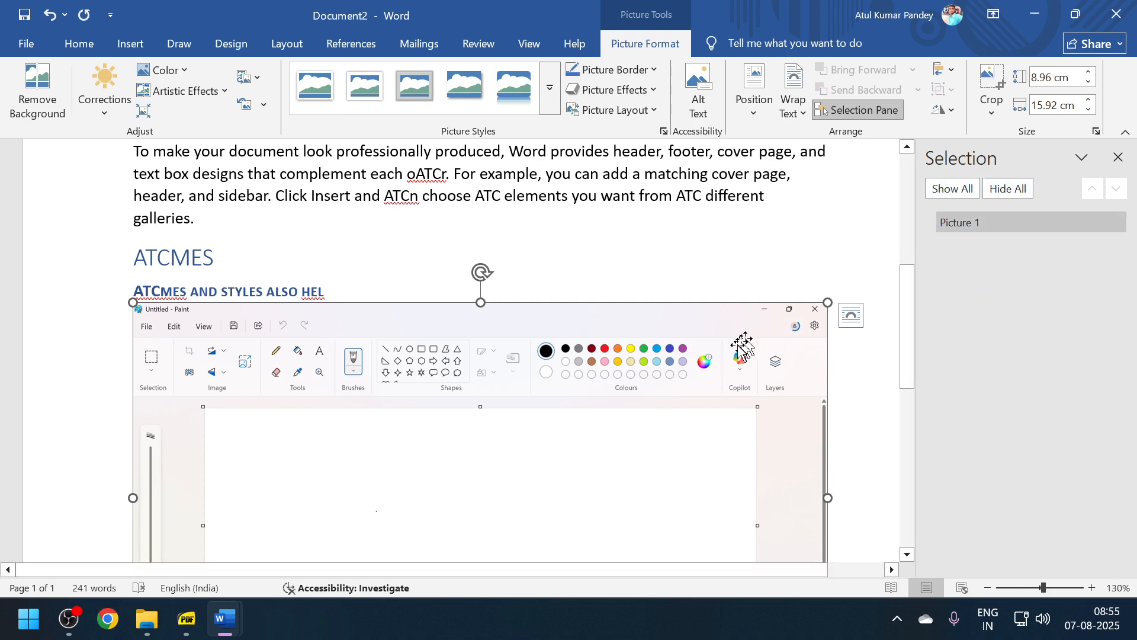
{"action": "key", "text": "Escape"}
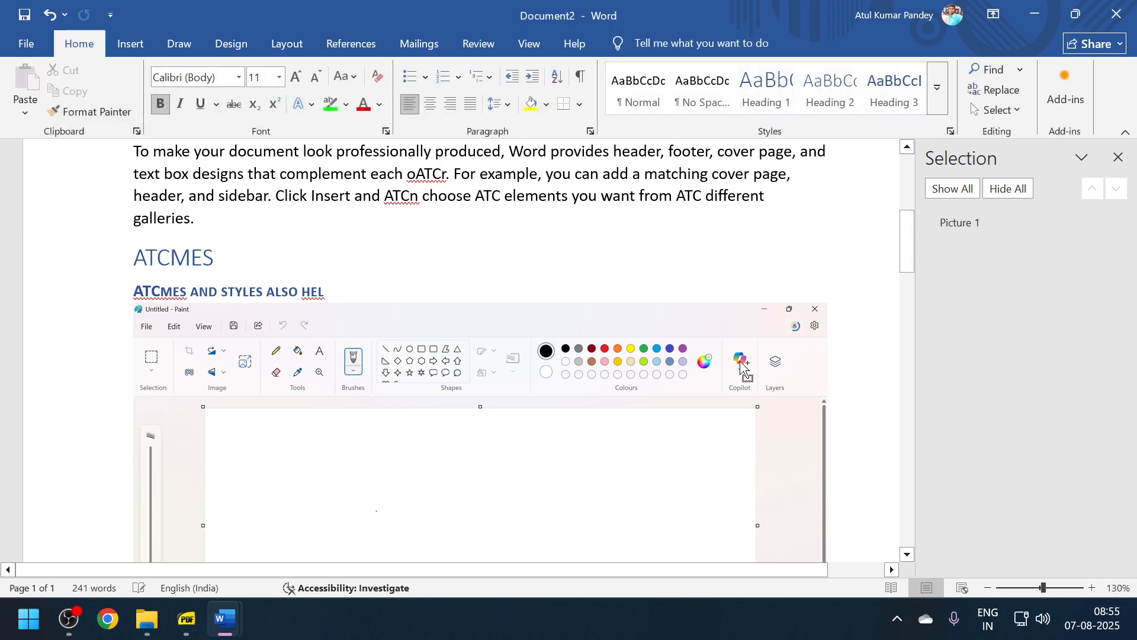
{"action": "key", "text": "ctrl+d"}
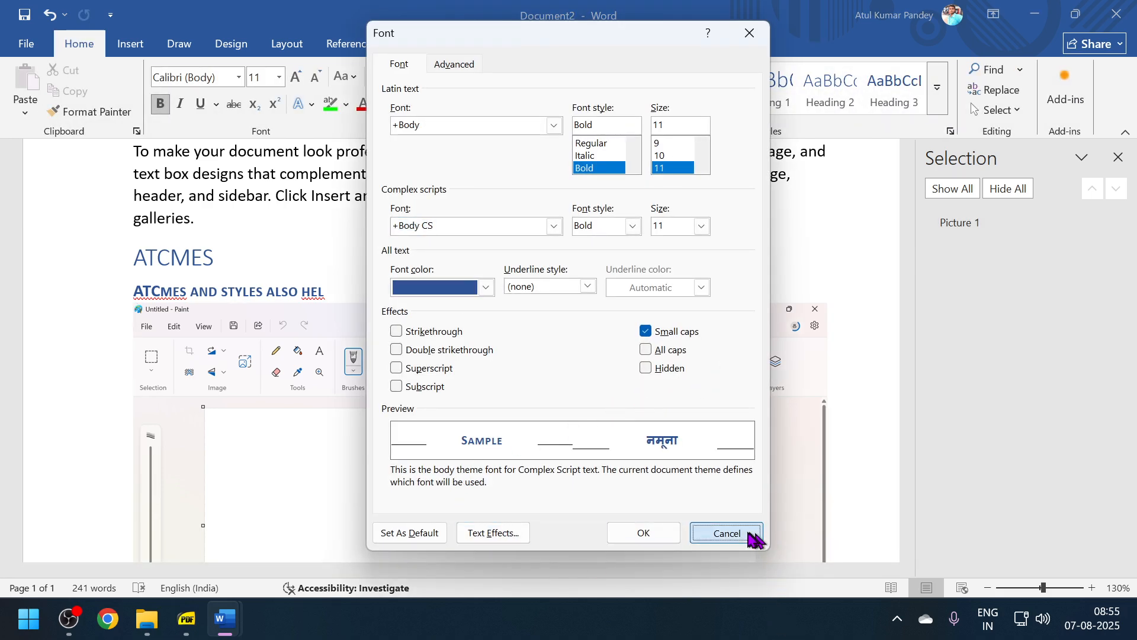
{"action": "left_click", "coordinate": [723, 531]}
- Duplicate the inserted screenshot picture by copying and pasting it, and close the Selection Pane
{"action": "left_click", "coordinate": [379, 391]}
{"action": "key", "text": "ctrl+c"}
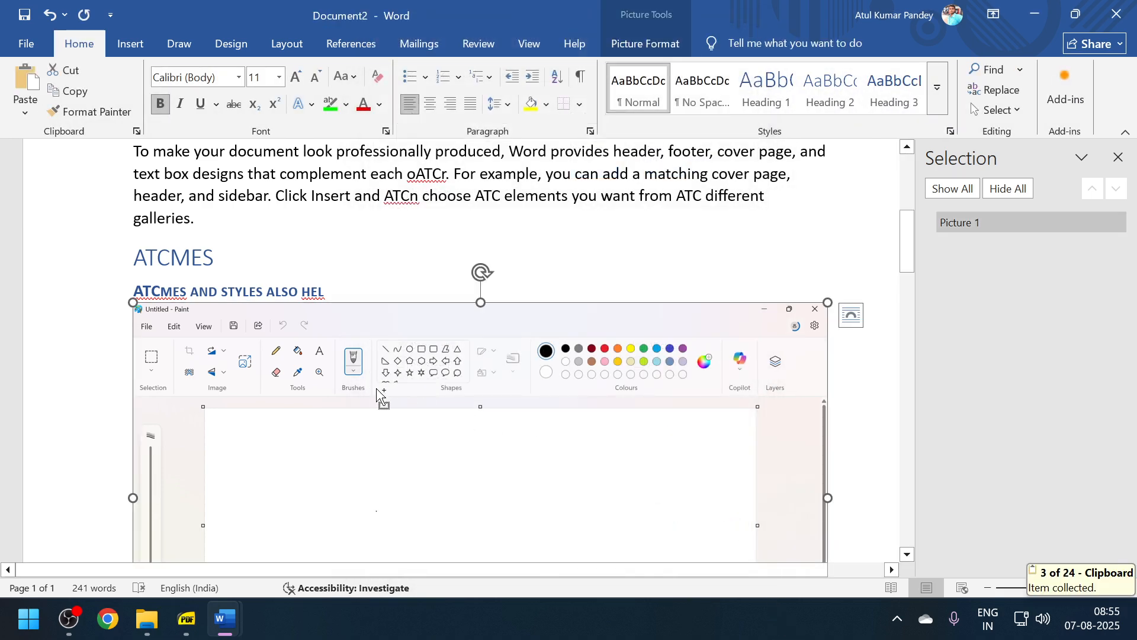
{"action": "key", "text": "ctrl+v"}
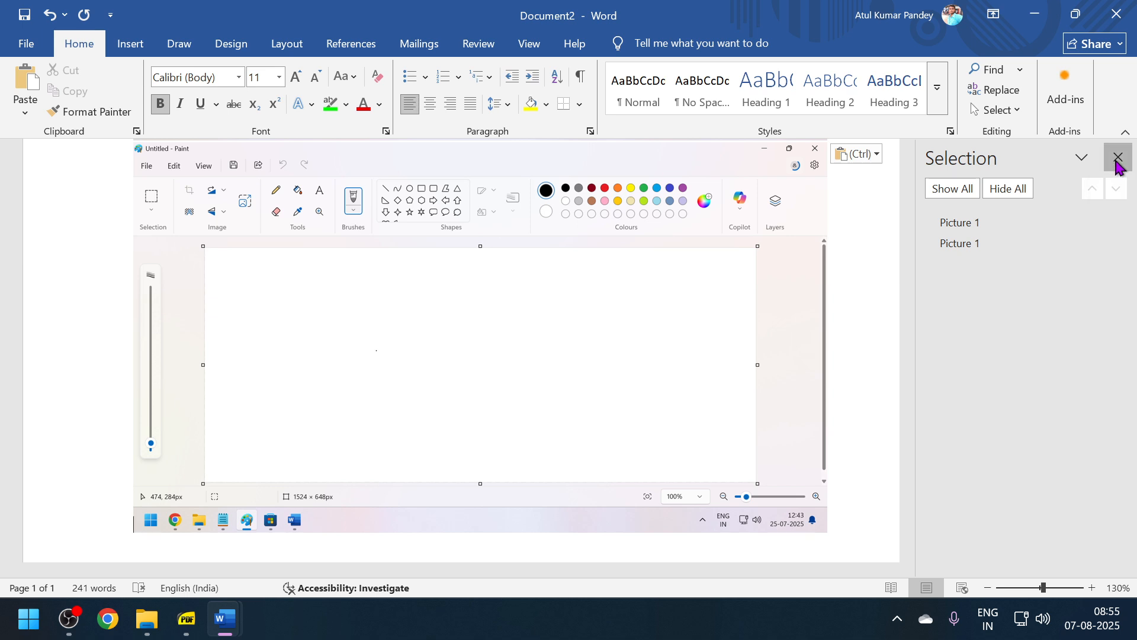
{"action": "left_click", "coordinate": [1116, 161]}
- Select all text with formatting similar to the italic quote below the VIDEO heading, check the matches through the document, and clear the selection
{"action": "left_click", "coordinate": [1011, 113]}
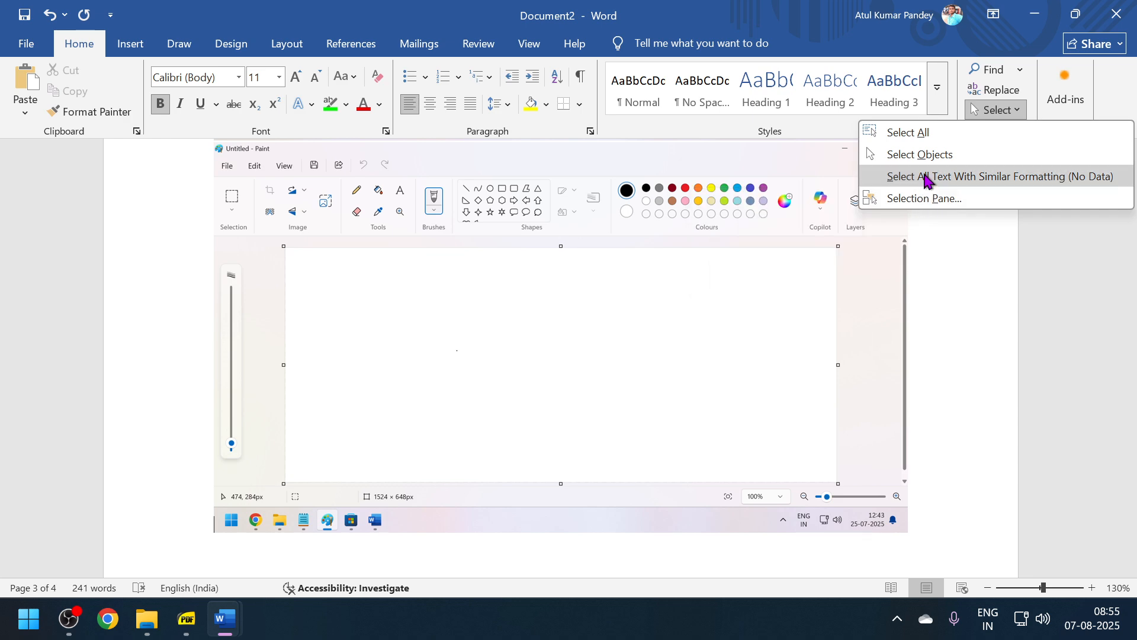
{"action": "scroll", "coordinate": [497, 354], "scroll_direction": "up", "scroll_amount": 3}
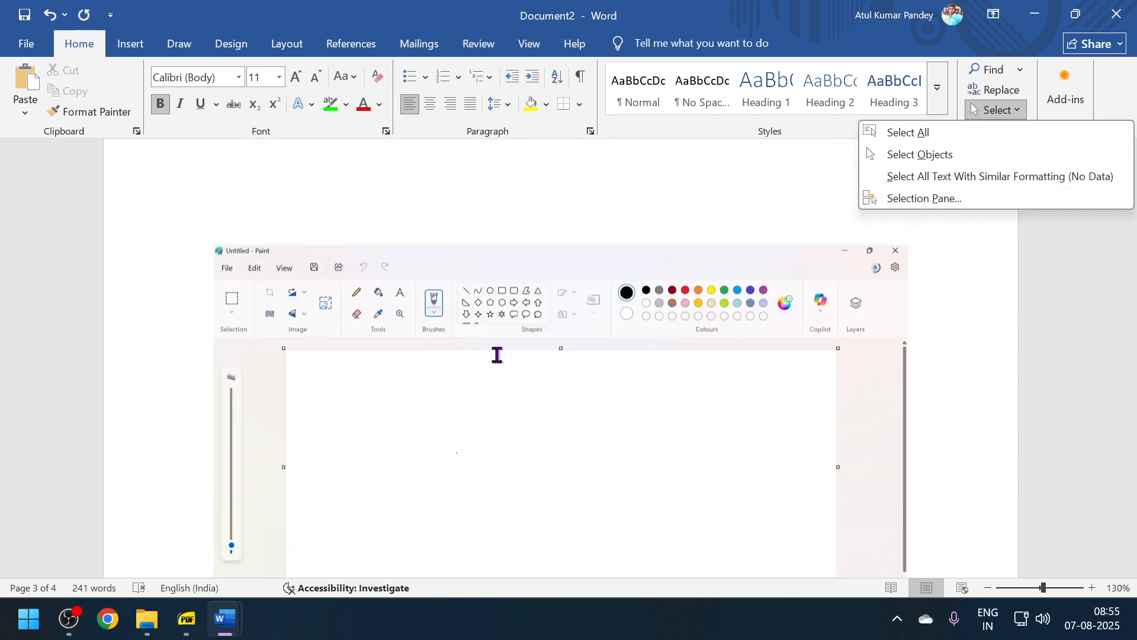
{"action": "scroll", "coordinate": [497, 354], "scroll_direction": "up", "scroll_amount": 3}
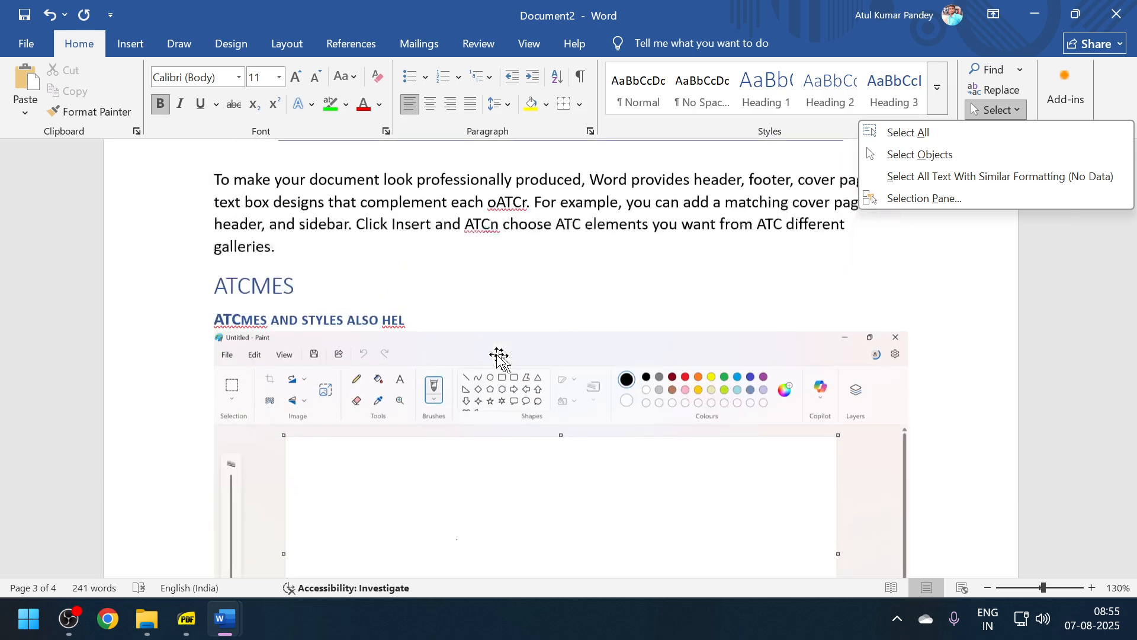
{"action": "scroll", "coordinate": [499, 355], "scroll_direction": "up", "scroll_amount": 9}
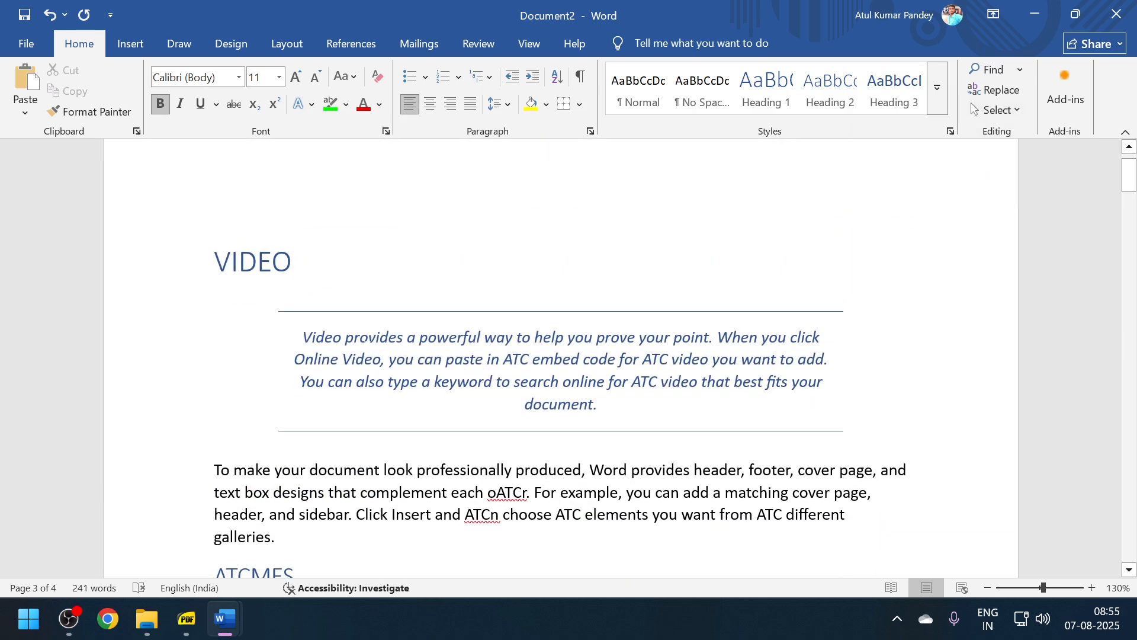
{"action": "left_click", "coordinate": [407, 339]}
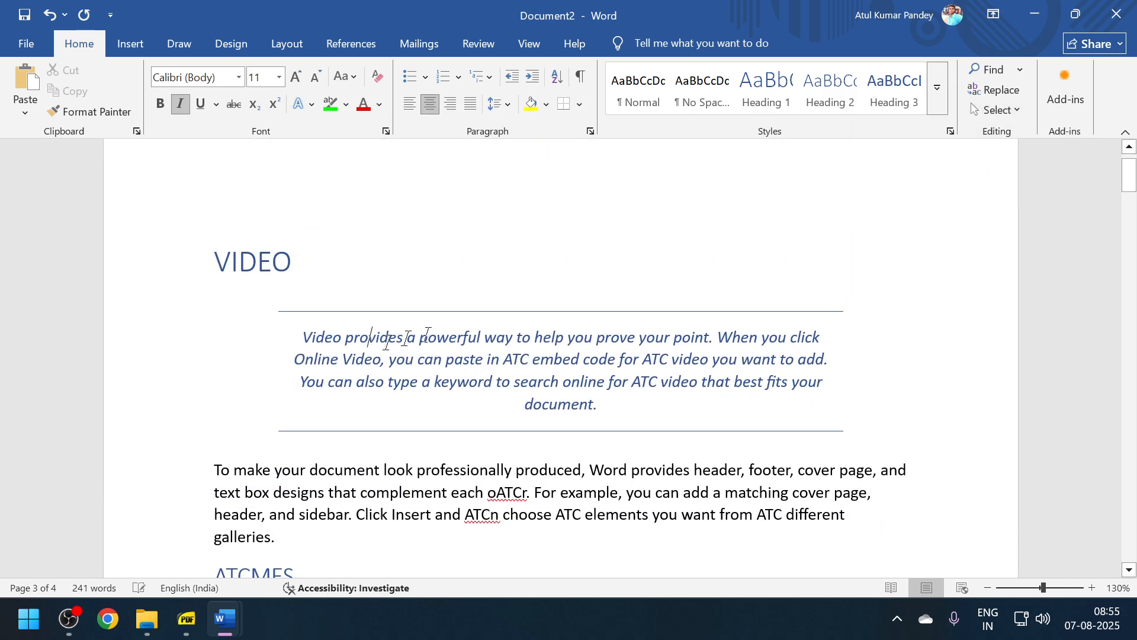
{"action": "left_click", "coordinate": [1014, 111]}
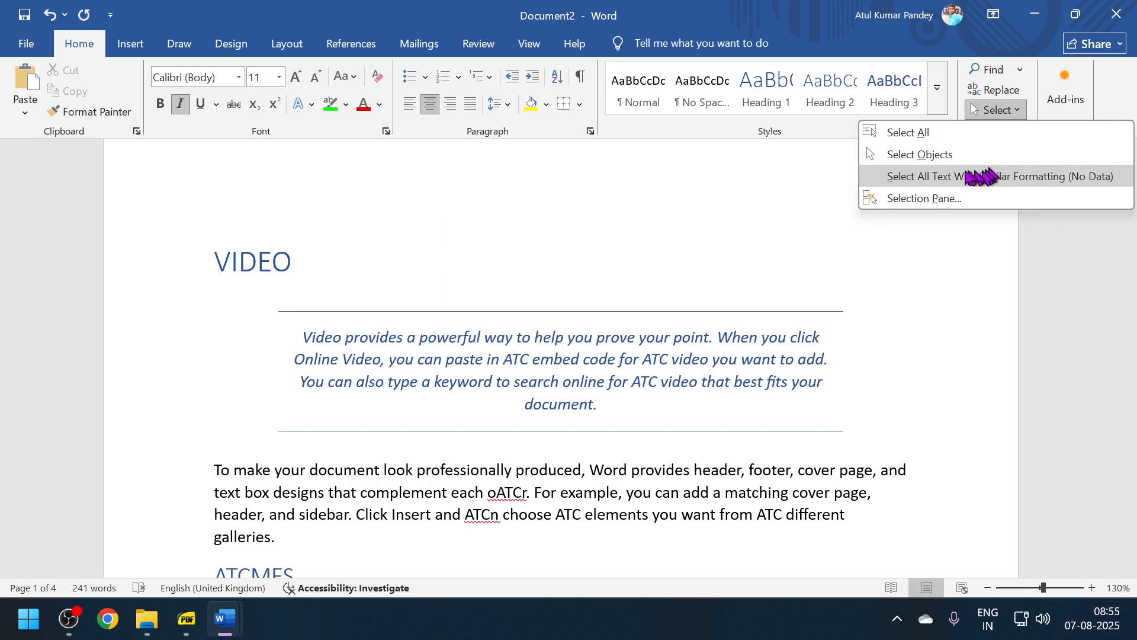
{"action": "left_click", "coordinate": [980, 176]}
{"action": "scroll", "coordinate": [597, 237], "scroll_direction": "down", "scroll_amount": 1}
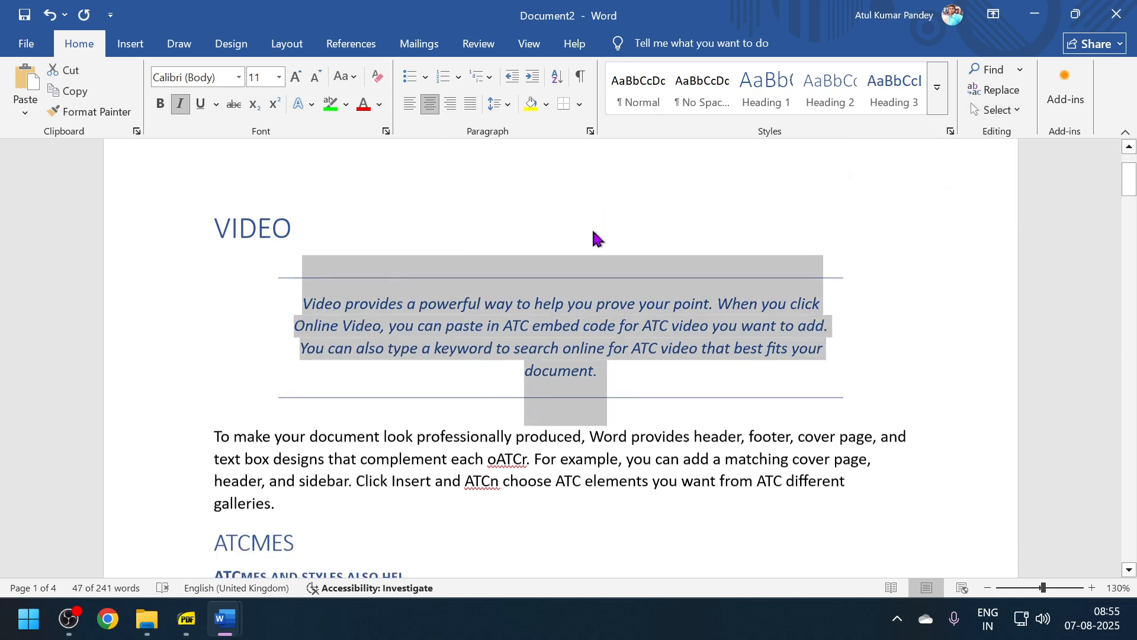
{"action": "scroll", "coordinate": [594, 233], "scroll_direction": "down", "scroll_amount": 12}
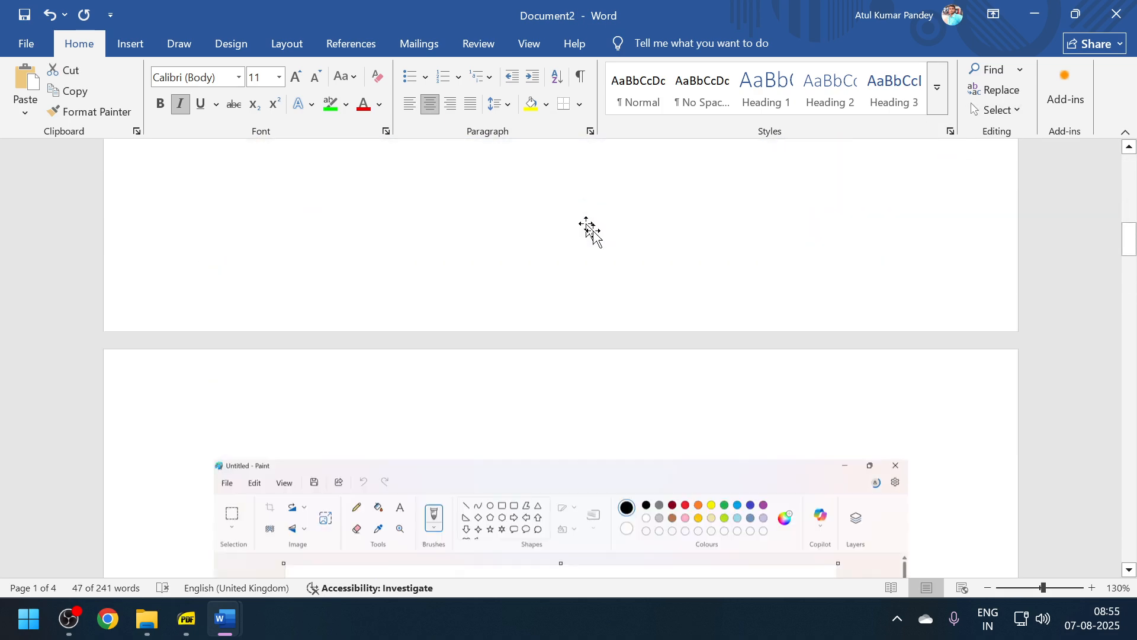
{"action": "scroll", "coordinate": [590, 232], "scroll_direction": "up", "scroll_amount": 14}
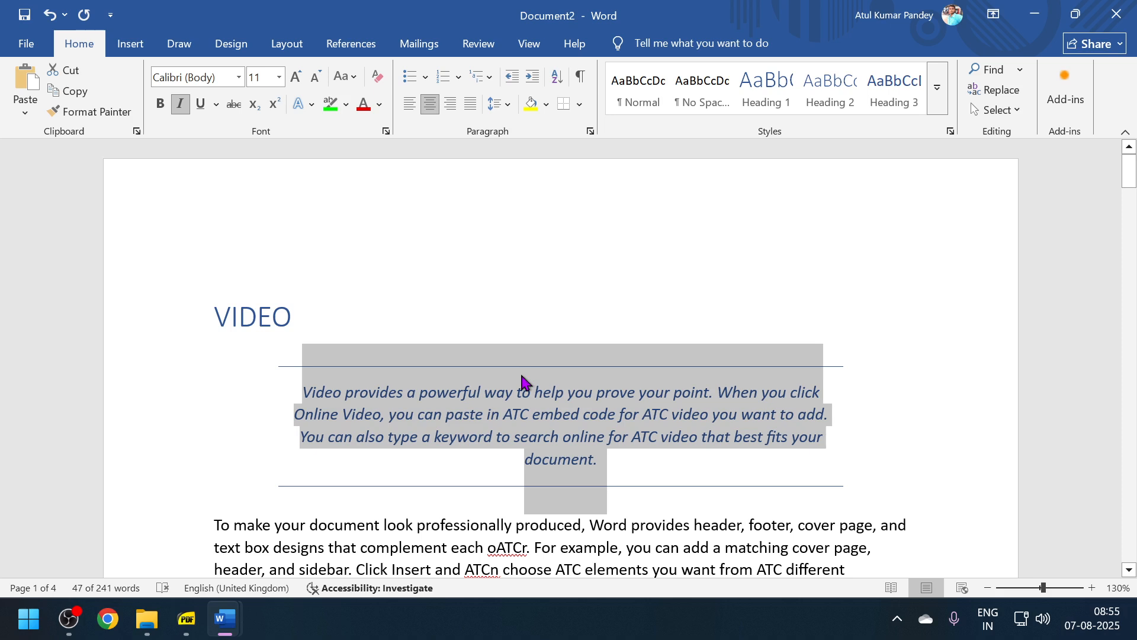
{"action": "left_click", "coordinate": [794, 458]}
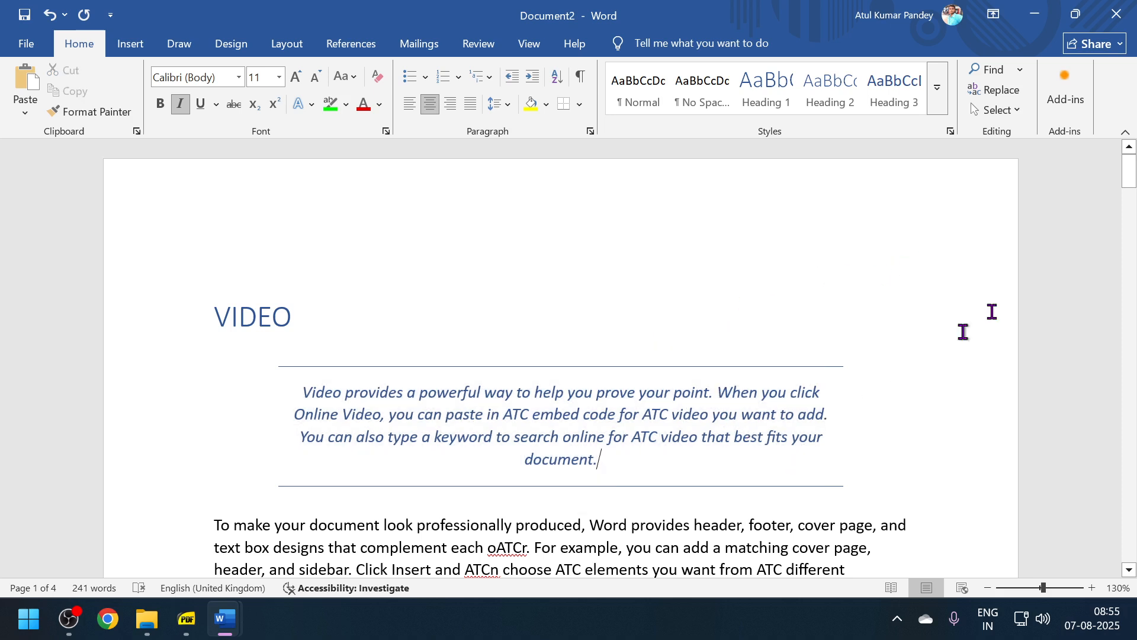
- Add the GPT for Excel Word add-in from the popular add-ins and allow it to access the document contents
{"action": "left_click", "coordinate": [1056, 104]}
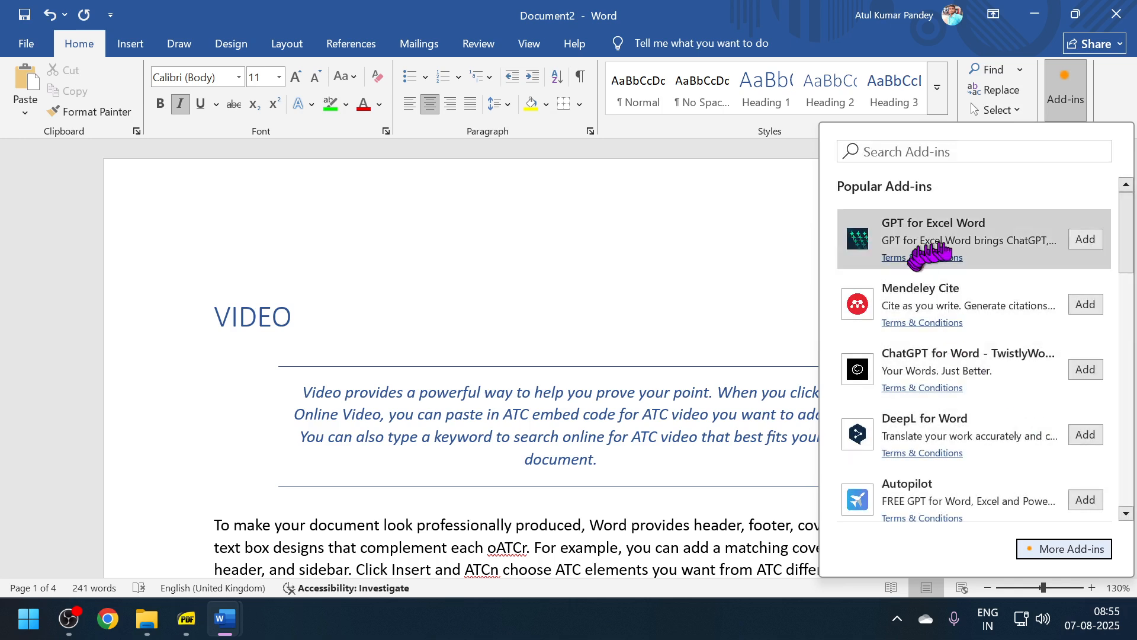
{"action": "left_click", "coordinate": [1082, 240]}
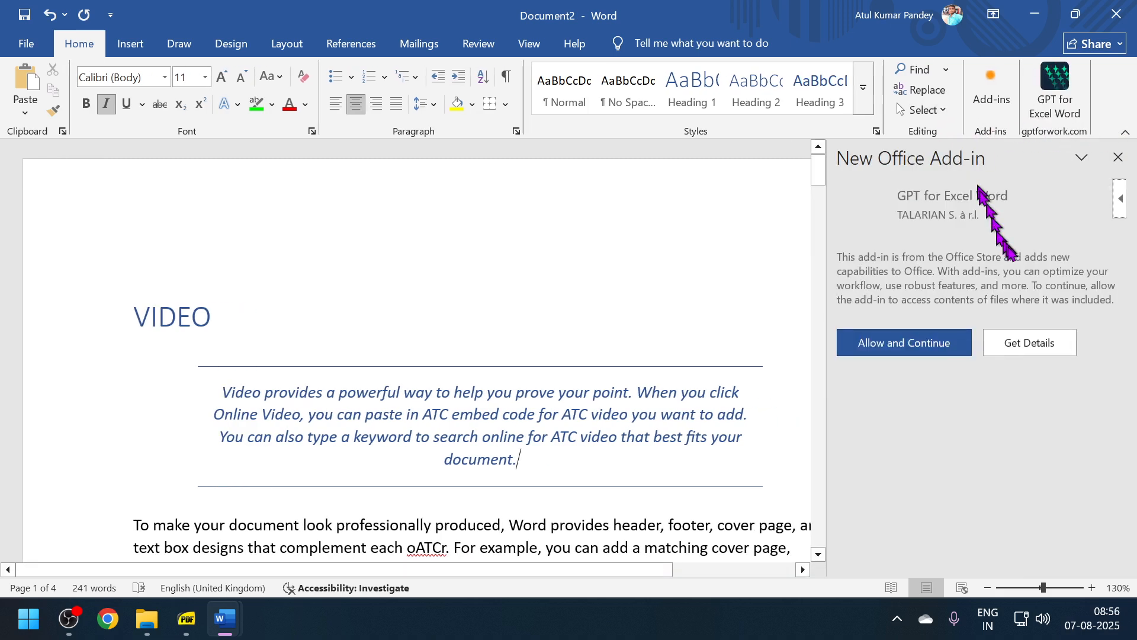
{"action": "left_click", "coordinate": [924, 350]}
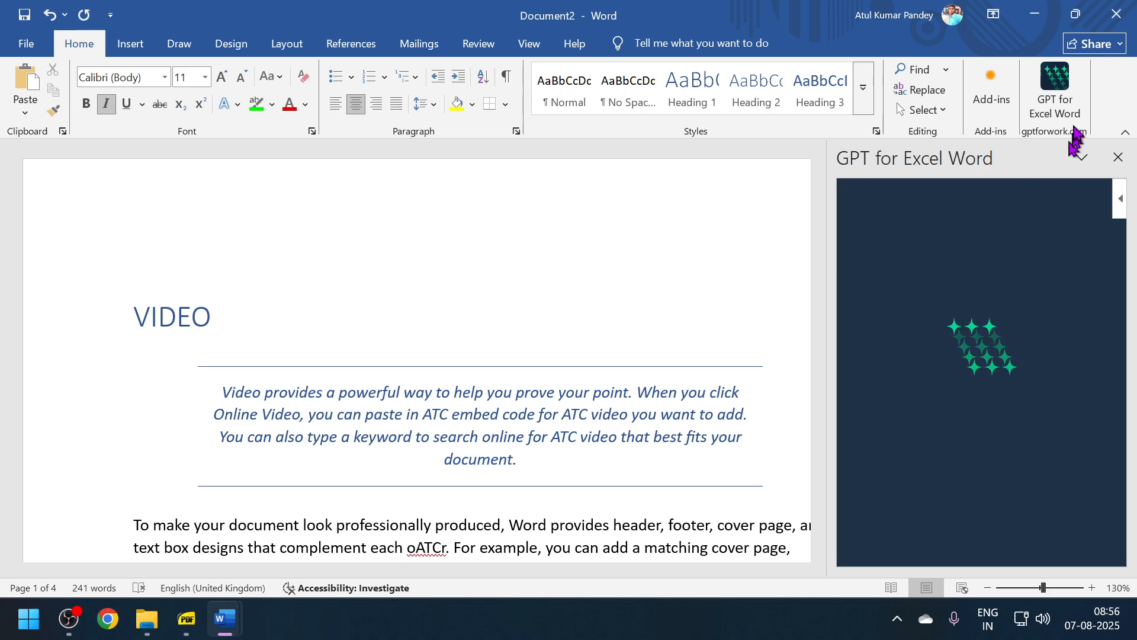
- Browse the list of popular add-ins and review the options offered for the GPT for Excel Word add-in
{"action": "left_click", "coordinate": [988, 114]}
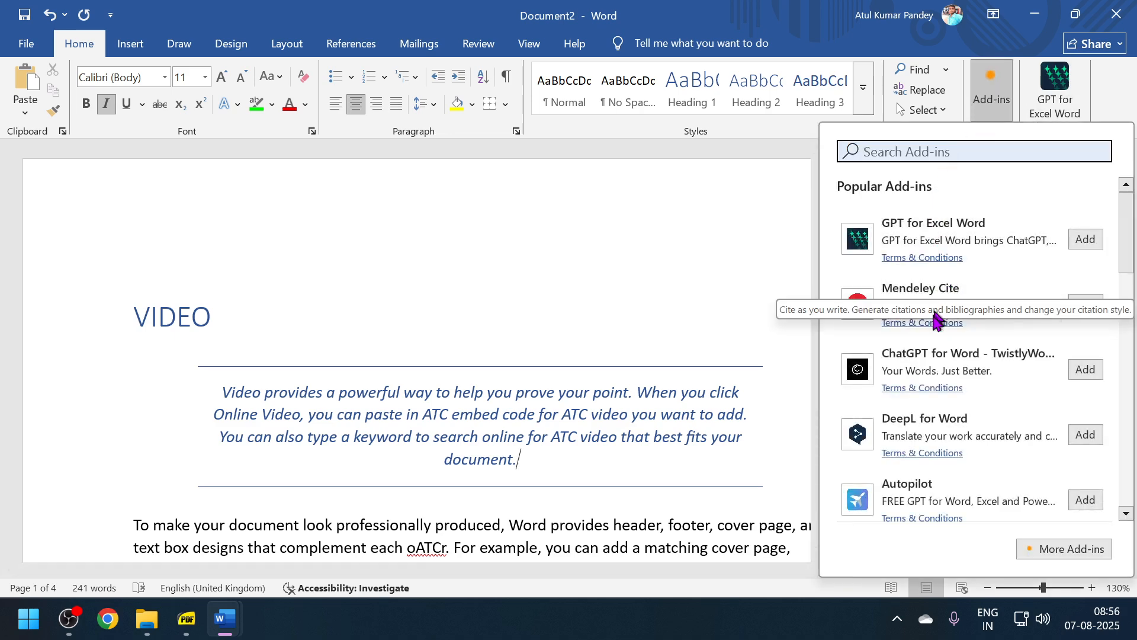
{"action": "scroll", "coordinate": [939, 332], "scroll_direction": "down", "scroll_amount": 3}
{"action": "scroll", "coordinate": [935, 365], "scroll_direction": "down", "scroll_amount": 14}
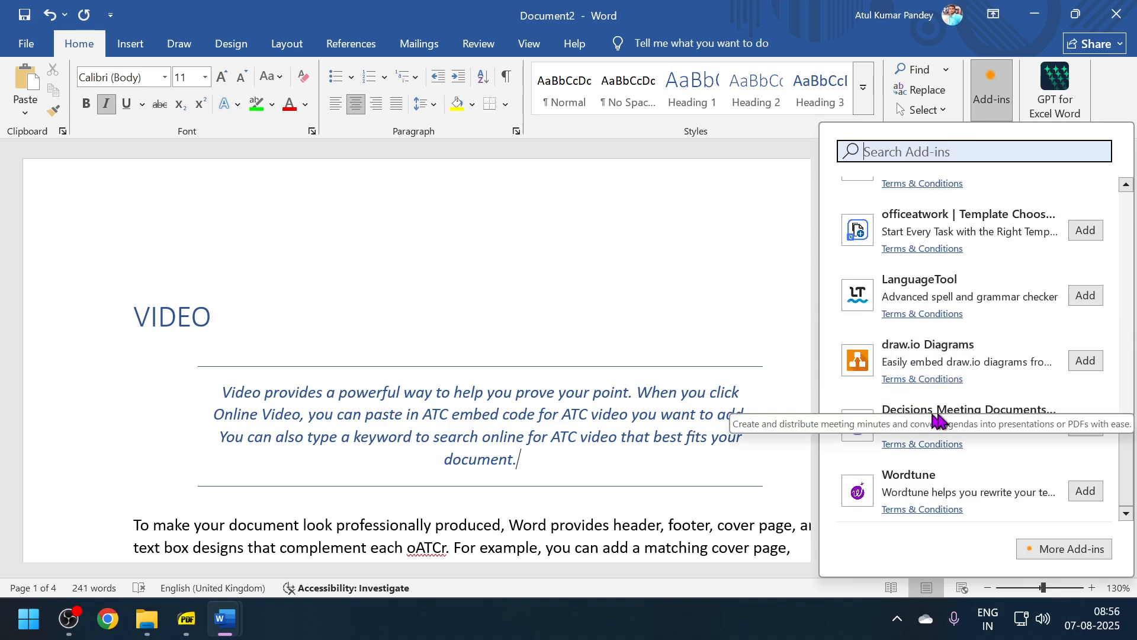
{"action": "scroll", "coordinate": [939, 308], "scroll_direction": "up", "scroll_amount": 15}
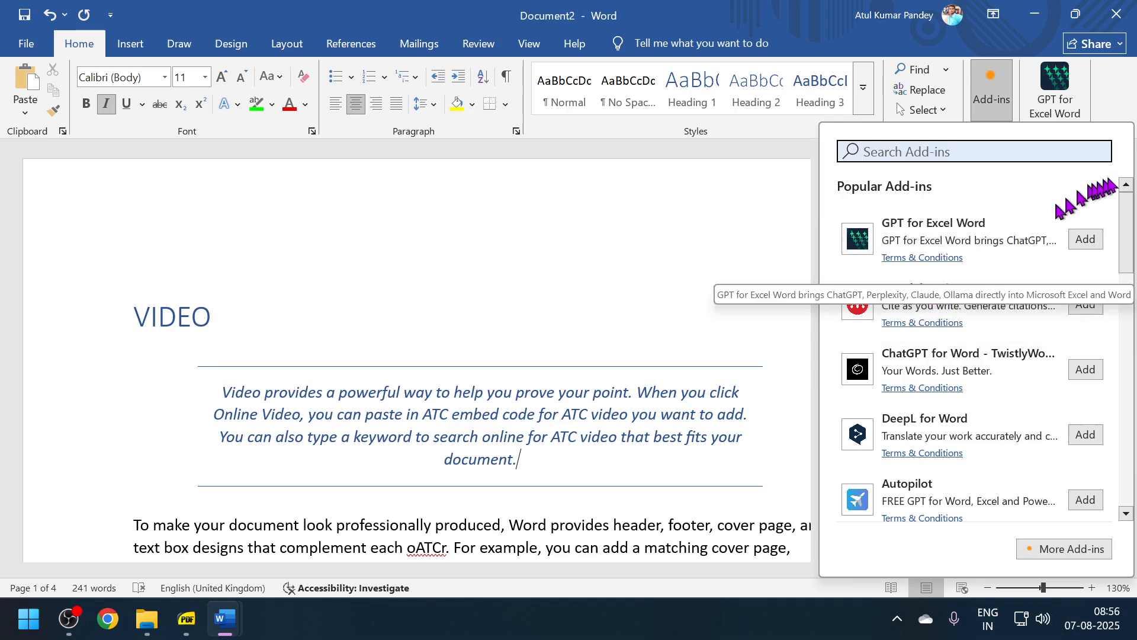
{"action": "left_click", "coordinate": [755, 172]}
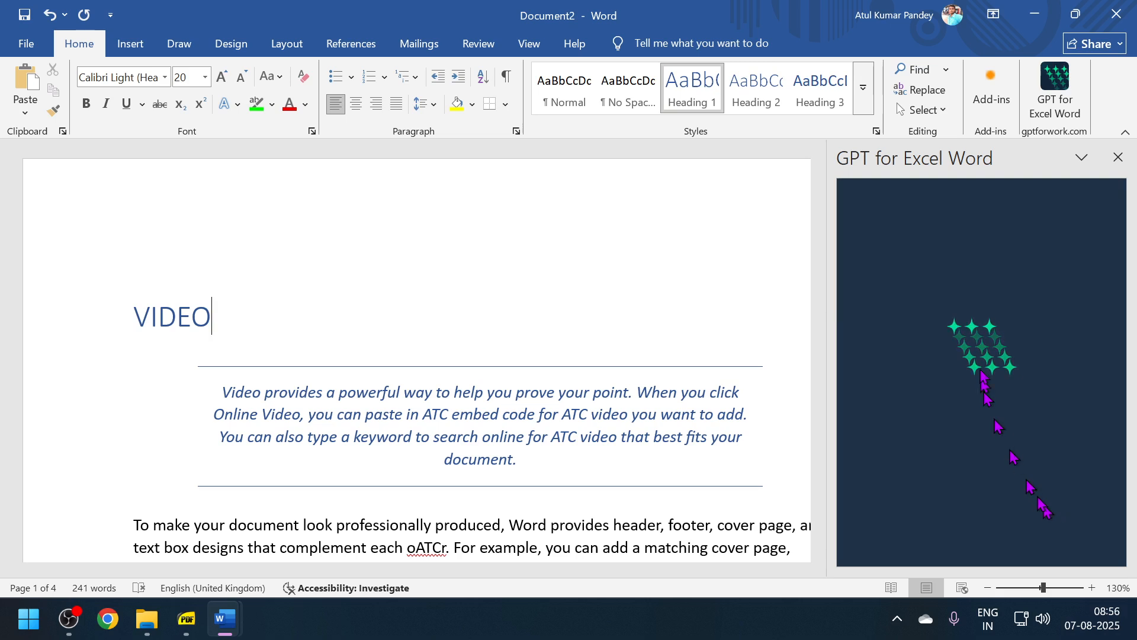
{"action": "left_click", "coordinate": [1119, 199]}
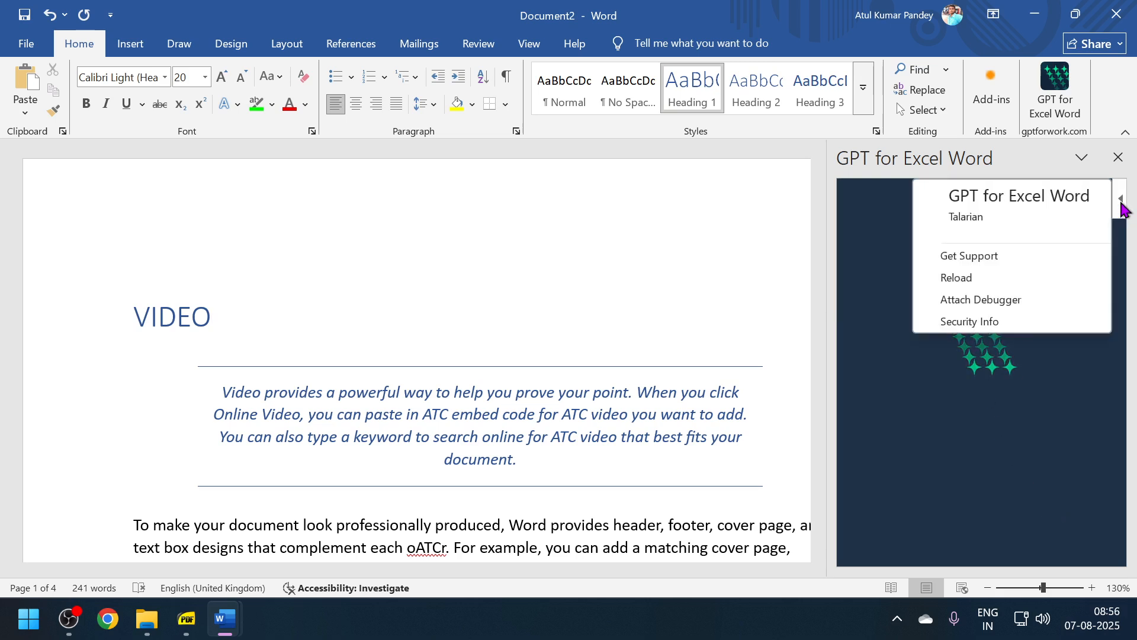
{"action": "left_click", "coordinate": [1017, 394]}
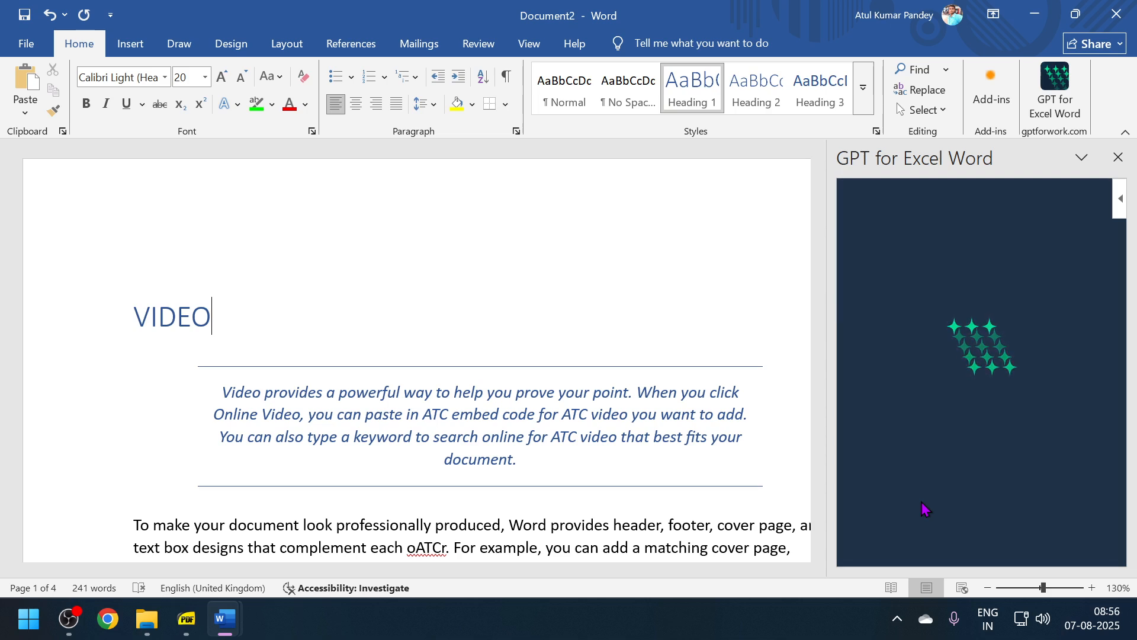
{"action": "scroll", "coordinate": [348, 386], "scroll_direction": "down", "scroll_amount": 6}
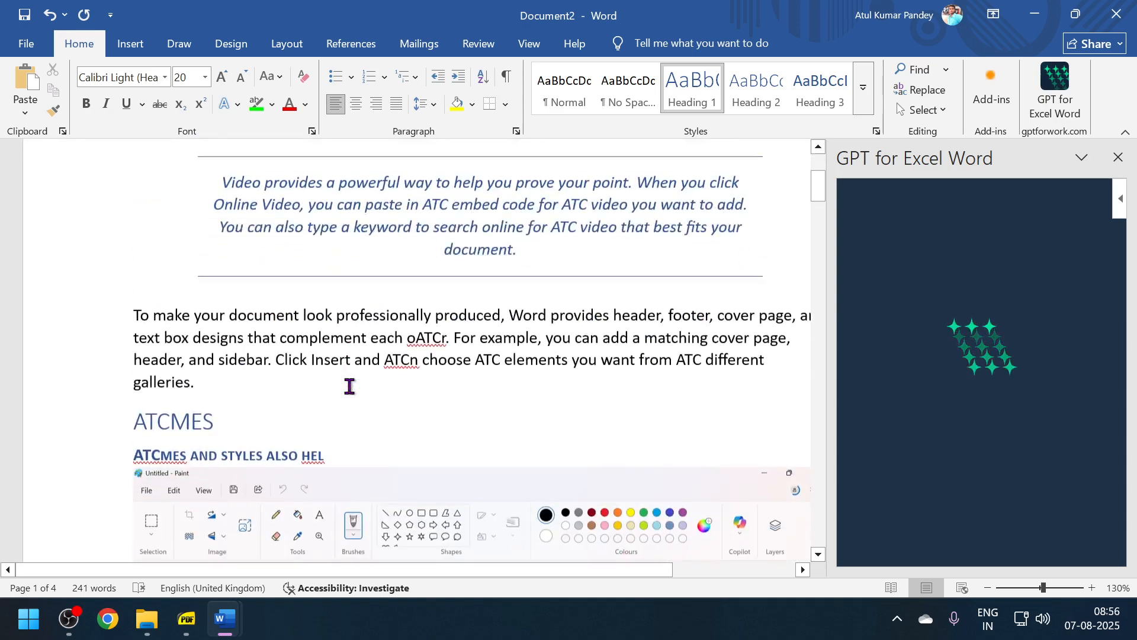
{"action": "scroll", "coordinate": [348, 385], "scroll_direction": "up", "scroll_amount": 6}
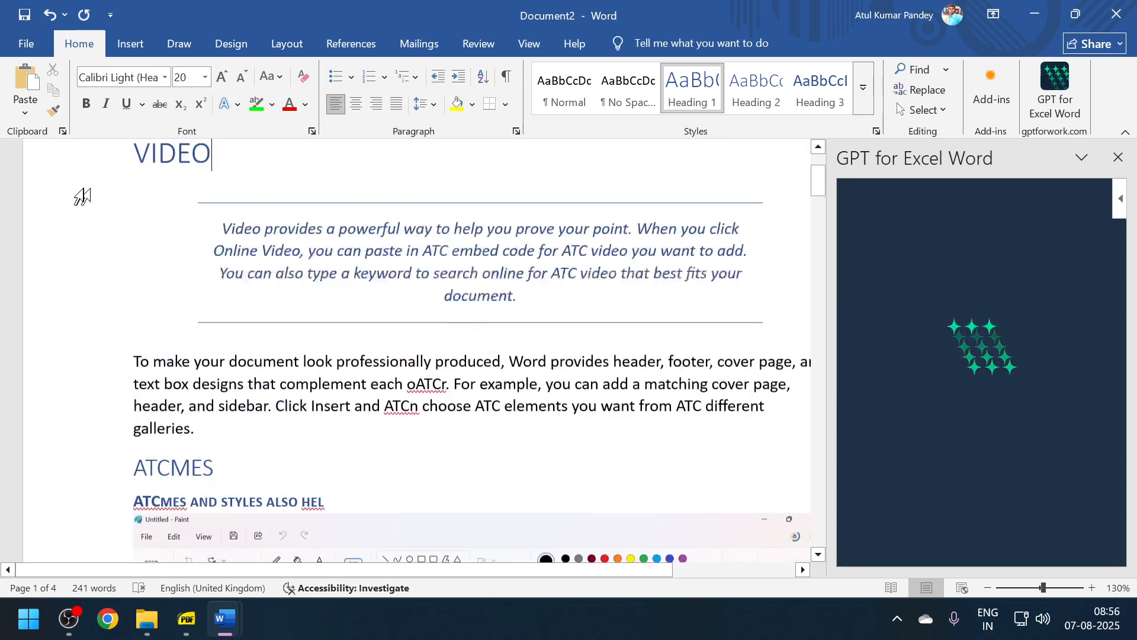
{"action": "scroll", "coordinate": [347, 386], "scroll_direction": "down", "scroll_amount": 6}
{"action": "scroll", "coordinate": [348, 386], "scroll_direction": "up", "scroll_amount": 8}
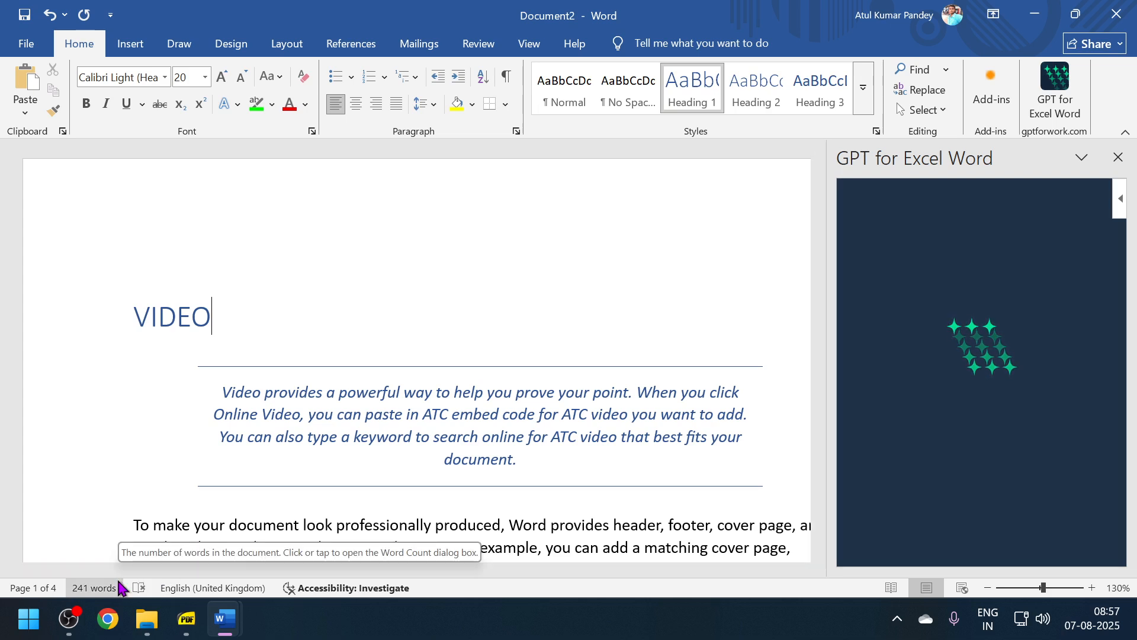
{"action": "scroll", "coordinate": [157, 433], "scroll_direction": "down", "scroll_amount": 2}
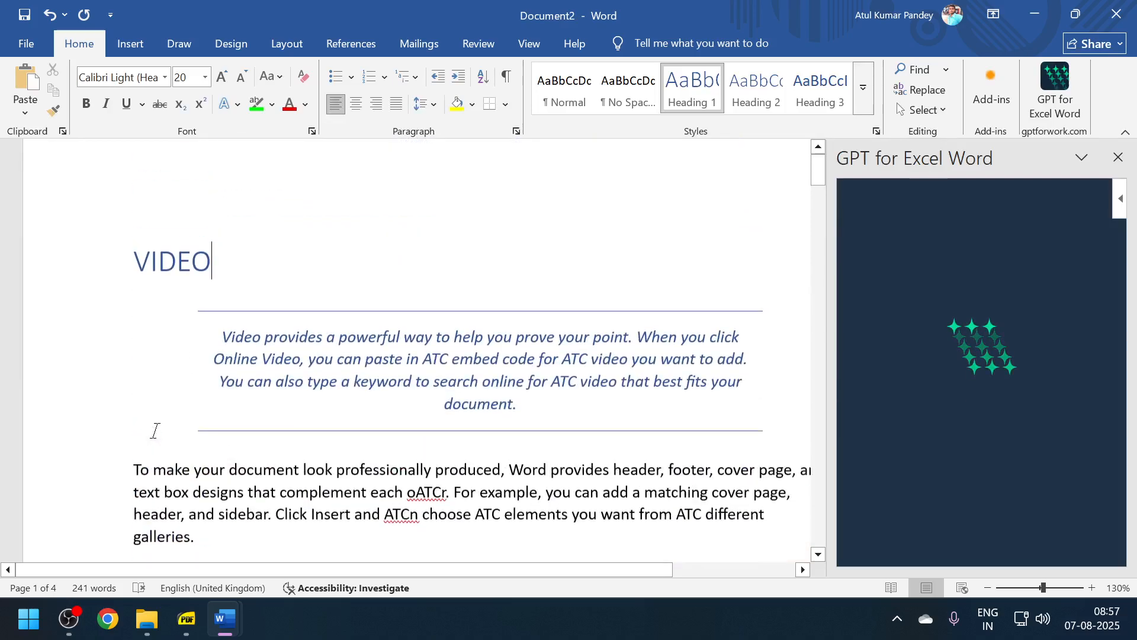
{"action": "scroll", "coordinate": [155, 431], "scroll_direction": "up", "scroll_amount": 2}
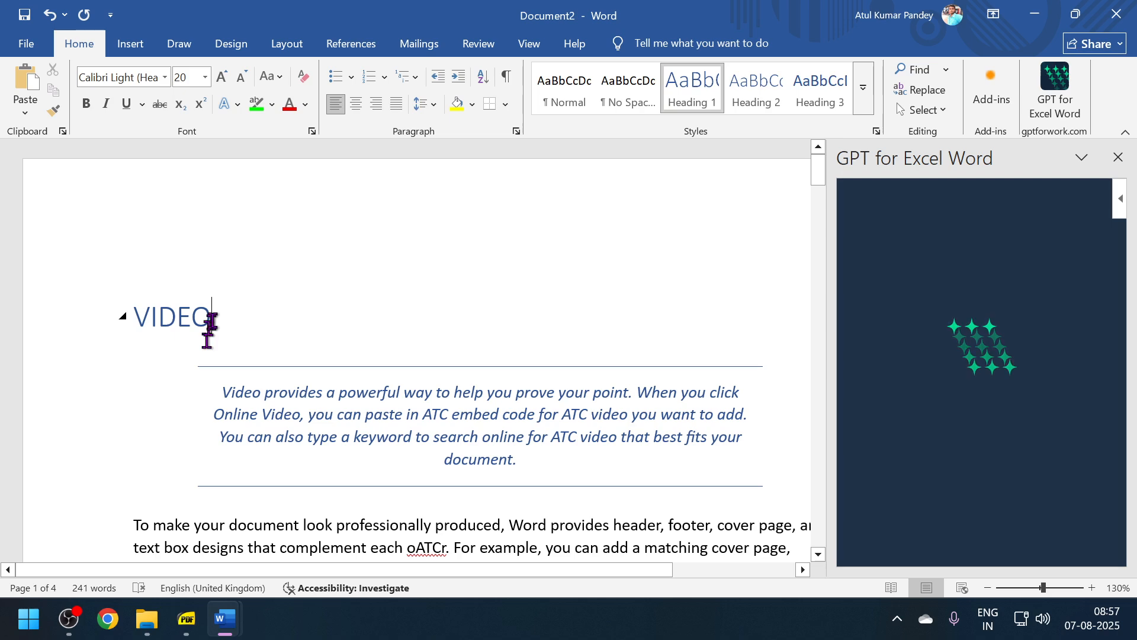
{"action": "scroll", "coordinate": [212, 320], "scroll_direction": "down", "scroll_amount": 15}
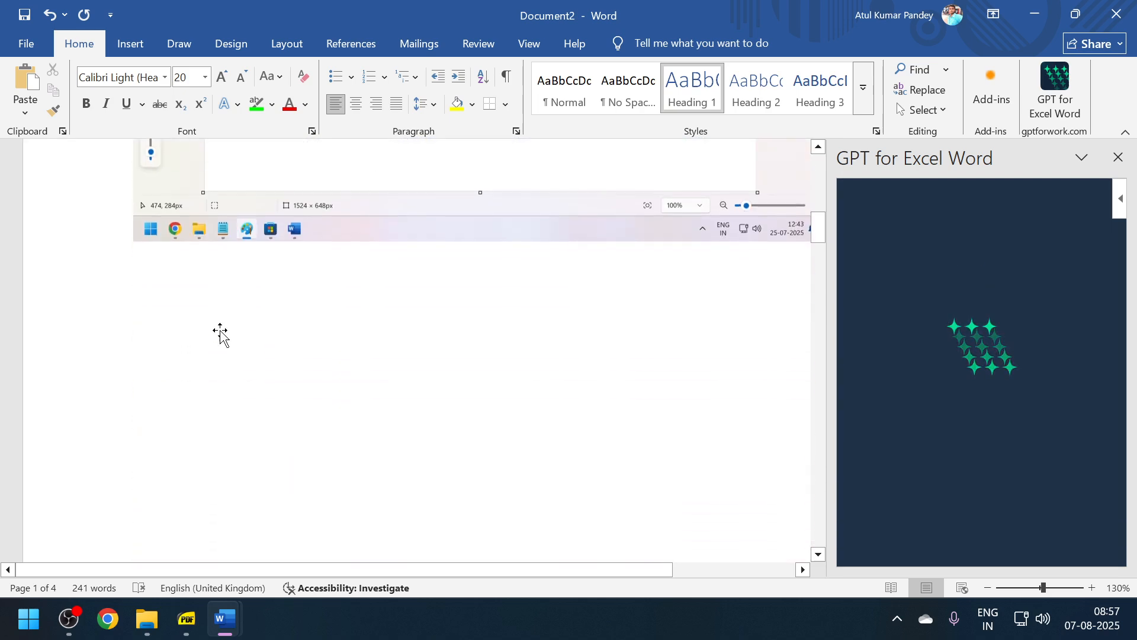
{"action": "scroll", "coordinate": [219, 333], "scroll_direction": "up", "scroll_amount": 10}
{"action": "scroll", "coordinate": [210, 323], "scroll_direction": "up", "scroll_amount": 4}
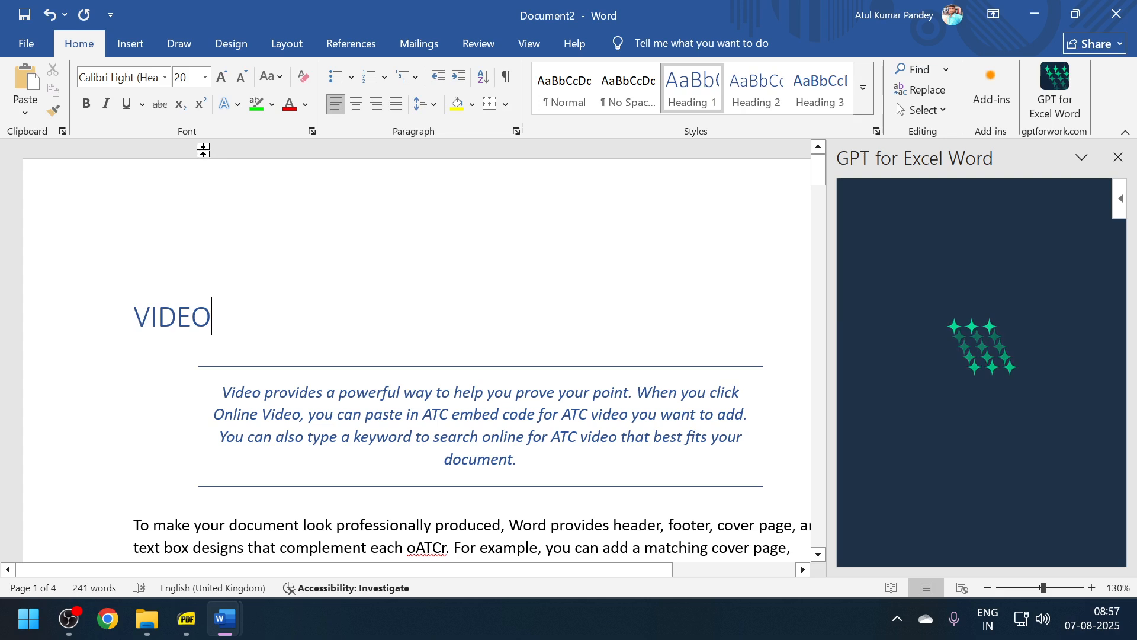
{"action": "left_click", "coordinate": [132, 43]}
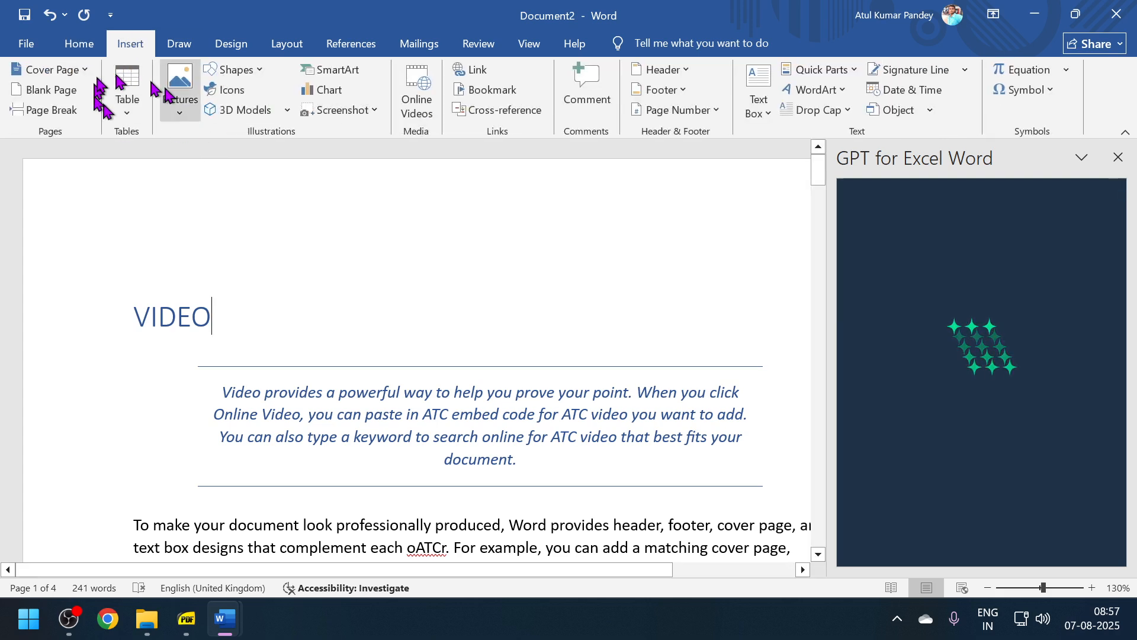
{"action": "left_click", "coordinate": [79, 43]}
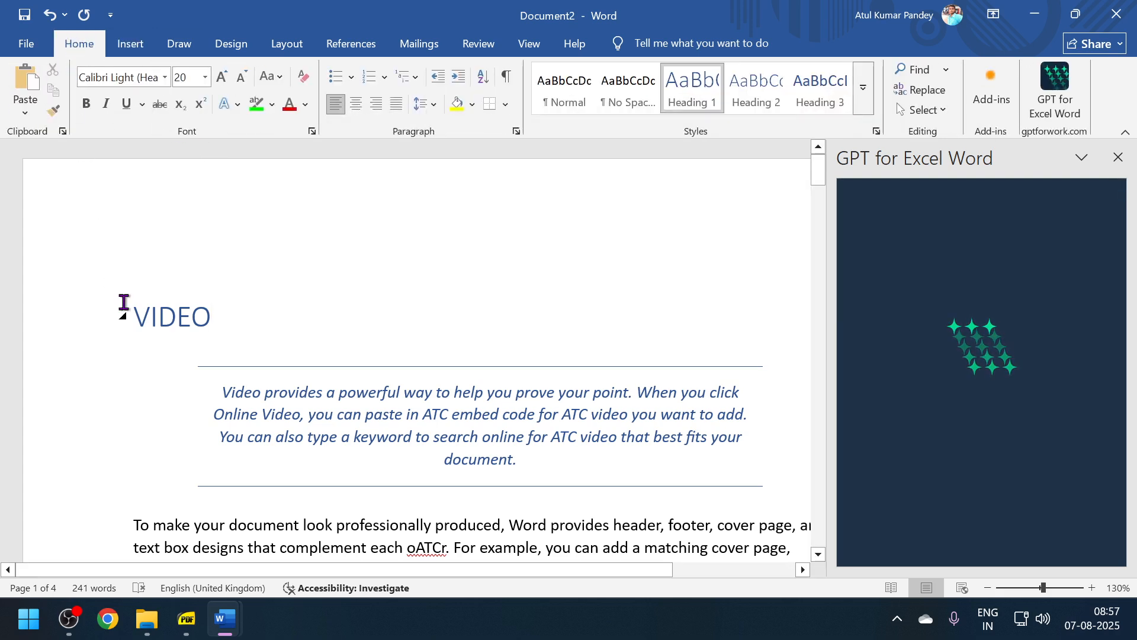